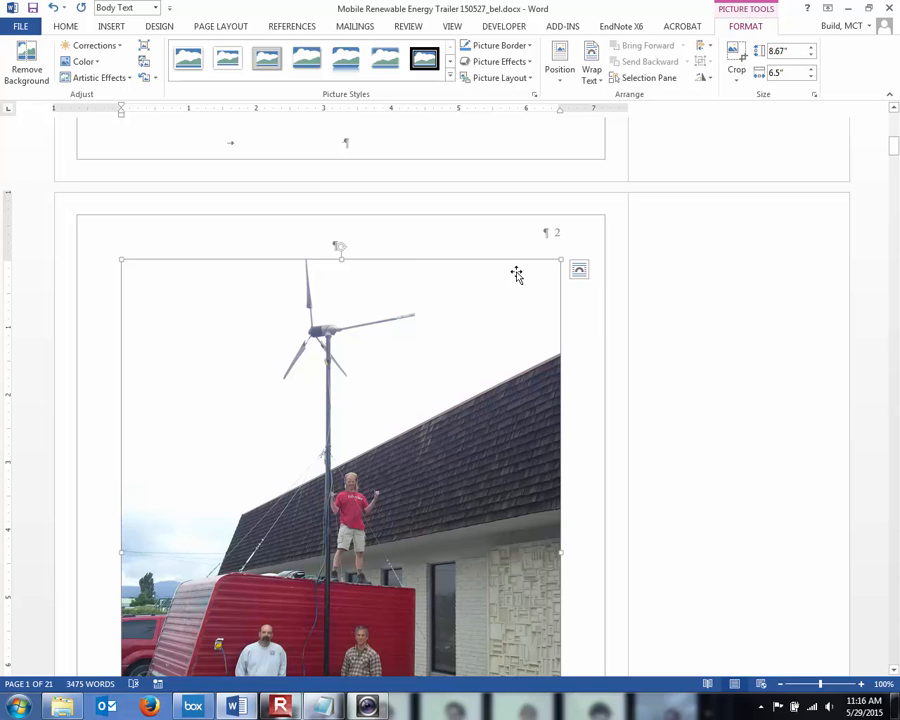
Step: Shrink the trailer photo to about 5.42 inches high by 4.06 inches wide and set its text wrapping to Behind Text
drag(559, 261, 393, 476)
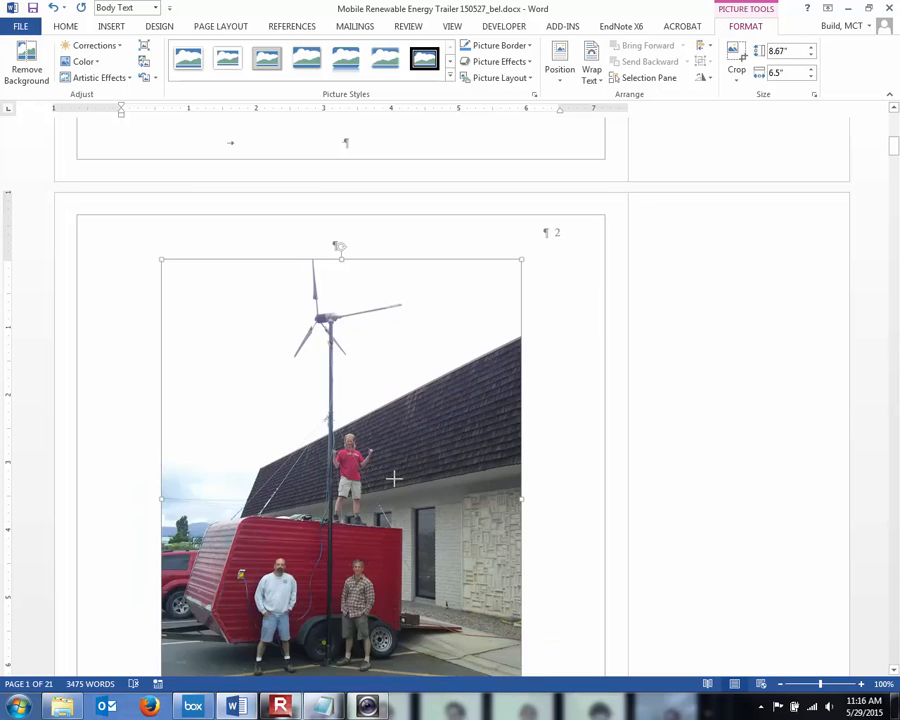
scroll(634, 492, up, 3)
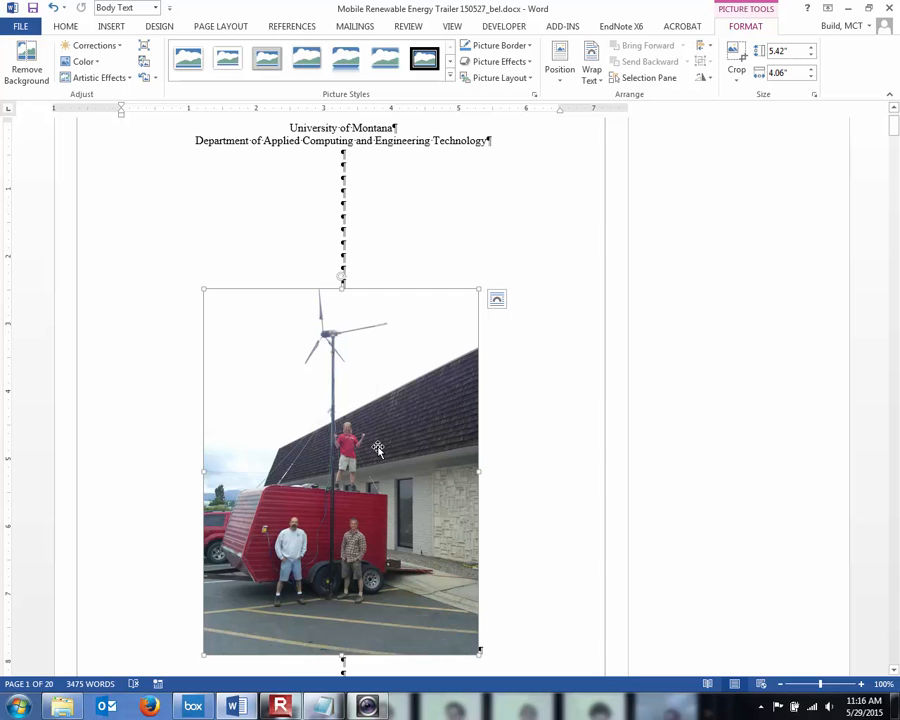
right_click(378, 450)
mouse_move(436, 402)
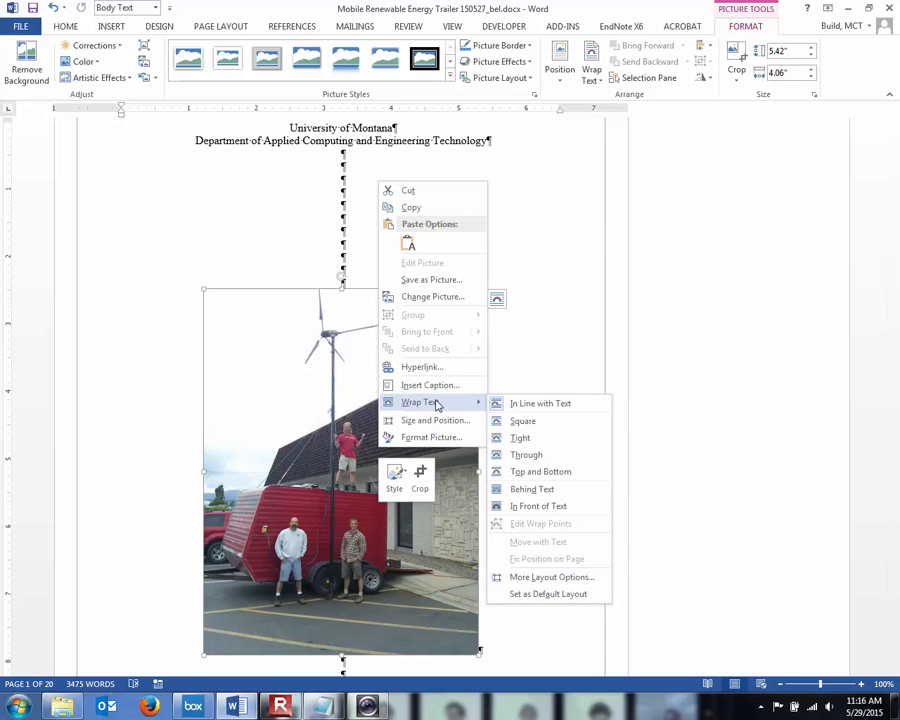
click(532, 488)
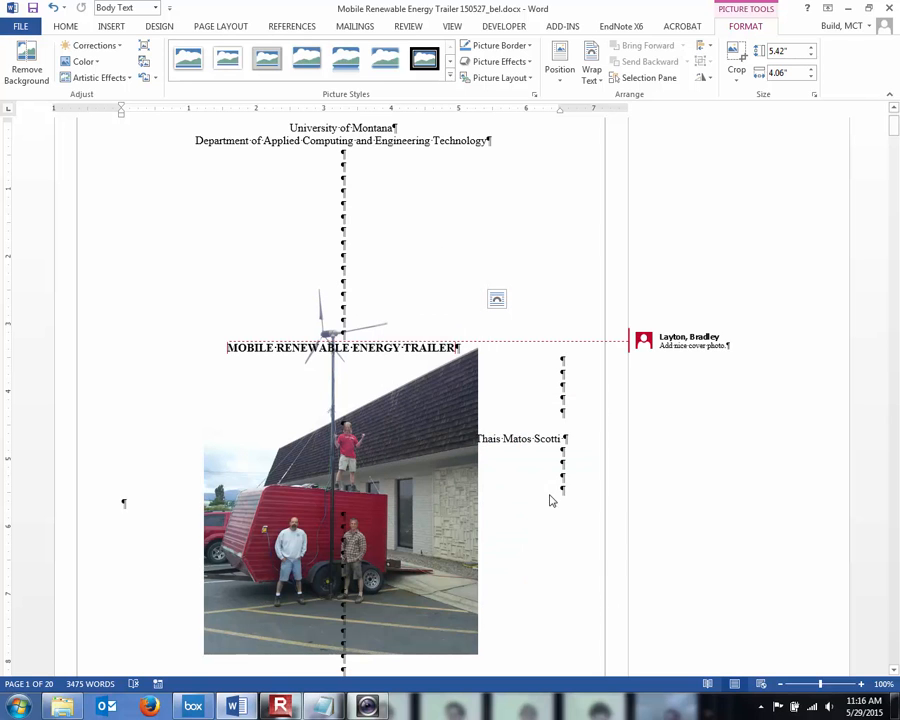
Step: Move the photo slightly up the cover page, keeping it centred, and hide the formatting marks
mouse_move(444, 508)
mouse_down()
mouse_move(438, 306)
mouse_move(440, 508)
mouse_move(446, 440)
mouse_move(438, 490)
mouse_move(448, 496)
mouse_up()
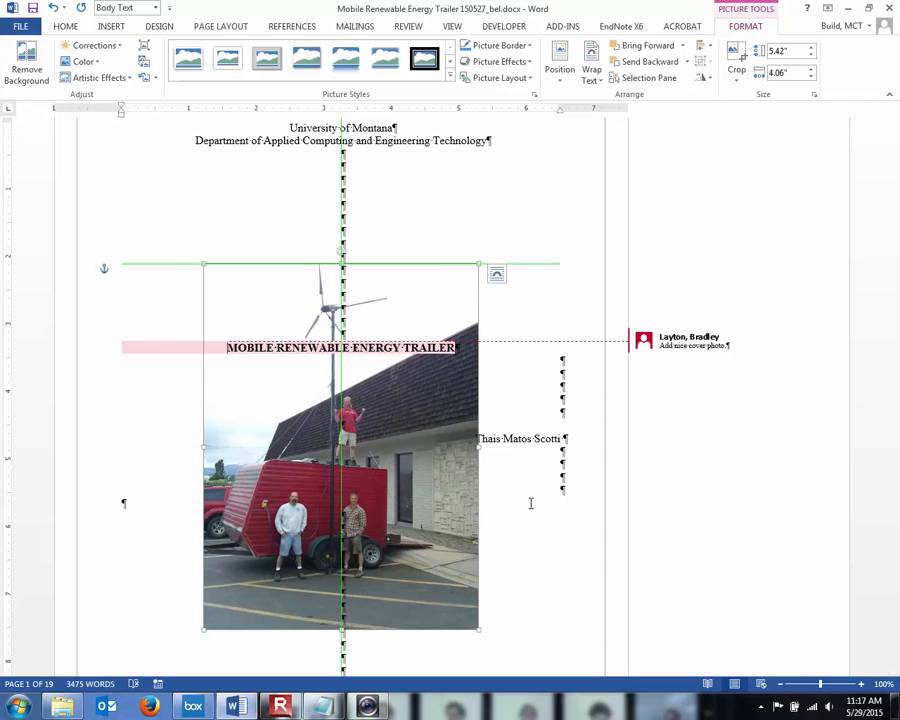
scroll(545, 500, down, 3)
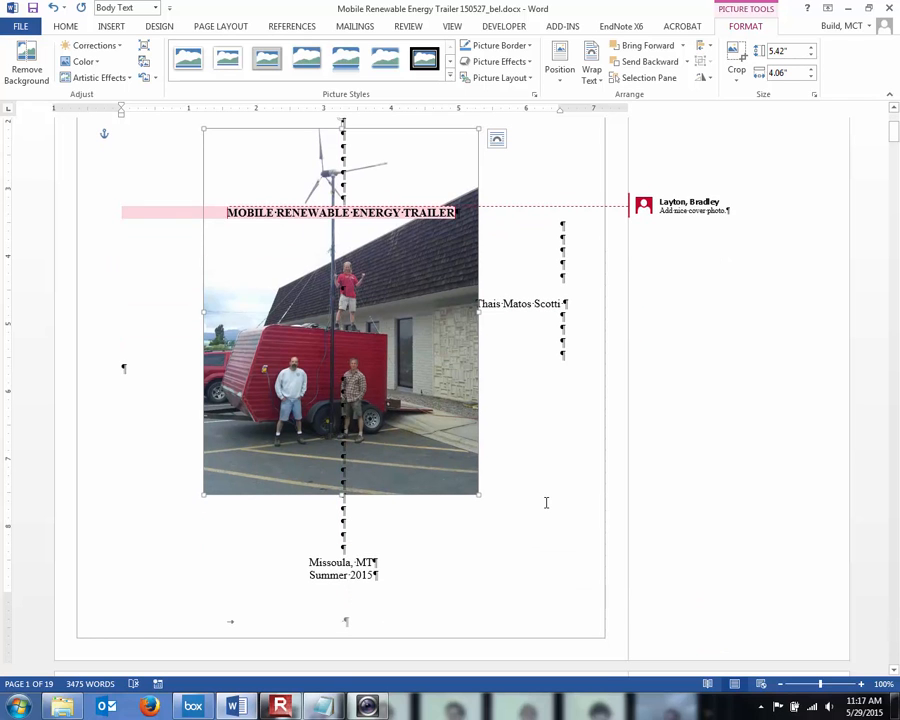
key(ctrl+shift+8)
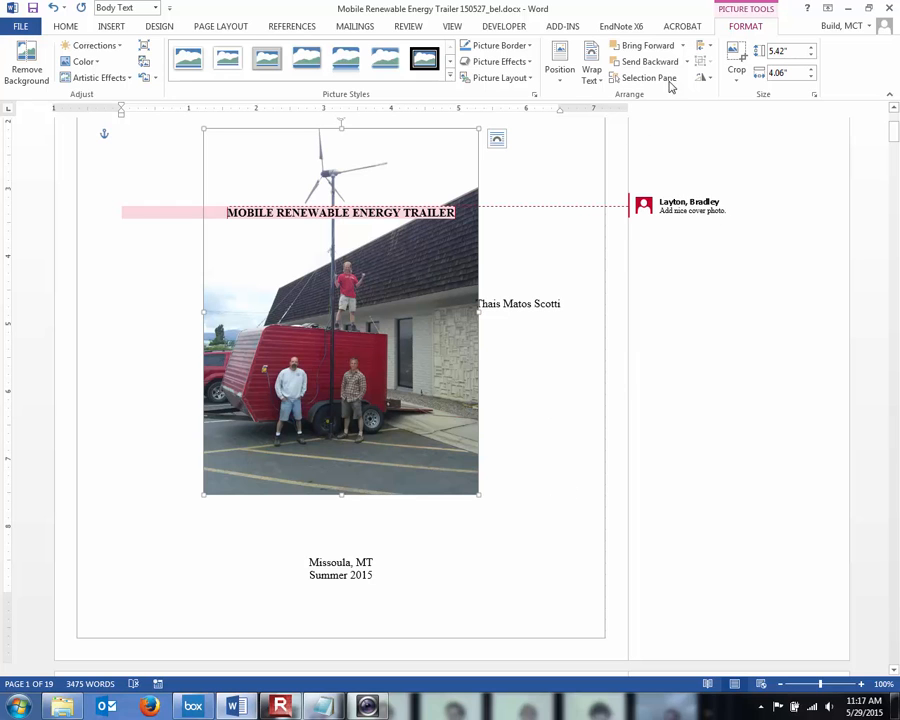
Step: Crop the photo's bottom, right and left edges to leave a frame about 4.8 inches high by 3.17 inches wide
click(737, 58)
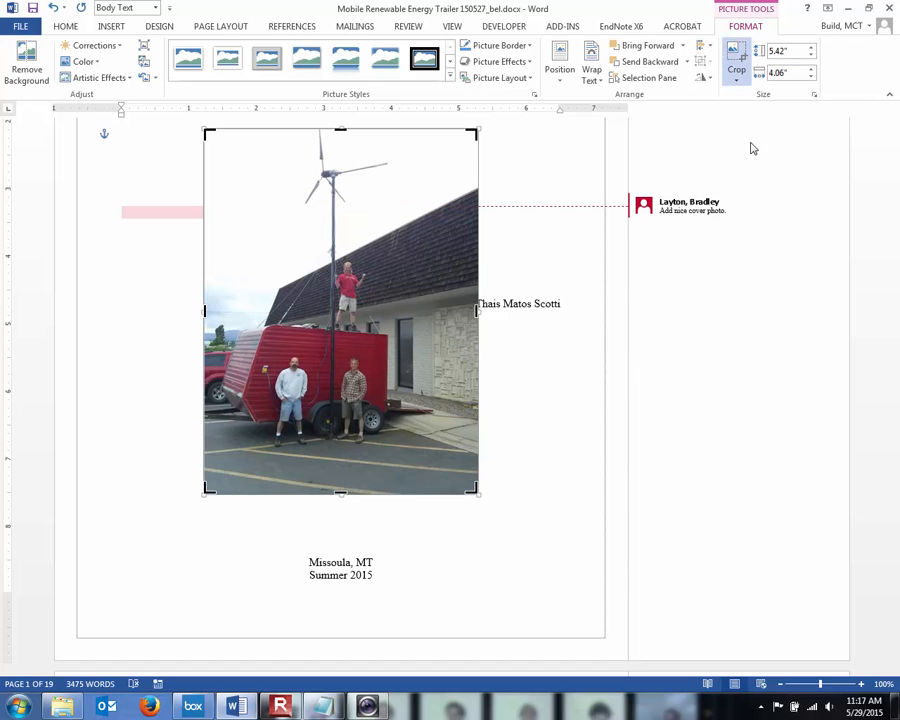
drag(340, 491, 340, 450)
scroll(467, 487, up, 1)
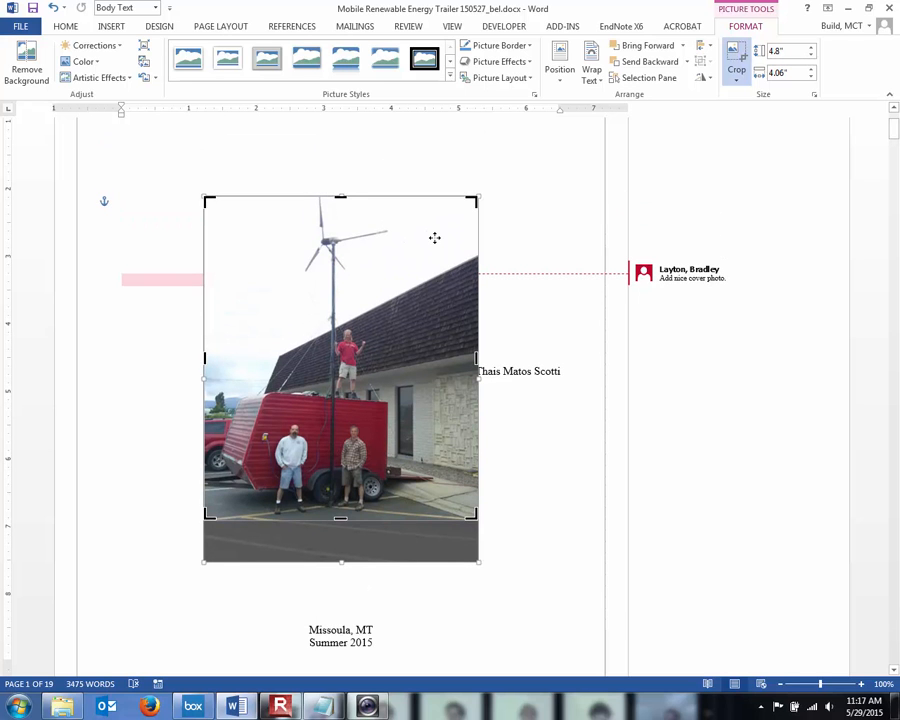
drag(476, 357, 425, 352)
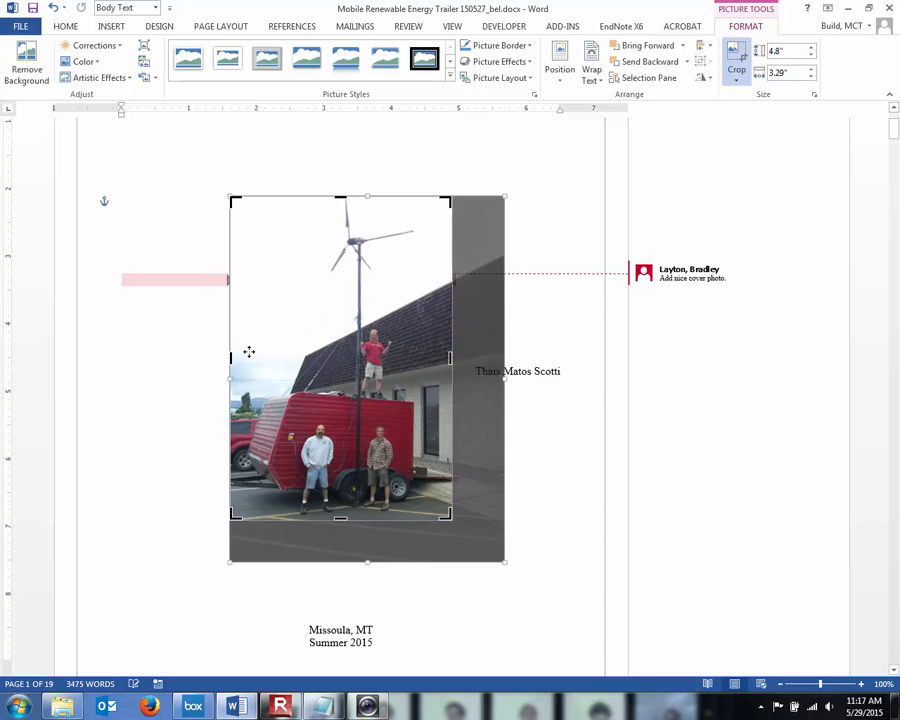
drag(231, 355, 239, 356)
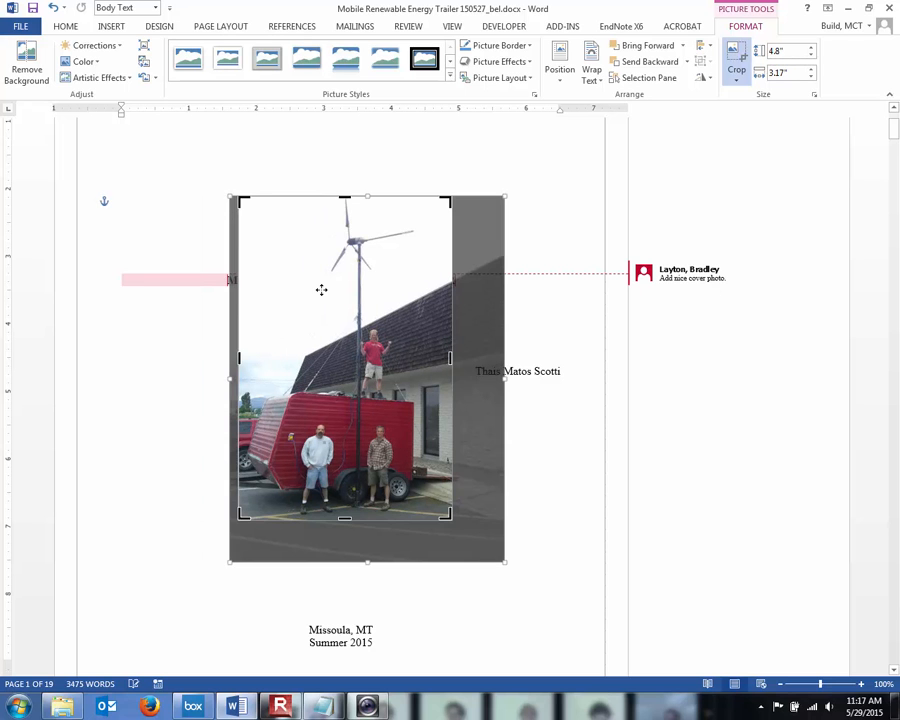
click(350, 640)
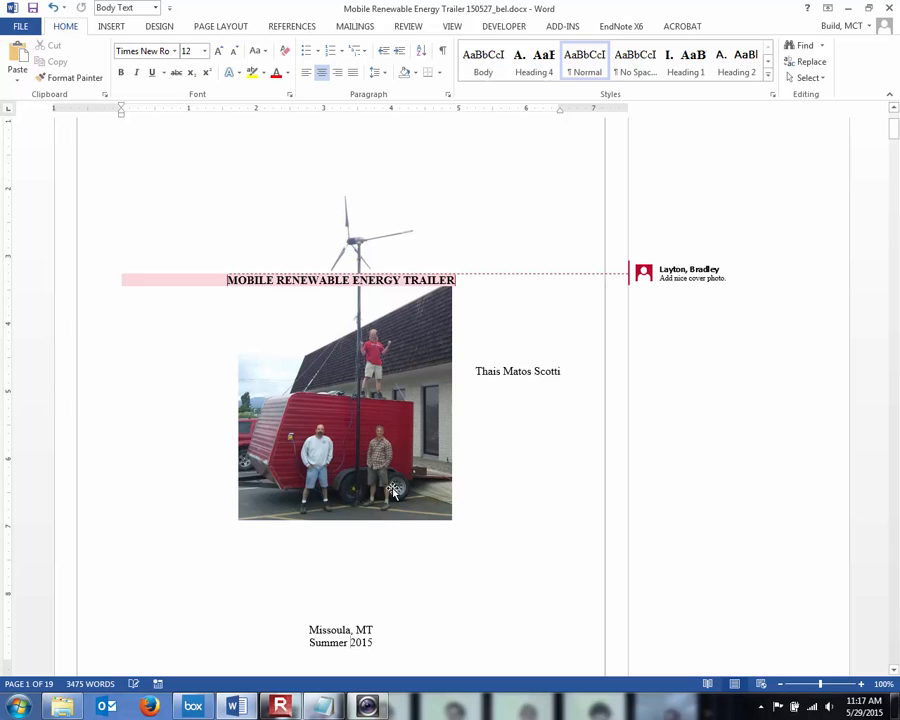
double_click(326, 386)
Step: Delete the "Add nice cover photo." comment attached to the cover title
scroll(578, 283, up, 3)
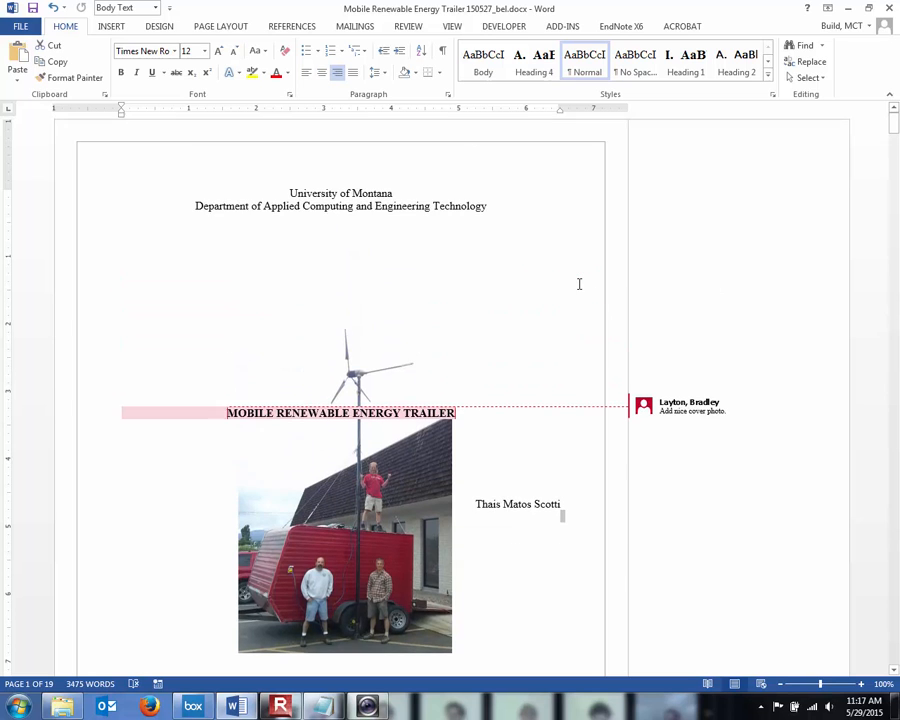
right_click(683, 412)
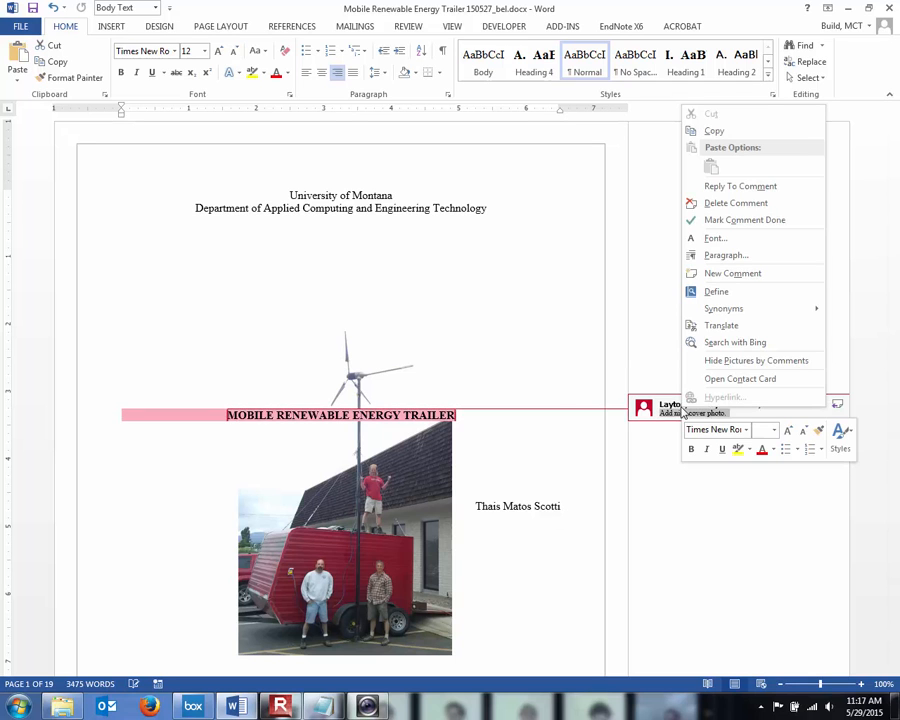
click(718, 204)
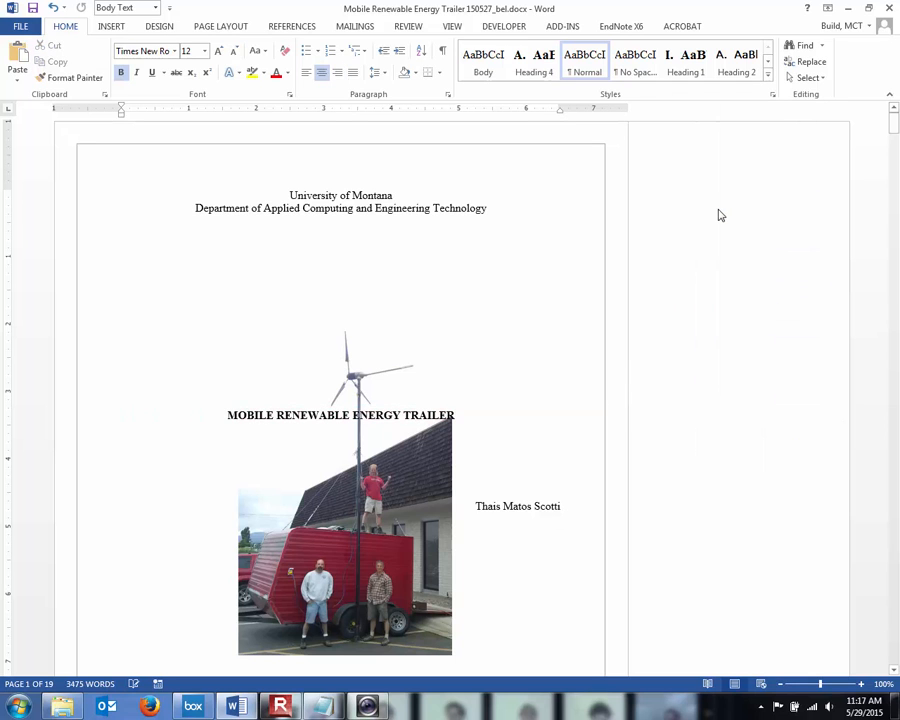
Step: Remove the blank lines above the MOBILE RENEWABLE ENERGY TRAILER title so it sits just below the department heading
click(228, 415)
key(BackSpace)
key(BackSpace)
key(BackSpace)
key(BackSpace)
key(BackSpace)
key(BackSpace)
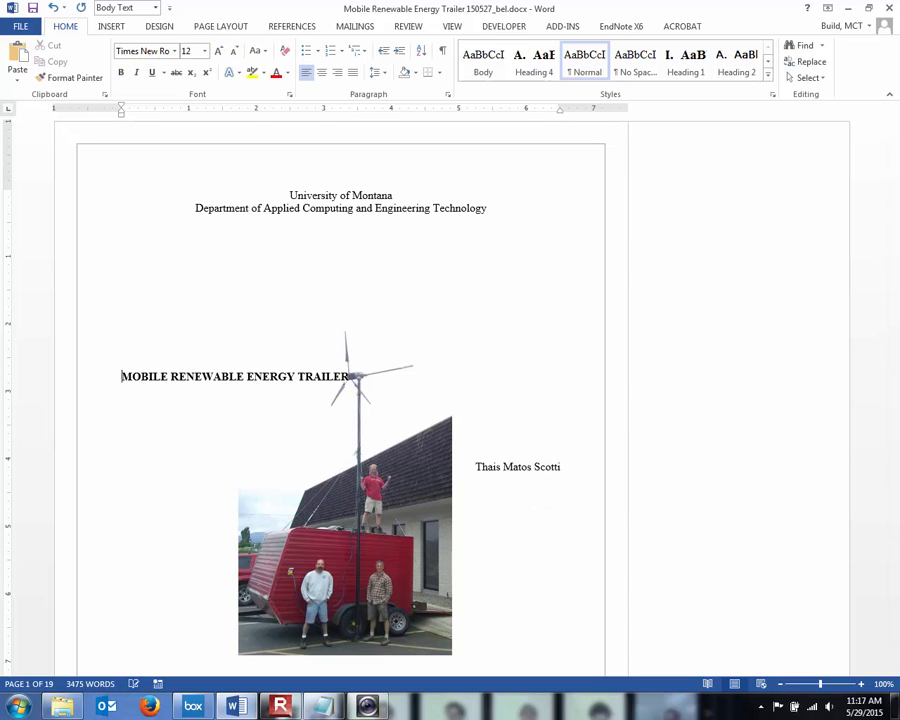
key(BackSpace)
key(BackSpace)
key(BackSpace)
key(BackSpace)
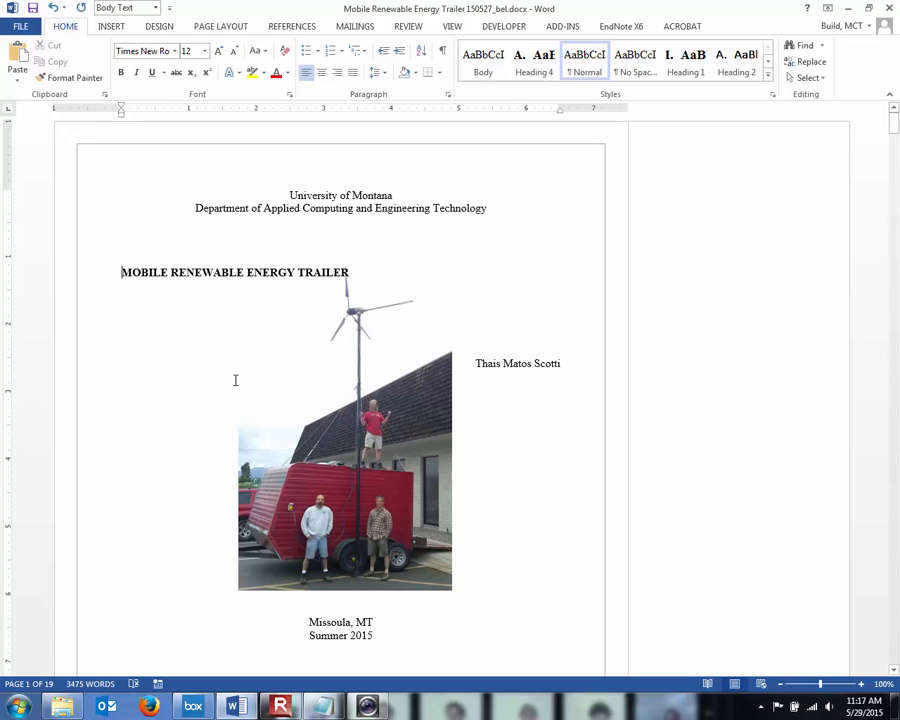
Step: Centre the MOBILE RENEWABLE ENERGY TRAILER title on the cover page
key(Down)
click(376, 273)
click(219, 273)
click(321, 73)
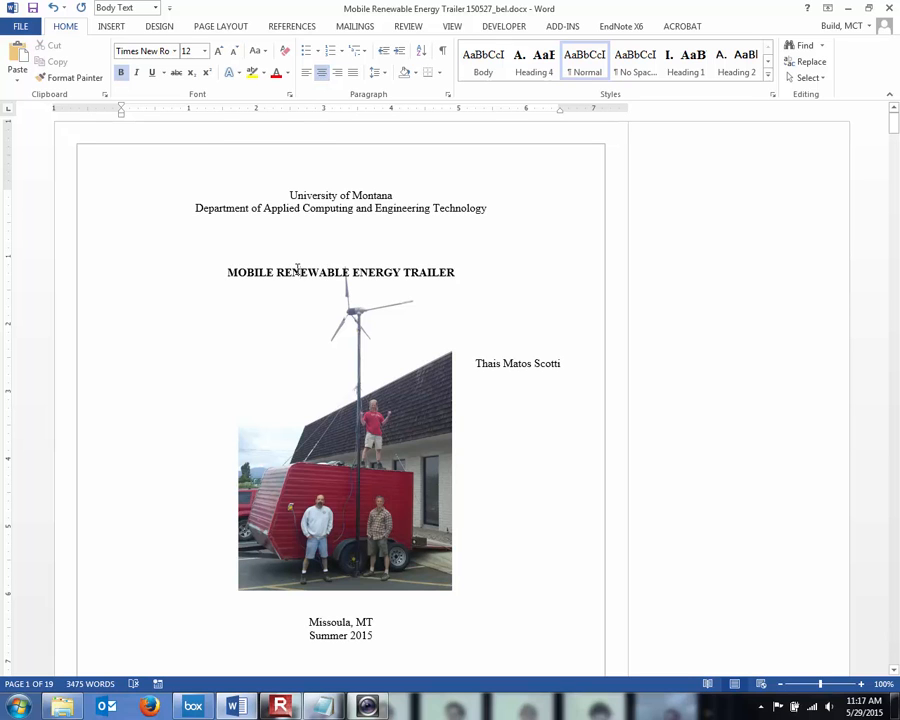
key(ctrl+l)
key(ctrl+e)
Step: Move the photo slightly down and to the right so it sits below the cover title
click(369, 384)
drag(301, 412, 300, 444)
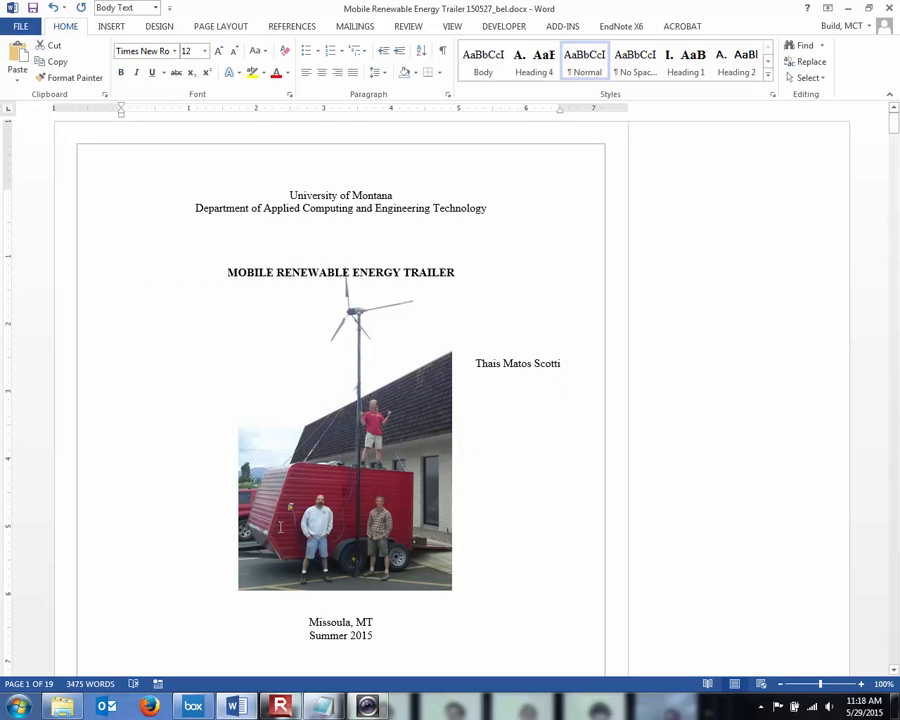
click(410, 544)
mouse_move(410, 544)
mouse_down()
mouse_move(403, 585)
mouse_move(415, 561)
mouse_up()
scroll(595, 557, down, 4)
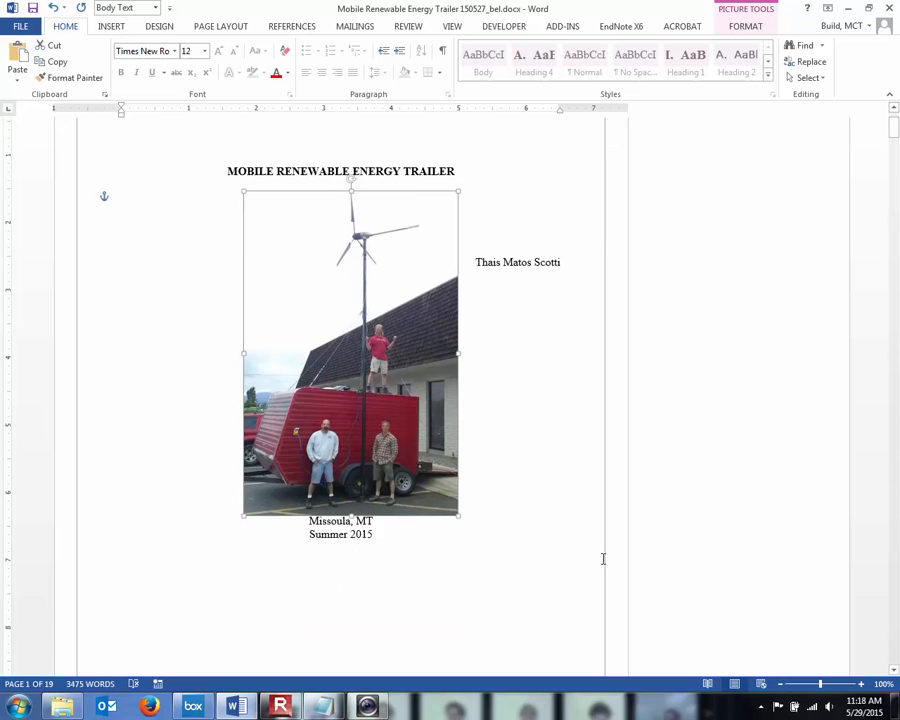
Step: Insert six blank lines before "Missoula, MT" to push the place and date below the photo
click(307, 453)
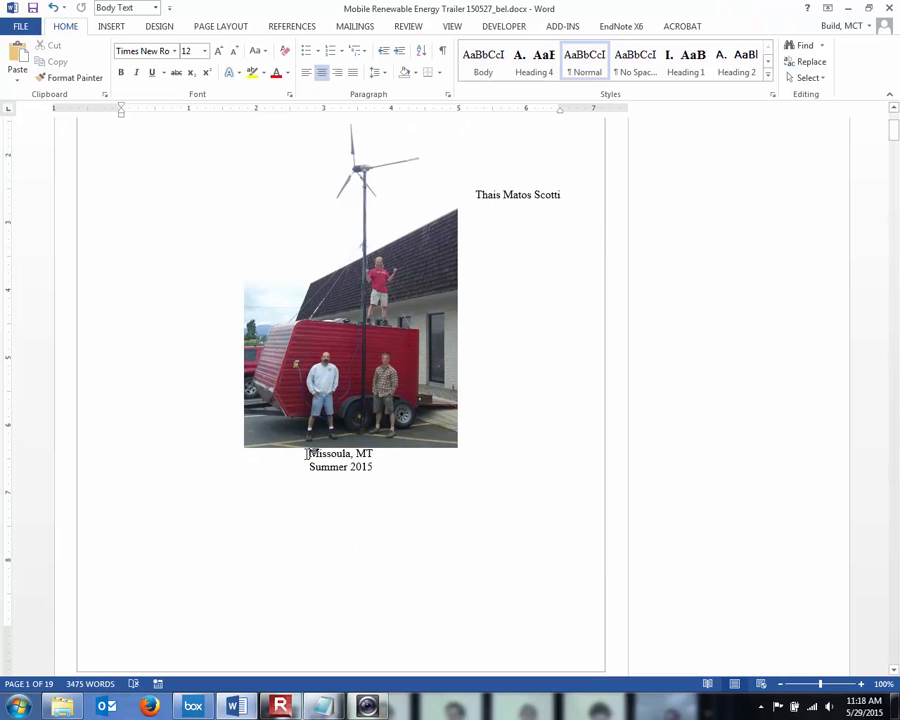
key(Return)
key(Return)
key(Return)
key(Return)
key(Return)
key(Return)
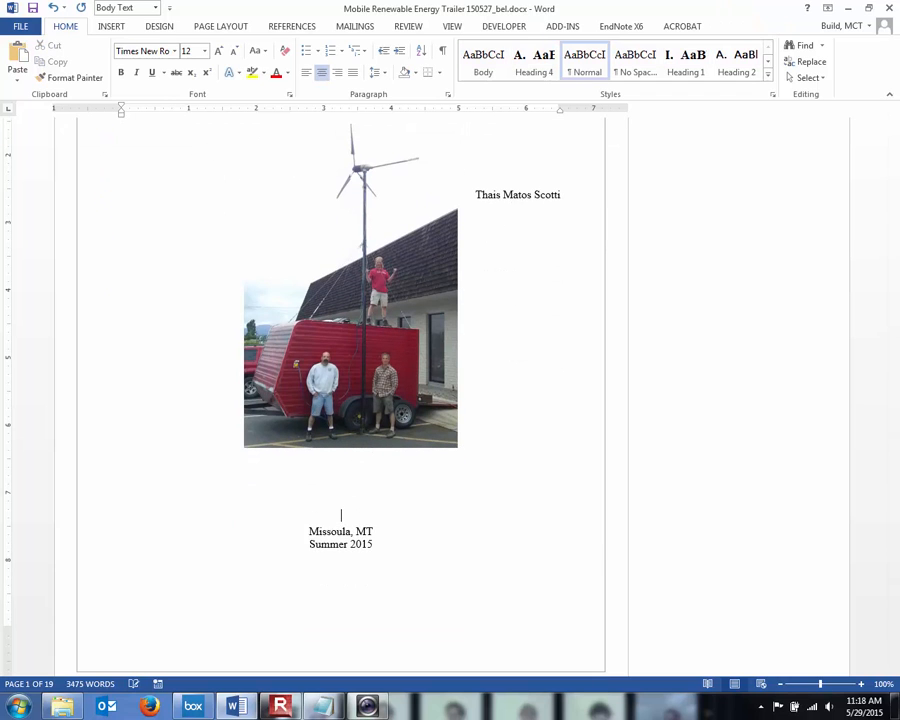
scroll(321, 451, down, 2)
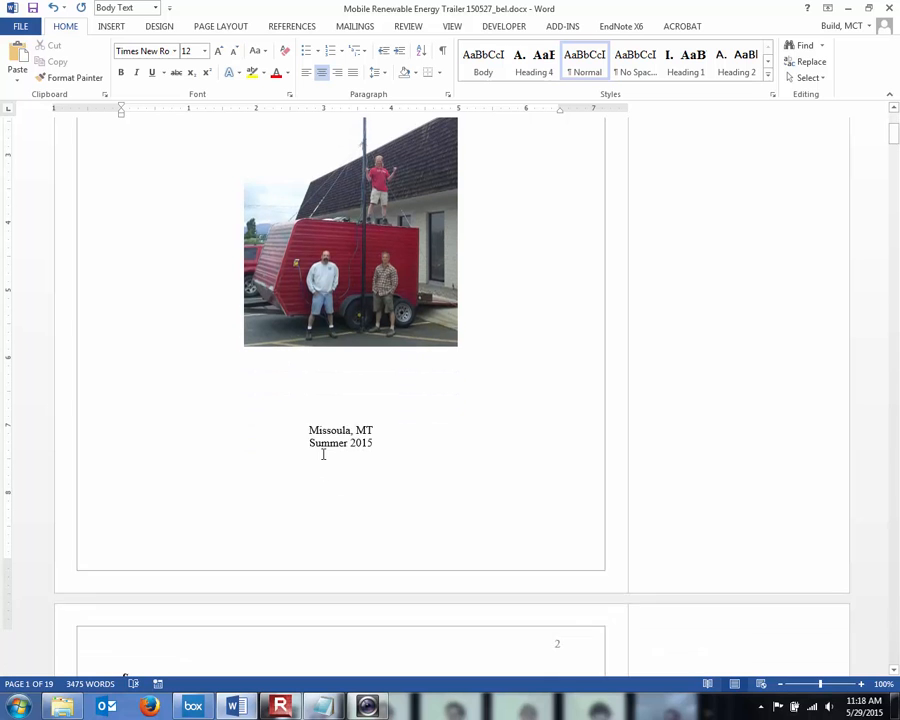
Step: Enlarge the cover photo from its lower-left corner to fill more of the space above "Missoula, MT"
scroll(252, 310, up, 4)
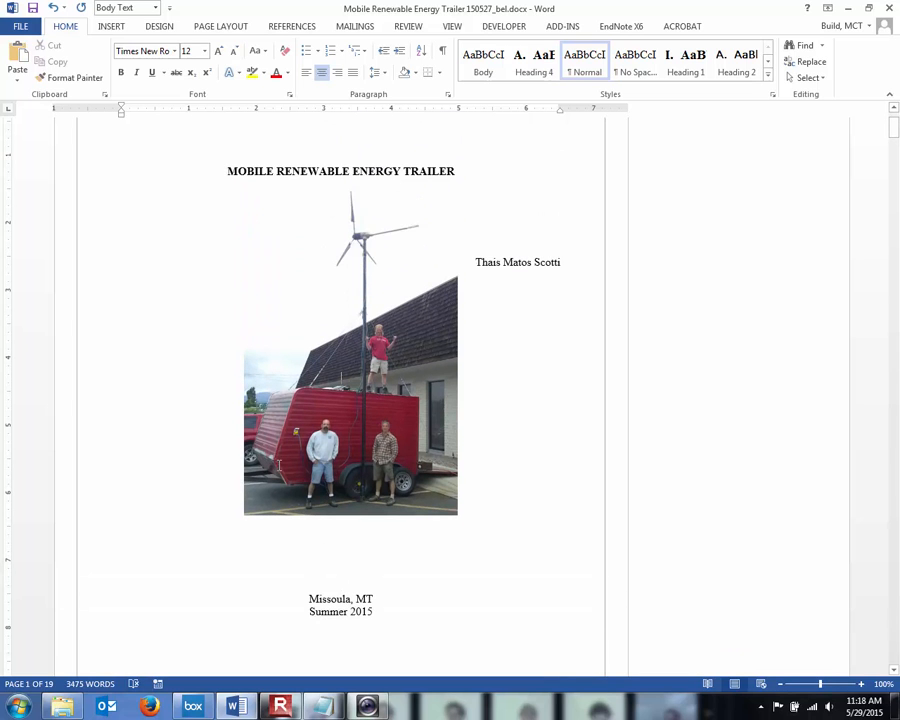
click(432, 492)
drag(238, 516, 209, 565)
Step: Change the Summary heading on page 2 to "Executive Summary"
scroll(411, 538, down, 3)
scroll(411, 538, down, 6)
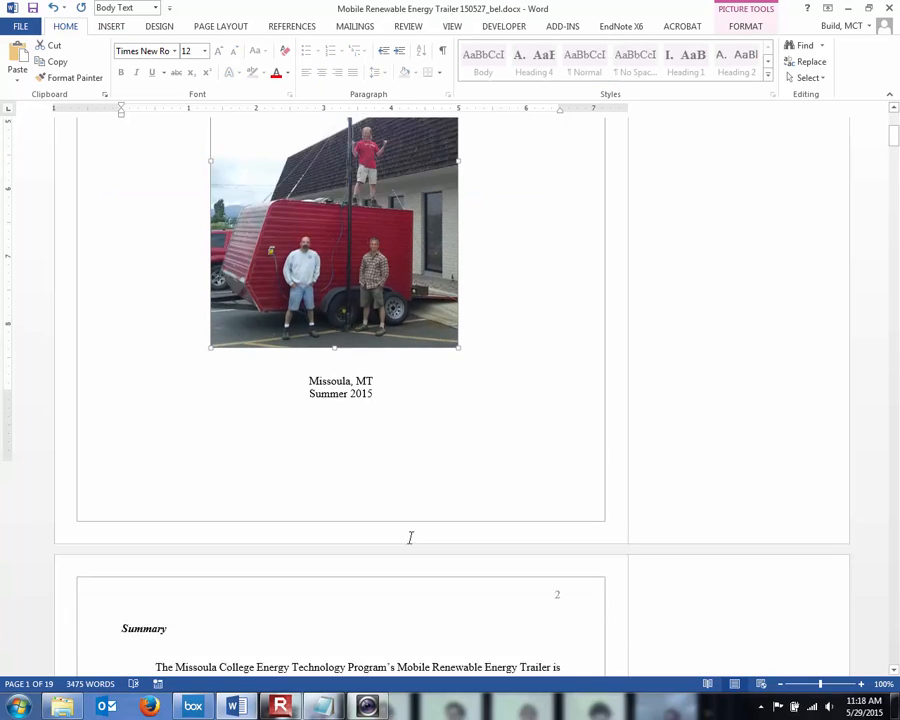
scroll(411, 538, down, 2)
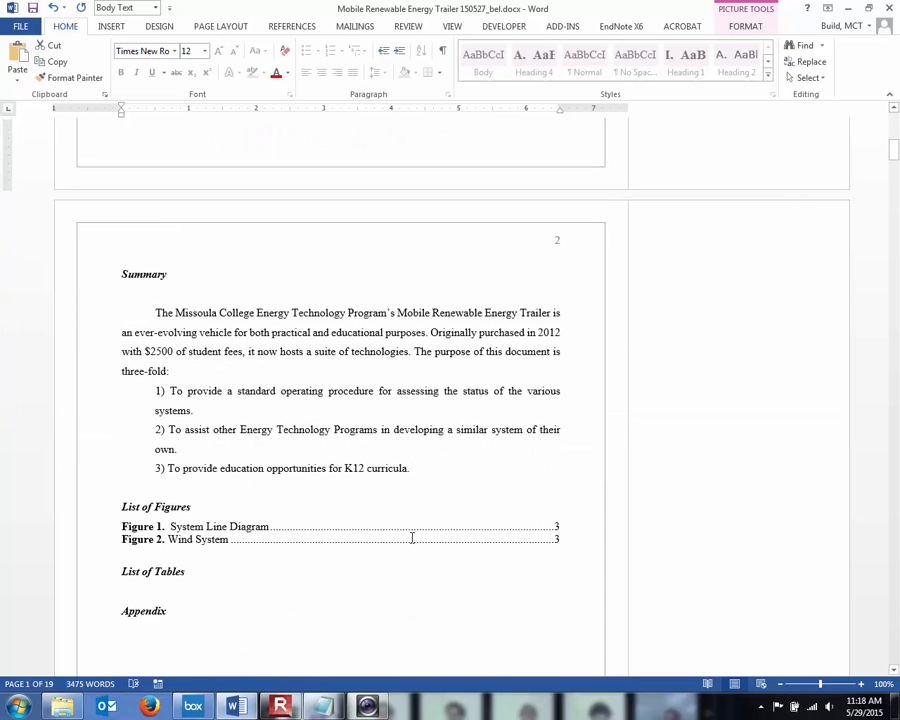
scroll(411, 538, down, 7)
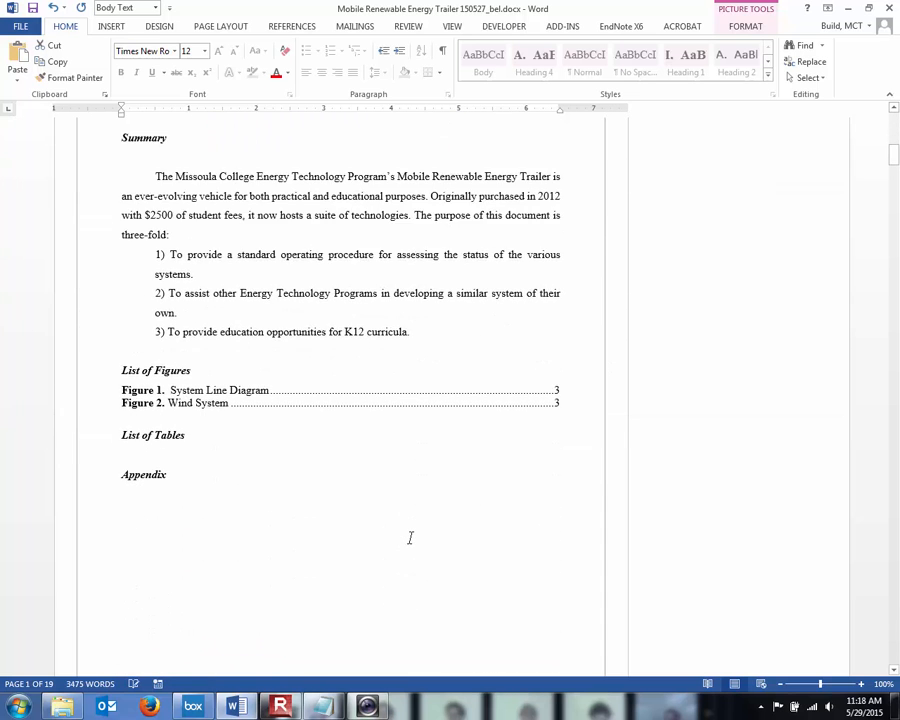
scroll(411, 543, down, 1)
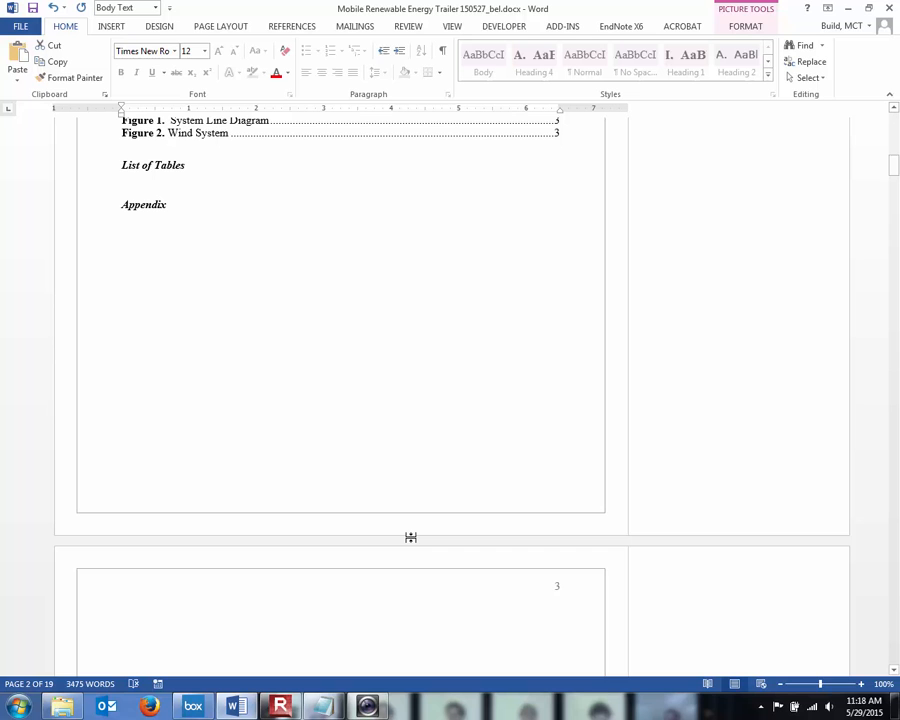
scroll(410, 537, up, 11)
scroll(411, 538, down, 5)
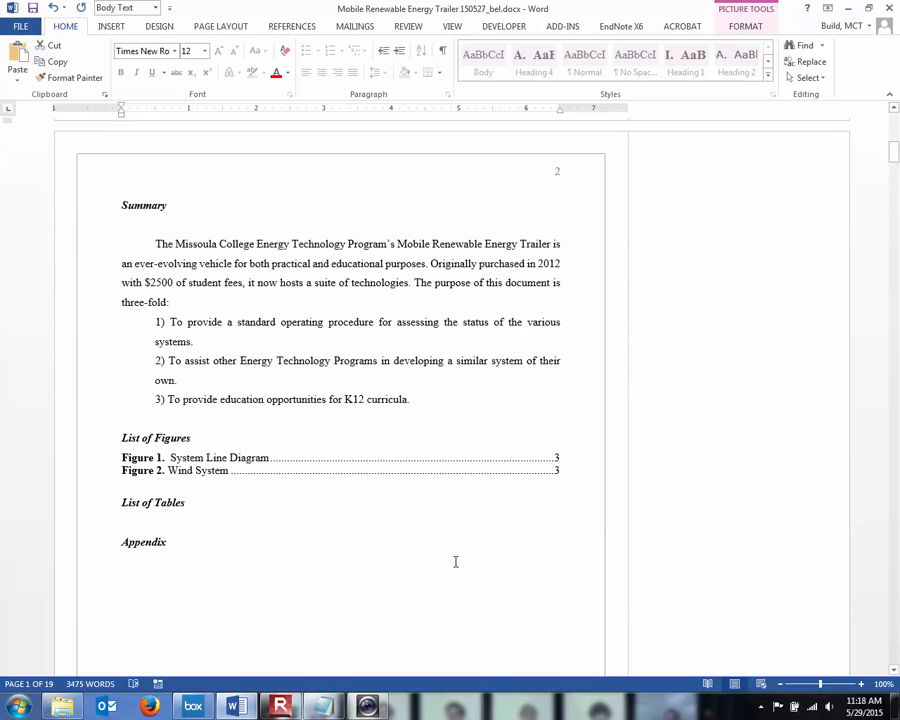
click(122, 205)
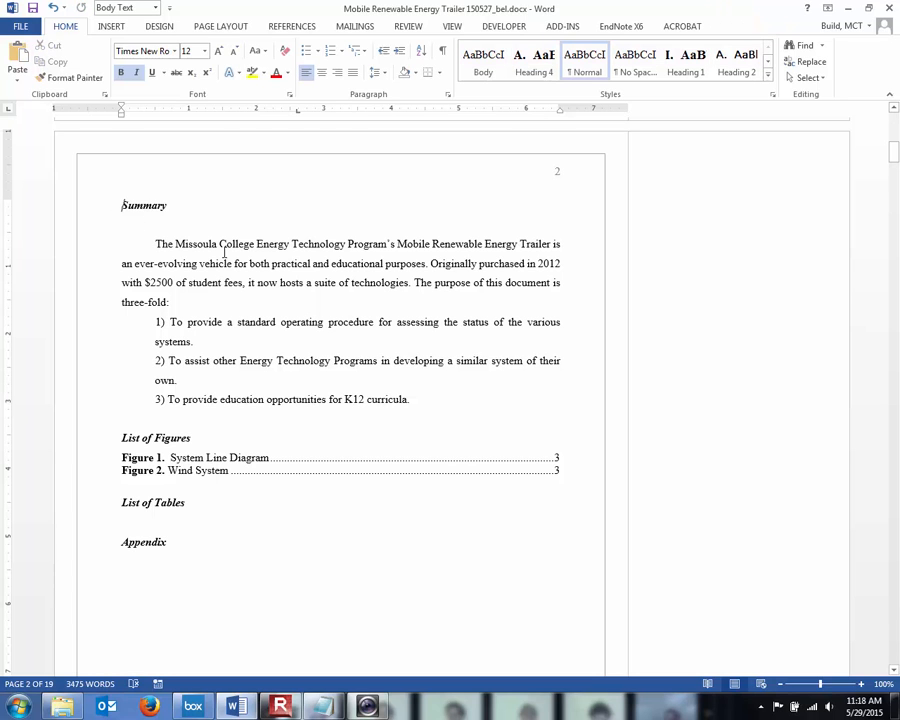
text(Executive)
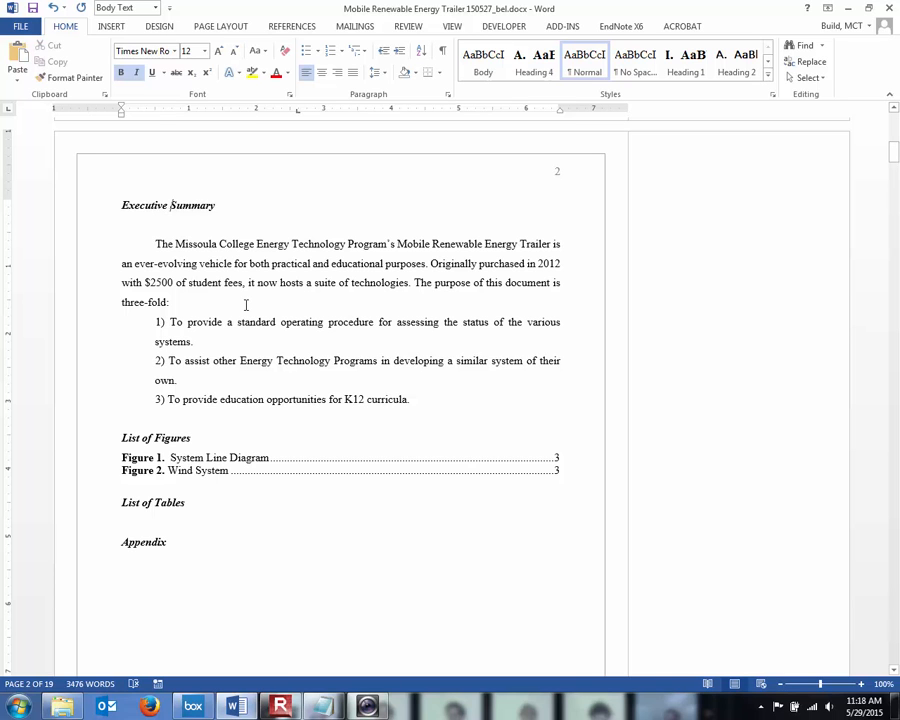
Step: Show the formatting marks and move the Appendix heading in front of the List of Figures heading
scroll(245, 305, down, 1)
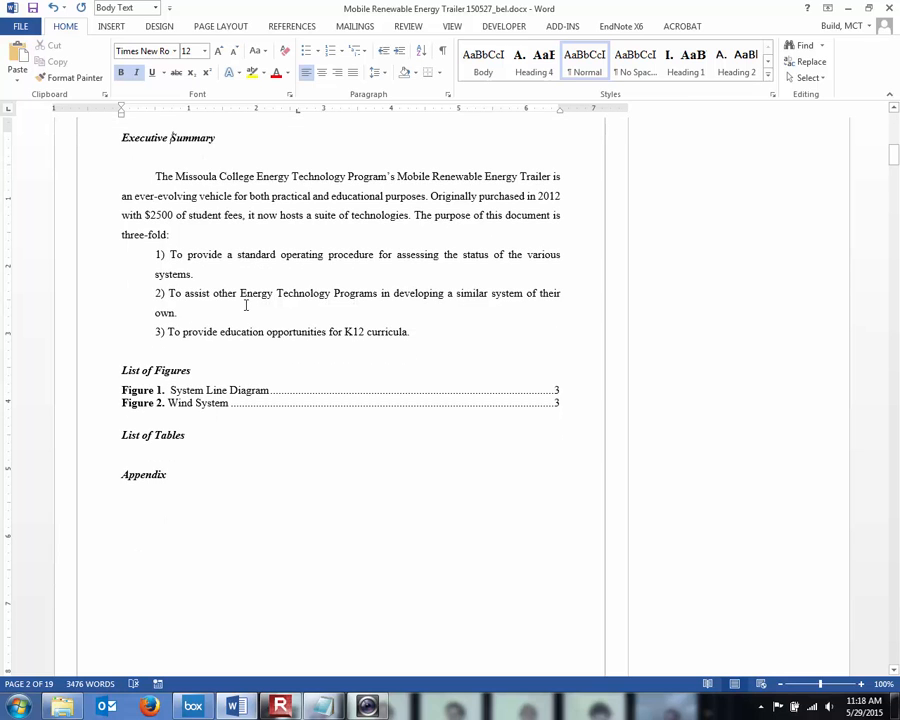
key(ctrl+shift+8)
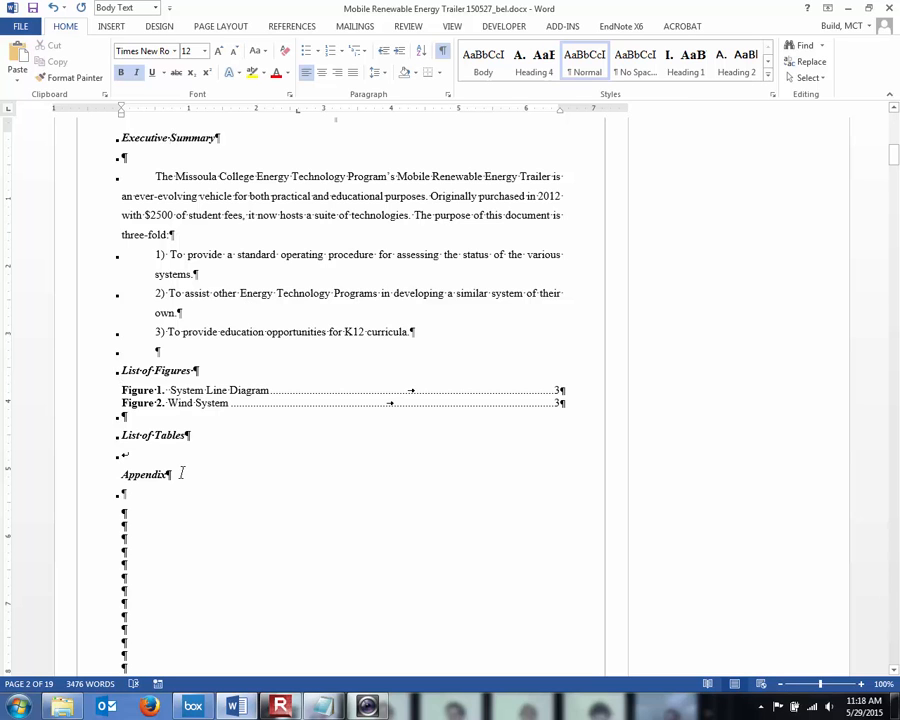
drag(181, 473, 121, 371)
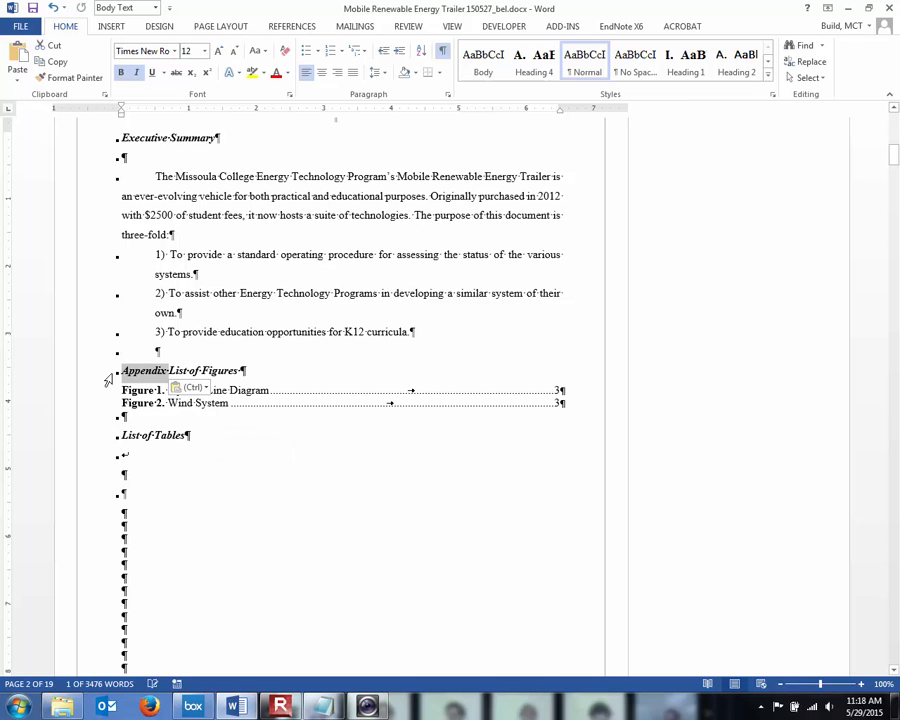
Step: Insert three paragraph breaks after Appendix to separate it from the List of Figures heading
click(169, 371)
key(Return)
key(Return)
key(Return)
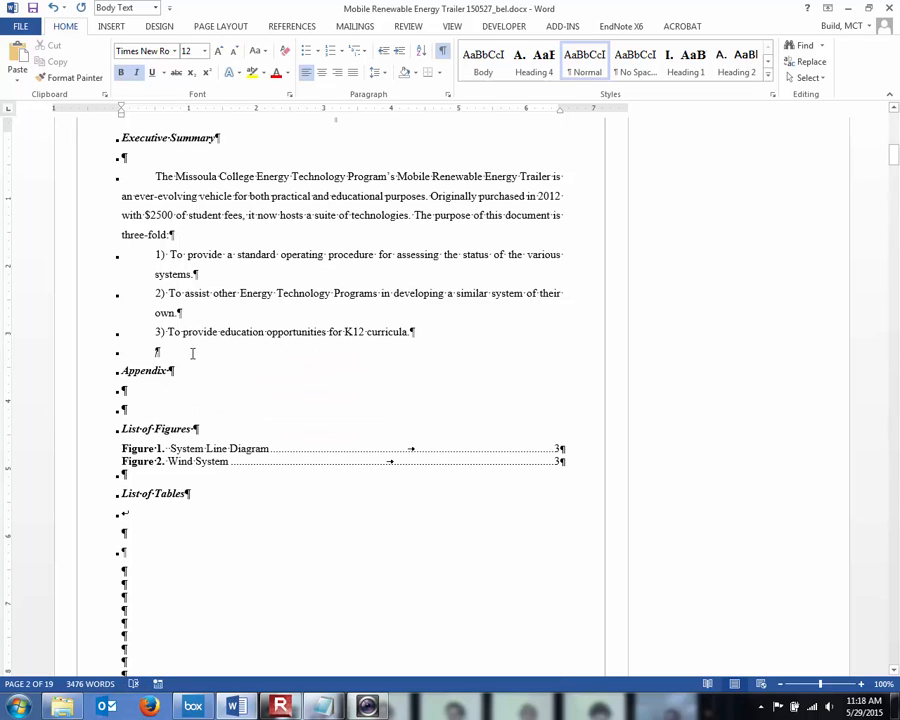
Step: Insert a column break in front of the Appendix heading so that it starts on a new page
click(157, 350)
click(123, 371)
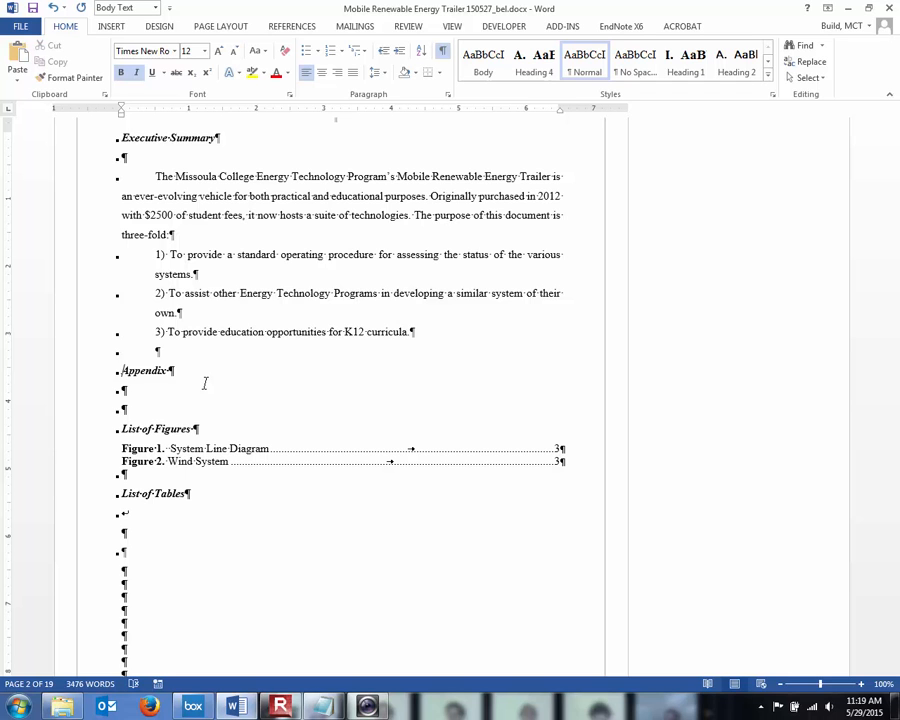
key(ctrl+shift+Return)
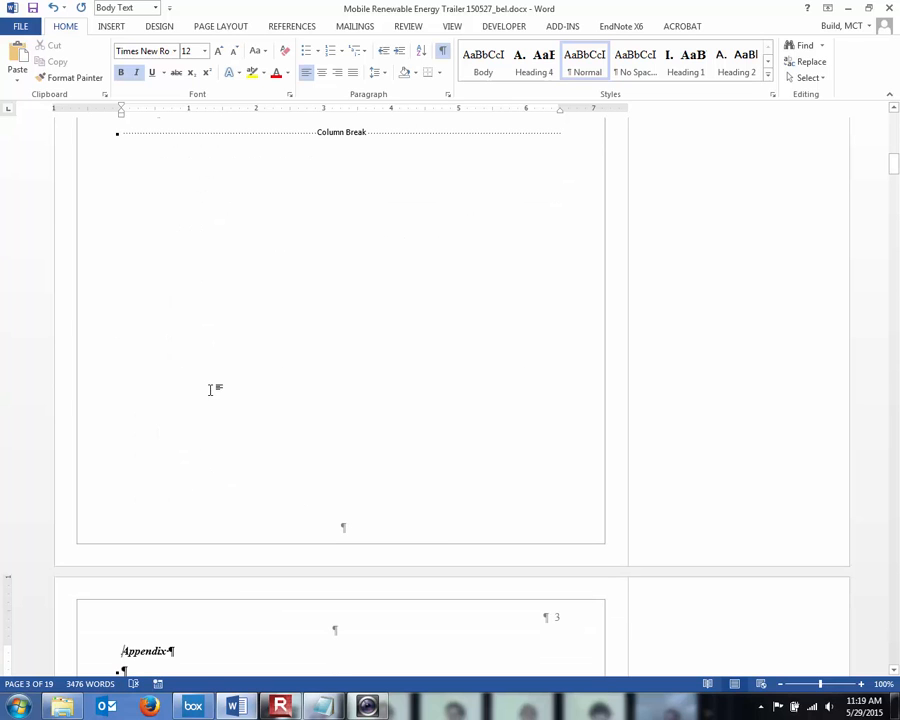
Step: Open the Introduction page's header for editing and examine the header and footer sections around the section break
scroll(208, 386, up, 3)
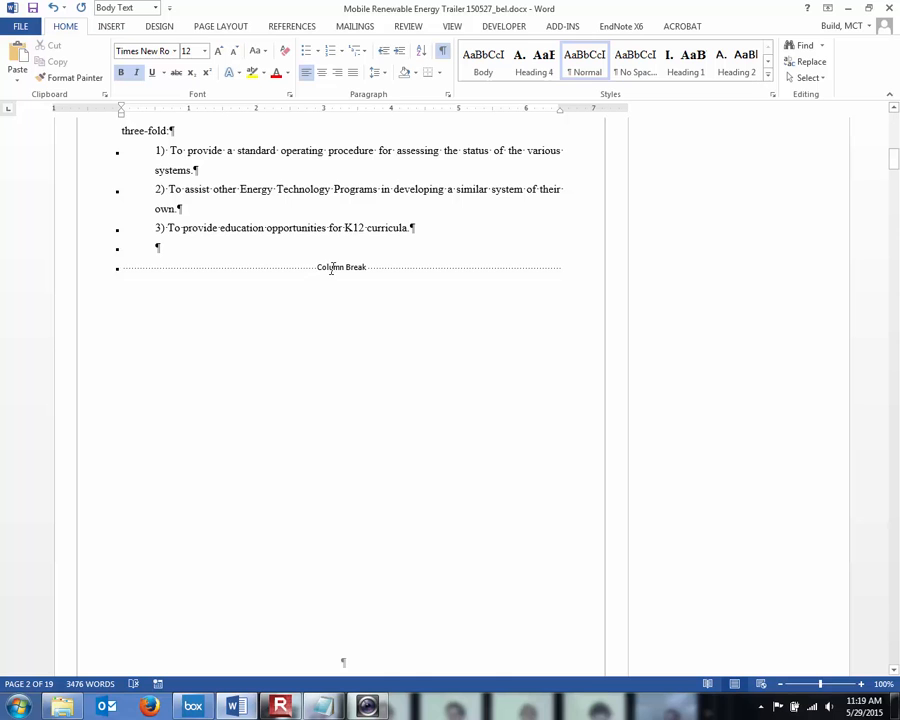
scroll(336, 272, down, 6)
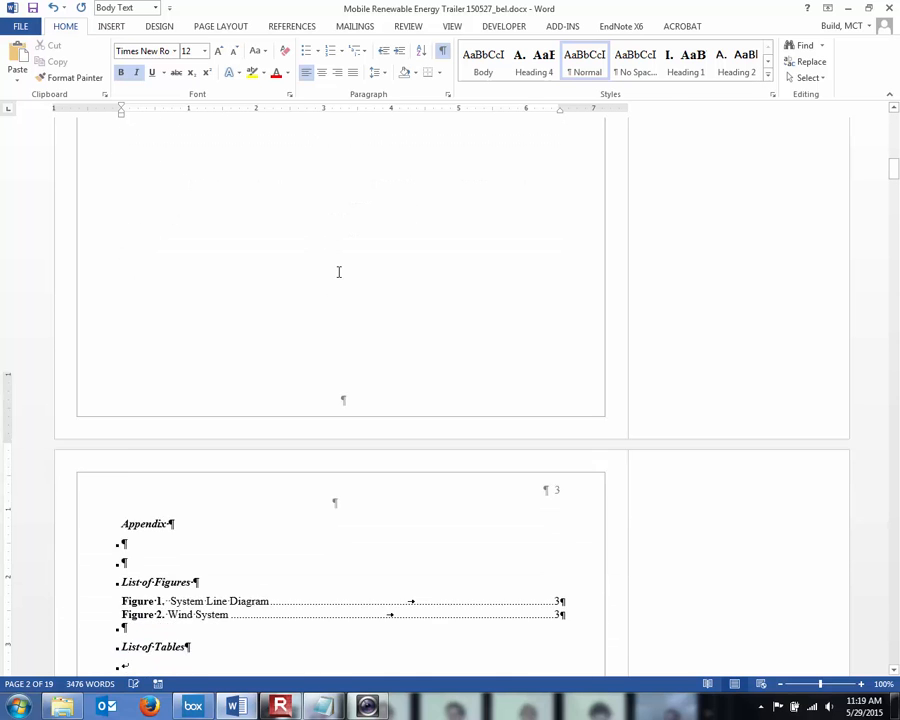
scroll(338, 272, down, 8)
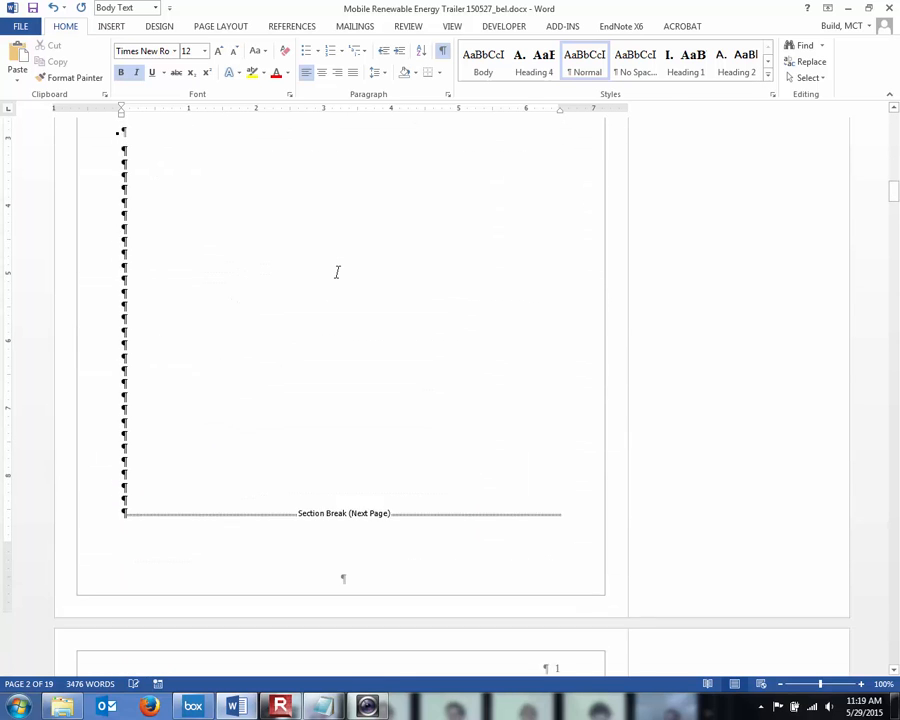
scroll(425, 380, down, 7)
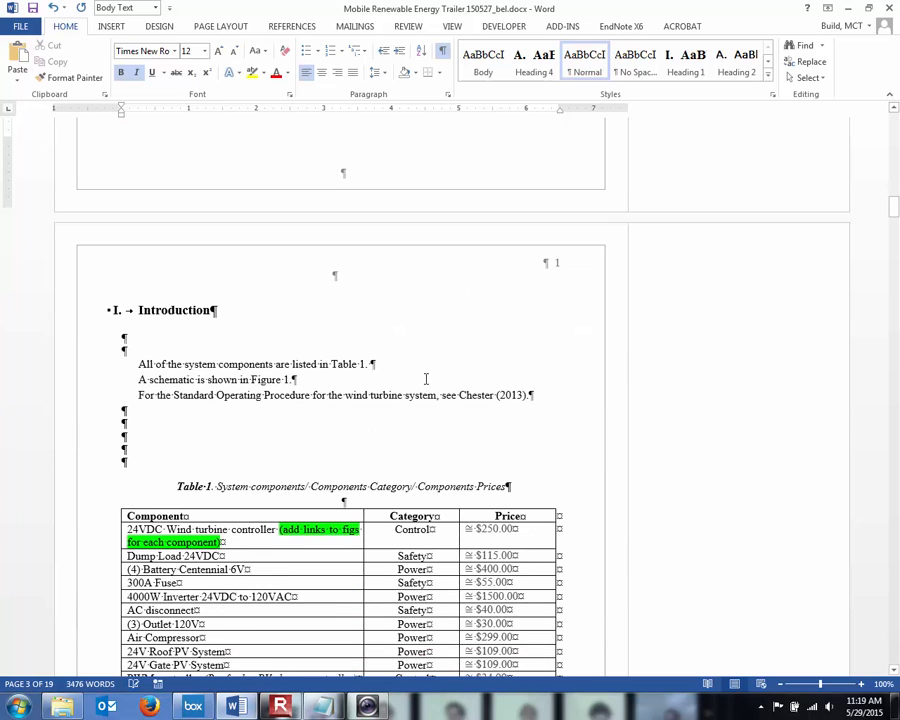
double_click(556, 258)
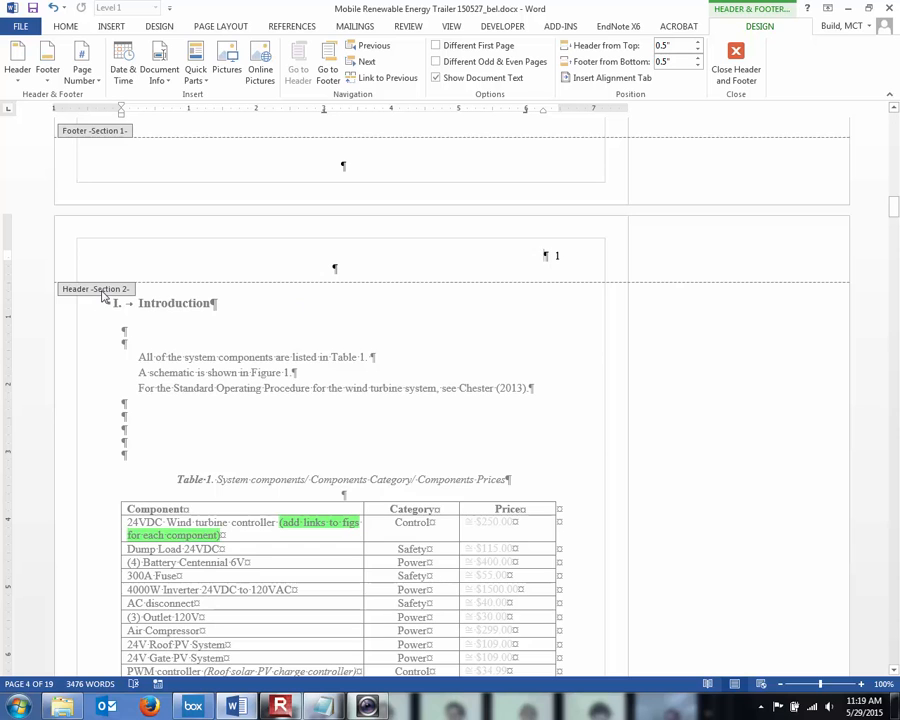
scroll(101, 295, up, 5)
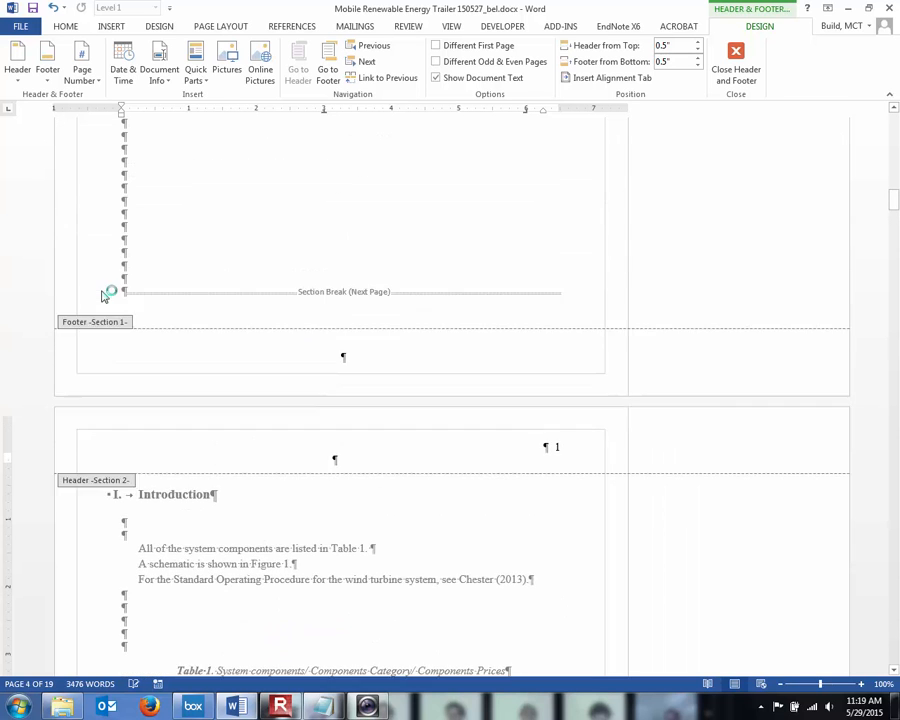
scroll(97, 370, up, 8)
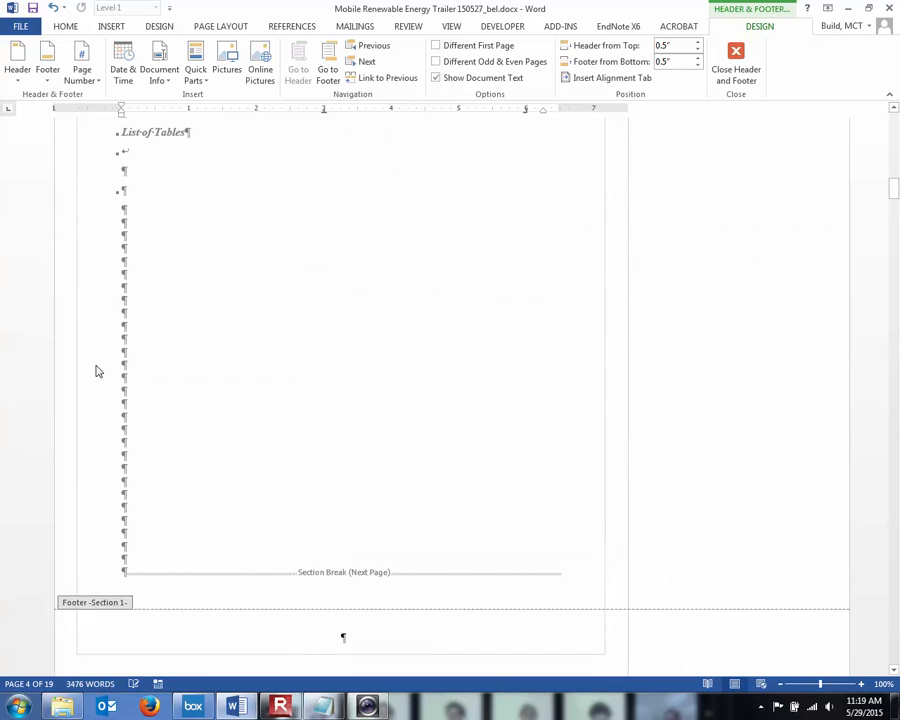
scroll(97, 371, down, 6)
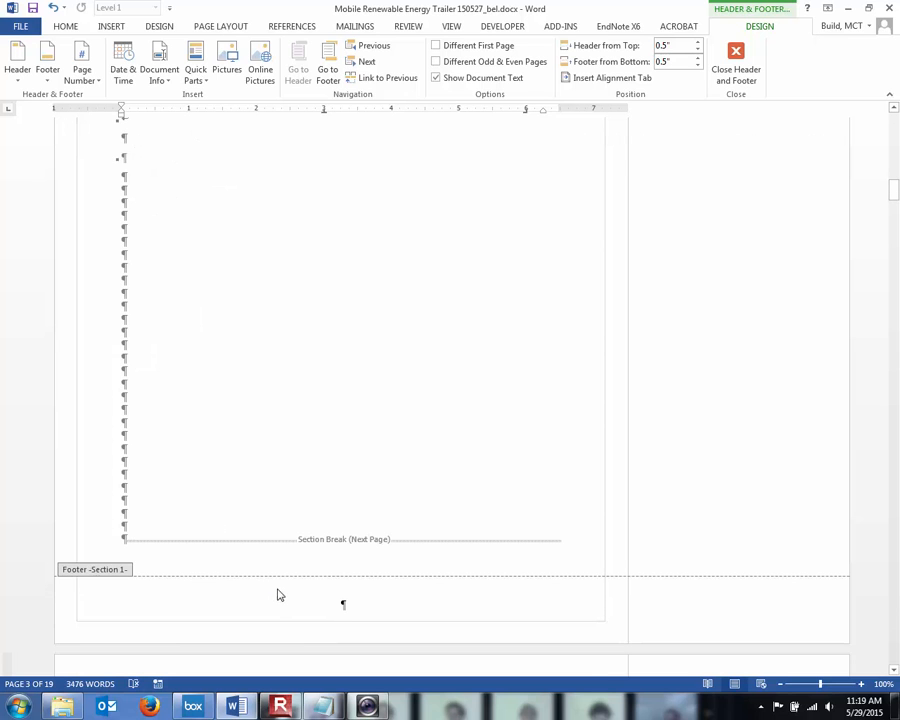
Step: Insert a centered Plain Number 2 page number in the footer of section 1
click(359, 608)
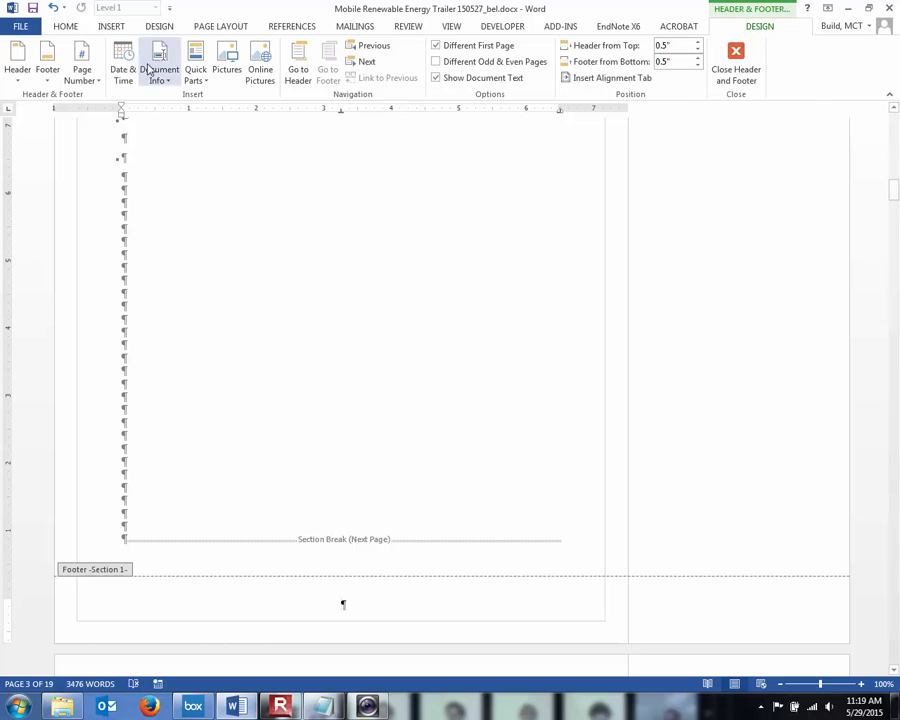
click(112, 27)
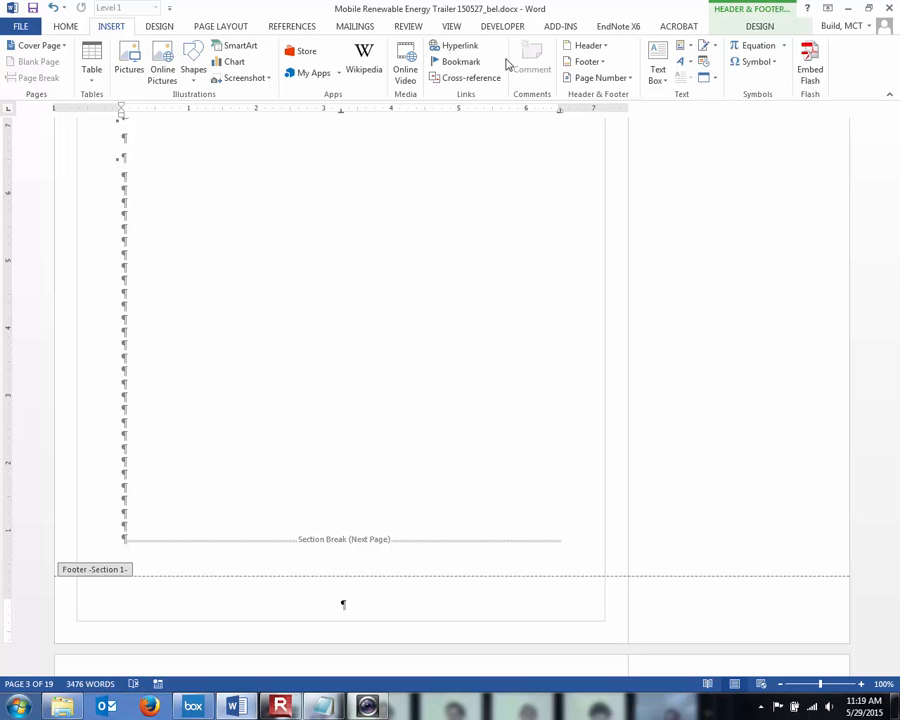
click(628, 78)
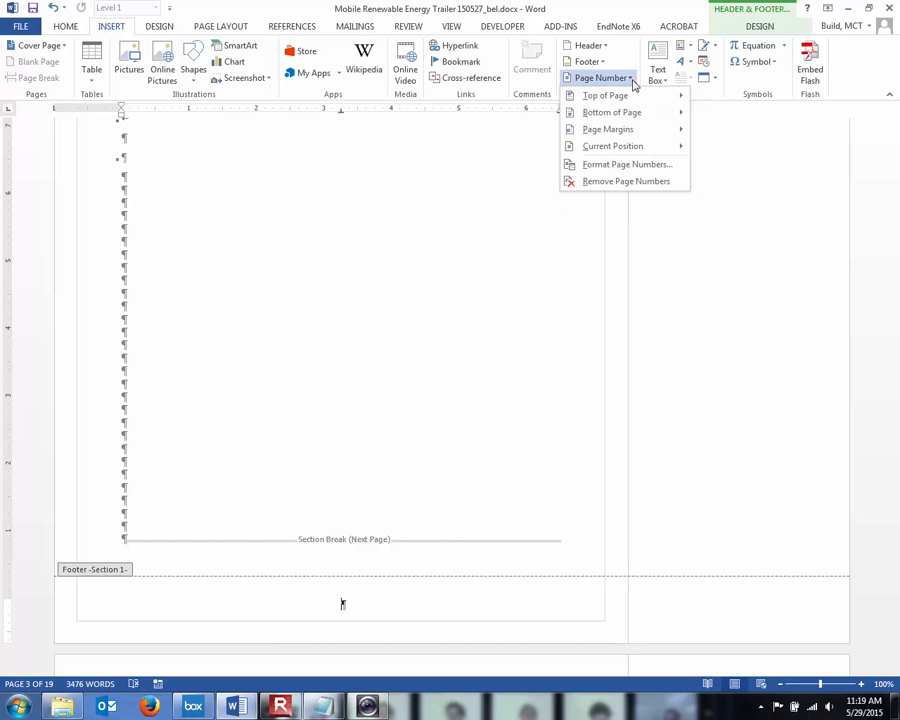
mouse_move(641, 112)
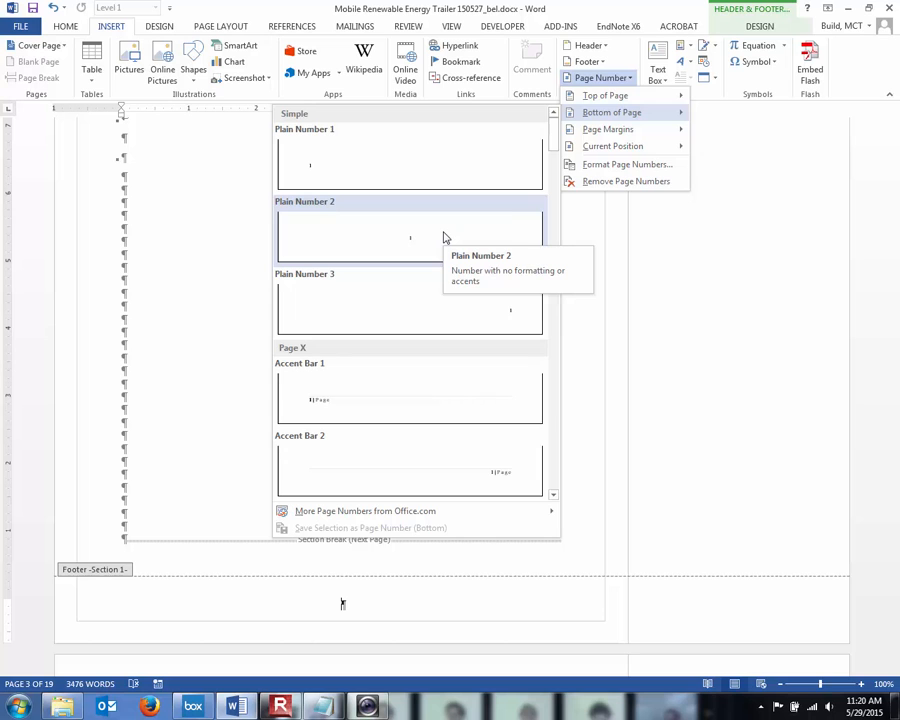
click(437, 241)
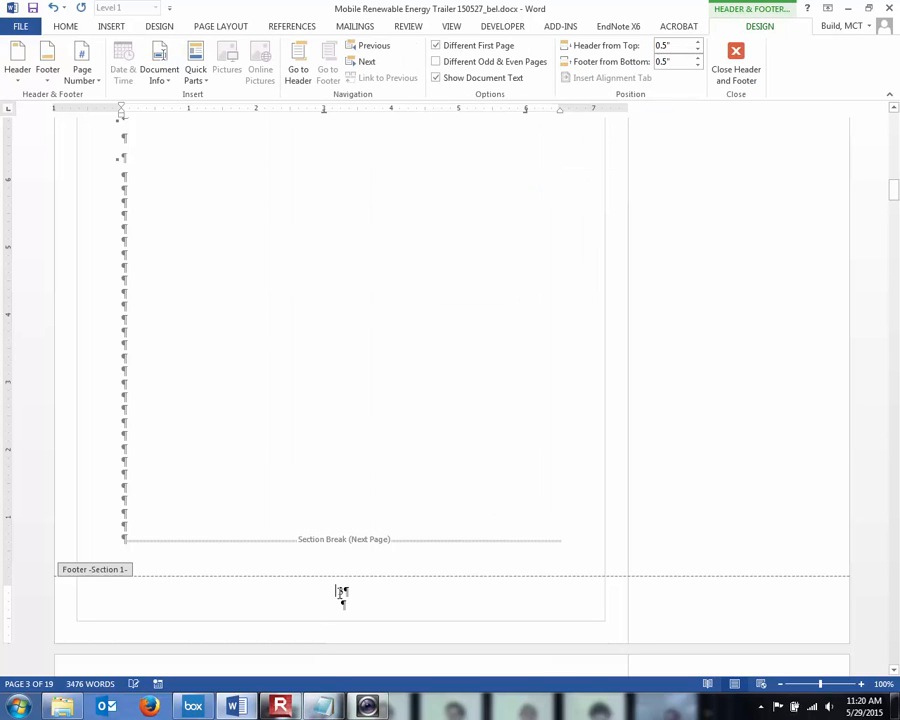
Step: Set section 1's page number format to lowercase Roman numerals (i, ii, iii), continuing from the previous section
right_click(338, 593)
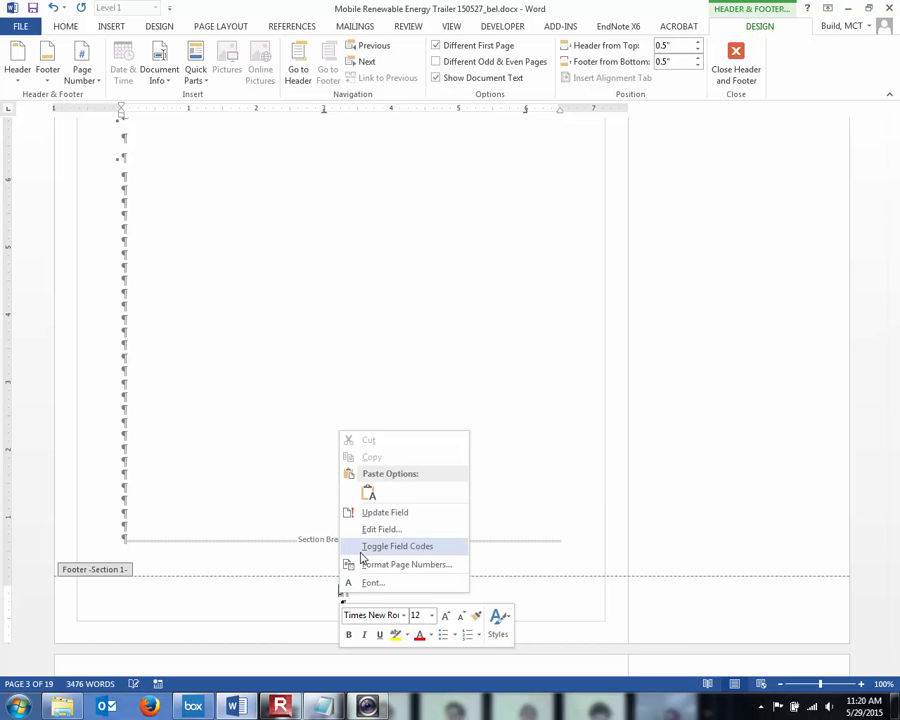
click(378, 571)
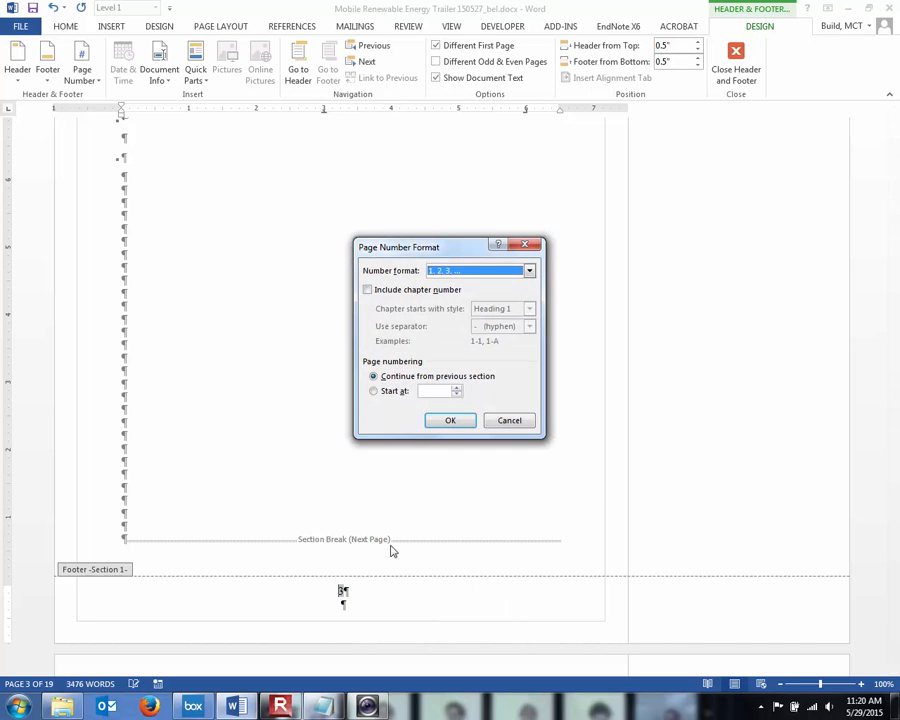
click(529, 270)
click(452, 321)
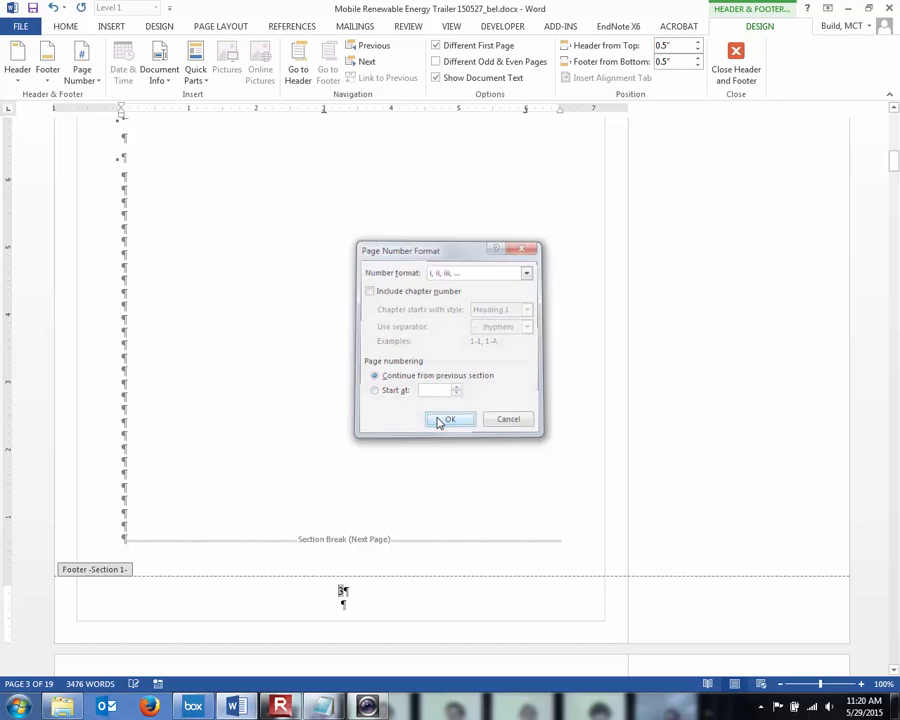
click(450, 420)
Step: Check the page numbering in the headers and footers of the cover page and the Executive Summary page
scroll(495, 460, down, 10)
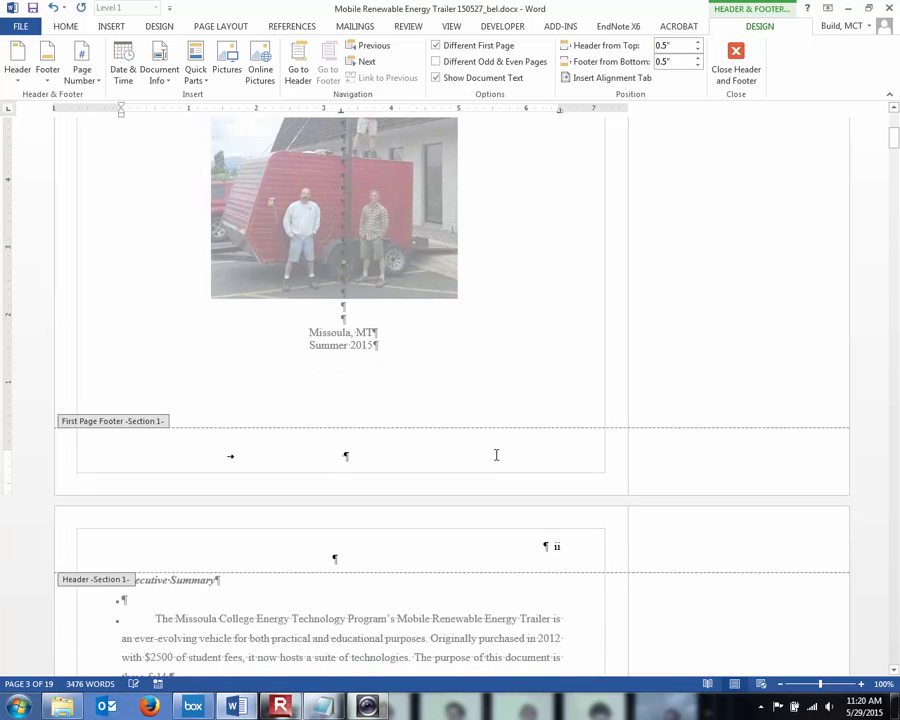
scroll(495, 458, down, 6)
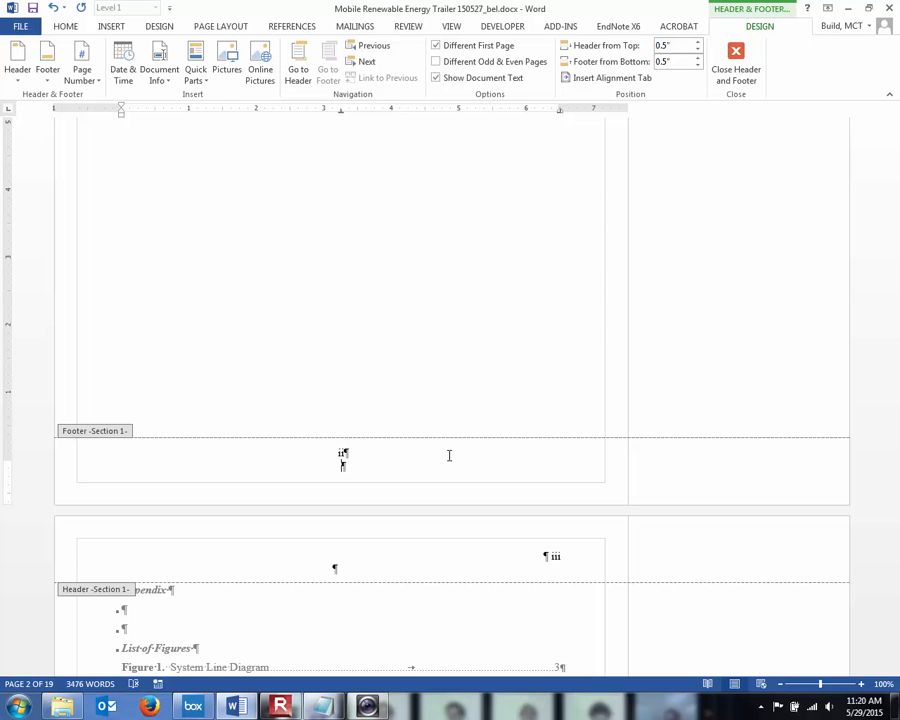
scroll(449, 456, up, 10)
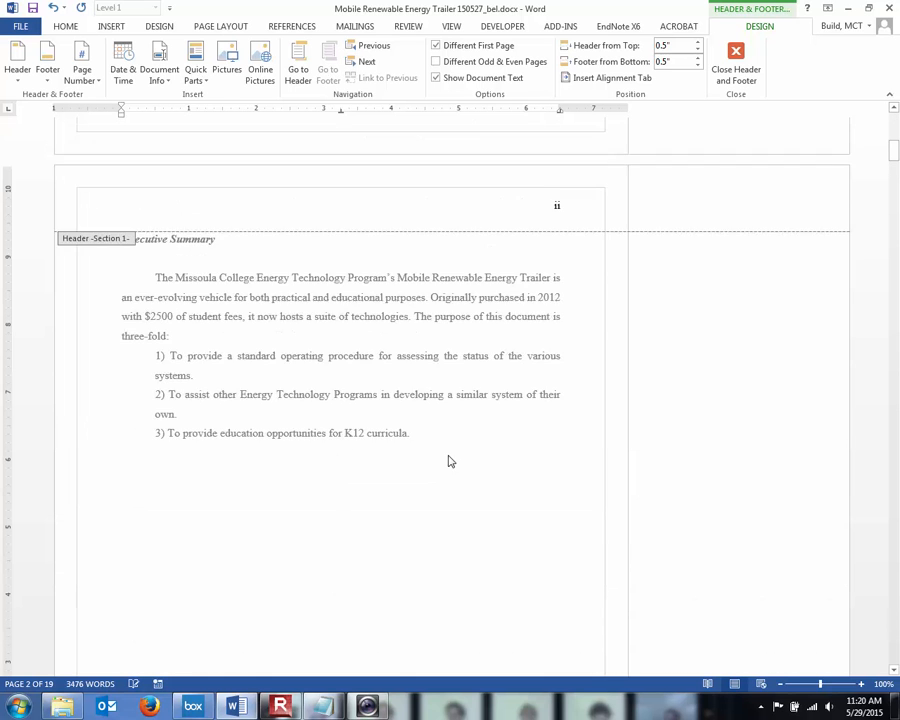
scroll(449, 461, up, 6)
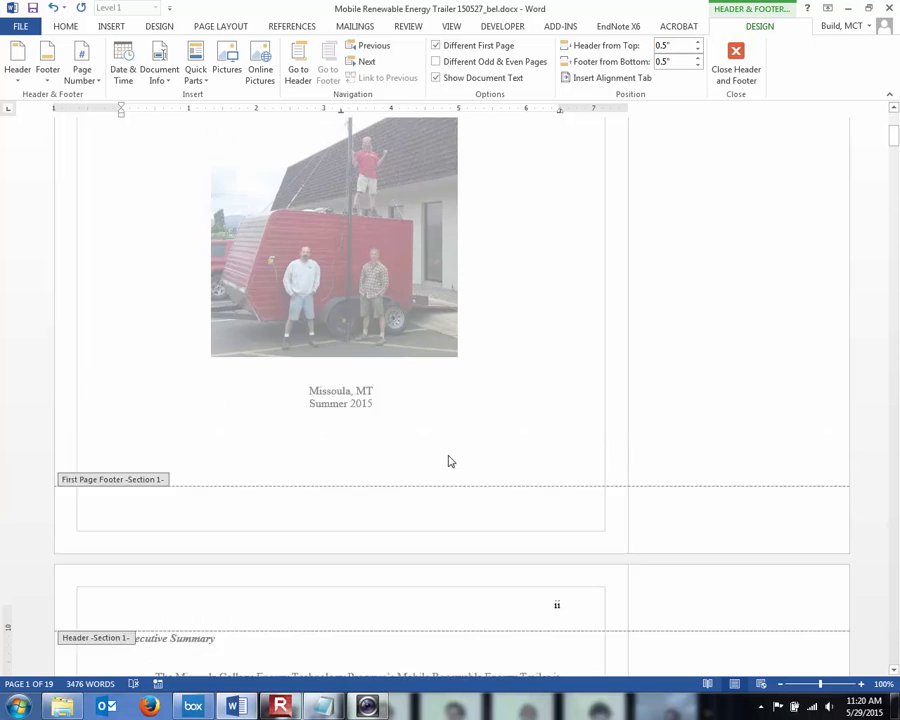
scroll(449, 461, up, 3)
scroll(446, 455, down, 7)
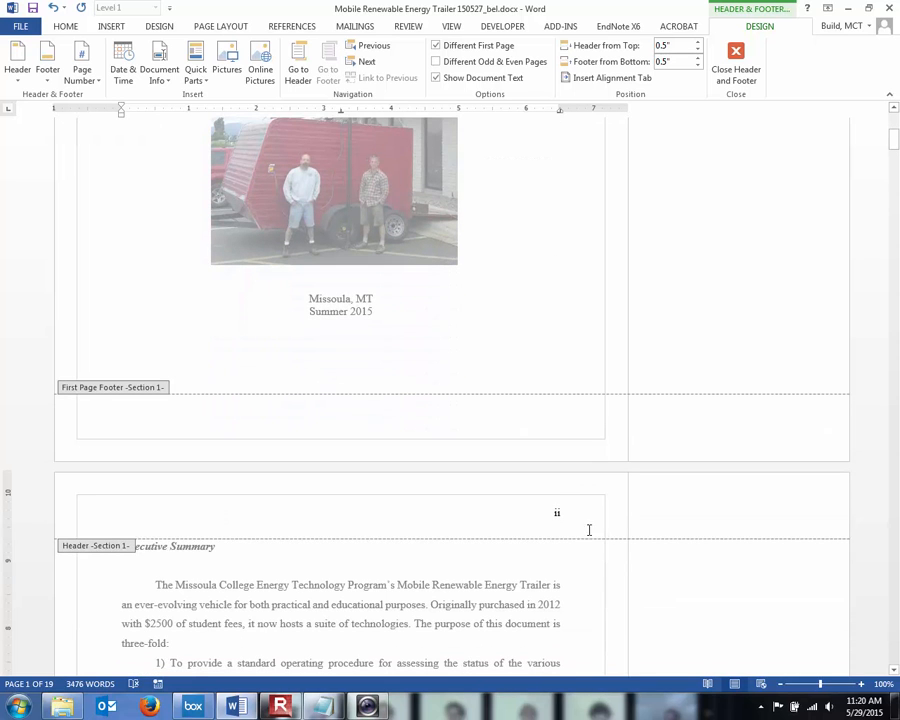
Step: Show the formatting marks and cut the page number from the header of section 1
click(544, 513)
drag(547, 514, 572, 513)
click(575, 514)
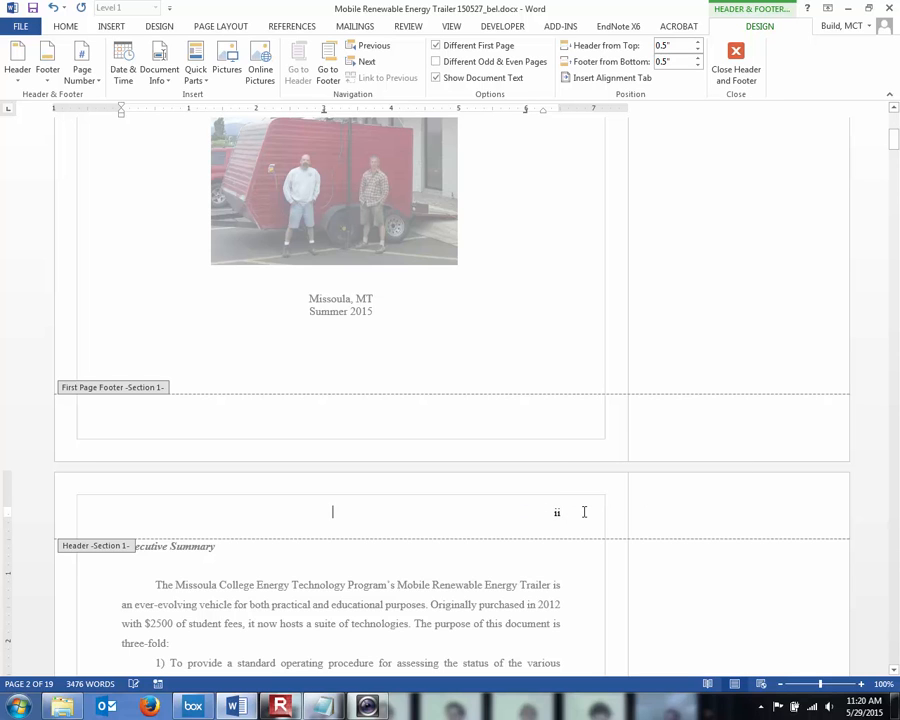
key(ctrl+shift+8)
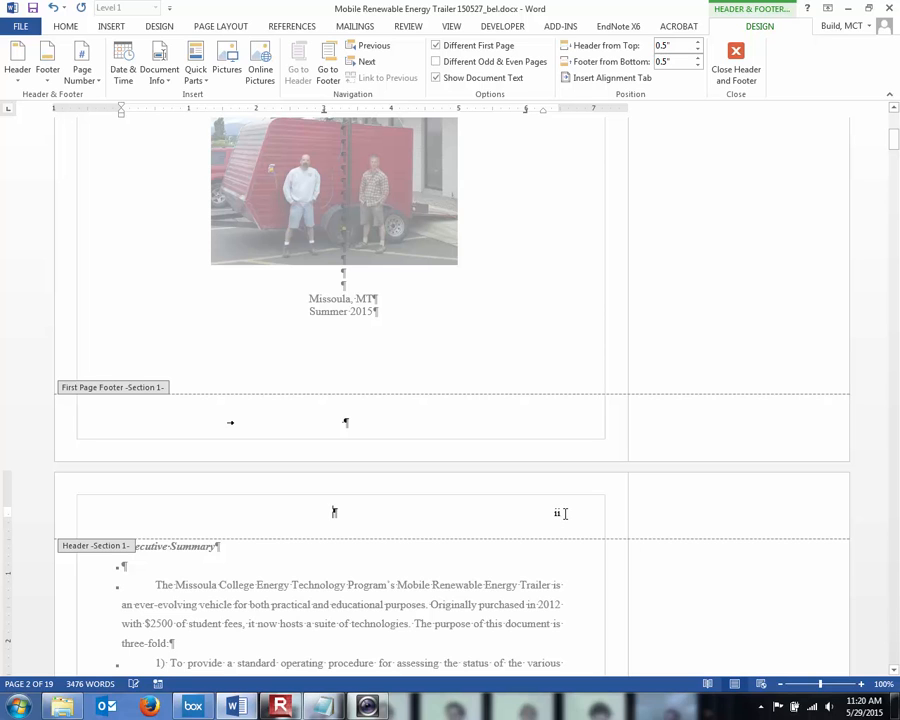
double_click(558, 513)
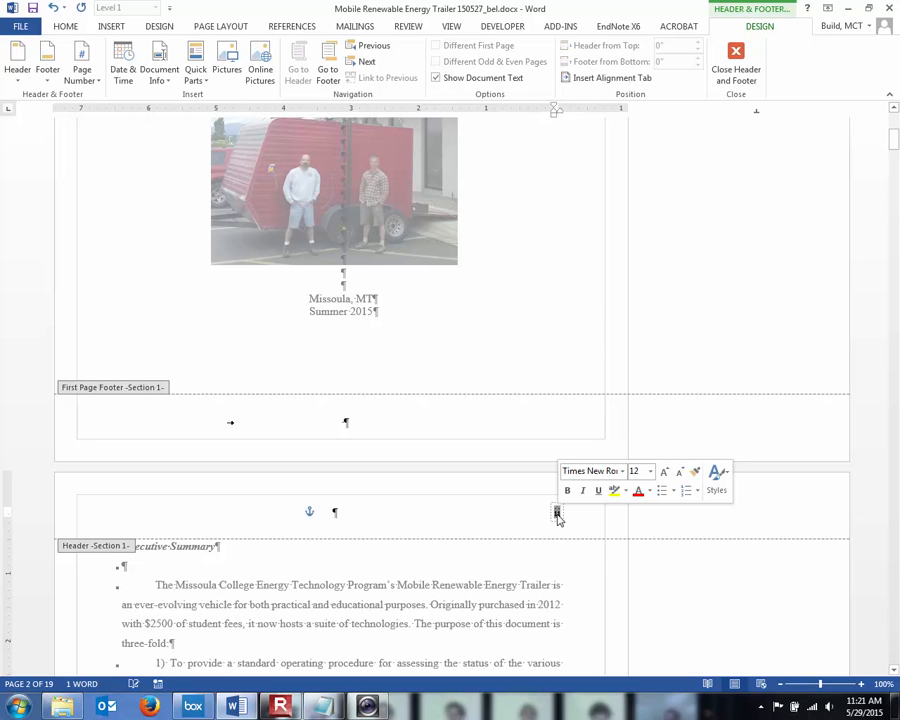
right_click(557, 512)
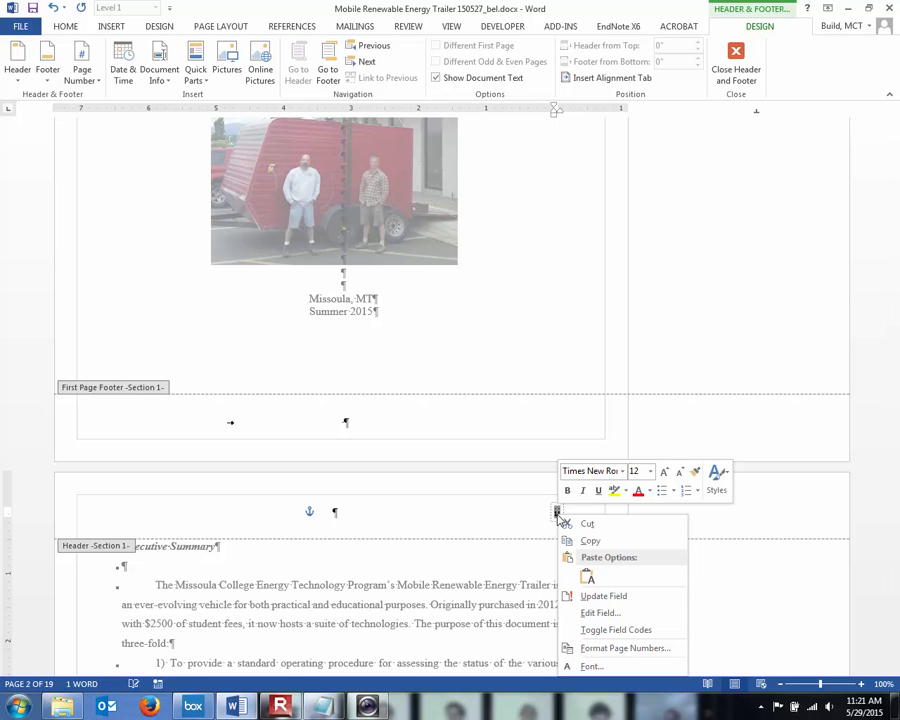
click(585, 523)
Step: Examine the page numbers where section 1 ends and the Introduction page of section 2 begins
scroll(470, 512, down, 2)
scroll(466, 518, down, 10)
scroll(466, 518, down, 7)
scroll(466, 514, down, 2)
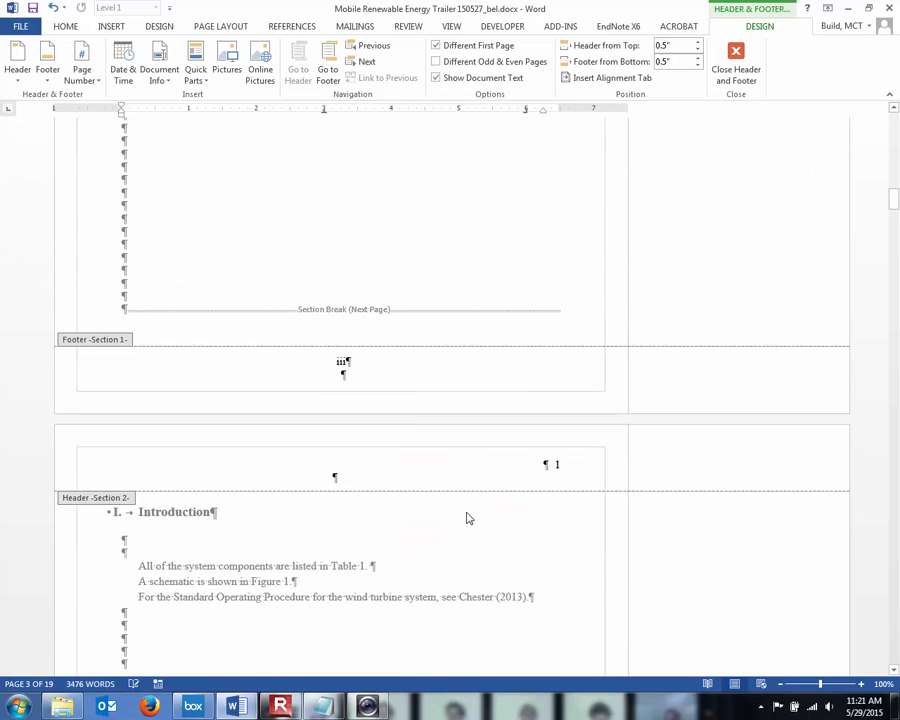
scroll(466, 514, down, 2)
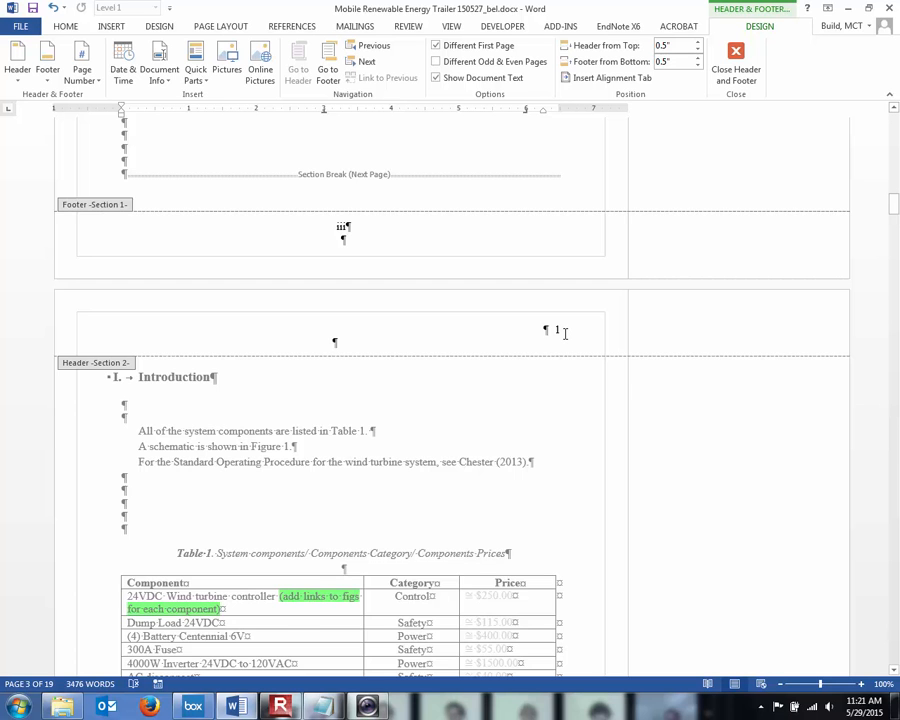
scroll(564, 334, down, 3)
scroll(562, 334, up, 4)
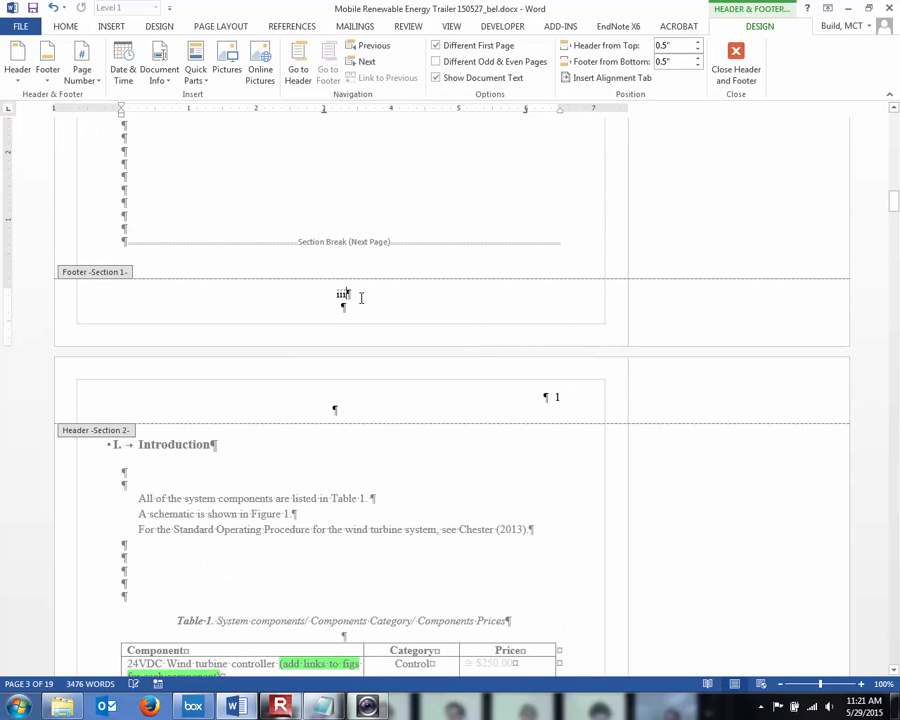
Step: Hide the formatting marks and close header and footer editing
key(ctrl+shift+8)
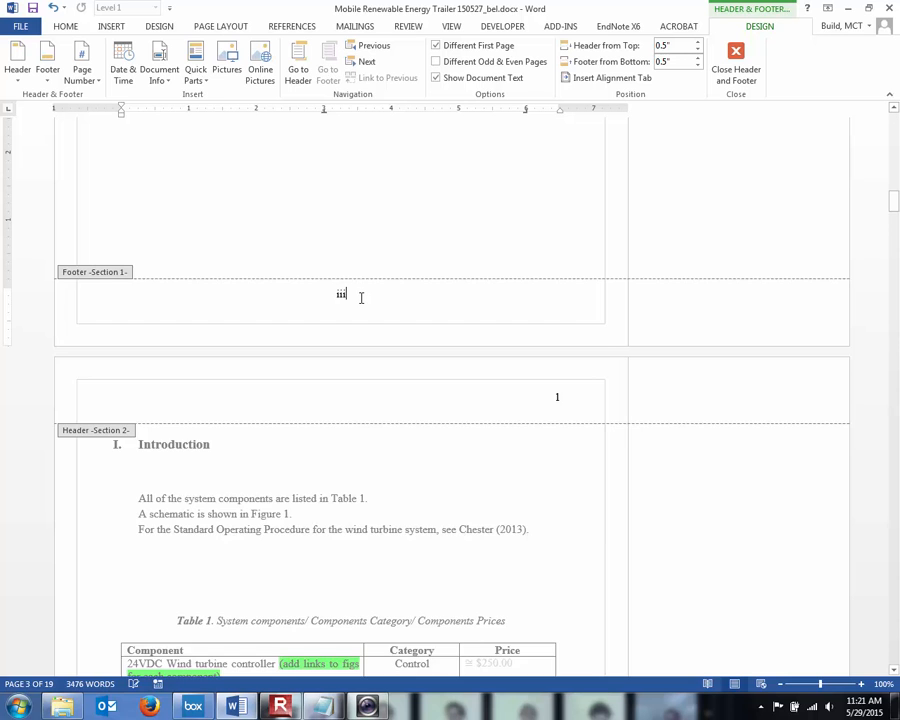
scroll(361, 300, up, 13)
scroll(363, 333, up, 13)
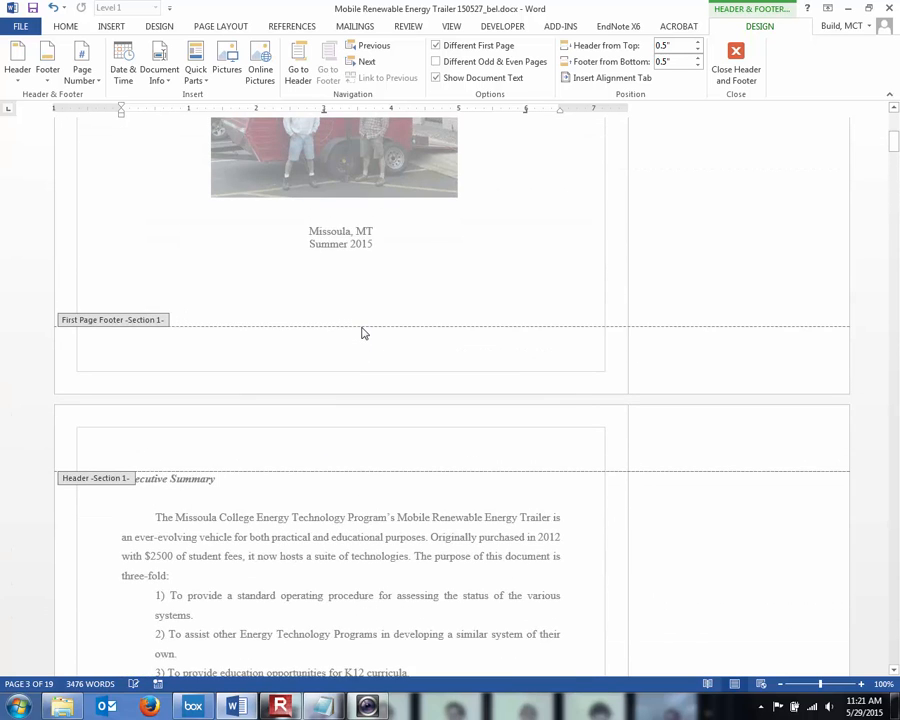
scroll(362, 332, up, 3)
click(744, 76)
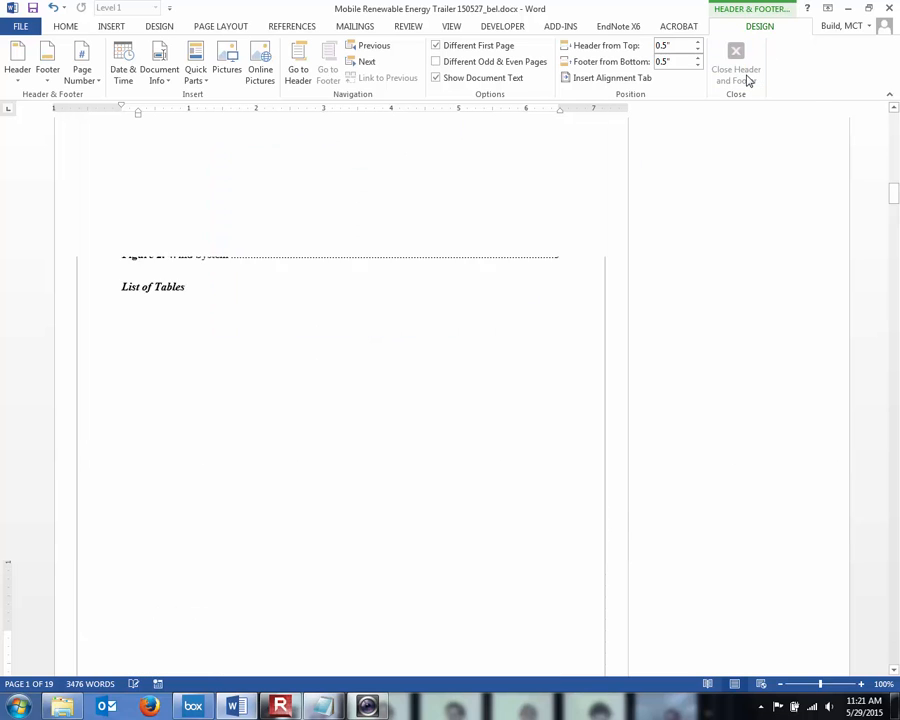
Step: Review the cover page from its title down to the start of the Executive Summary page
scroll(538, 298, up, 11)
scroll(537, 299, up, 15)
scroll(538, 299, up, 5)
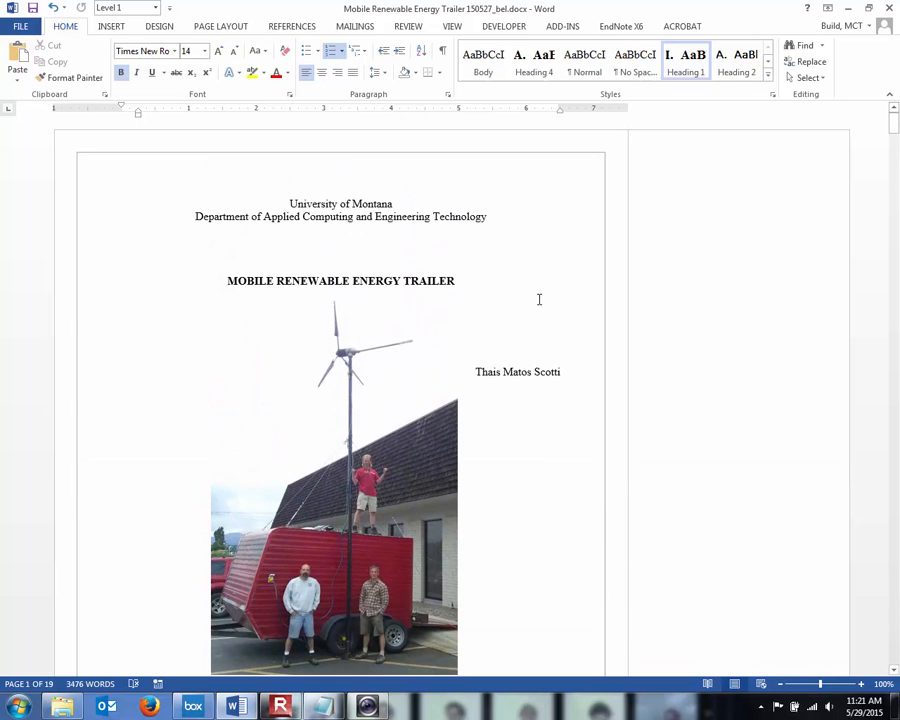
scroll(538, 299, down, 7)
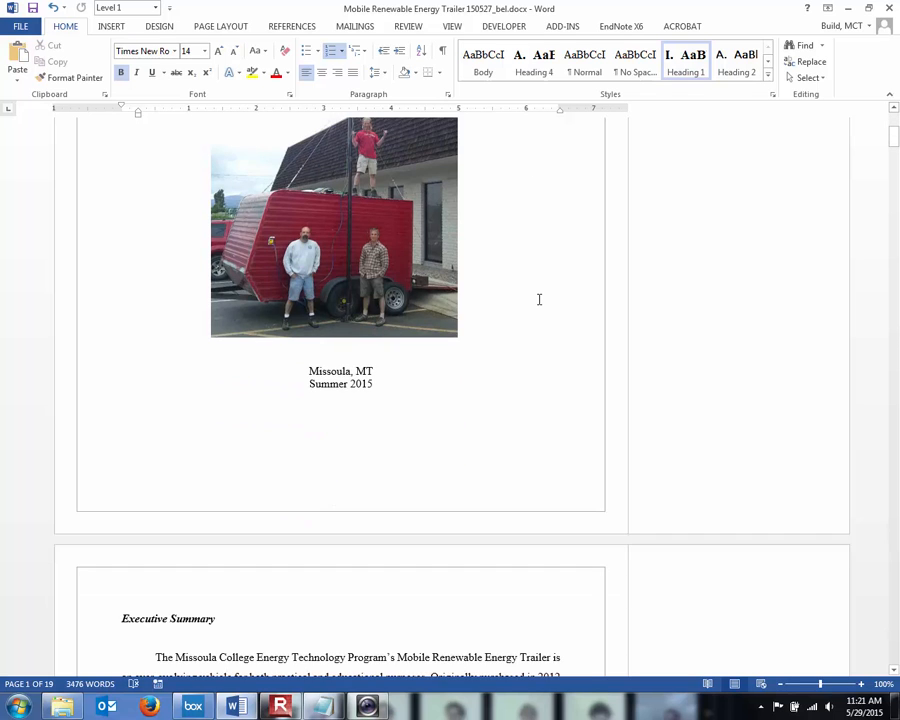
Step: Examine the Executive Summary page and the first-page footer of the cover page
scroll(538, 299, down, 3)
scroll(535, 299, down, 3)
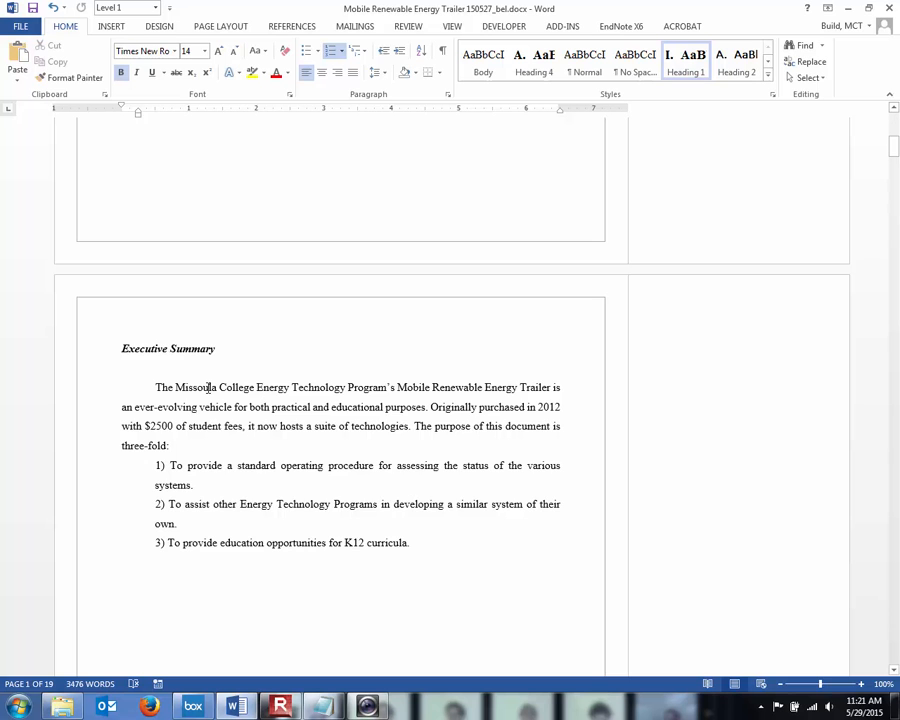
scroll(205, 385, down, 6)
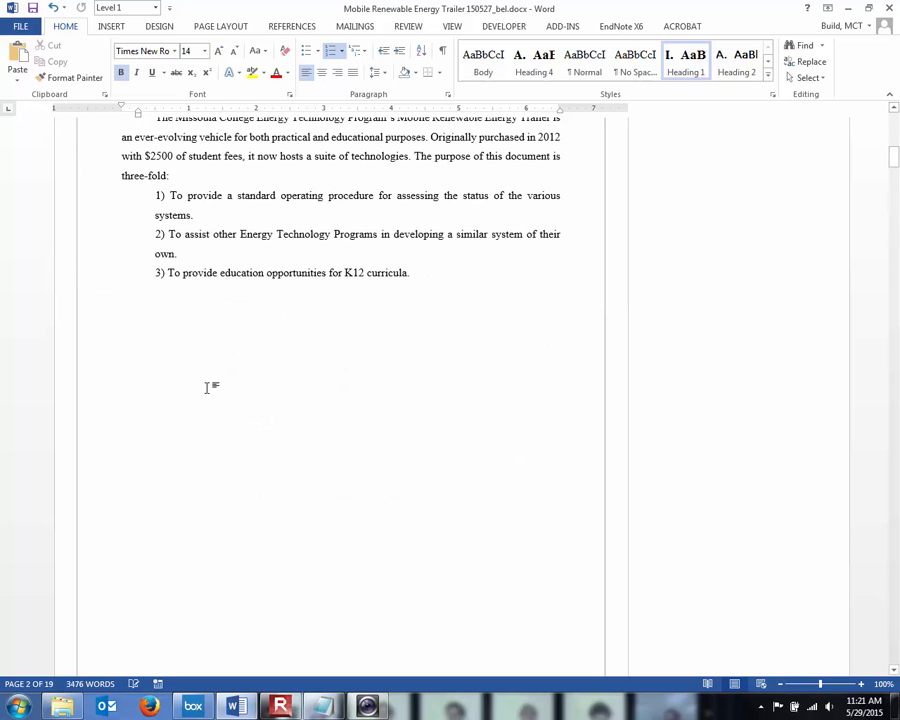
scroll(245, 424, down, 4)
scroll(259, 426, up, 4)
scroll(259, 428, up, 8)
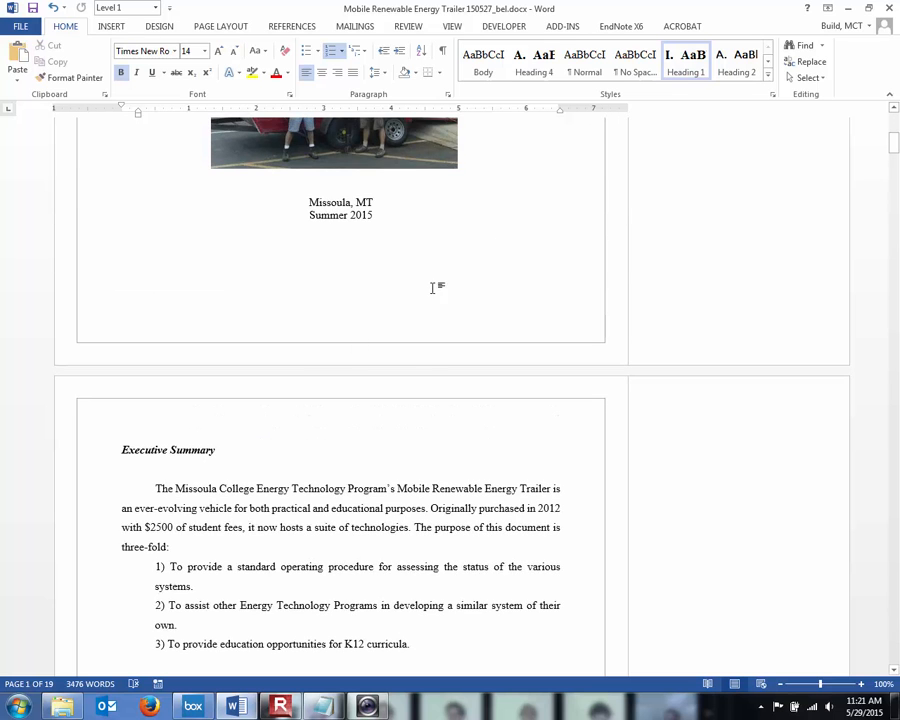
double_click(415, 353)
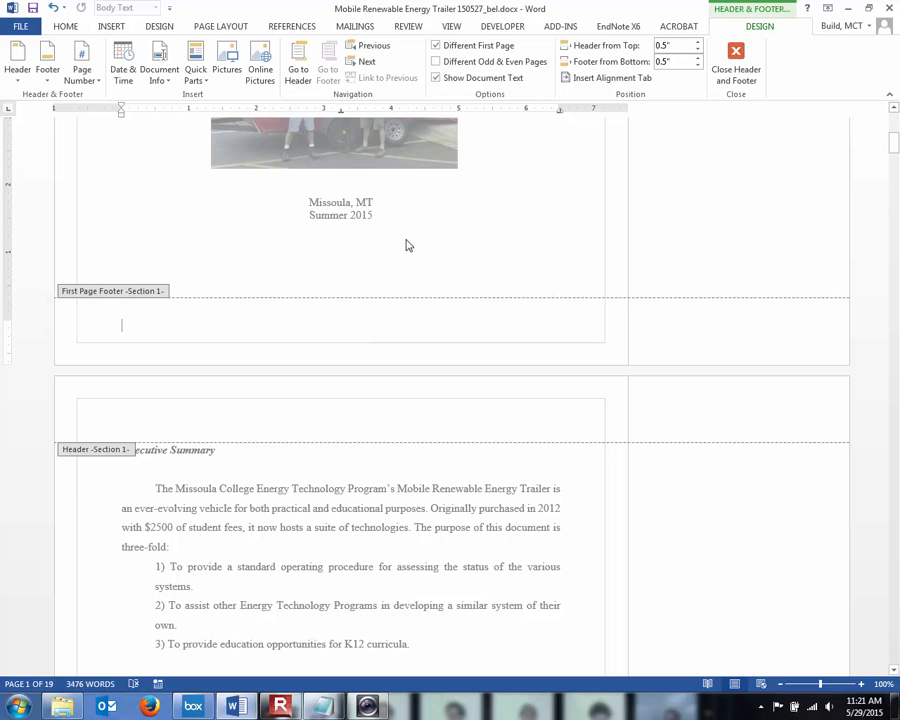
click(736, 64)
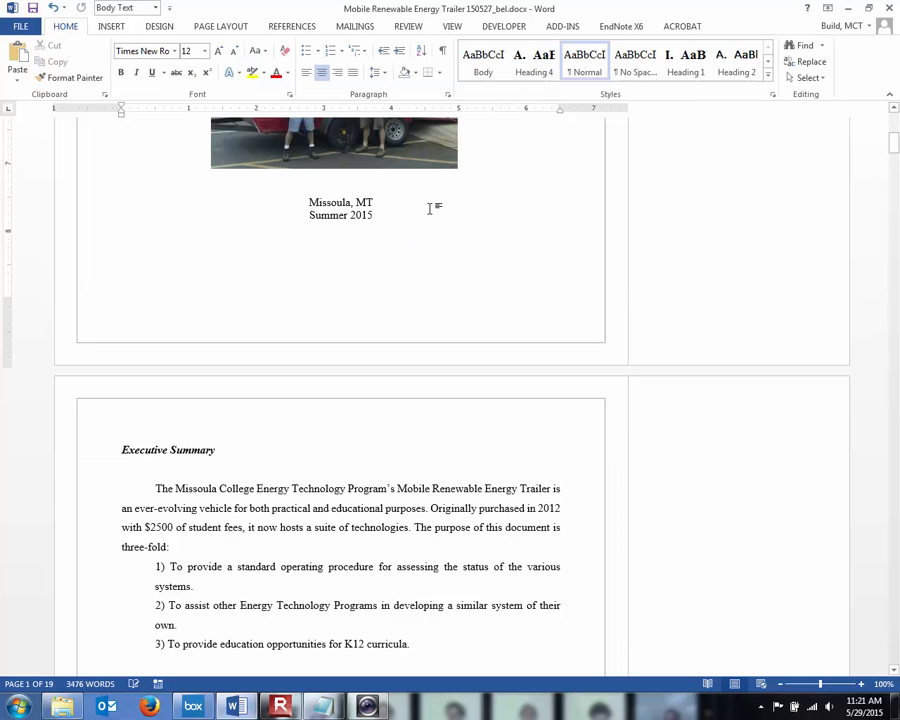
Step: Try adding a break after the cover page's date line and show the formatting marks to inspect the pages that follow
key(ctrl+Return)
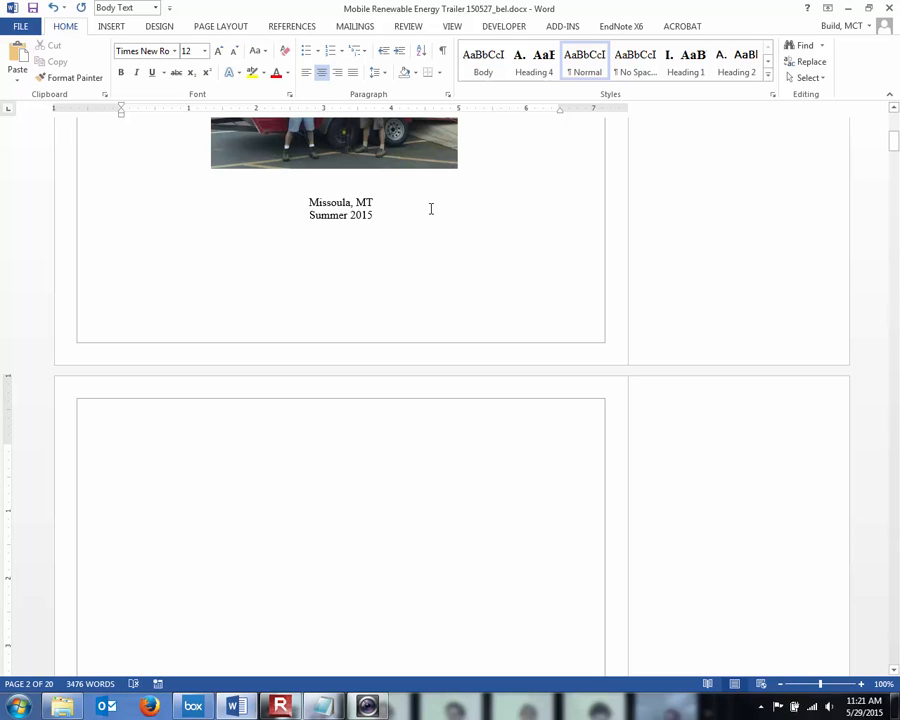
key(ctrl+shift+8)
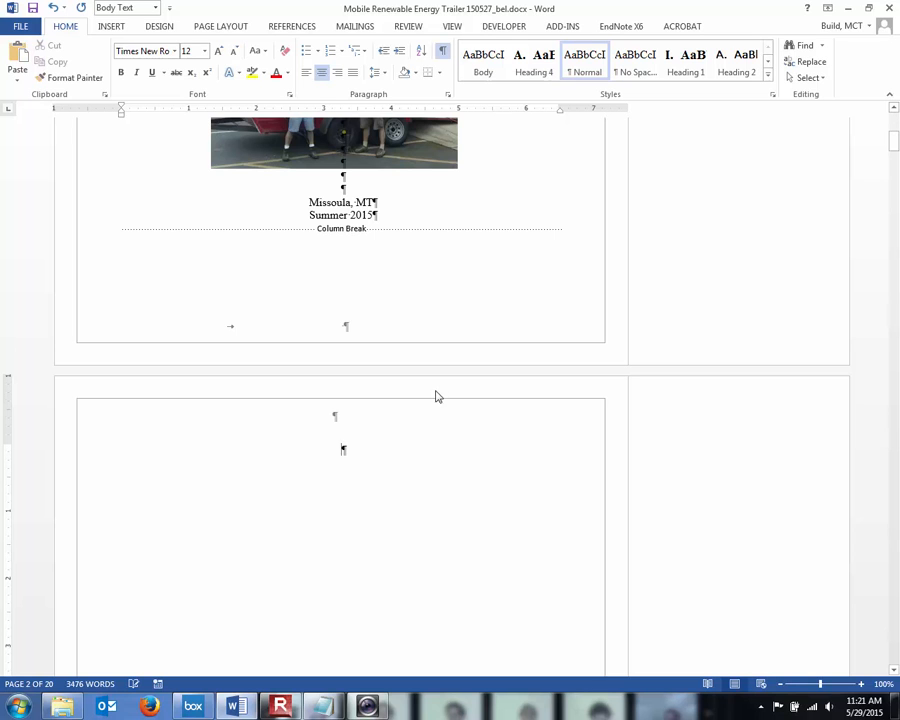
scroll(435, 396, down, 12)
scroll(435, 396, down, 1)
scroll(435, 396, up, 12)
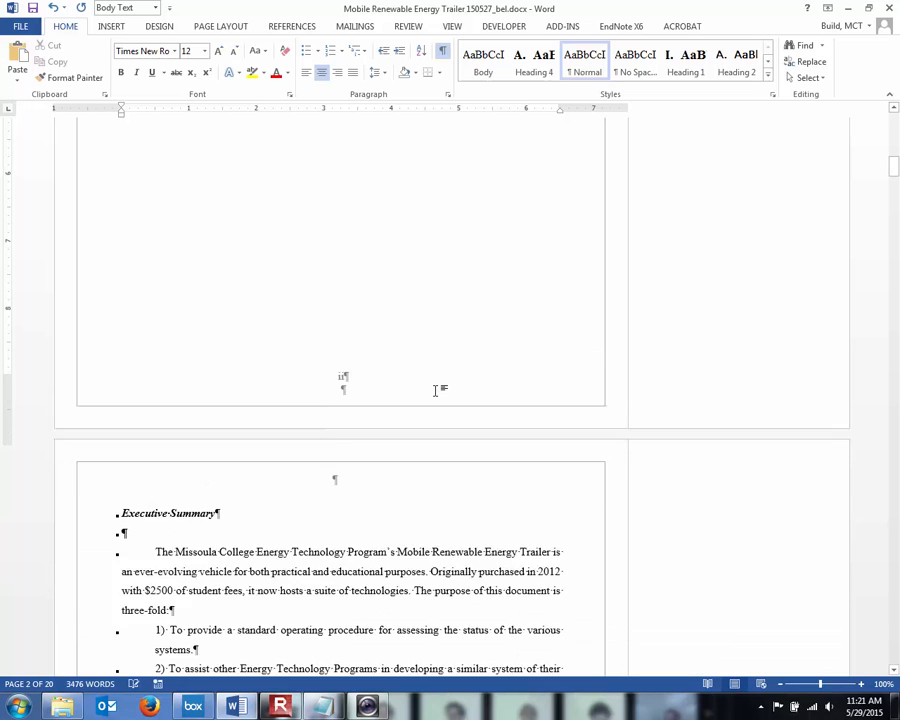
scroll(435, 396, up, 2)
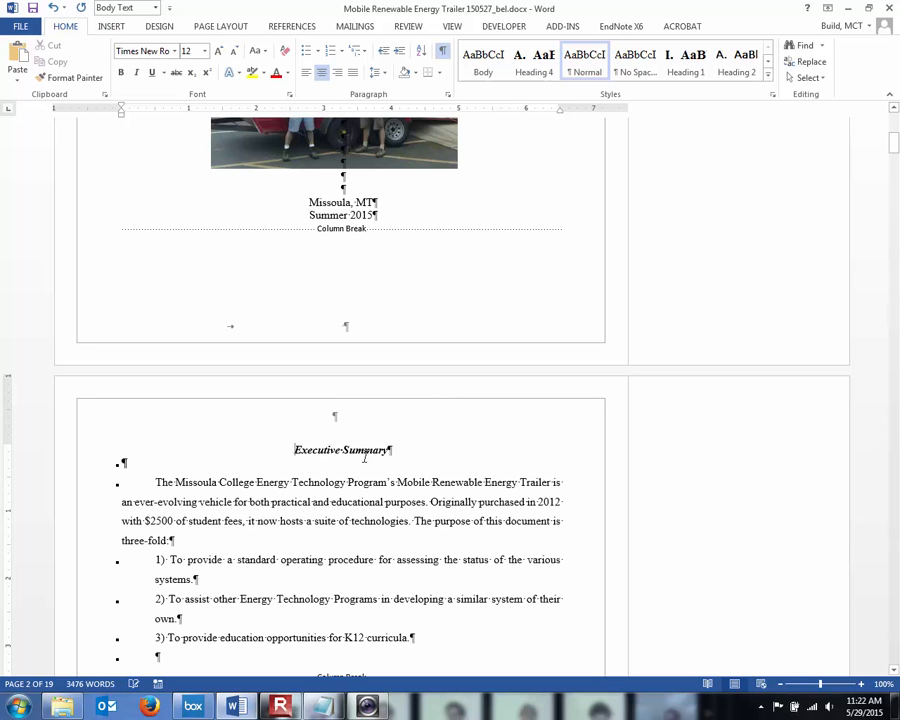
Step: Compare the section 1 footer on the Executive Summary page with the cover page's footer, leaving header and footer editing again
scroll(382, 453, down, 12)
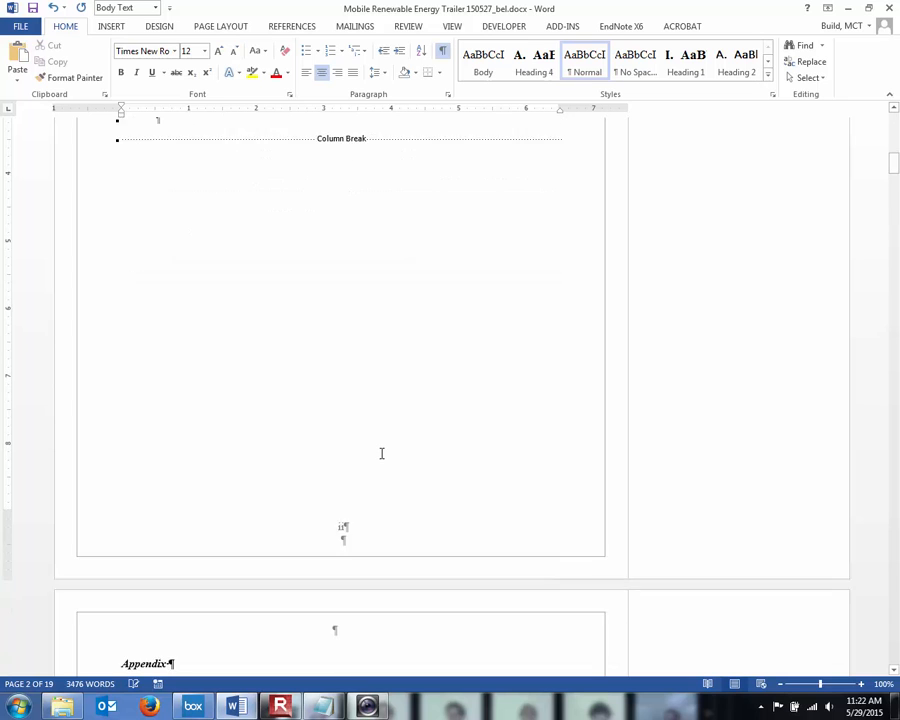
double_click(341, 514)
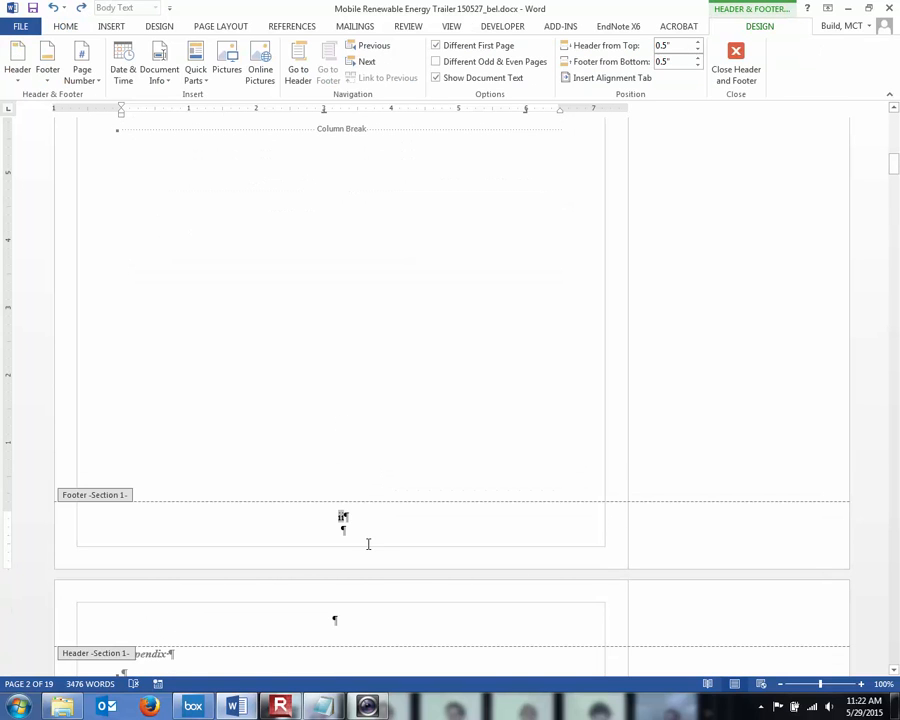
scroll(368, 542, up, 12)
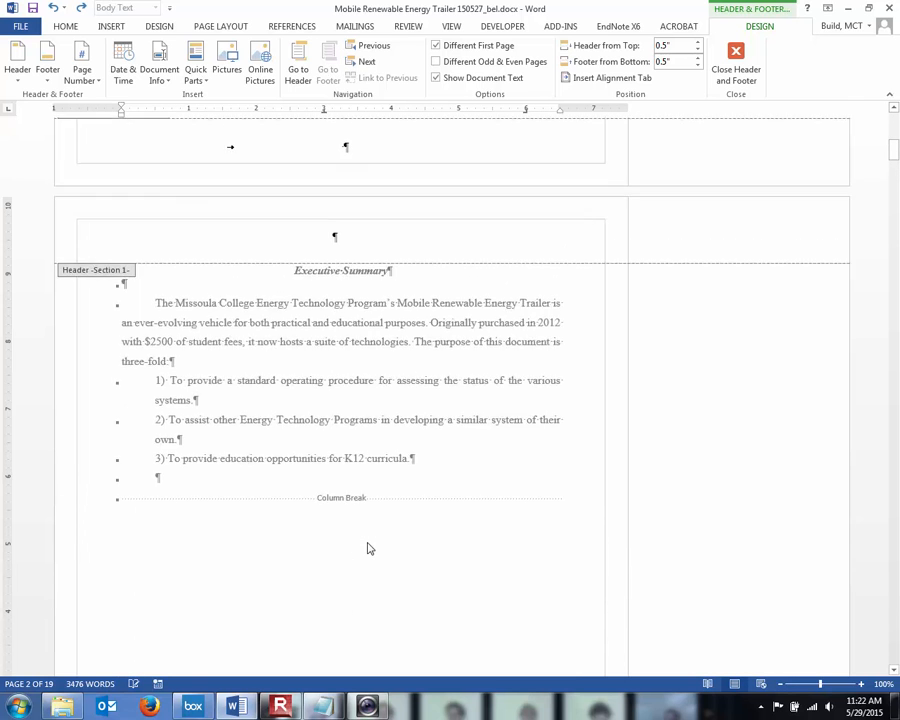
scroll(368, 548, up, 1)
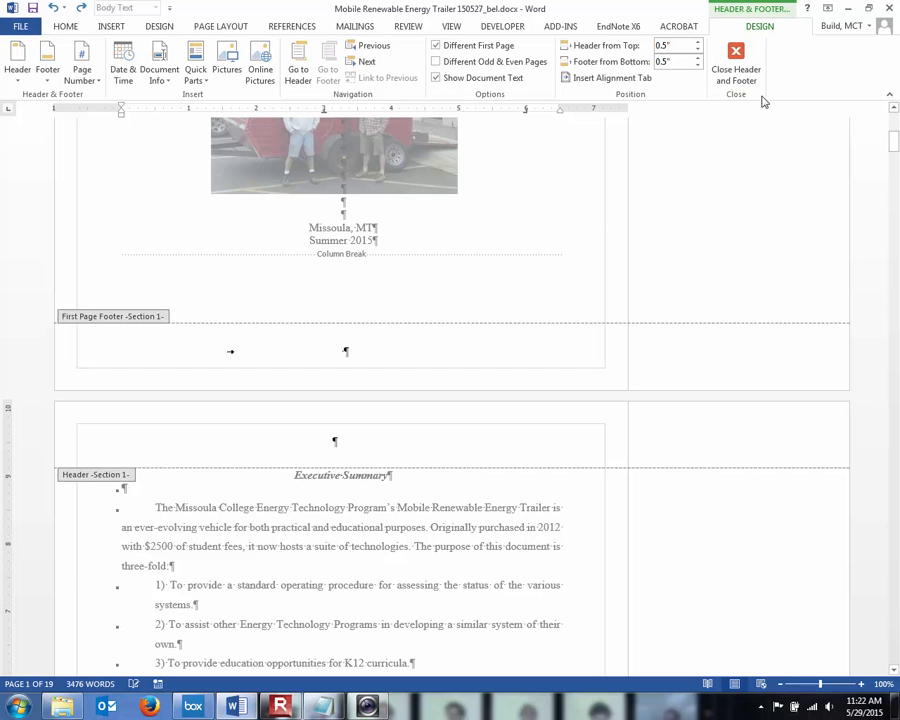
click(739, 68)
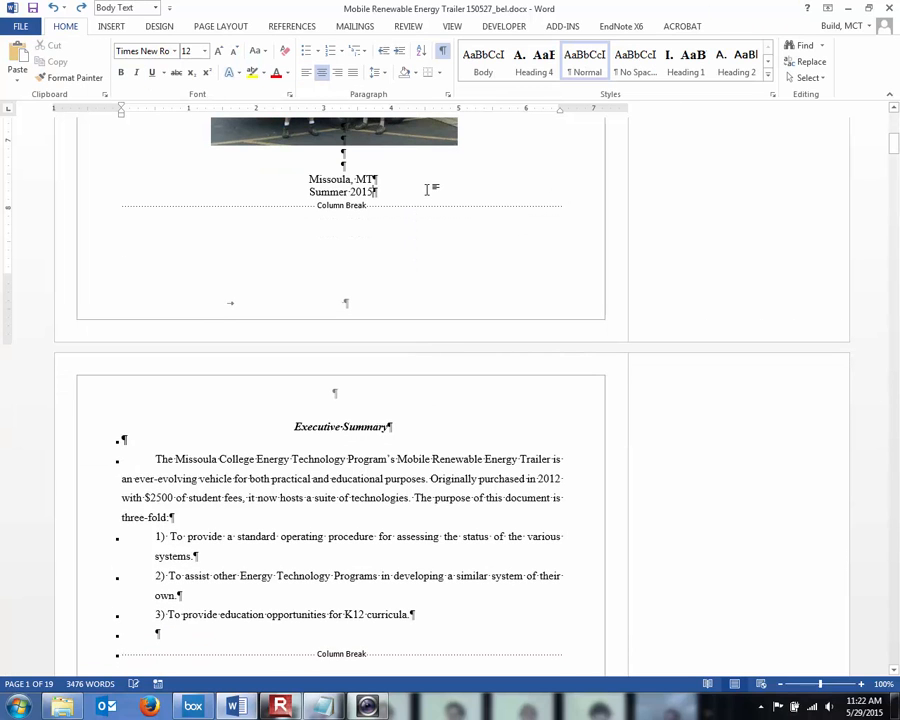
Step: Replace the column break after "Summer 2015" on the cover page with a Next Page section break
key(Delete)
key(Delete)
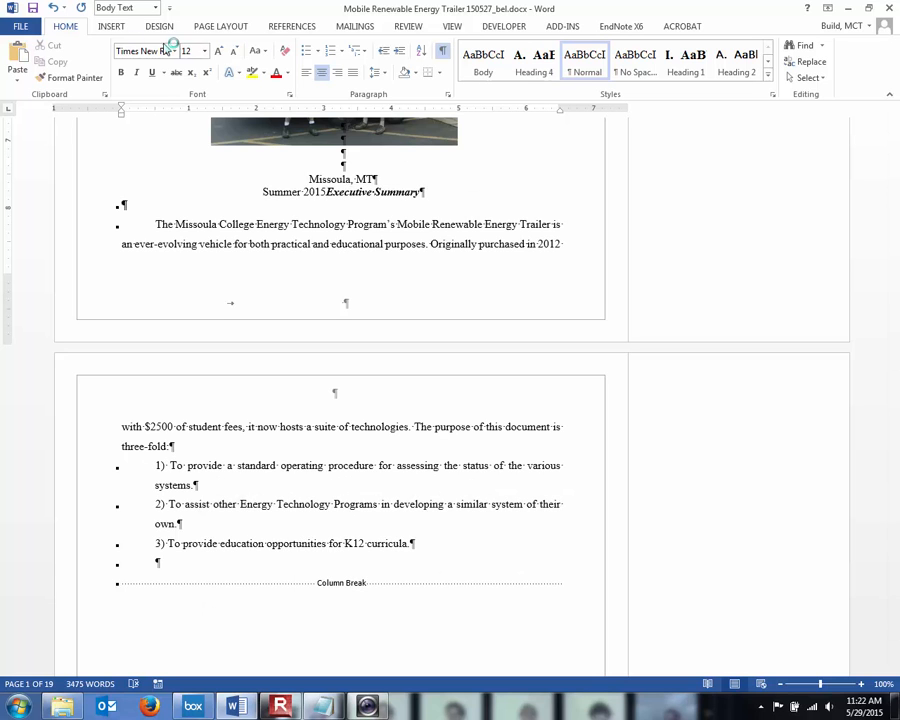
click(112, 28)
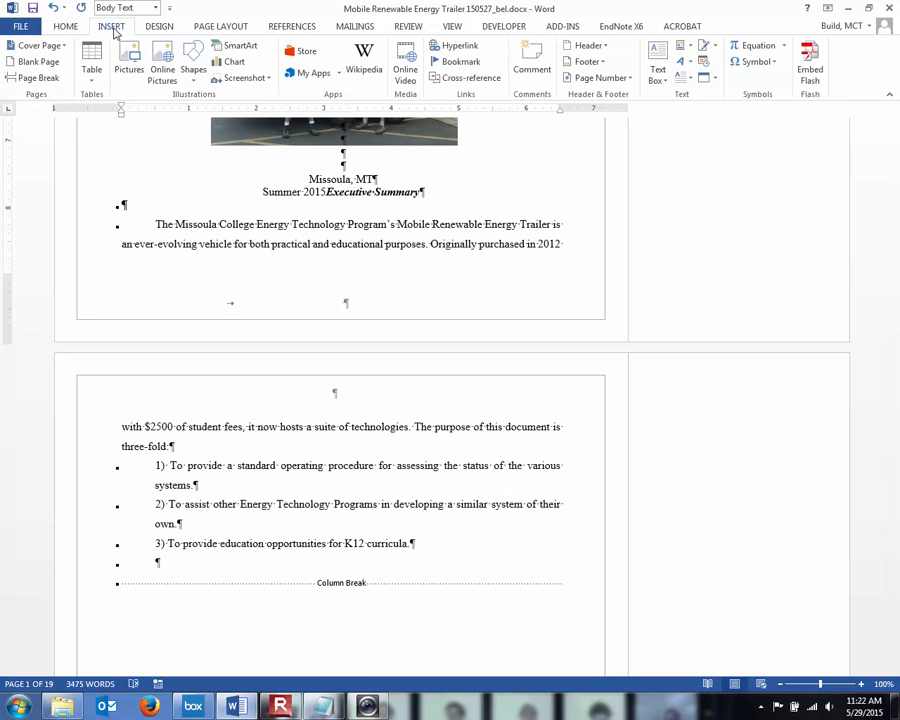
click(207, 28)
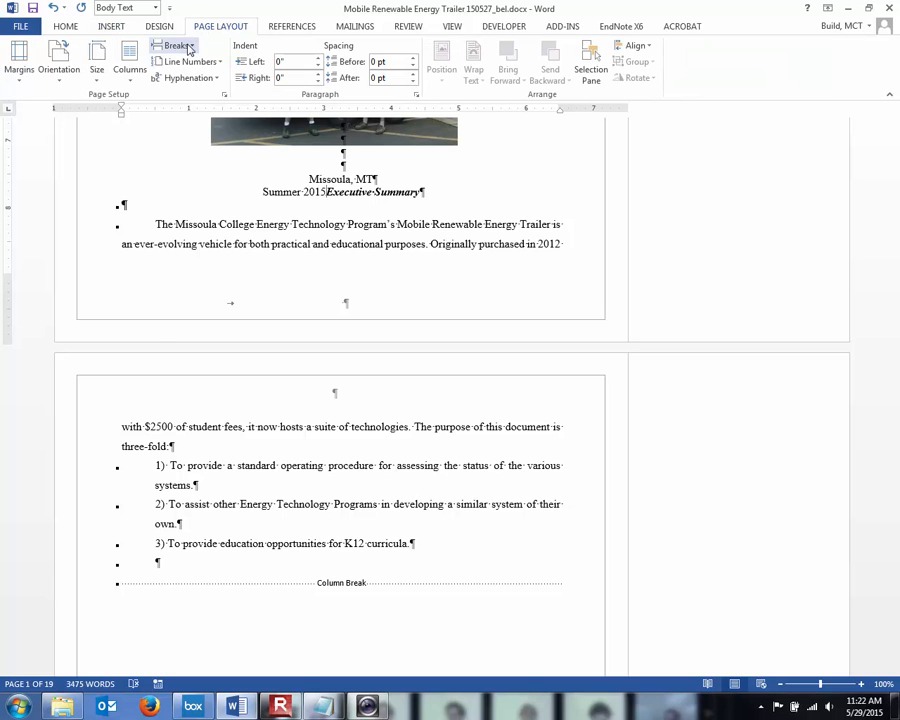
click(176, 46)
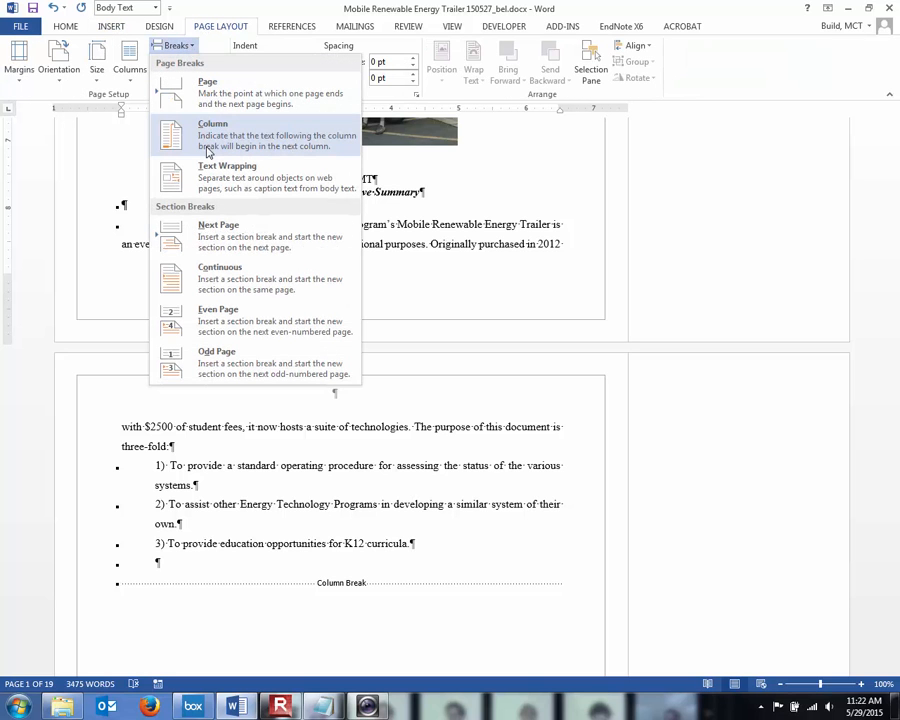
click(218, 230)
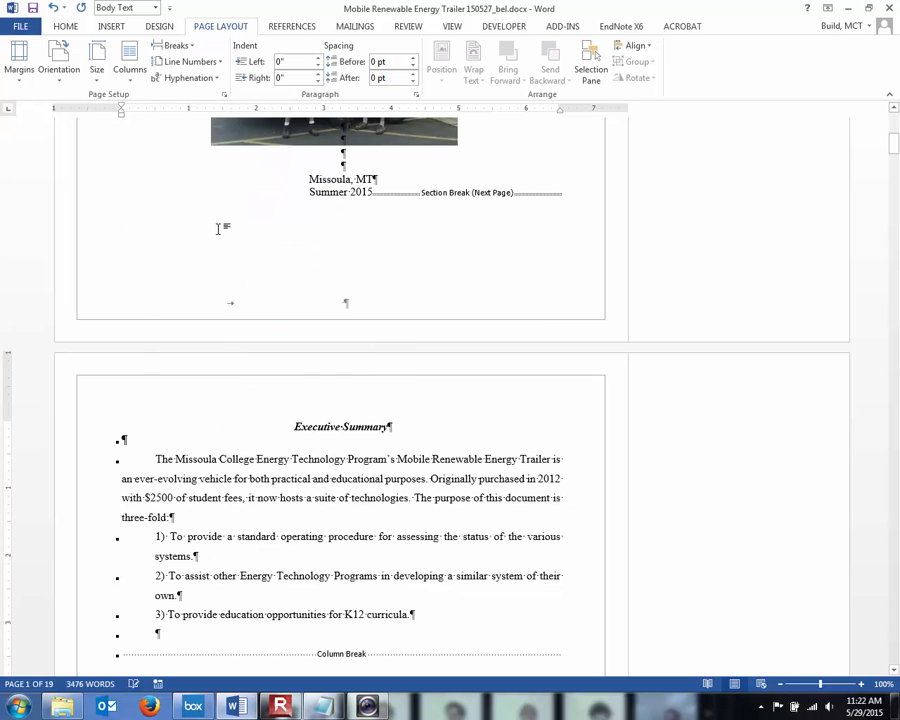
Step: Unlink the section 2 footer on the lists of figures and tables page from the previous section
scroll(398, 258, down, 10)
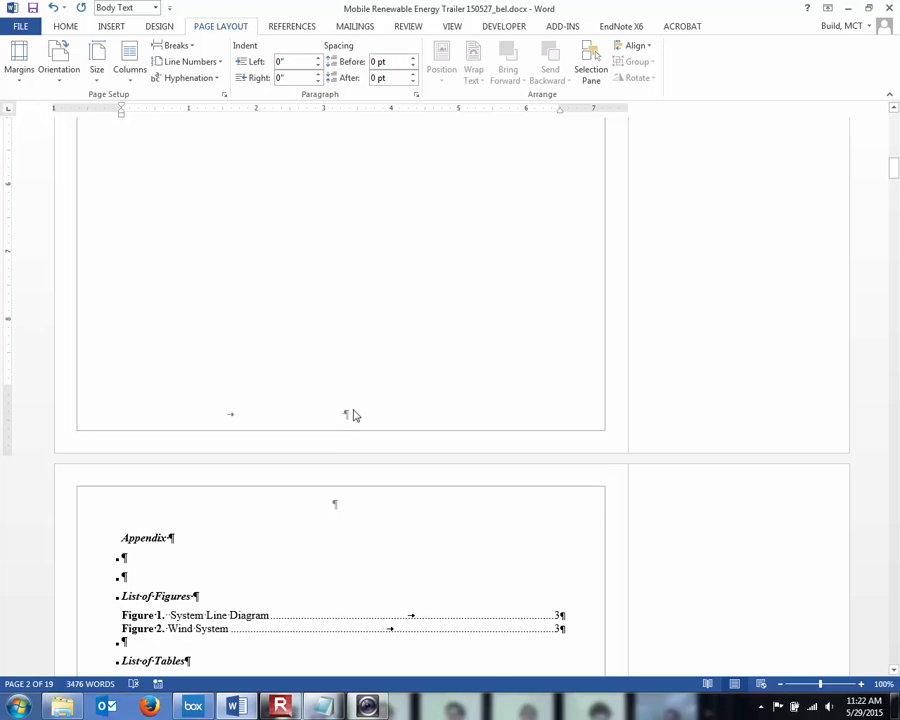
scroll(356, 416, up, 3)
scroll(356, 506, down, 3)
scroll(344, 458, up, 6)
scroll(348, 419, up, 1)
scroll(348, 420, down, 5)
scroll(348, 422, down, 10)
double_click(350, 425)
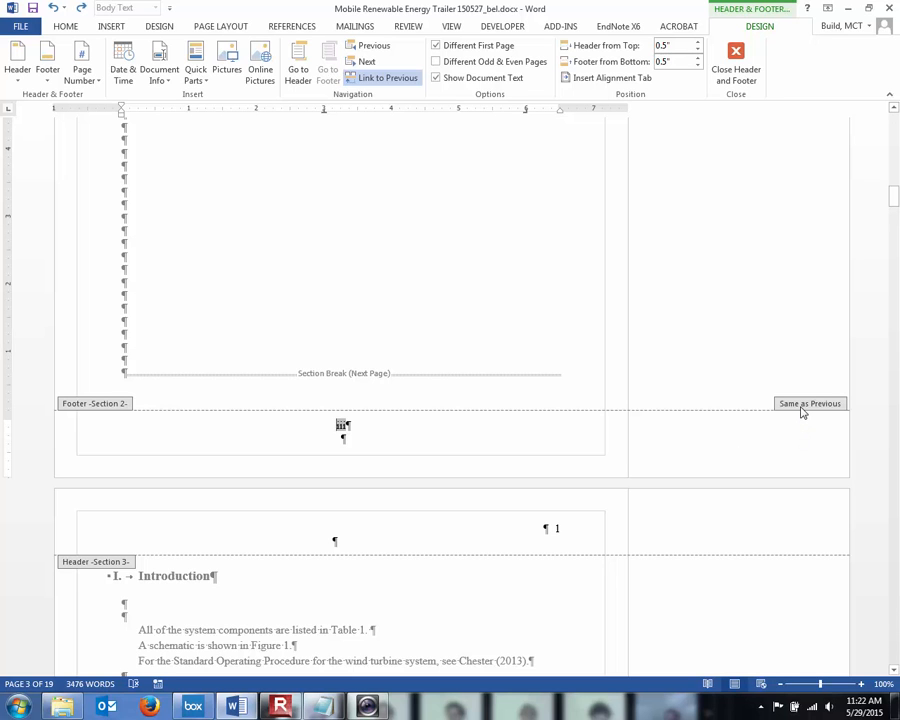
click(401, 86)
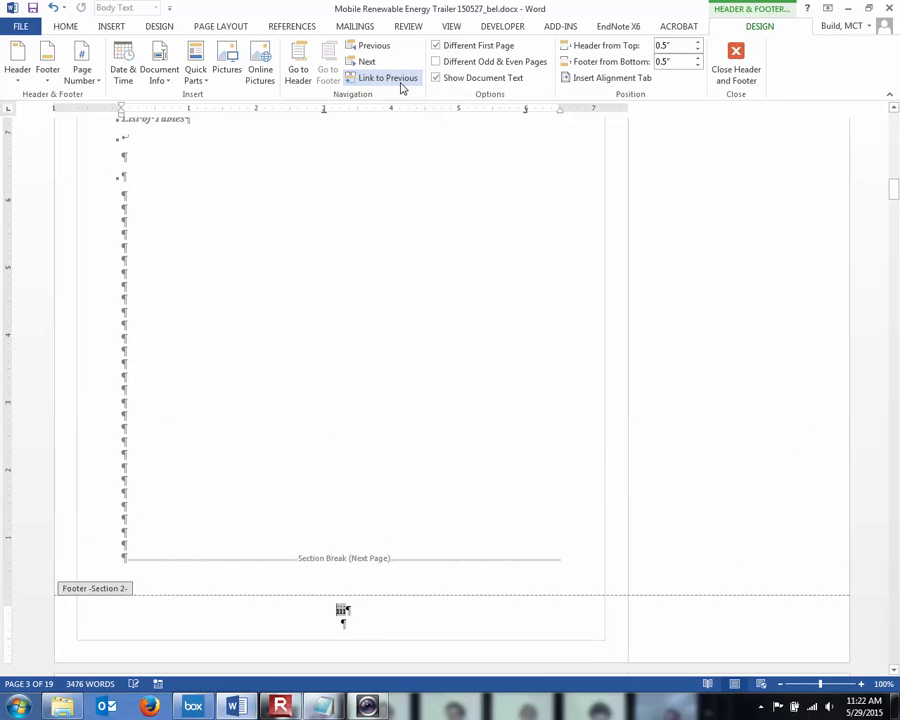
Step: Unlink the section 2 first-page footer on the Executive Summary page from the previous section
scroll(408, 260, up, 8)
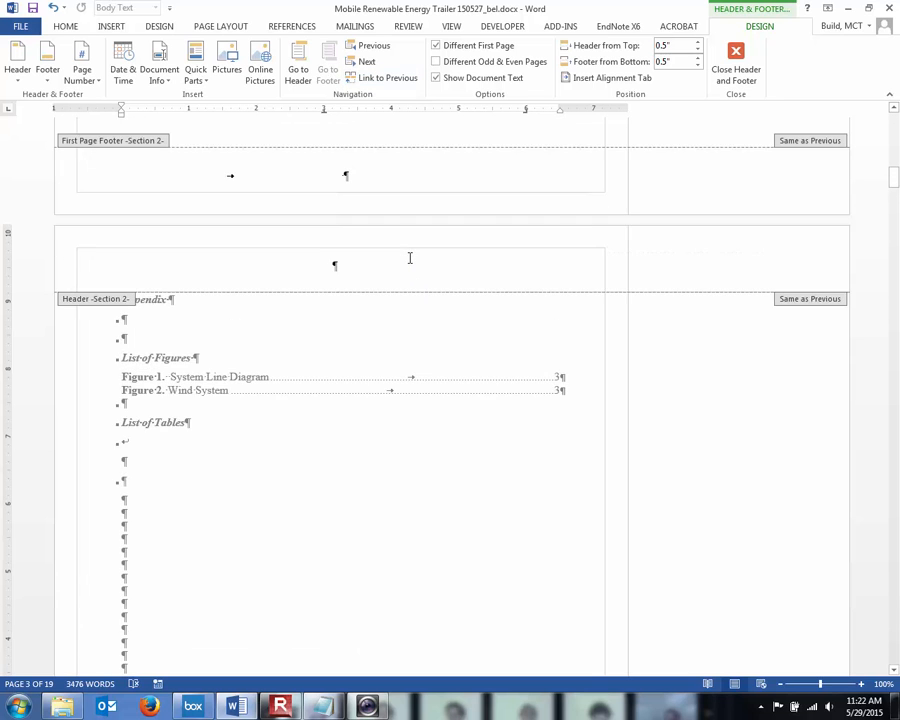
scroll(409, 260, up, 2)
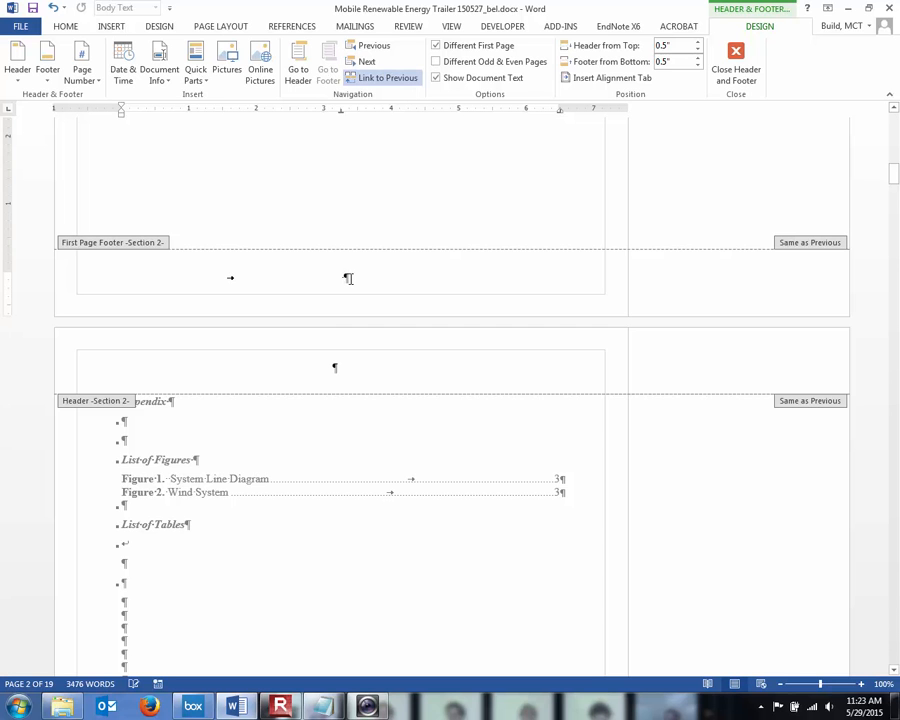
scroll(347, 278, up, 10)
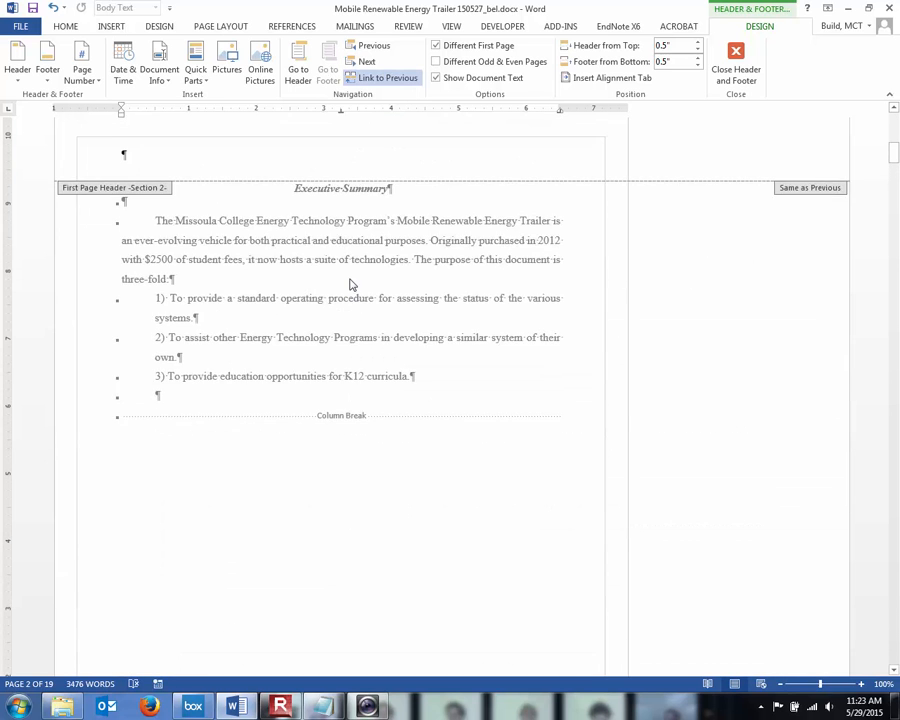
scroll(350, 280, up, 3)
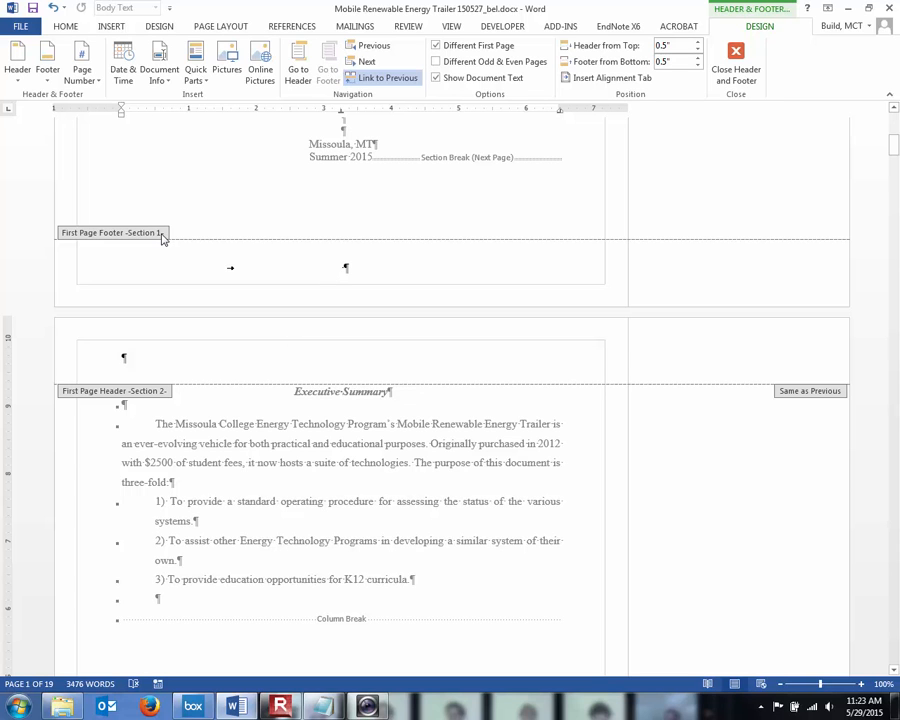
scroll(154, 390, down, 9)
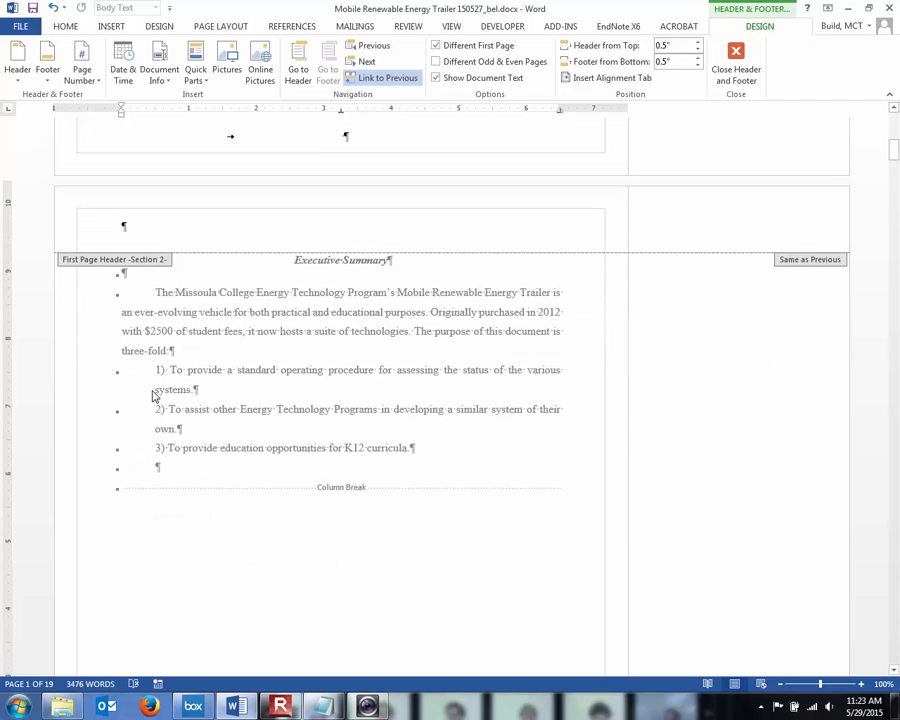
scroll(325, 415, down, 2)
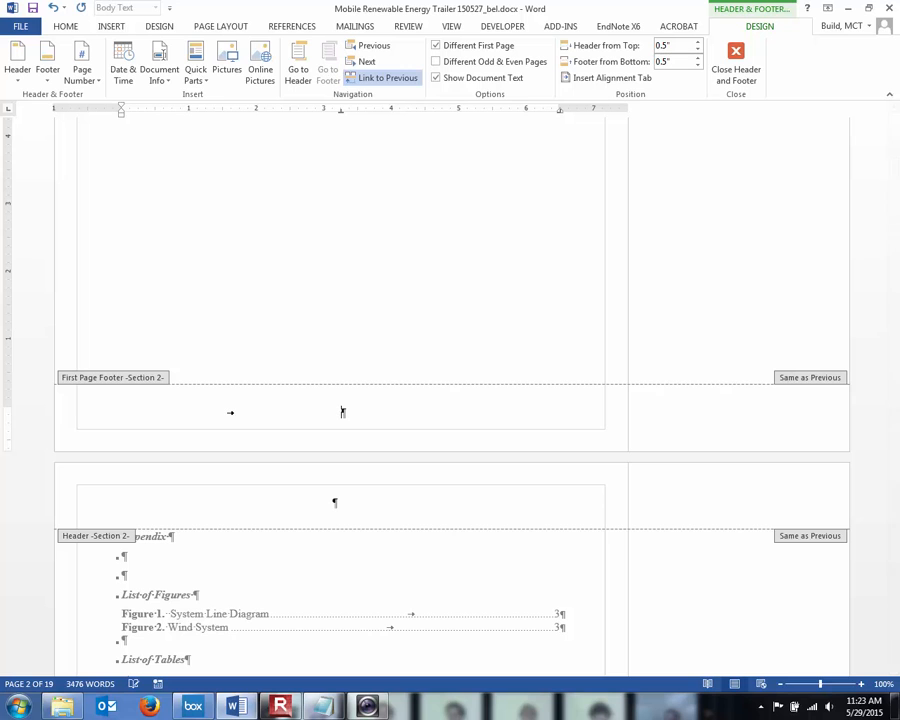
click(398, 80)
Step: Turn off the Different First Page option for section 2 and check the cover page's footer
scroll(406, 214, down, 2)
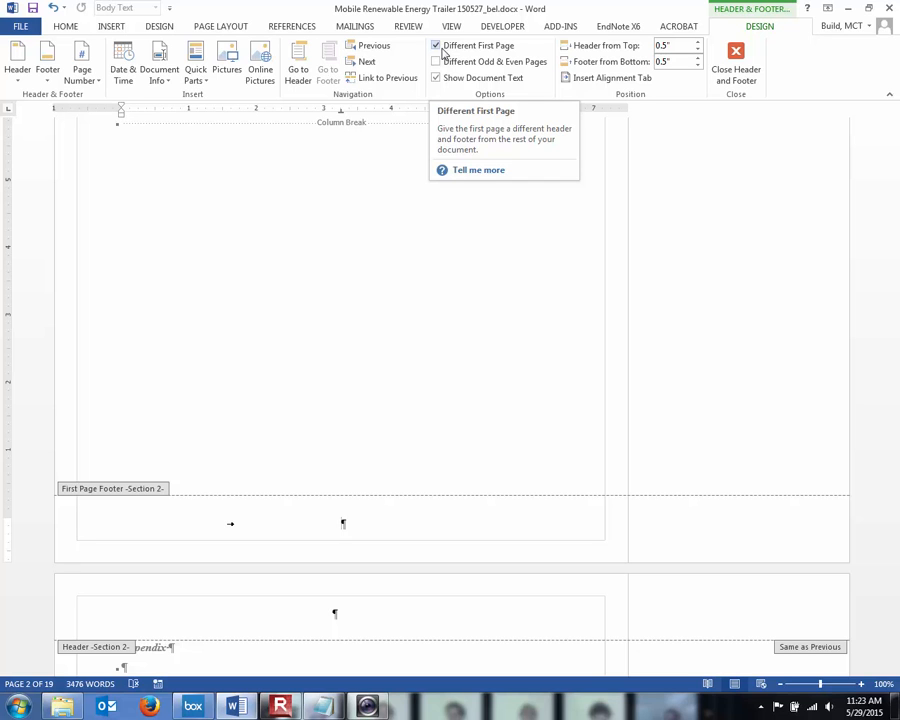
click(438, 48)
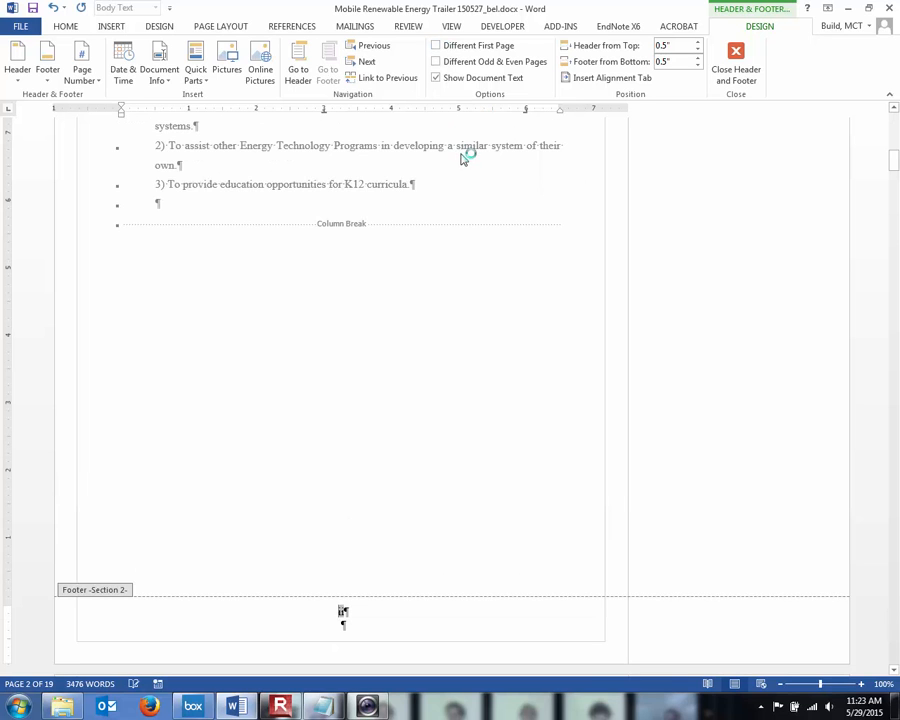
scroll(500, 202, up, 5)
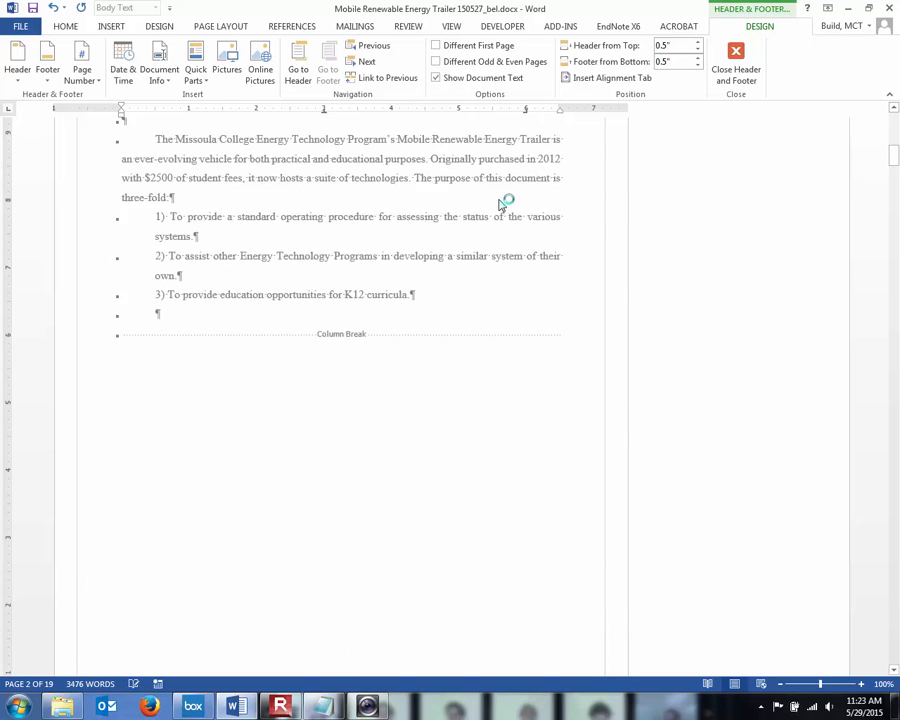
scroll(500, 200, up, 1)
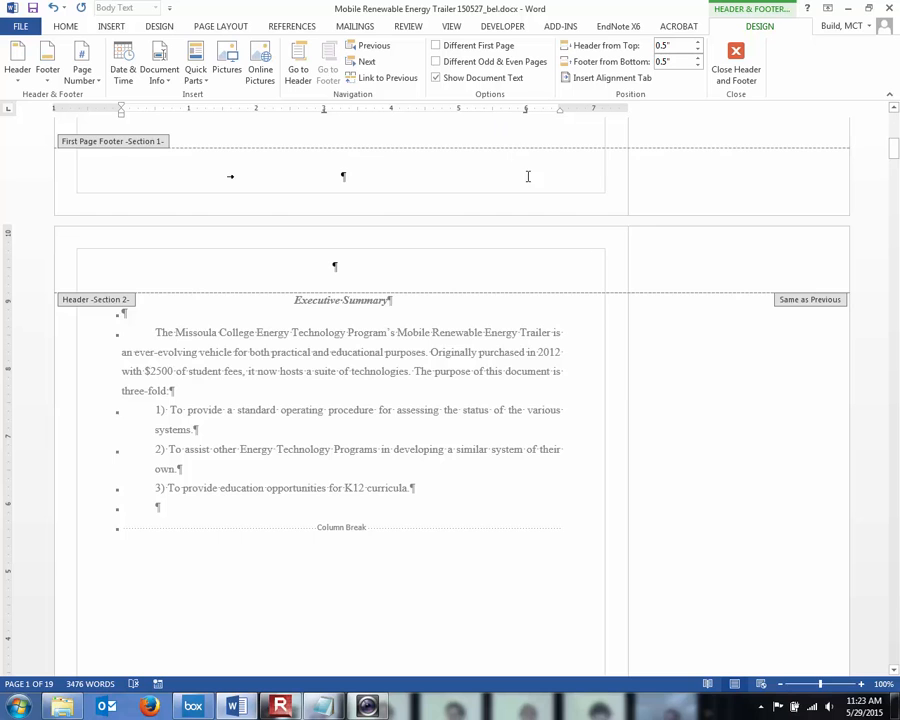
Step: Restart the section 2 footer page numbering at i, starting on the Executive Summary page
scroll(520, 290, down, 6)
scroll(520, 294, down, 2)
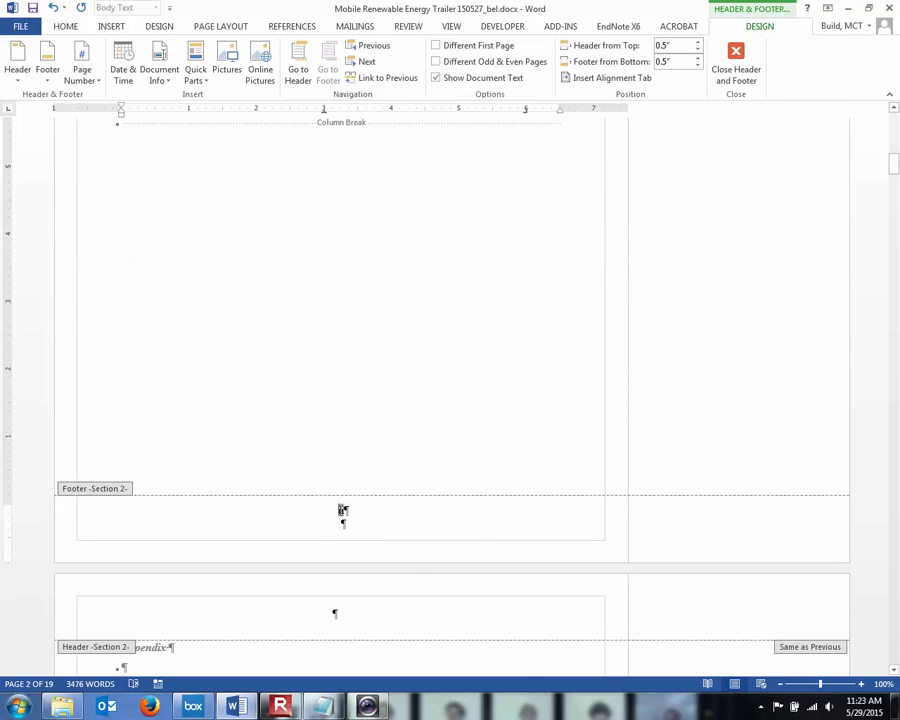
right_click(342, 510)
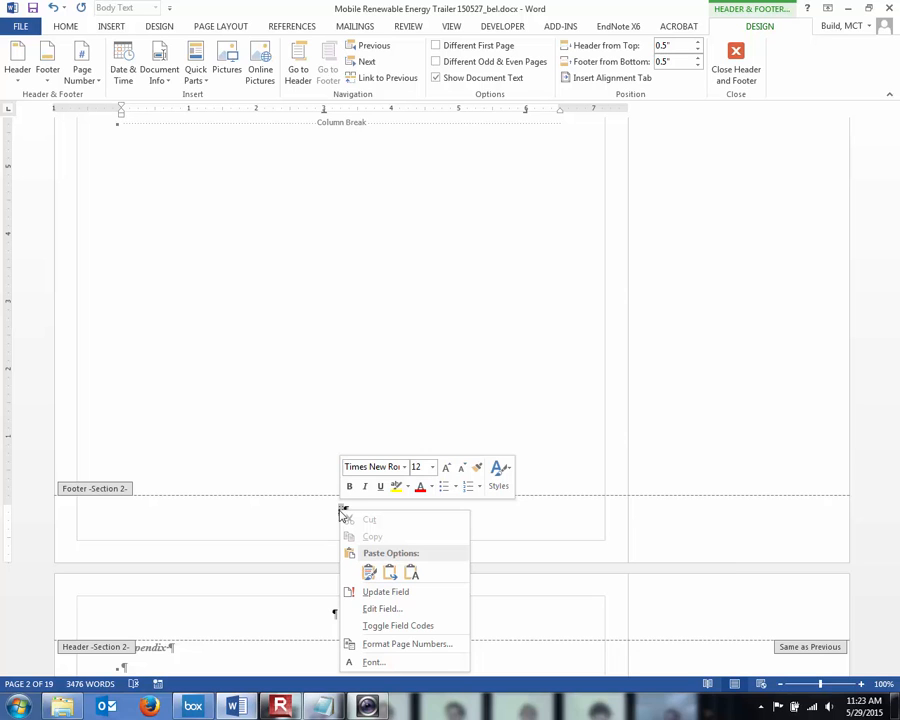
click(411, 646)
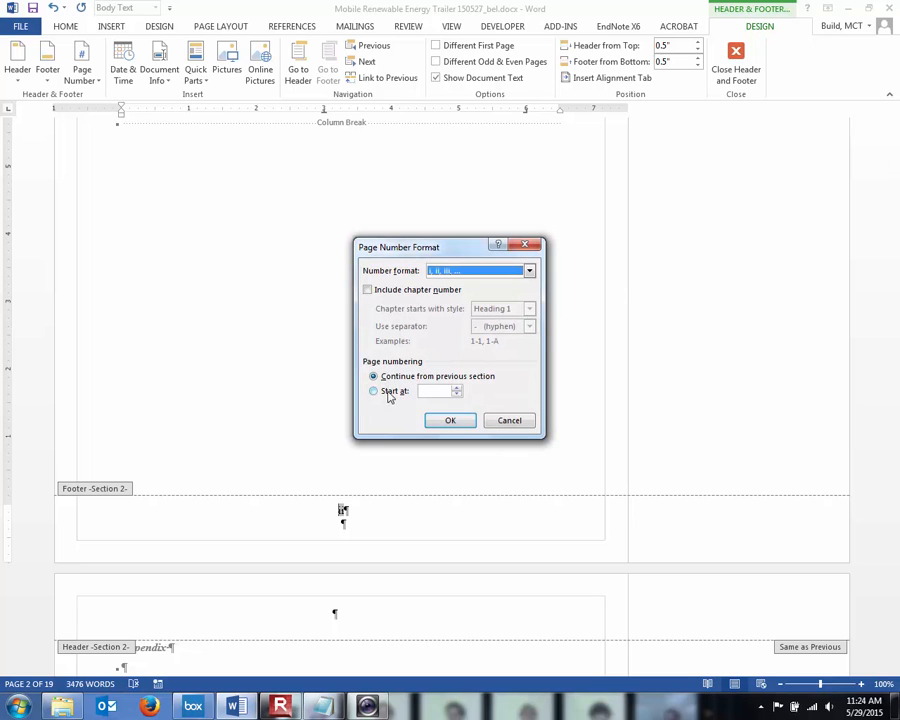
click(374, 391)
click(449, 422)
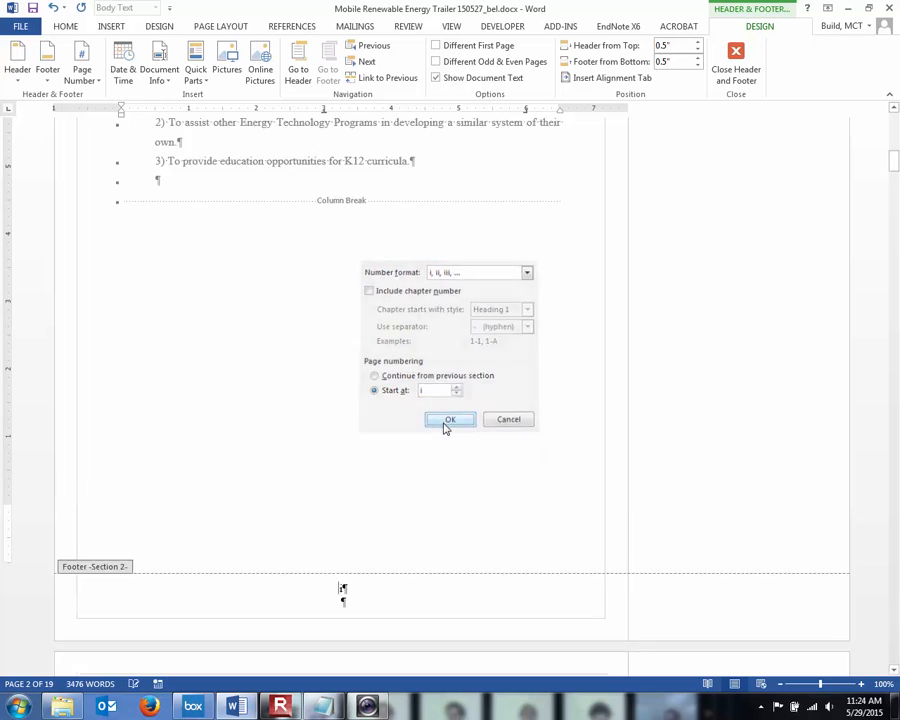
Step: Check the page numbers from the cover page through the Introduction, then leave header and footer editing with formatting marks hidden
scroll(472, 470, down, 5)
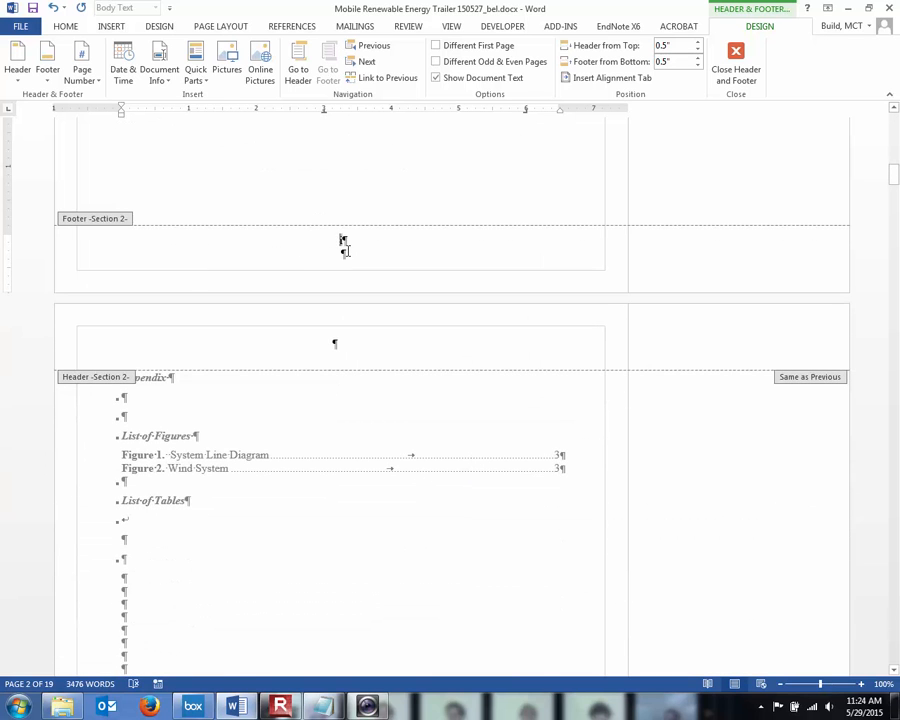
scroll(347, 255, up, 10)
scroll(347, 255, up, 1)
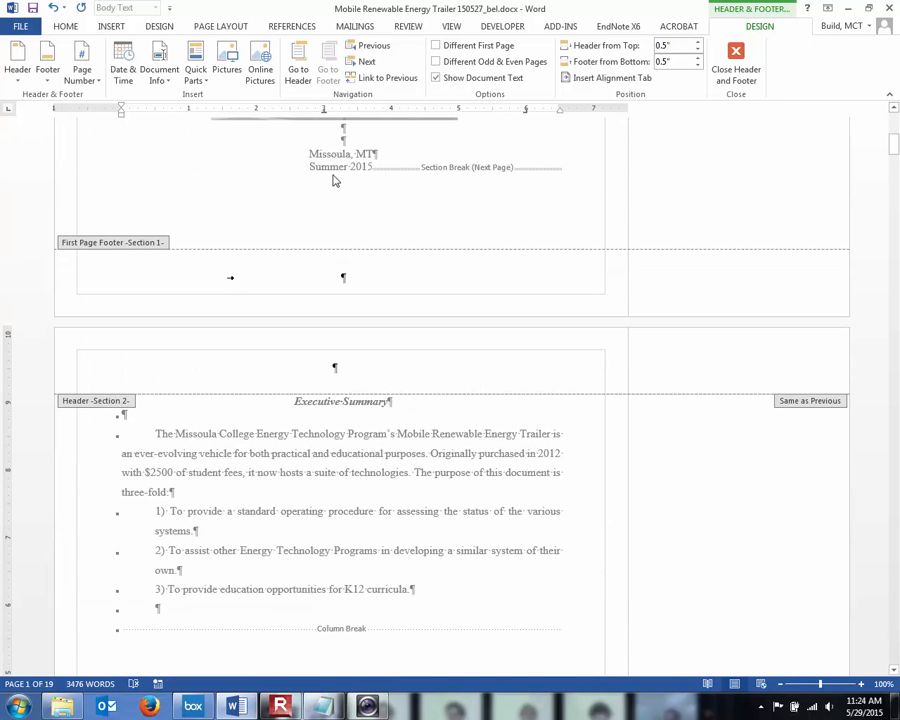
scroll(335, 181, down, 10)
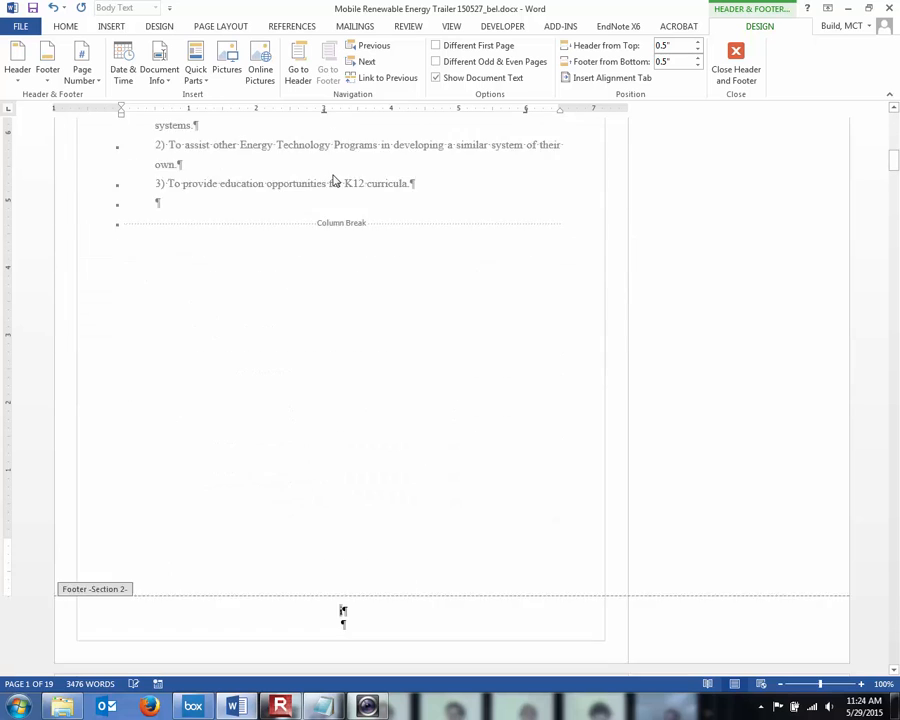
scroll(335, 181, down, 10)
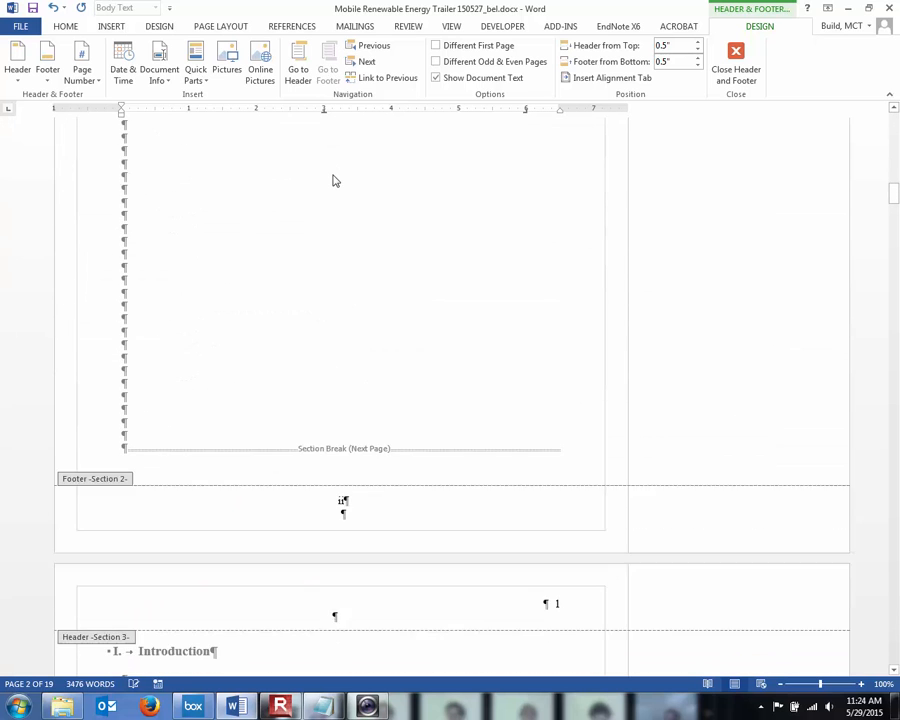
scroll(335, 181, down, 1)
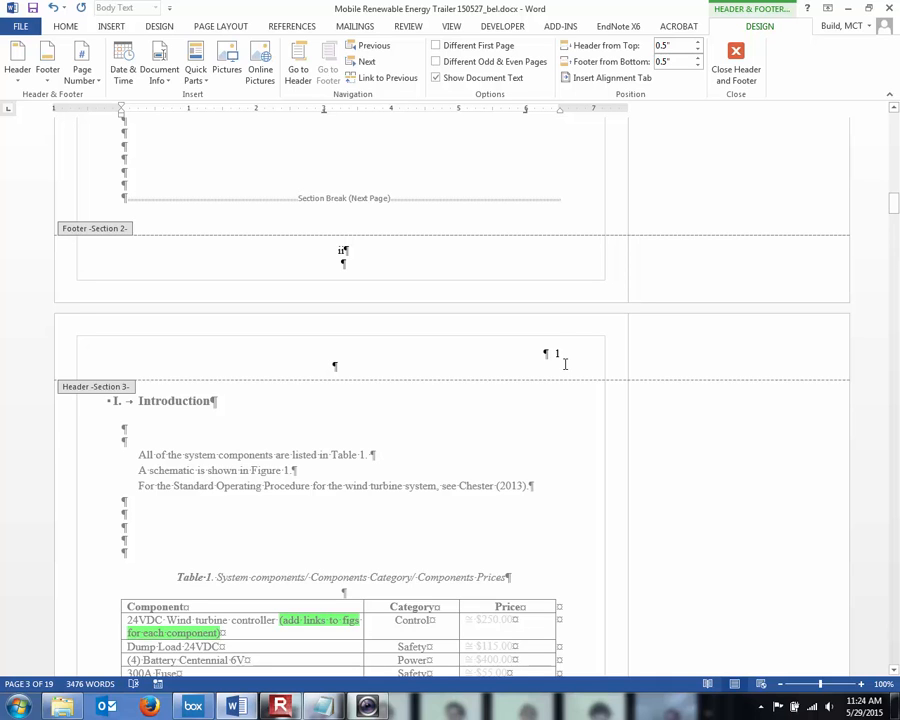
click(735, 60)
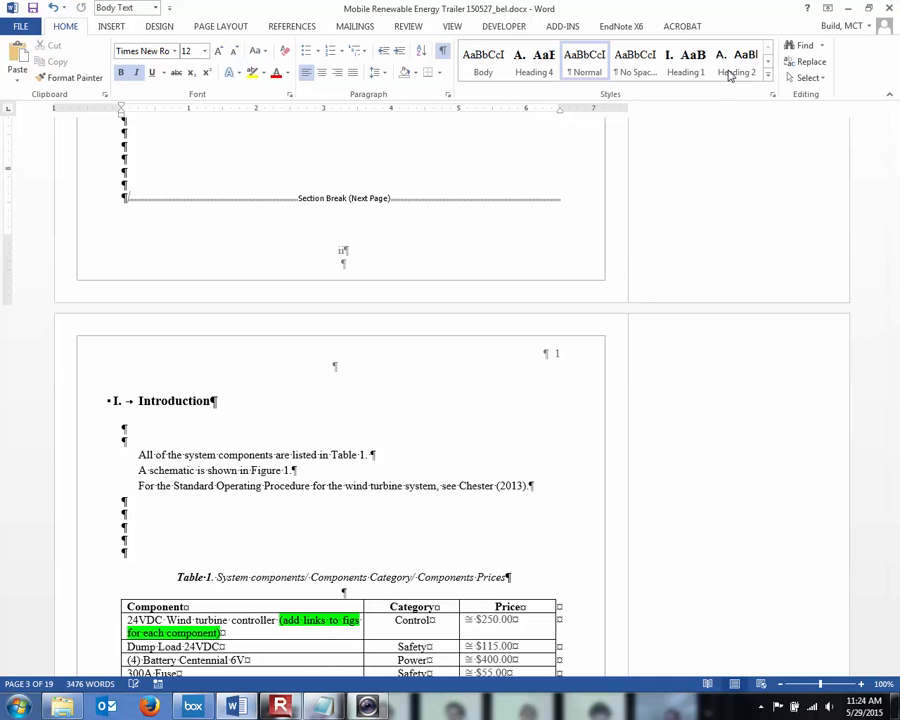
key(ctrl+shift+8)
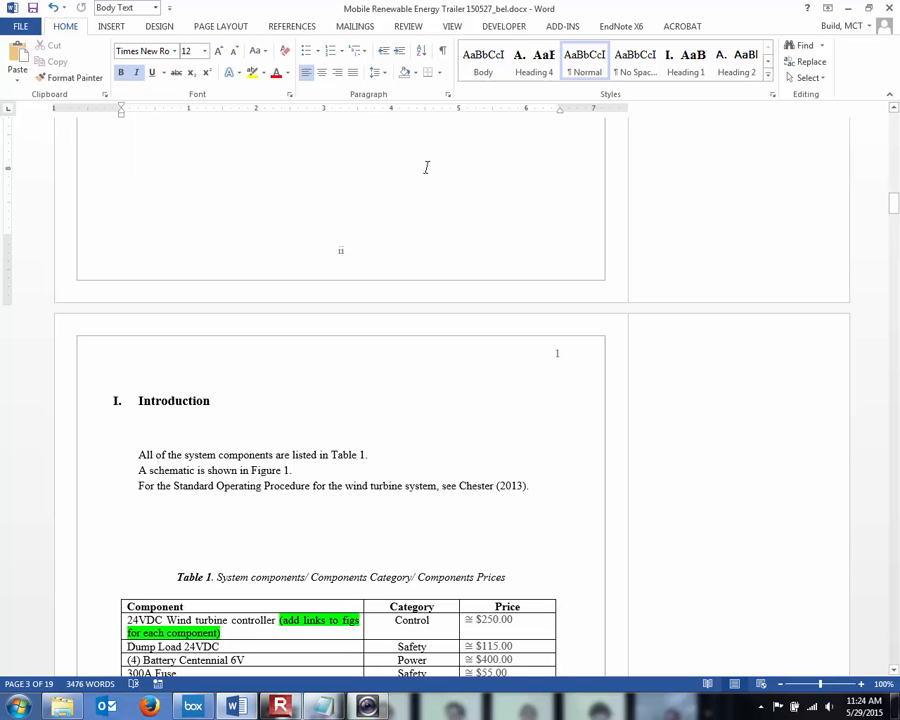
Step: Delete the "Appendix" heading above List of Figures
scroll(558, 361, up, 1)
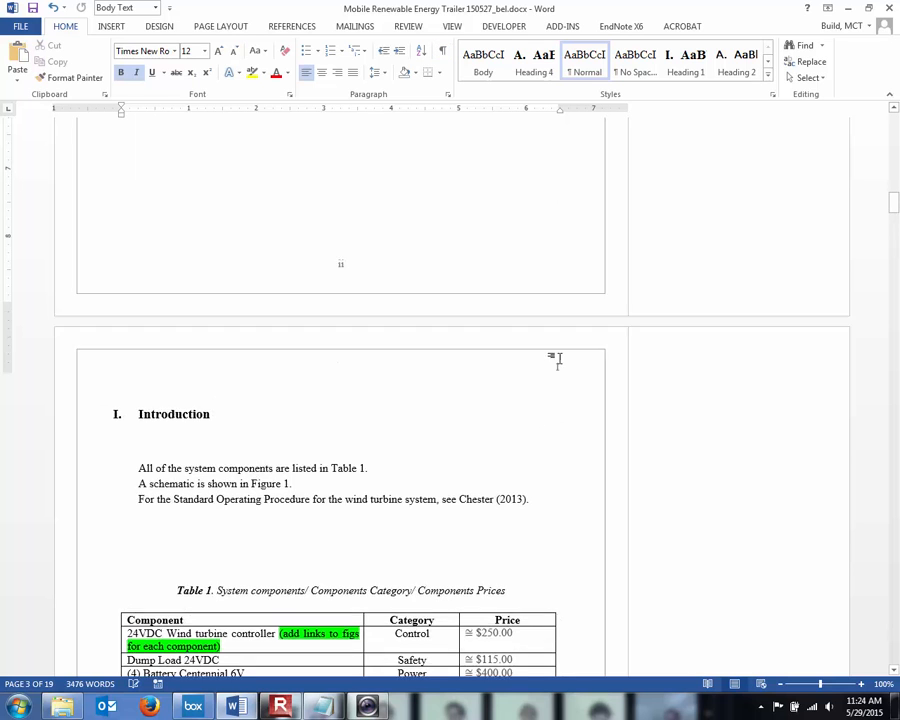
scroll(558, 358, down, 10)
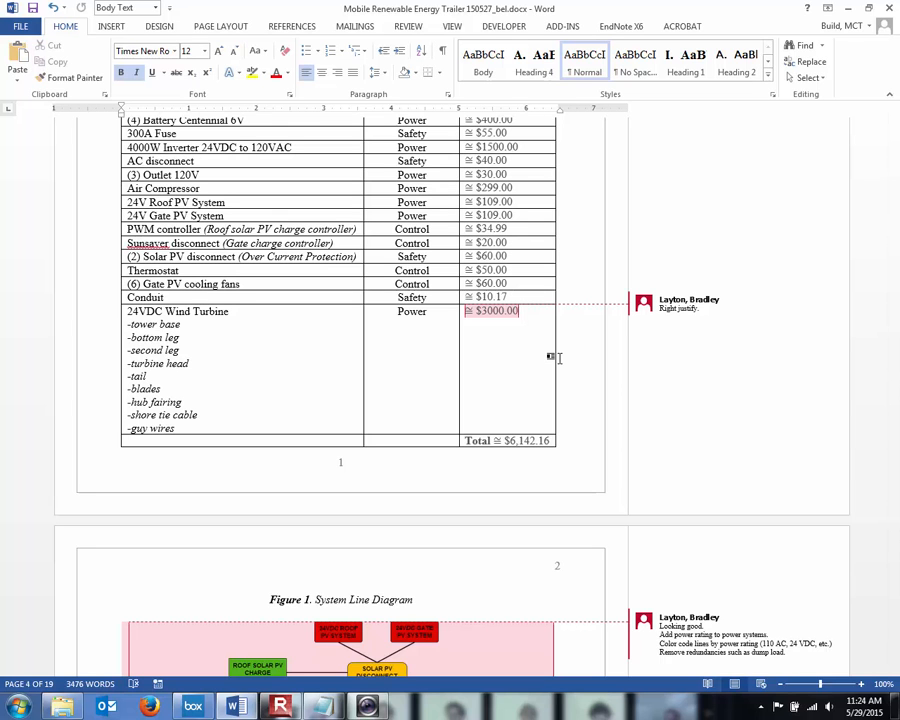
scroll(558, 358, up, 3)
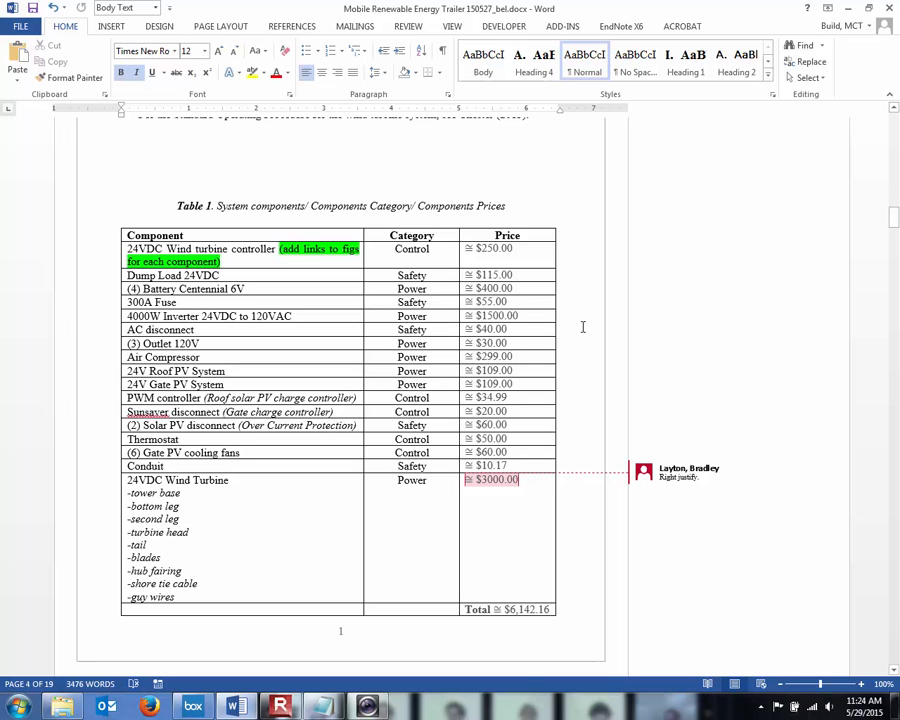
scroll(582, 327, up, 4)
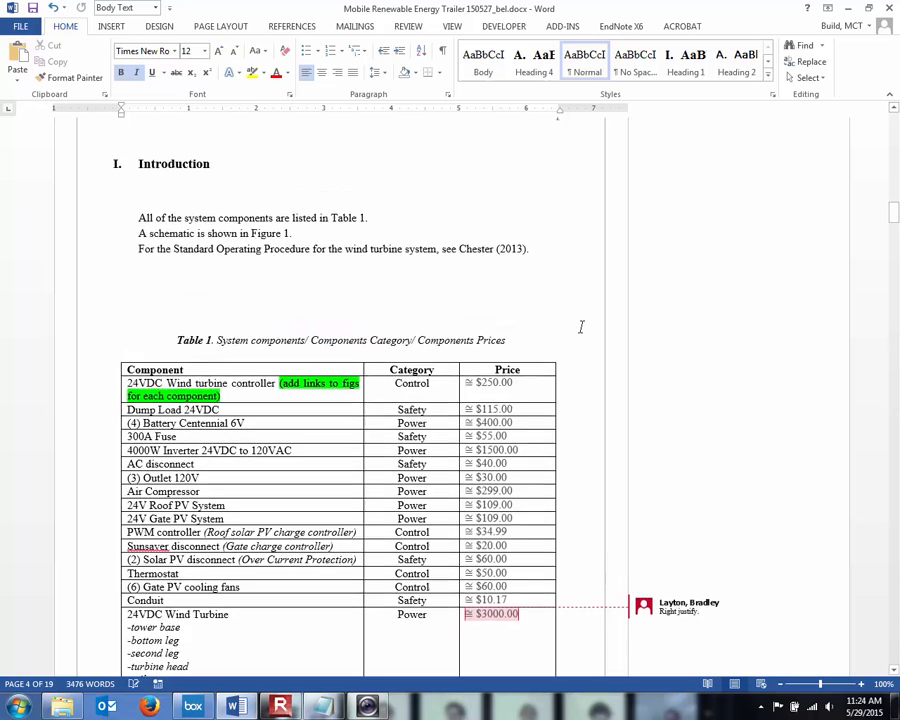
scroll(580, 327, up, 20)
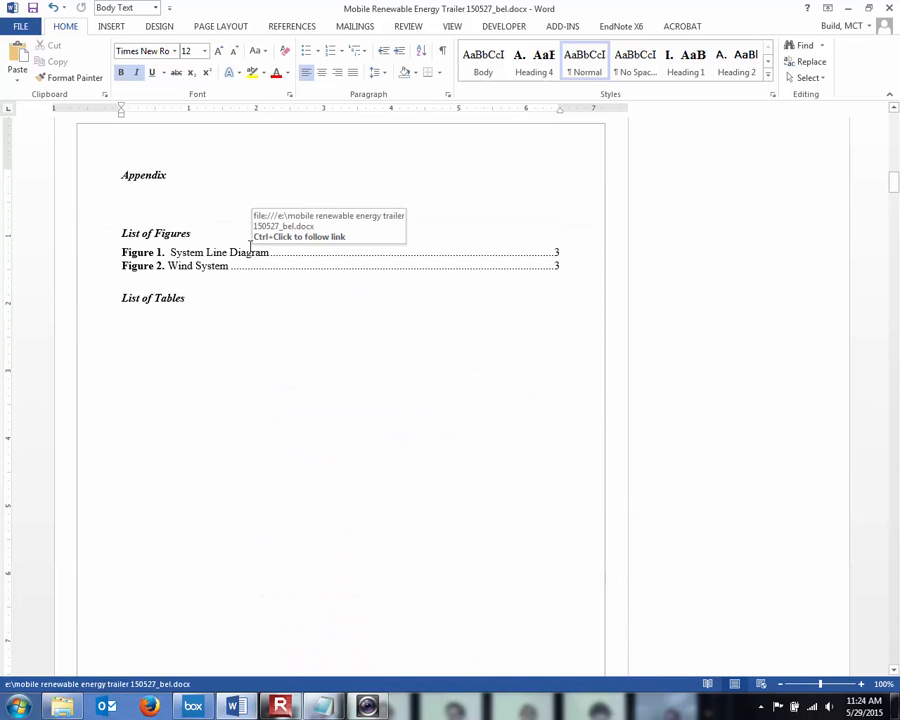
drag(171, 176, 119, 176)
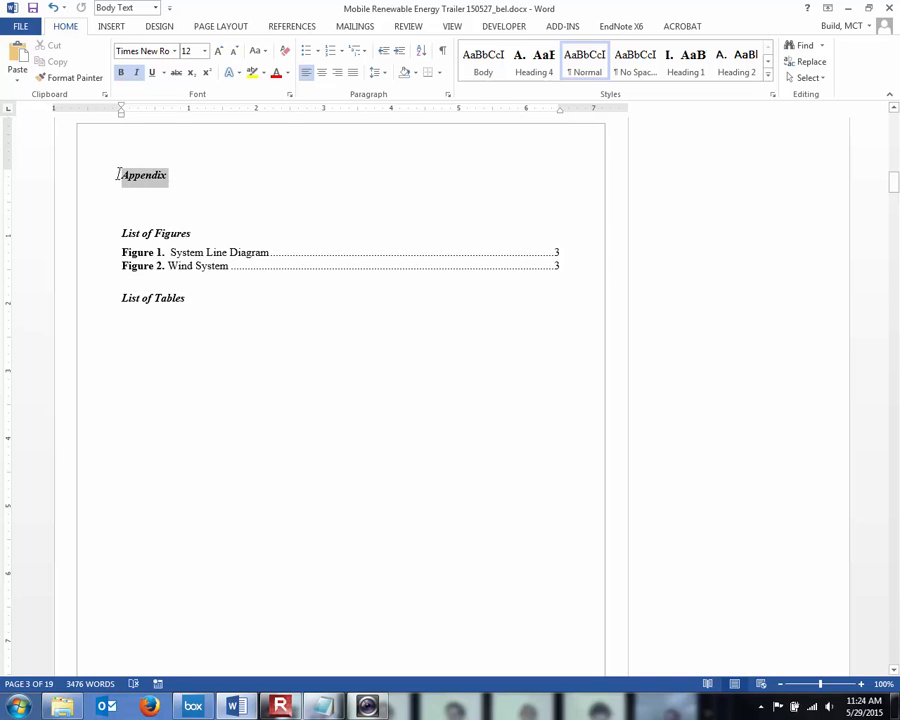
key(Delete)
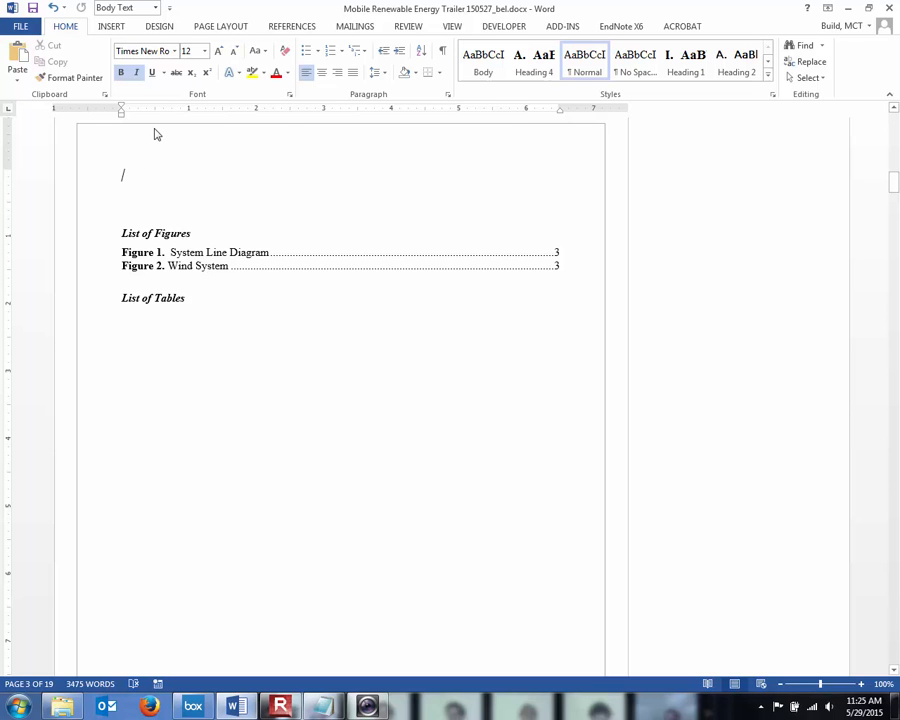
Step: Insert an Automatic Table 1 table of contents in the empty line above List of Figures
click(122, 27)
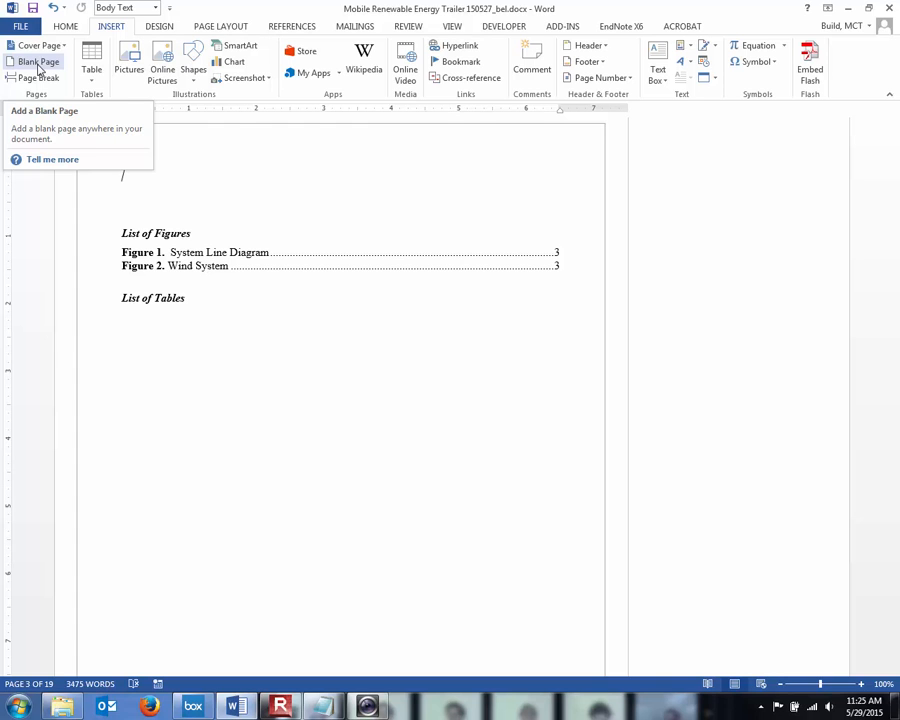
click(160, 28)
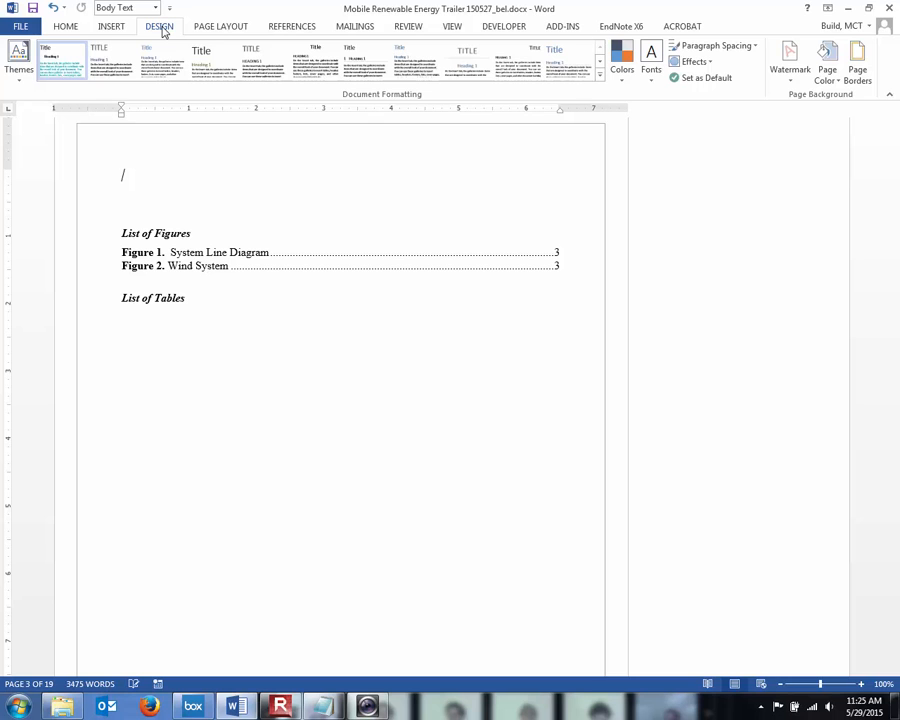
click(205, 33)
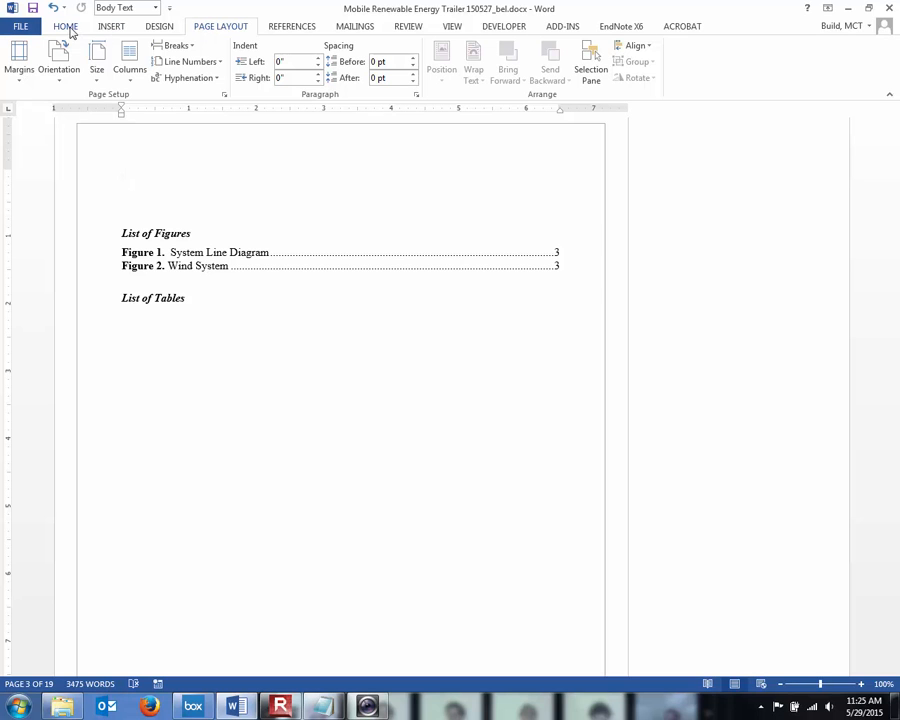
click(276, 33)
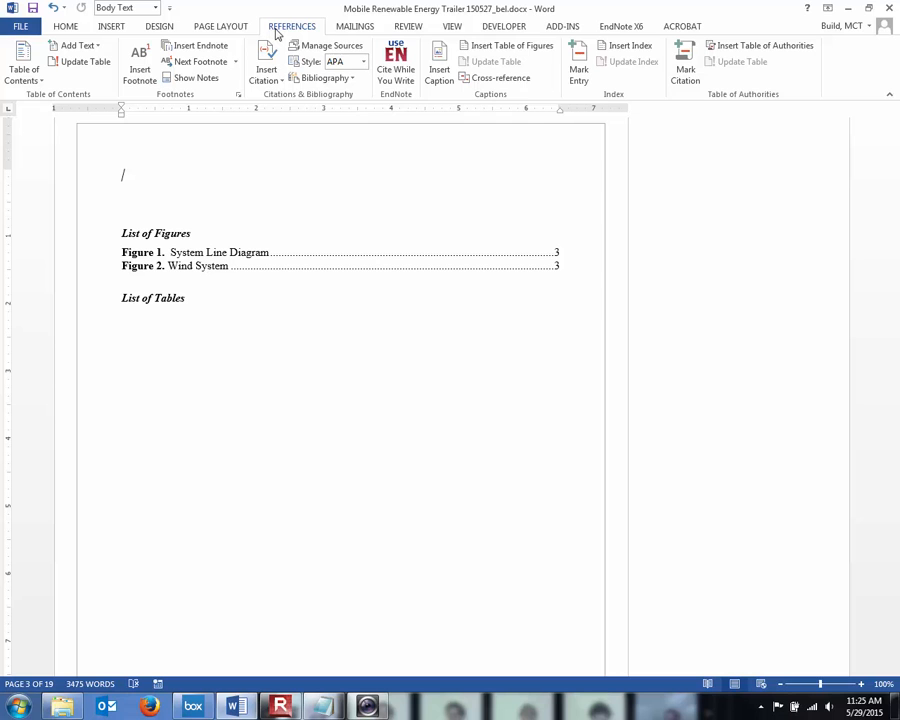
click(38, 82)
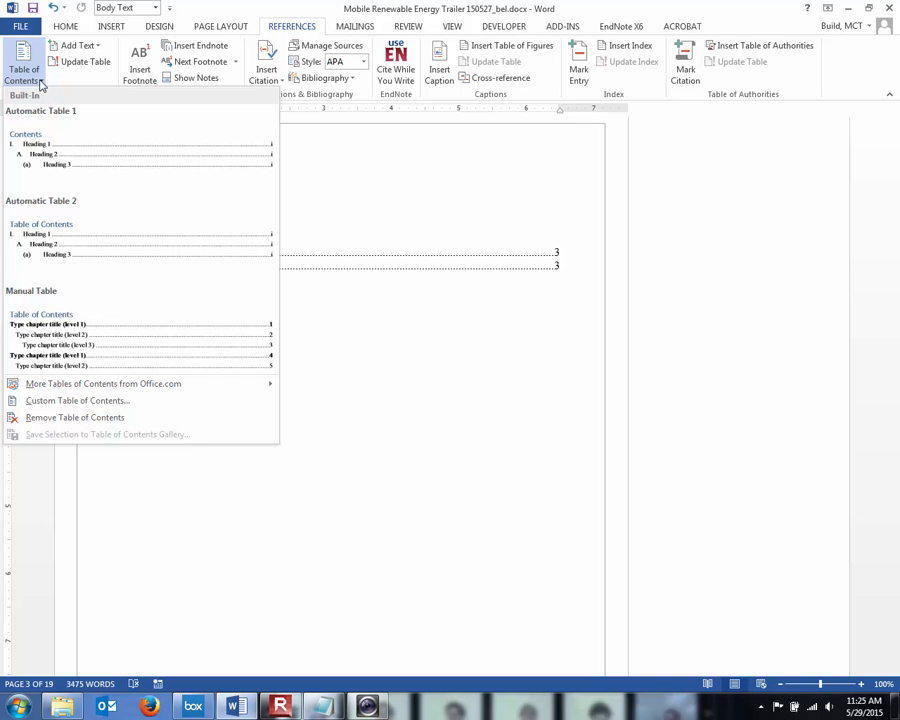
click(66, 146)
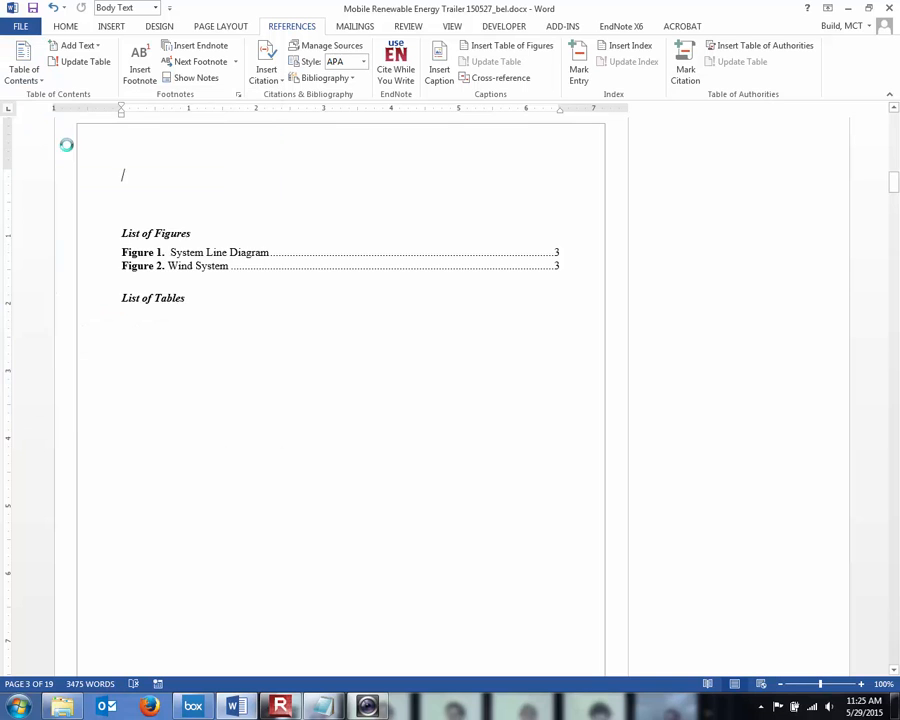
scroll(268, 196, up, 7)
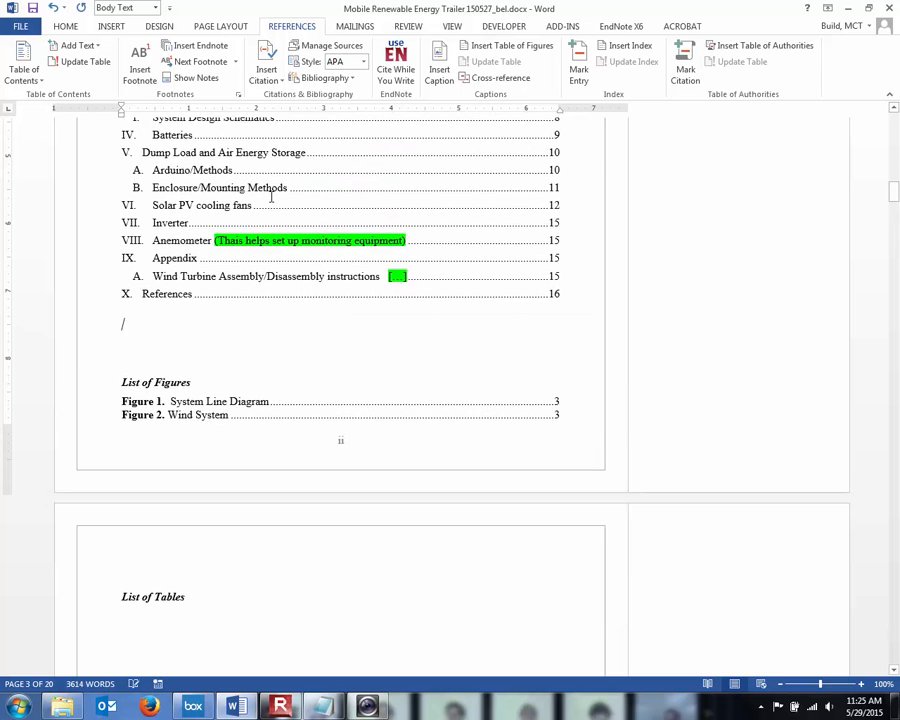
scroll(270, 198, up, 2)
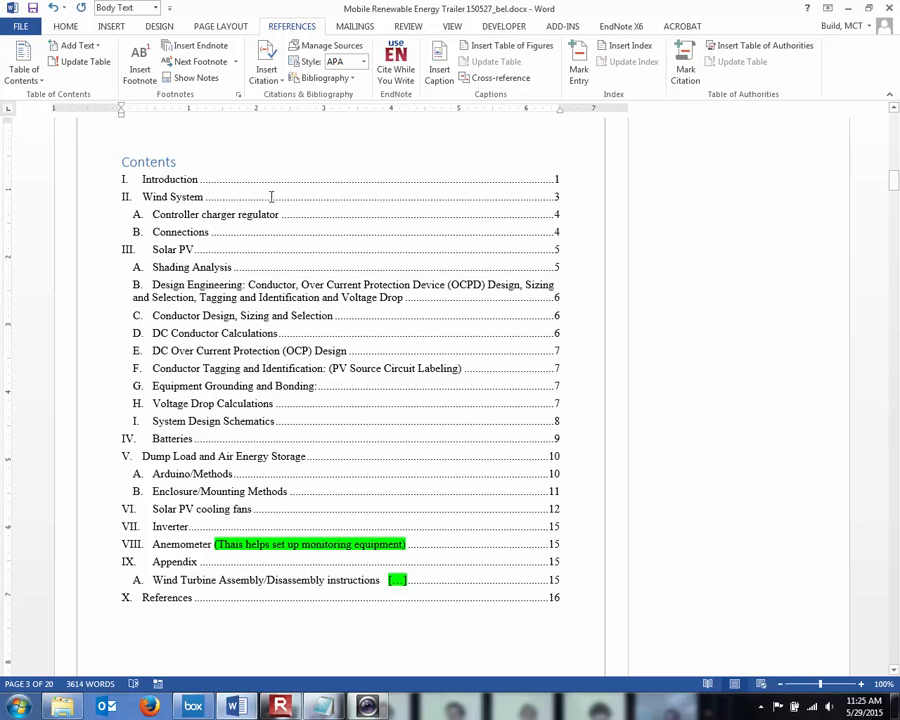
Step: Follow the Wind System entry in the table of contents and show the formatting marks around the Figure 2 picture
click(270, 197)
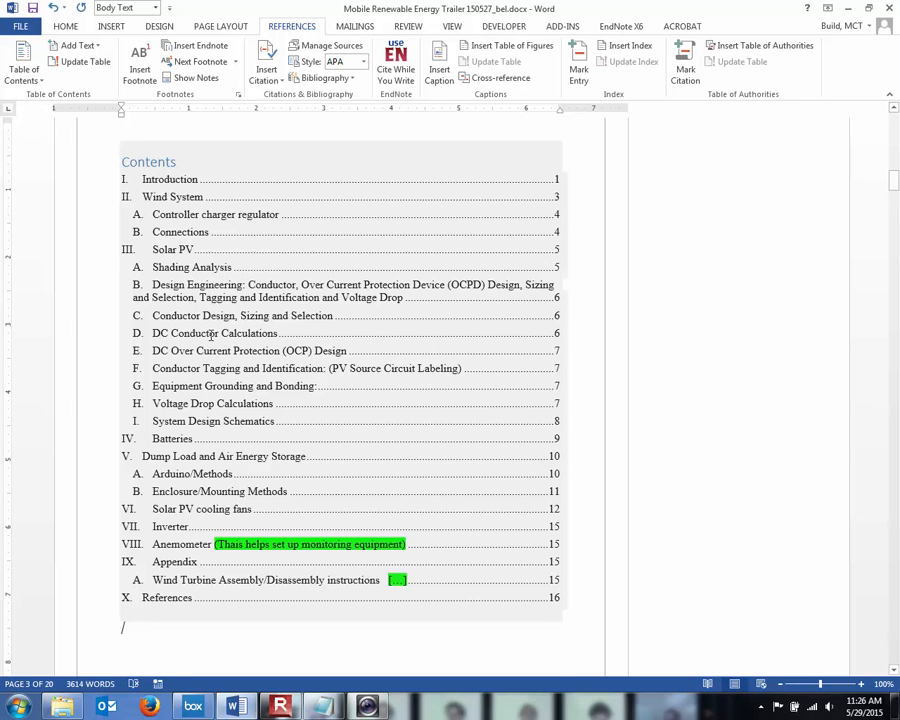
scroll(206, 336, down, 1)
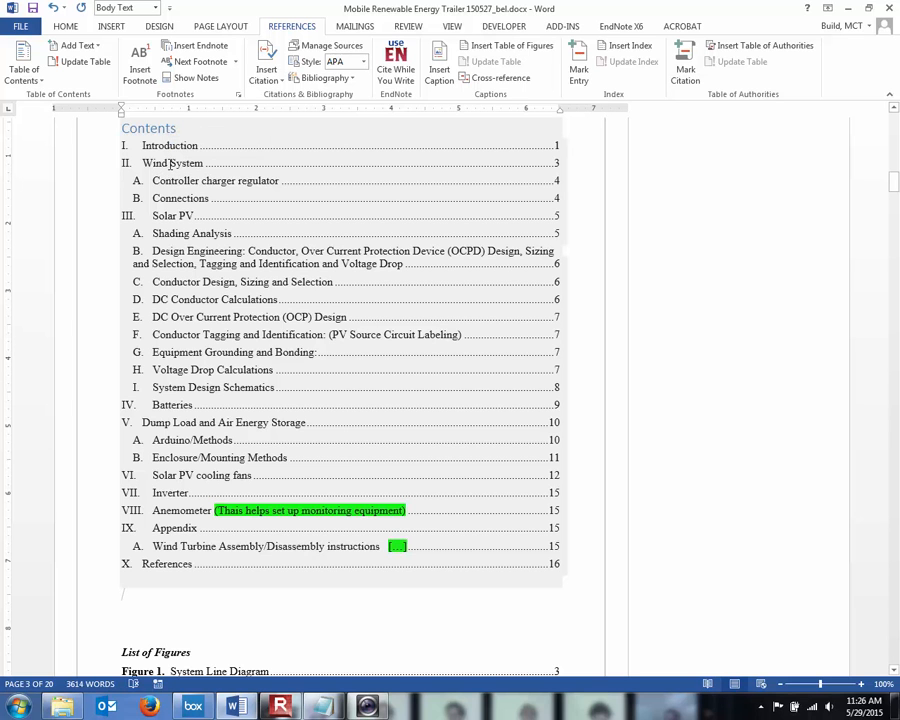
ctrl+click(171, 167)
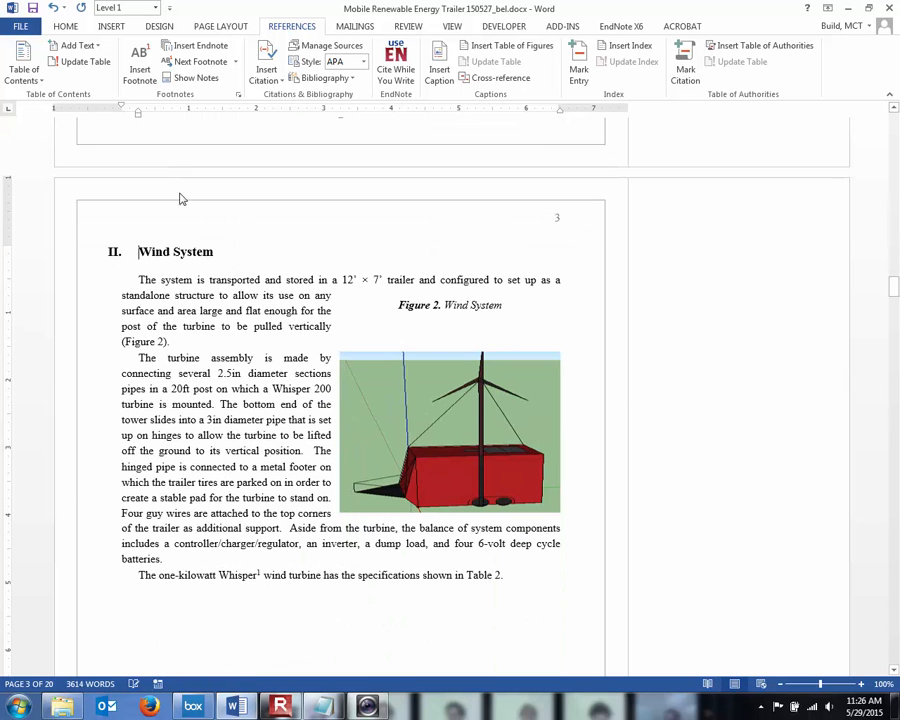
scroll(333, 266, down, 2)
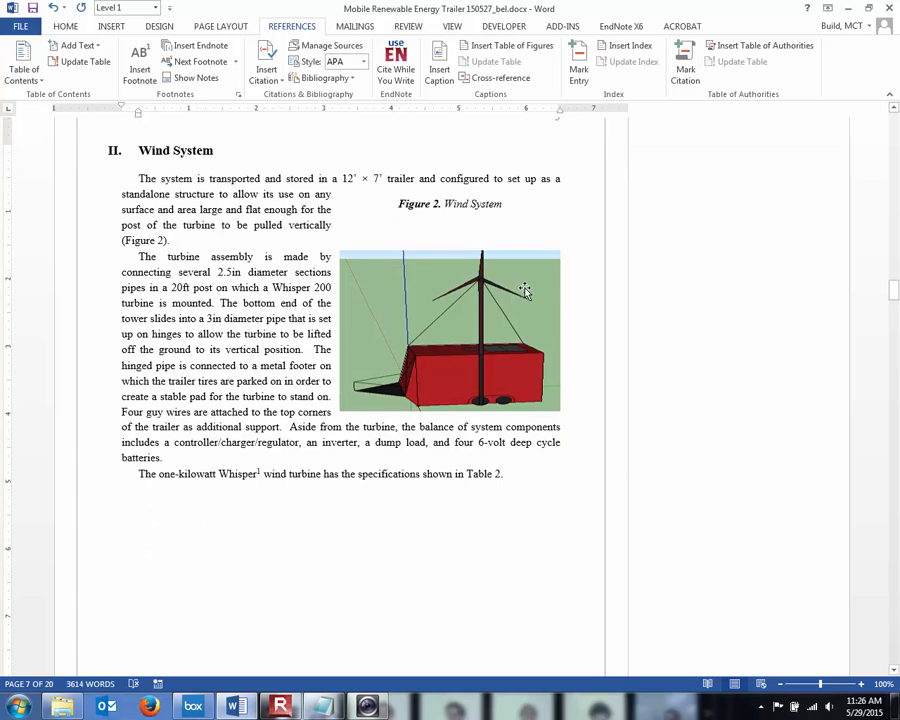
click(465, 304)
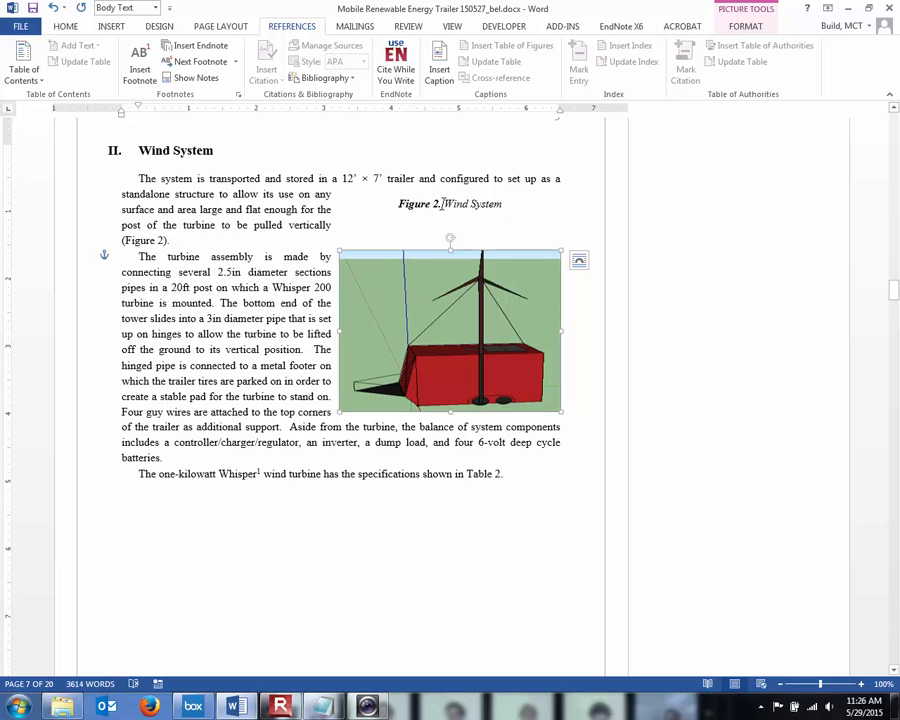
key(ctrl+shift+8)
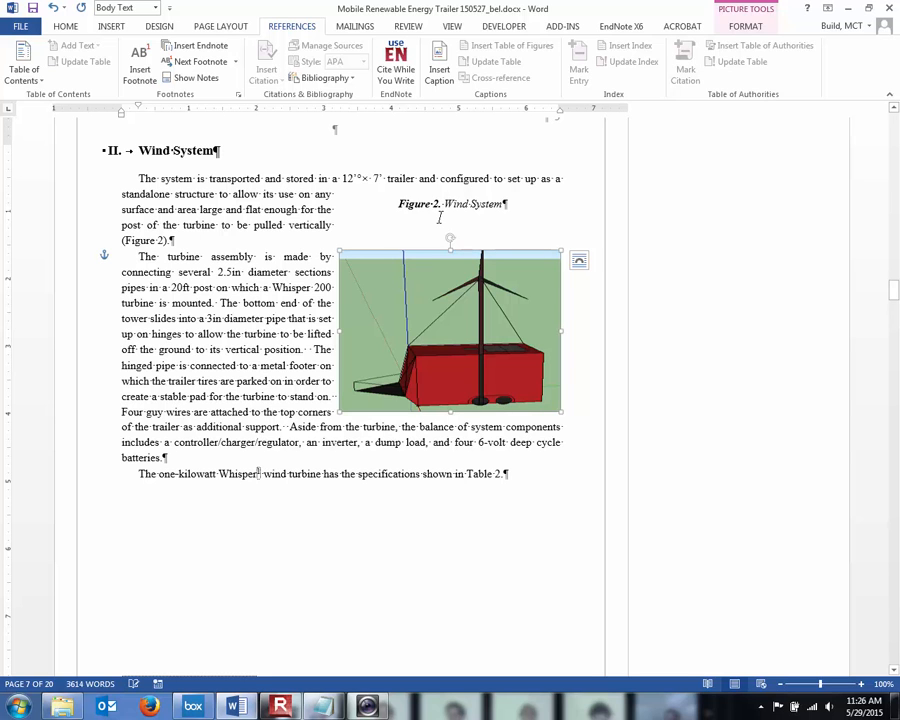
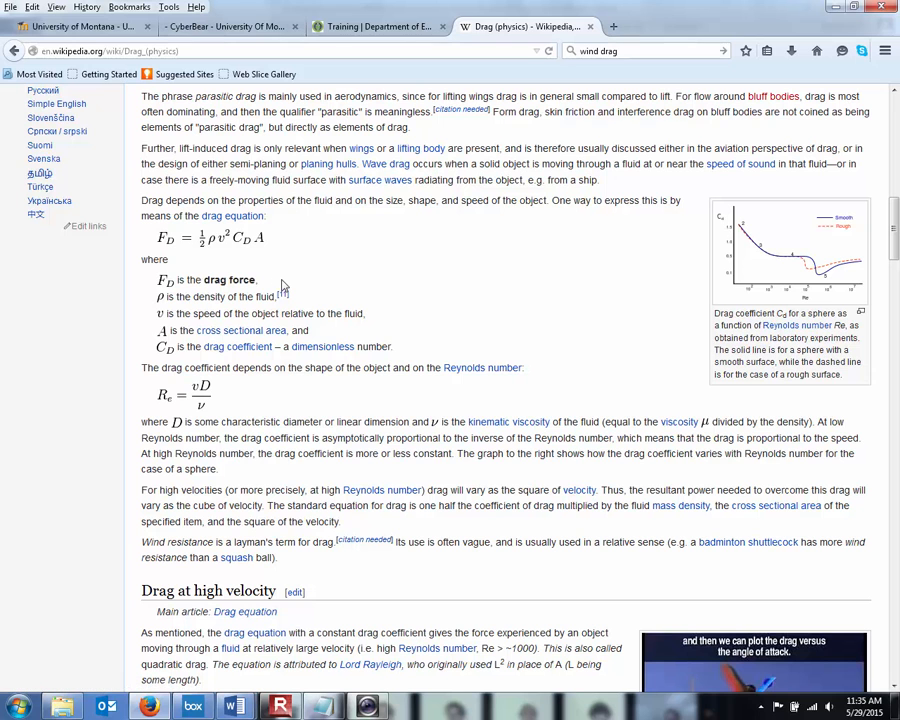
Step: Switch from the Drag (physics) article in Firefox back to the Wind Drag Calculations section of the report in Word
key(alt+Tab)
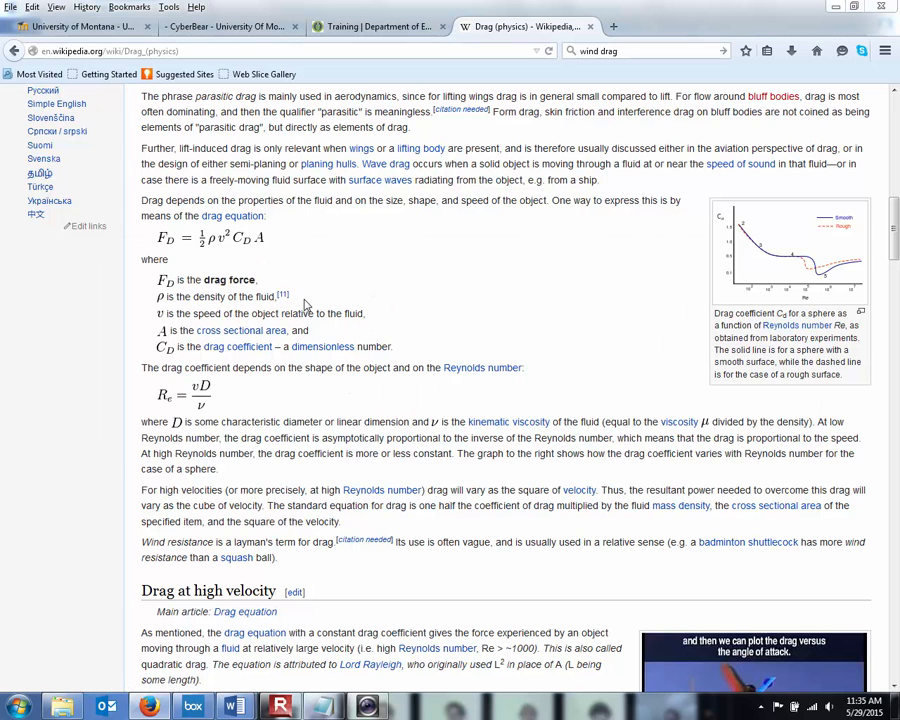
key(alt+Tab)
key(alt+Tab)
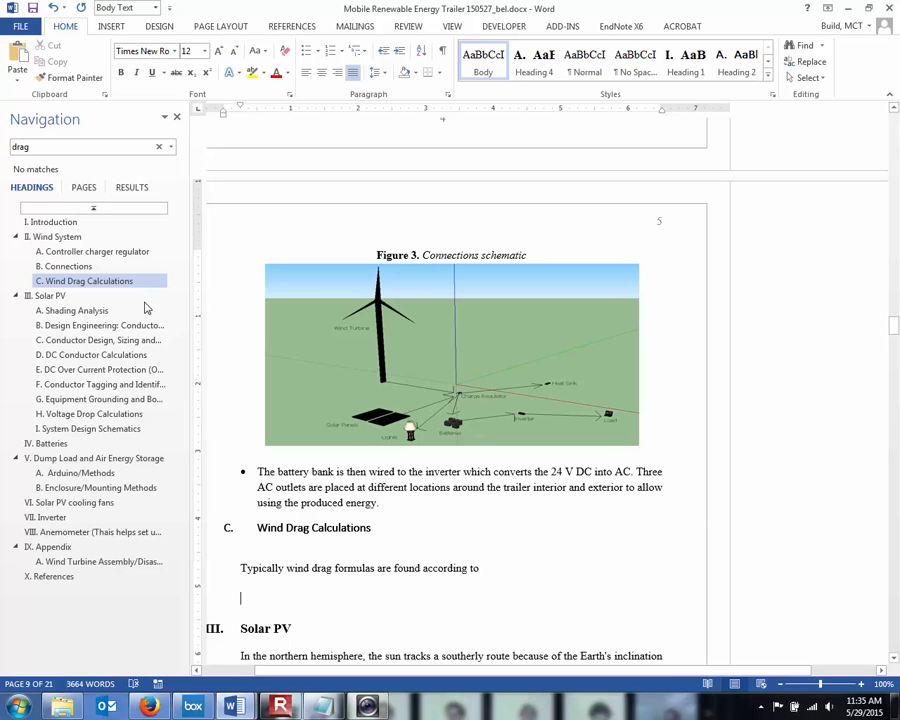
Step: Remove the first-line indent from equation (1) in the Shading Analysis section and show the formatting marks
click(88, 311)
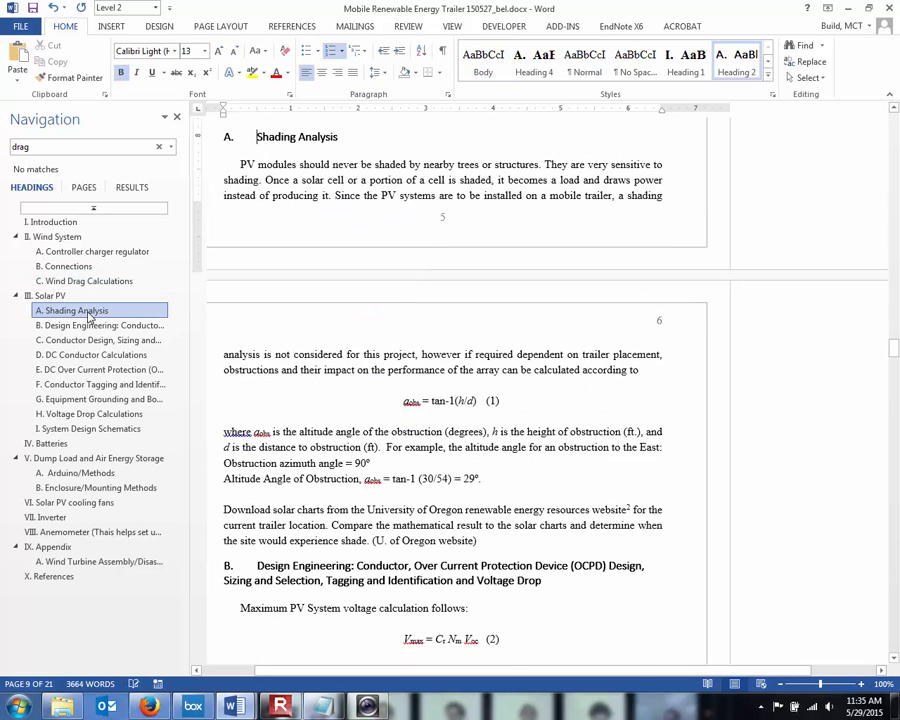
click(553, 407)
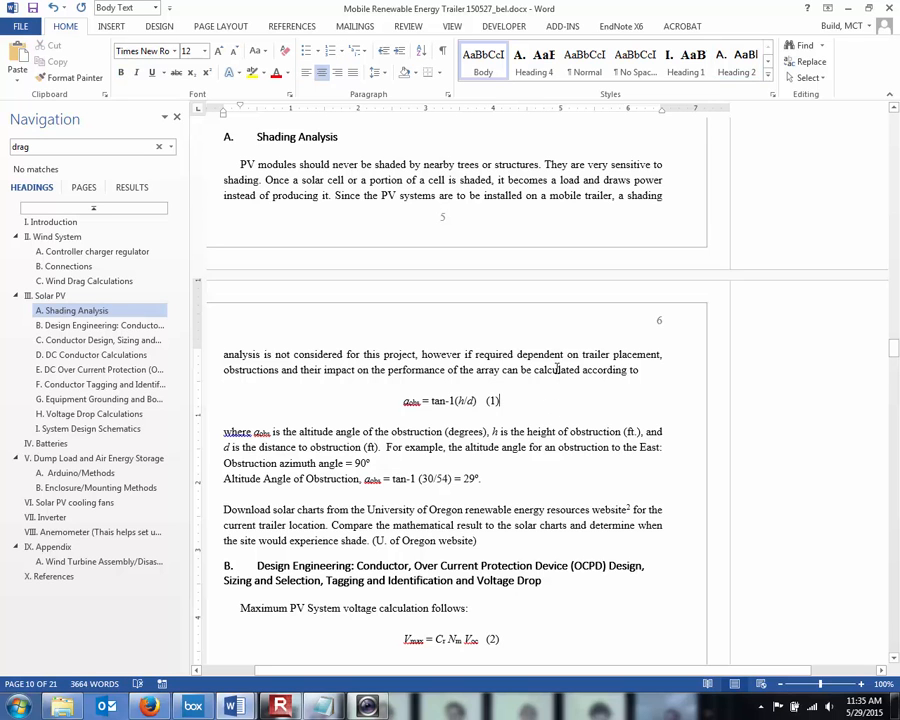
drag(240, 105, 223, 110)
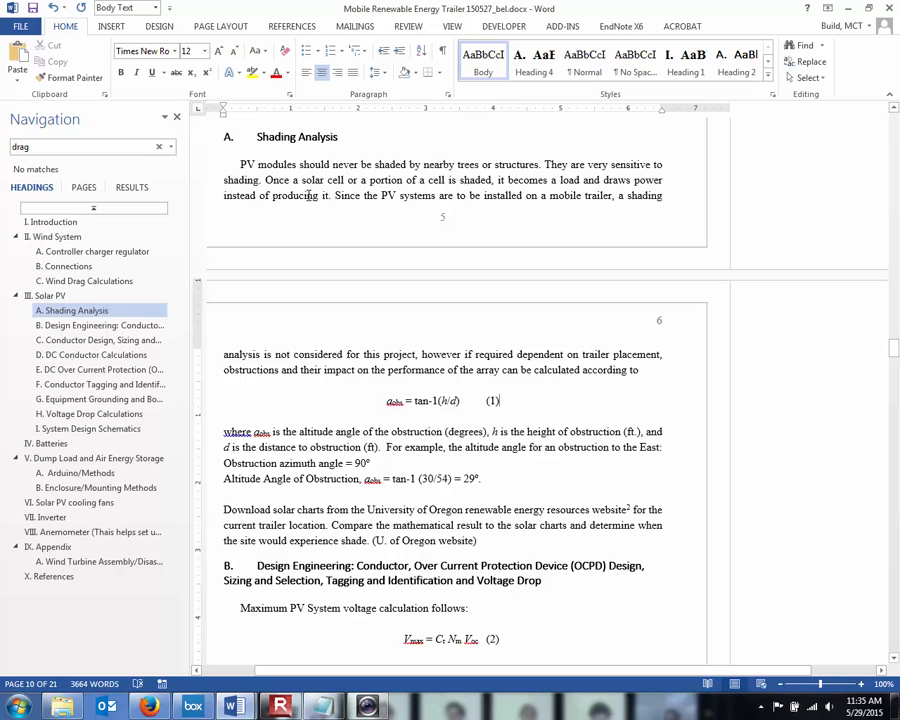
key(ctrl+shift+8)
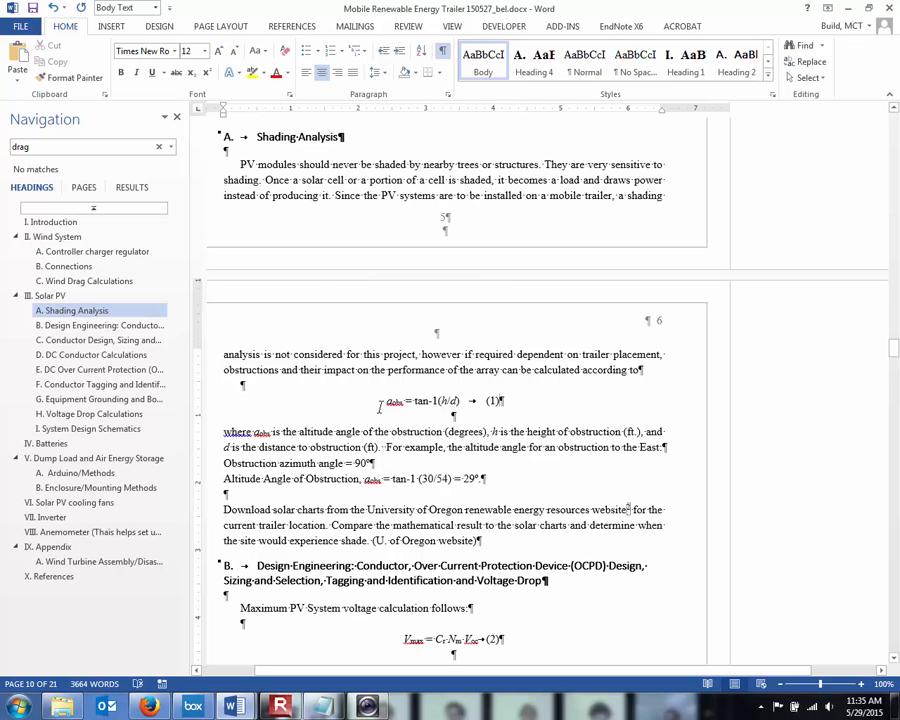
Step: Delete the empty paragraphs directly above and below equation (1) in Shading Analysis
click(359, 391)
click(390, 400)
click(311, 385)
key(Delete)
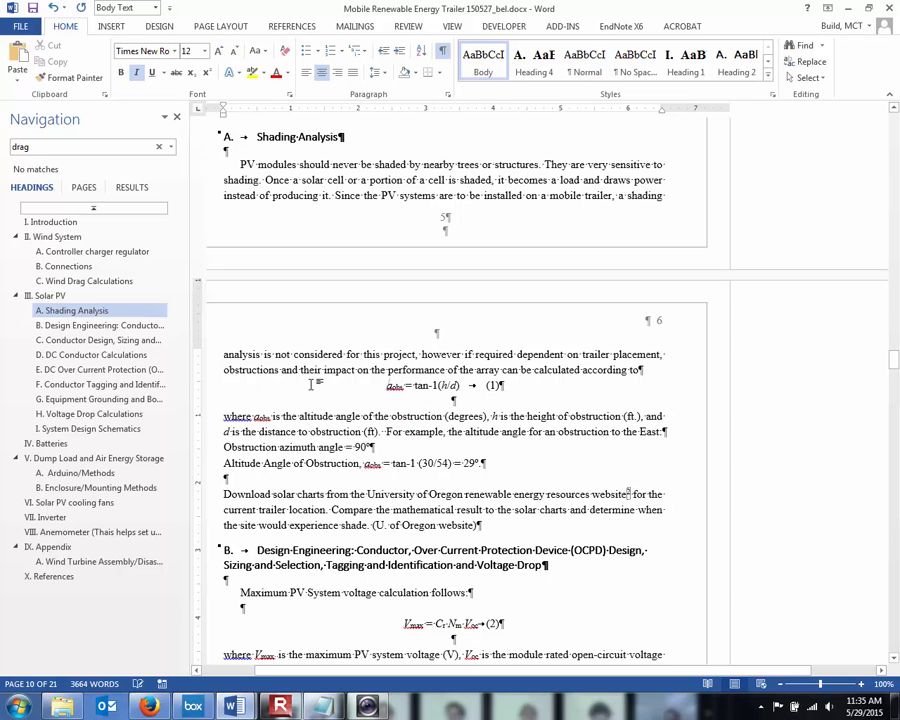
click(425, 400)
key(Delete)
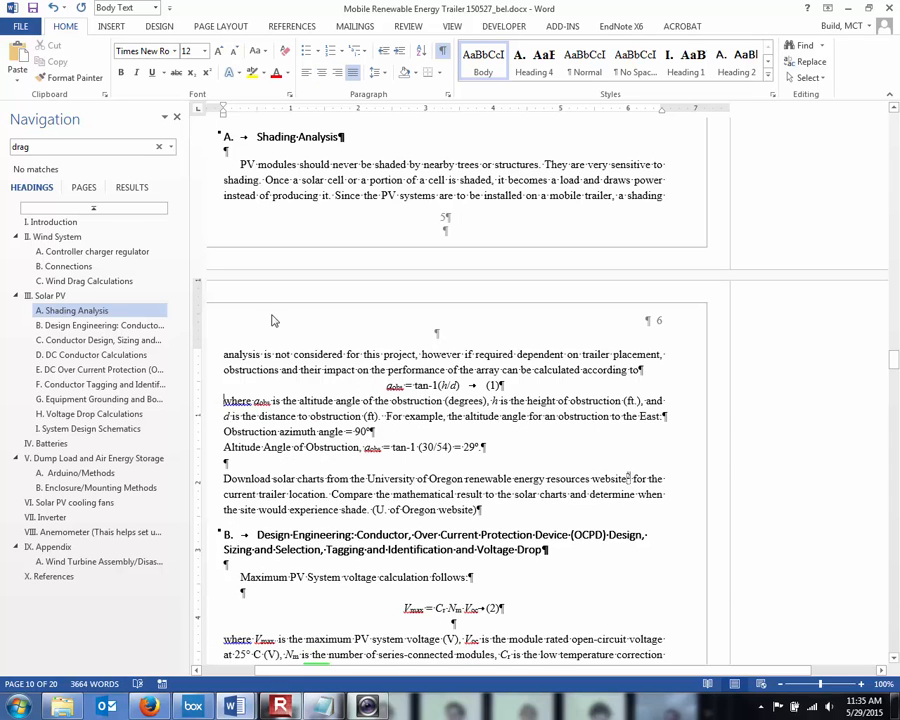
Step: Center equation (1) with a leading tab and a tab stop at 3.5 inches, right-align its number at the margin, and hide formatting marks
click(383, 386)
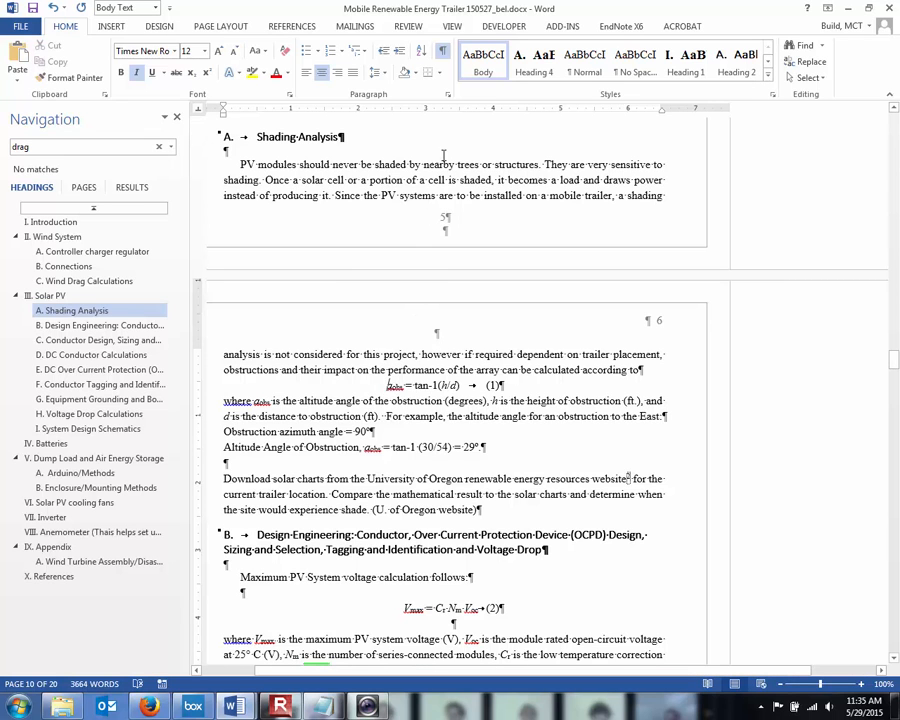
click(460, 110)
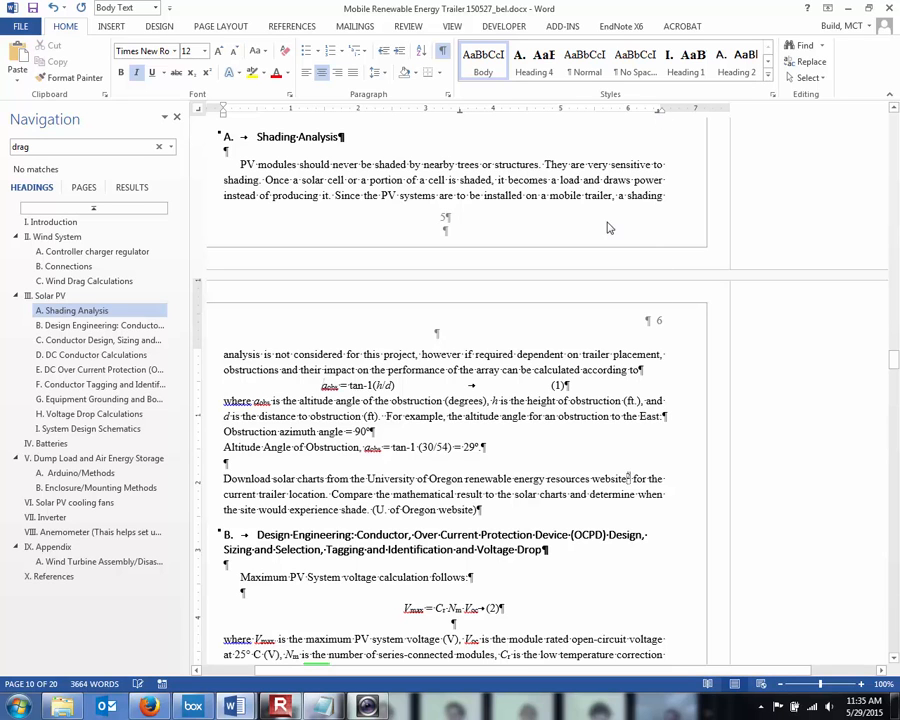
click(321, 386)
key(Tab)
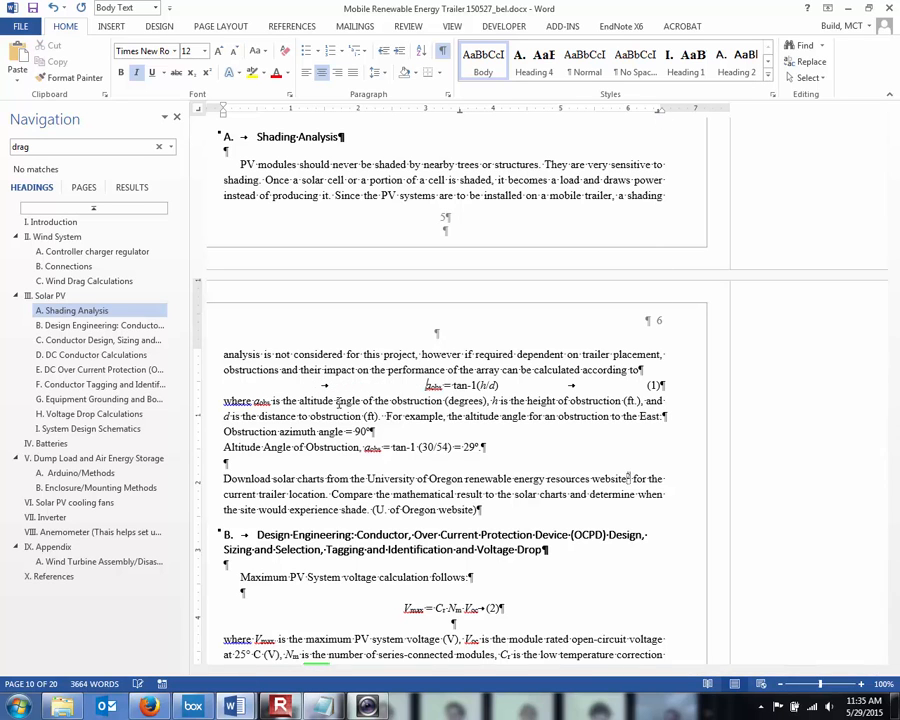
key(ctrl+shift+8)
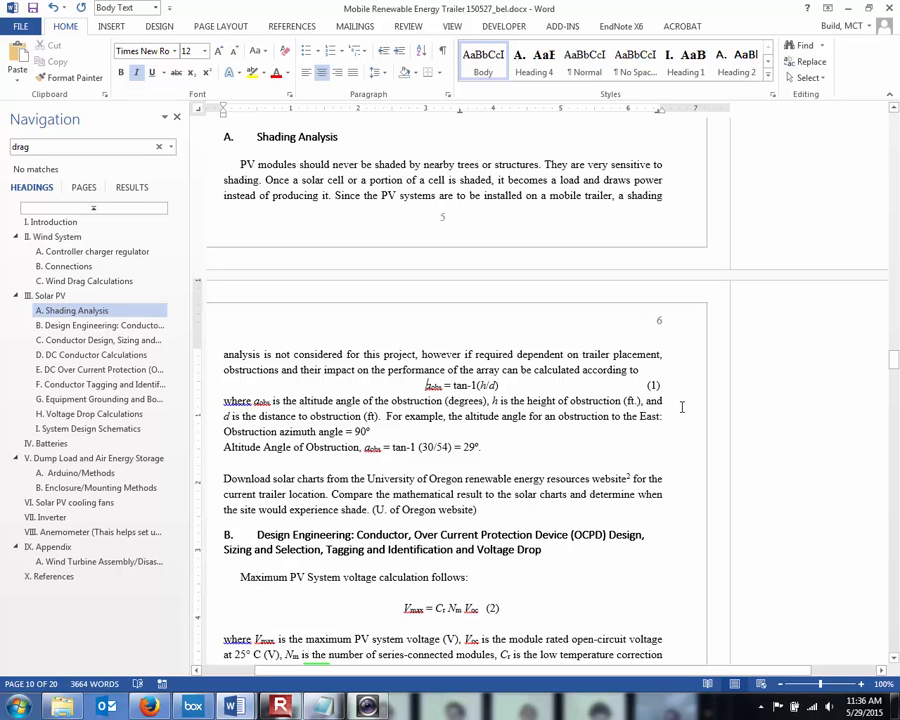
Step: Copy the whole equation (1) line from Shading Analysis into the empty line of the Wind Drag Calculations section
drag(669, 386, 285, 388)
scroll(285, 388, up, 10)
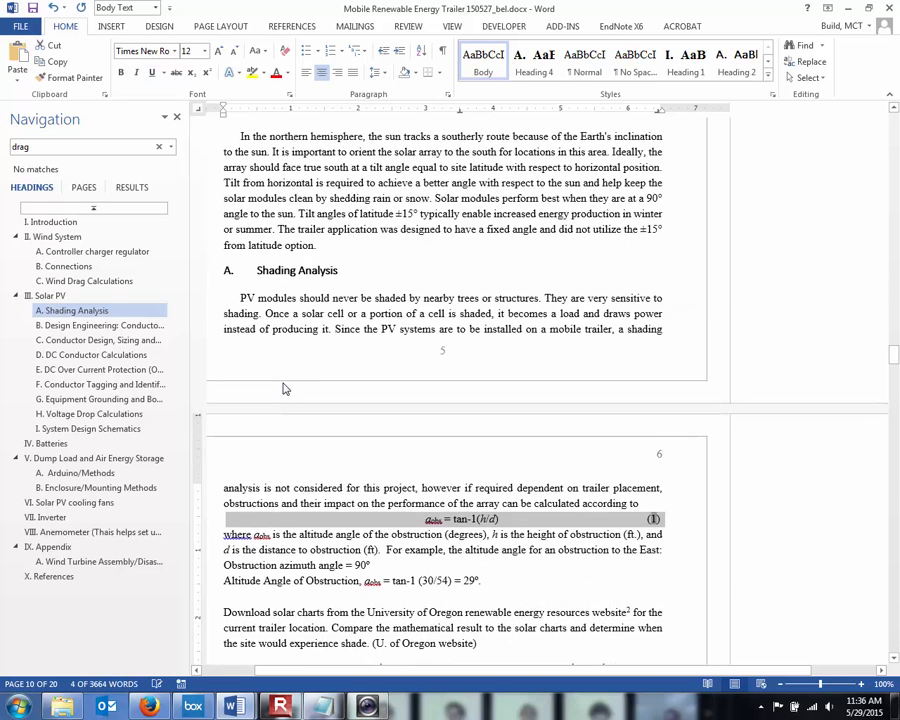
click(335, 420)
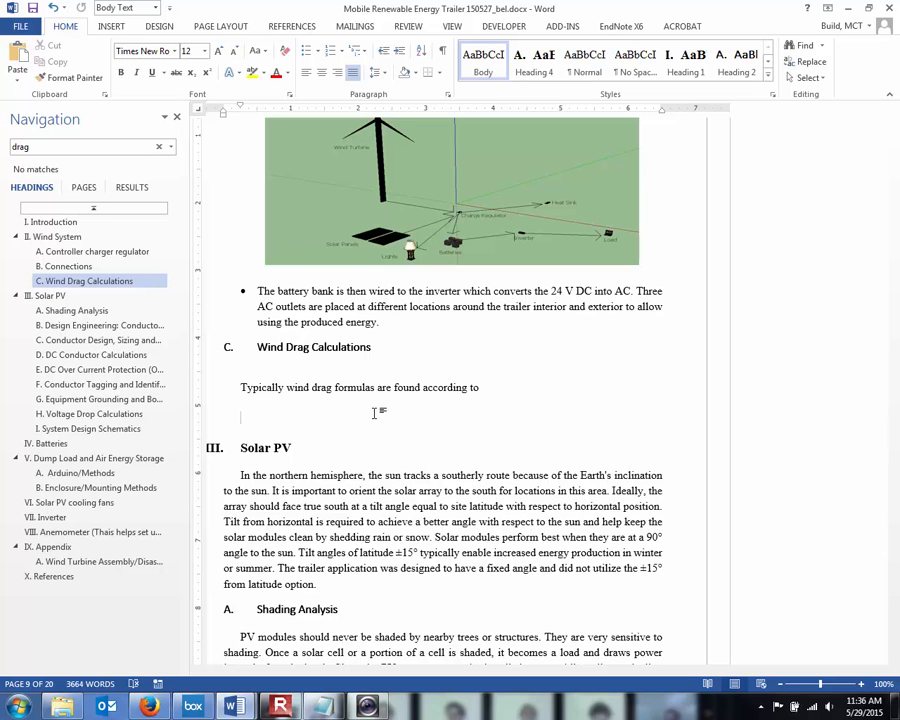
text(atilt = tan-1(h/d)	(1))
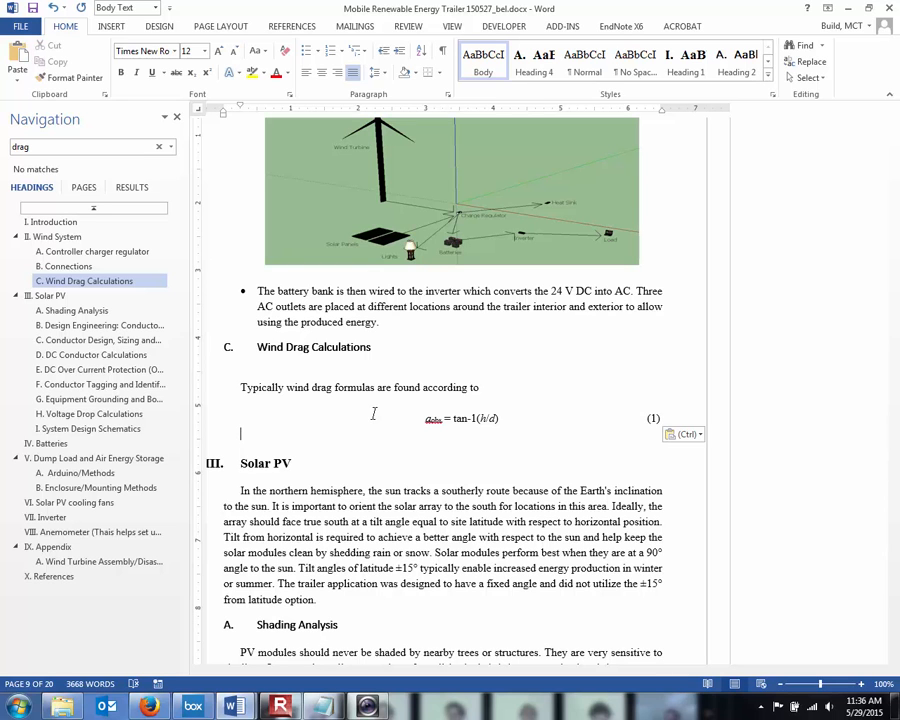
click(656, 418)
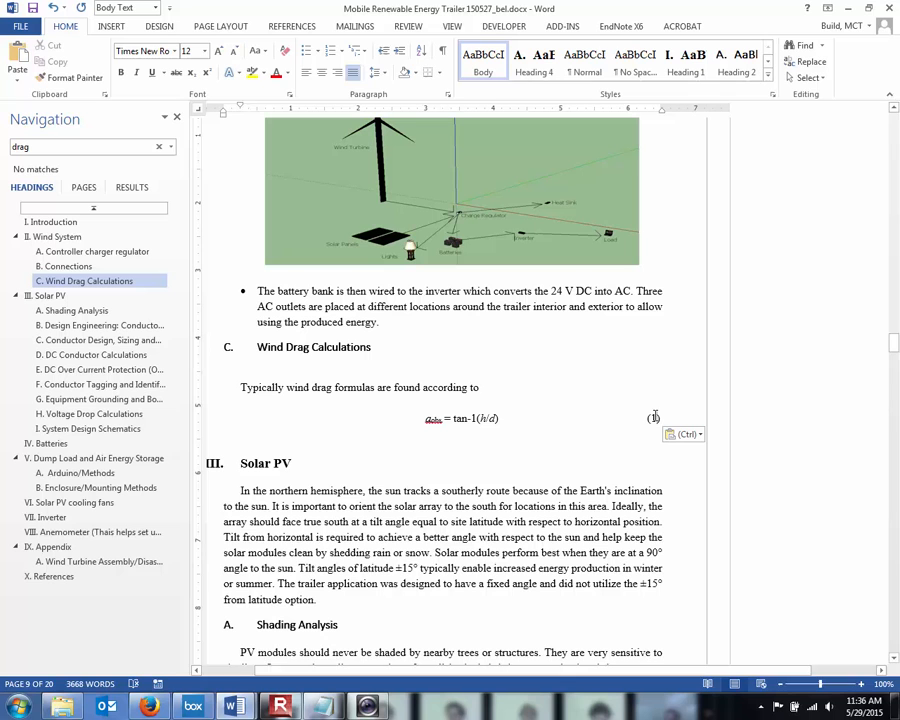
Step: Add two empty lines above the pasted equation in Wind Drag Calculations
click(448, 403)
key(Return)
key(Return)
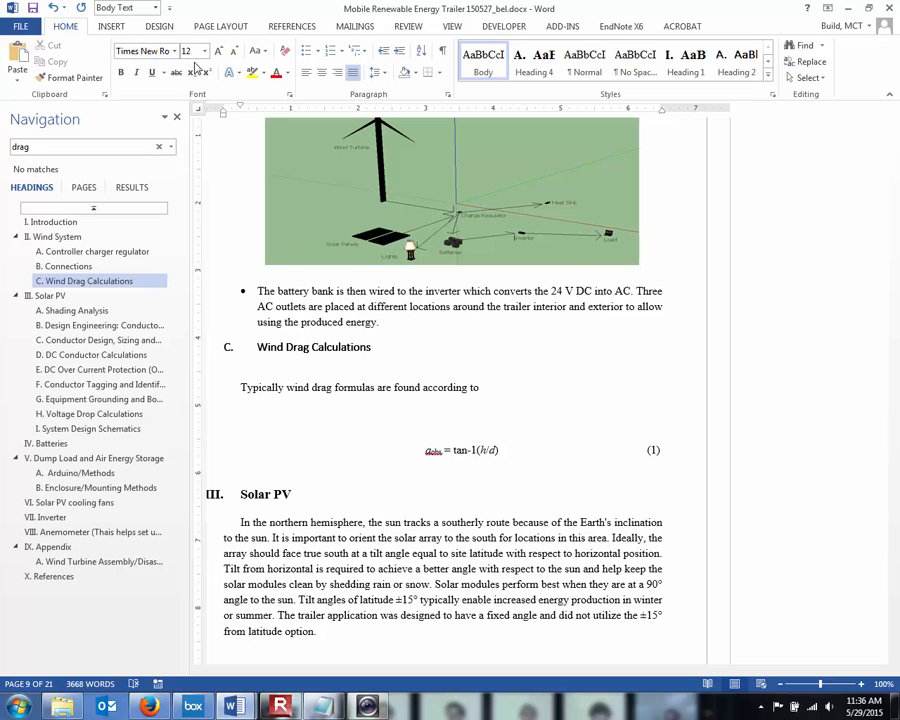
Step: Insert a Seq automatic numbering field in the empty line below "Typically wind drag formulas are found according to"
click(452, 27)
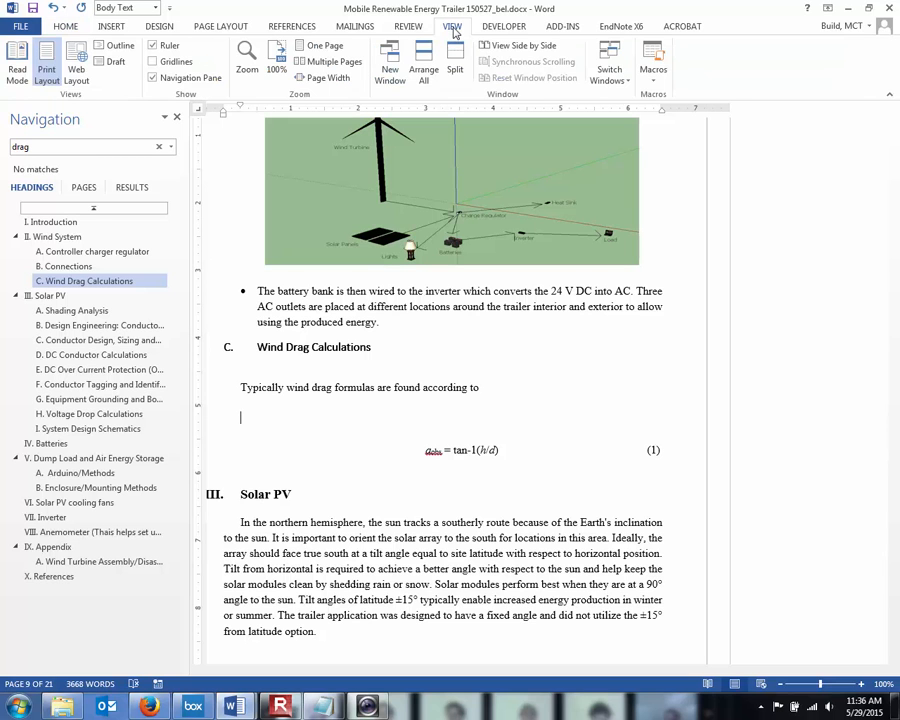
click(408, 27)
click(222, 28)
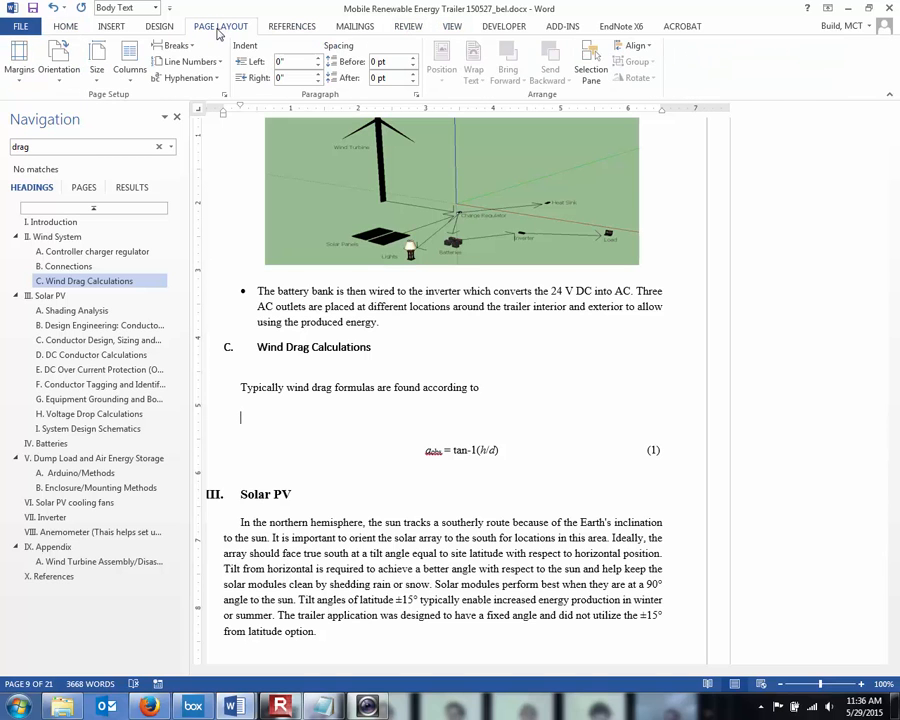
click(155, 28)
click(112, 29)
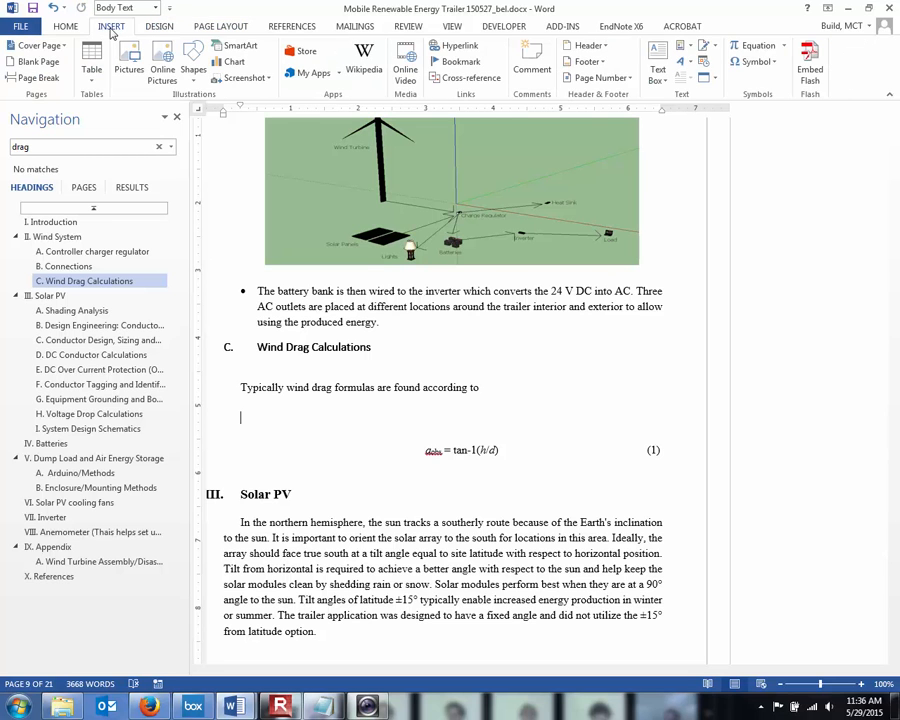
click(714, 50)
click(712, 50)
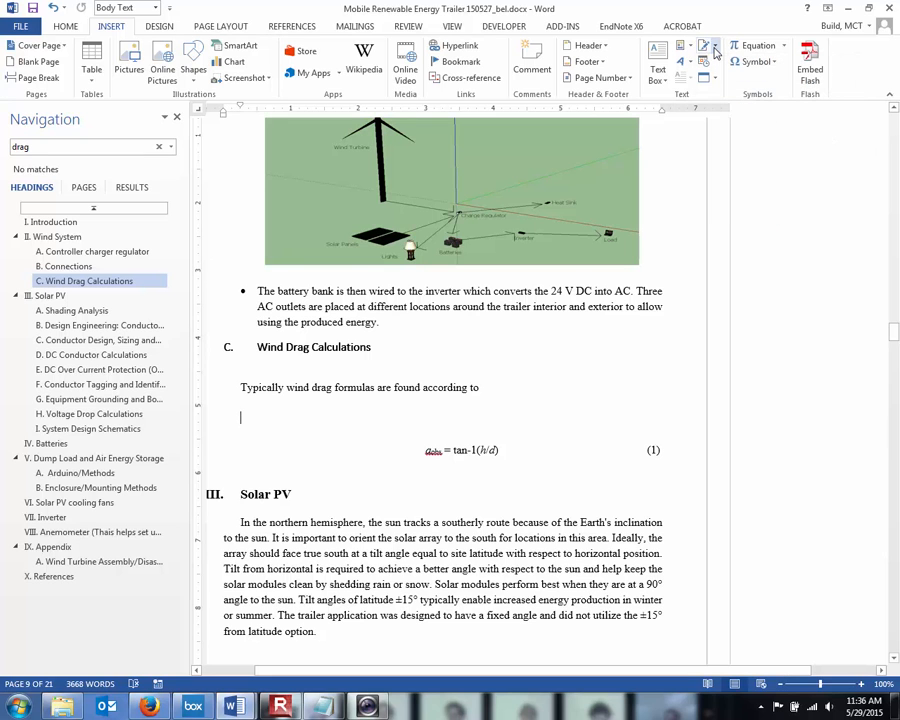
click(692, 50)
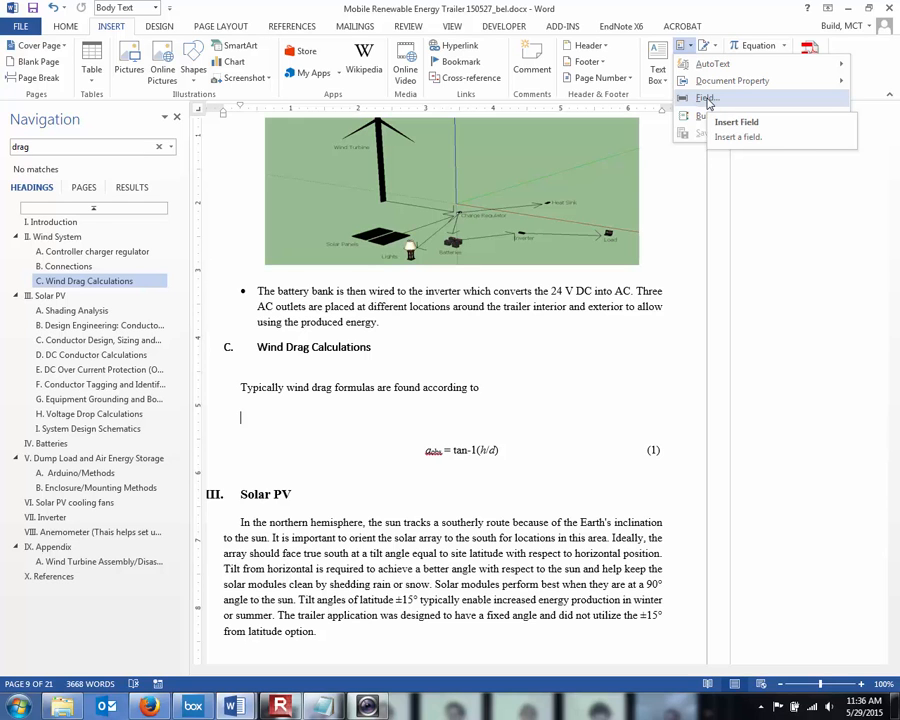
click(706, 98)
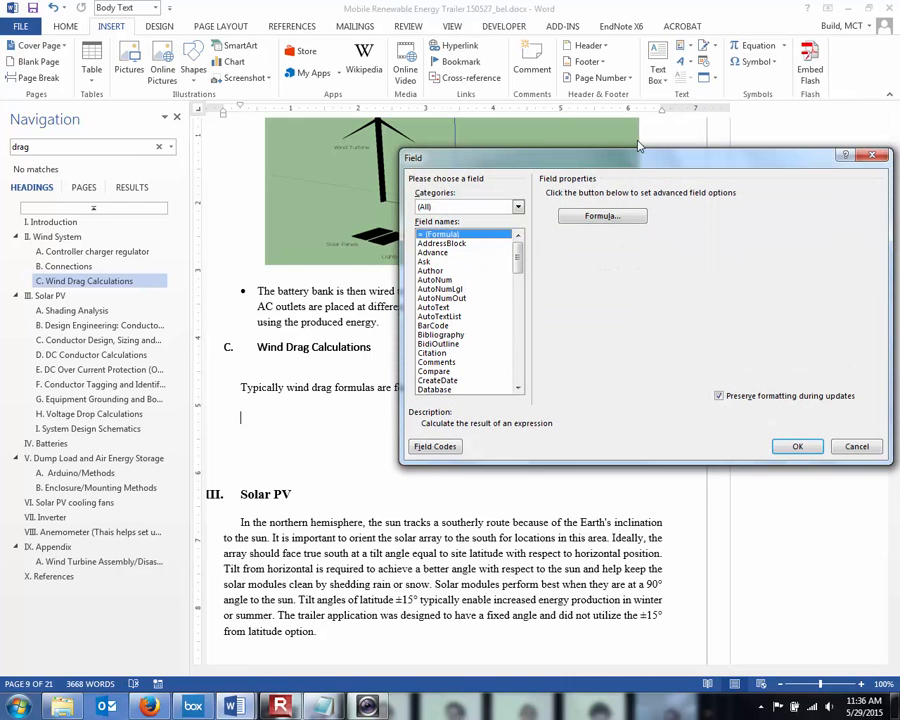
drag(517, 258, 520, 344)
click(427, 363)
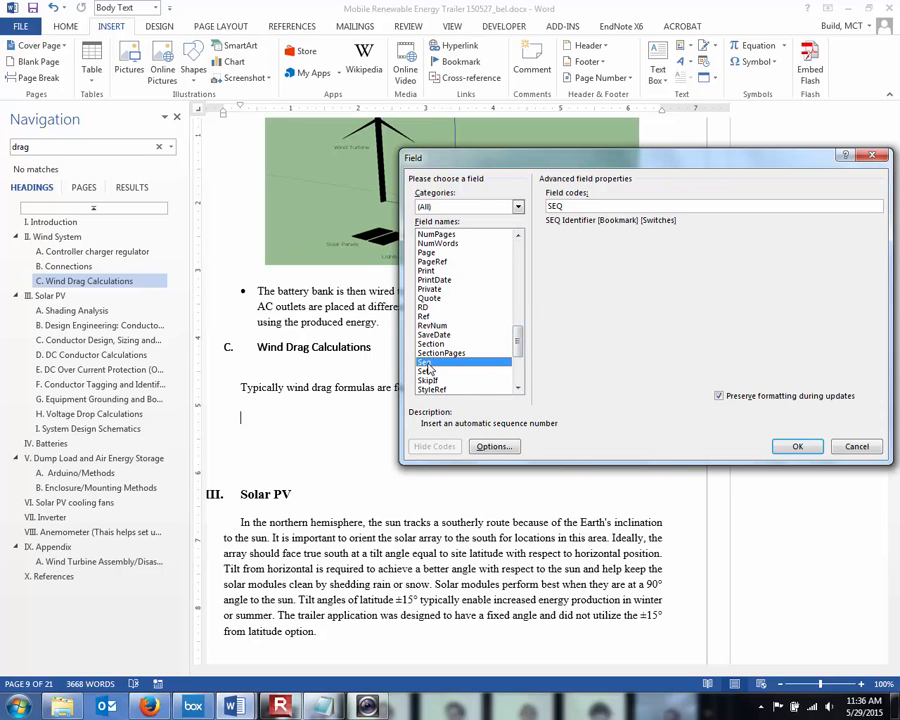
click(583, 205)
text(eummy)
click(790, 450)
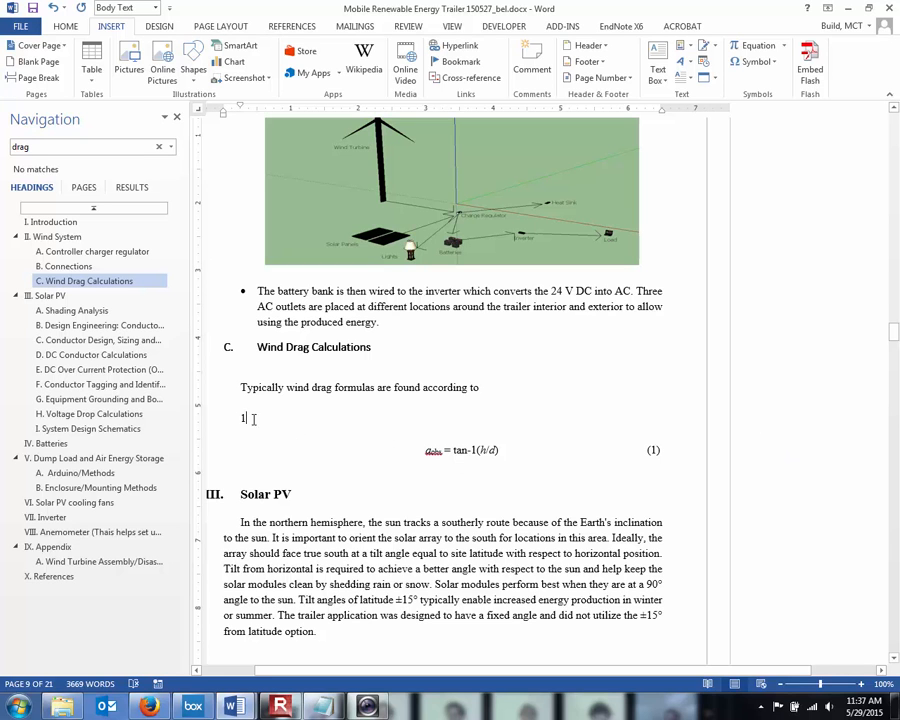
Step: Copy the sequence number field and paste it twice on separate lines below the original
click(216, 420)
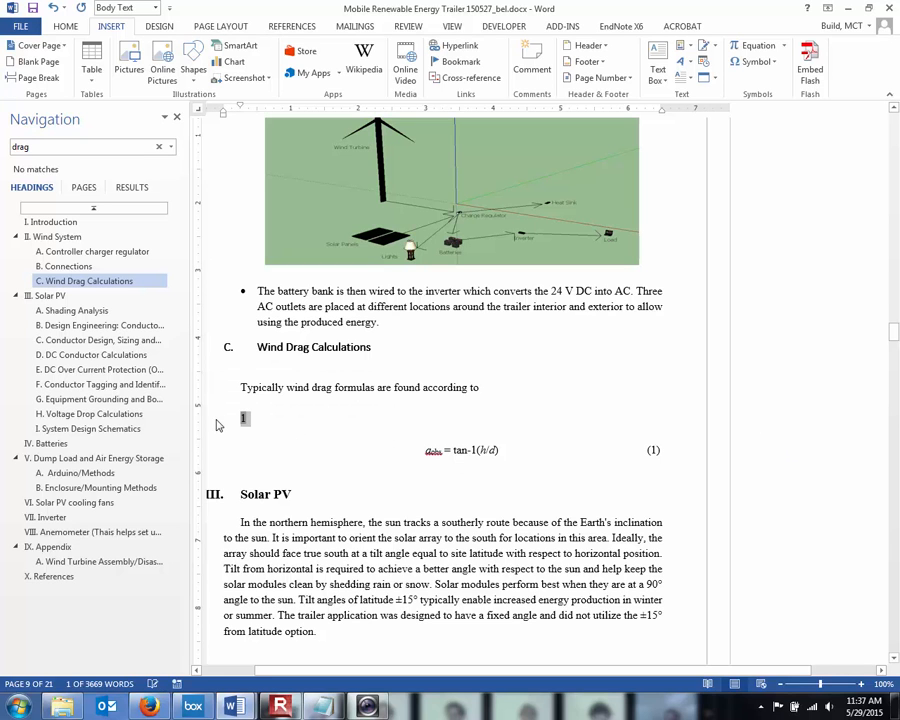
key(Right)
key(Return)
text(1)
key(Return)
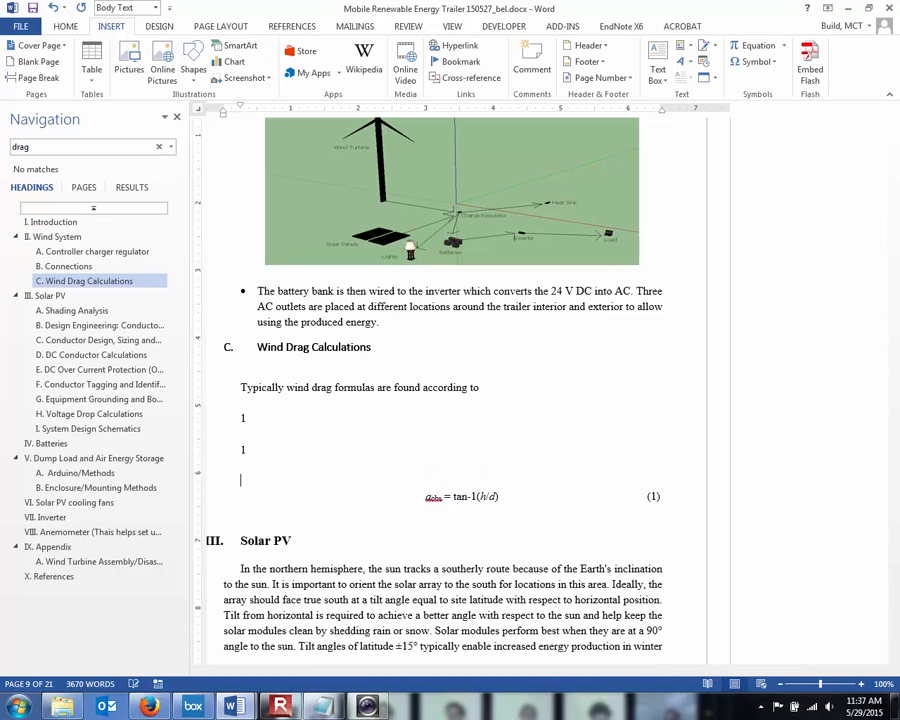
text(1)
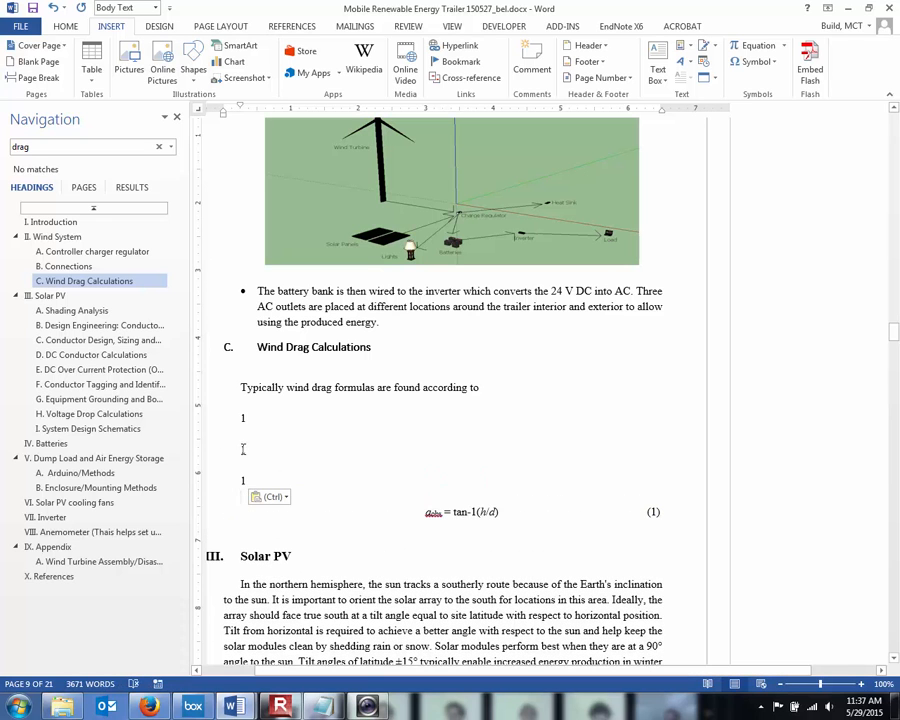
Step: Update the second and third sequence number fields so they renumber in order
right_click(245, 448)
click(237, 450)
right_click(243, 450)
click(242, 450)
right_click(242, 450)
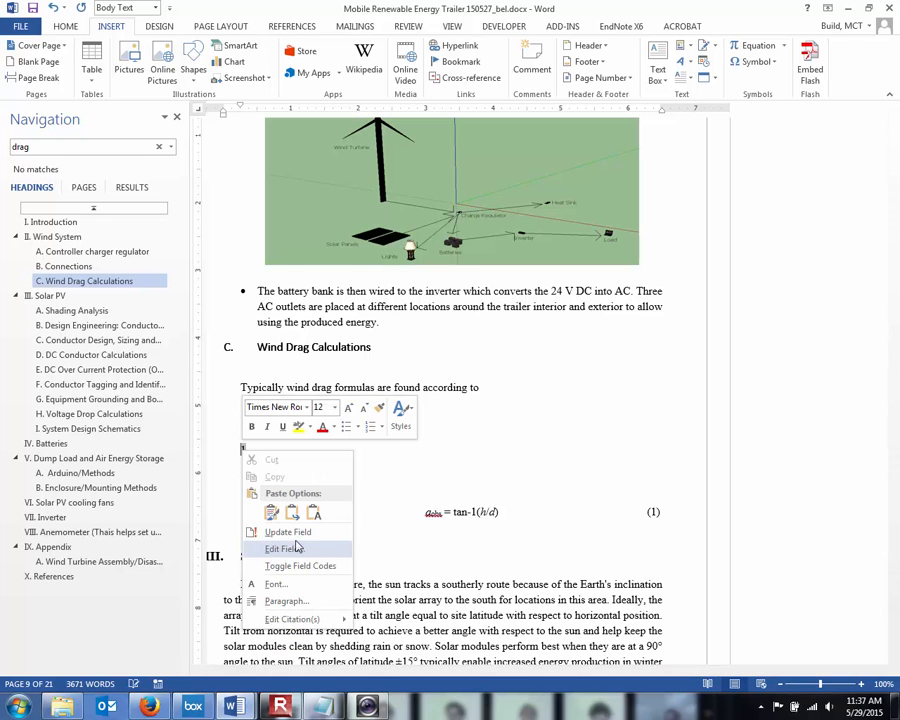
click(266, 530)
click(243, 481)
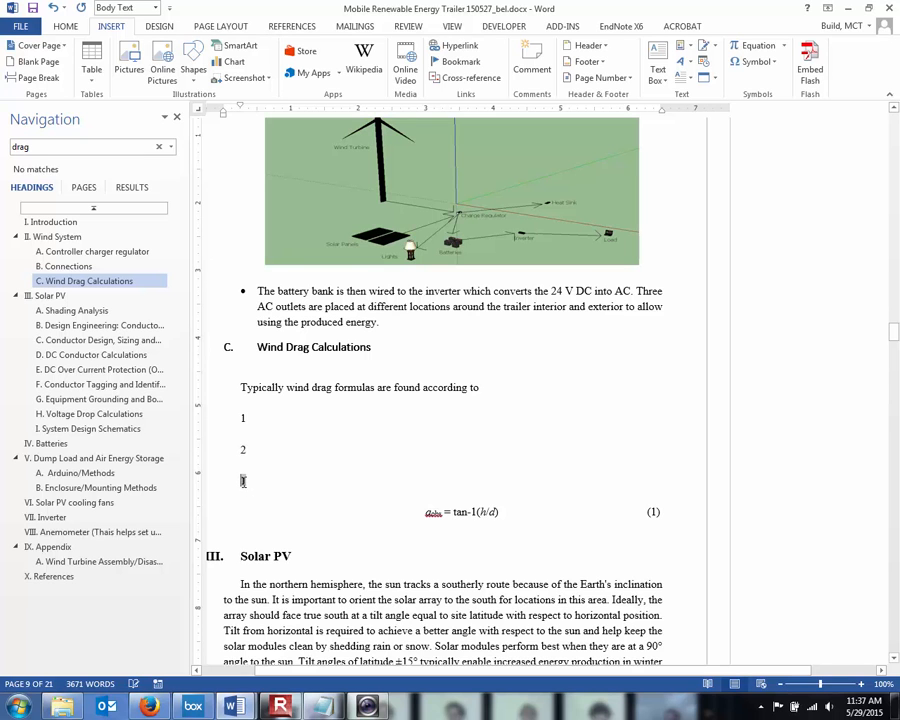
right_click(243, 481)
click(270, 561)
Step: Delete the three test sequence fields and the leftover empty lines above the pasted equation
click(326, 469)
drag(242, 478, 234, 424)
key(Delete)
key(Delete)
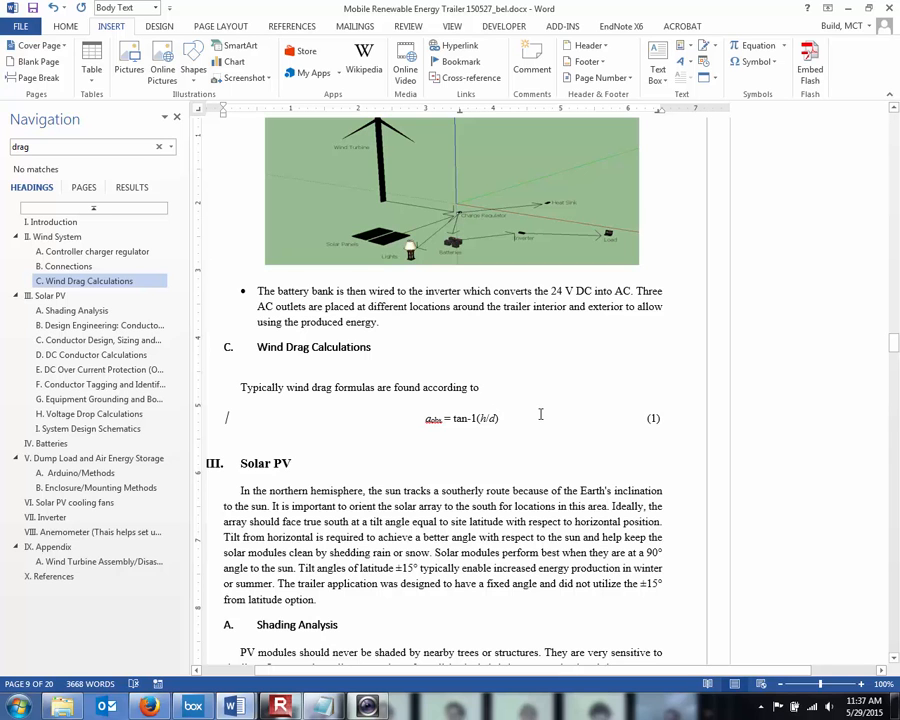
Step: Look up the drag equation and its variables in the Drag (physics) article in Firefox, and return to the trailer report in Word
key(alt+Tab)
key(alt+Tab)
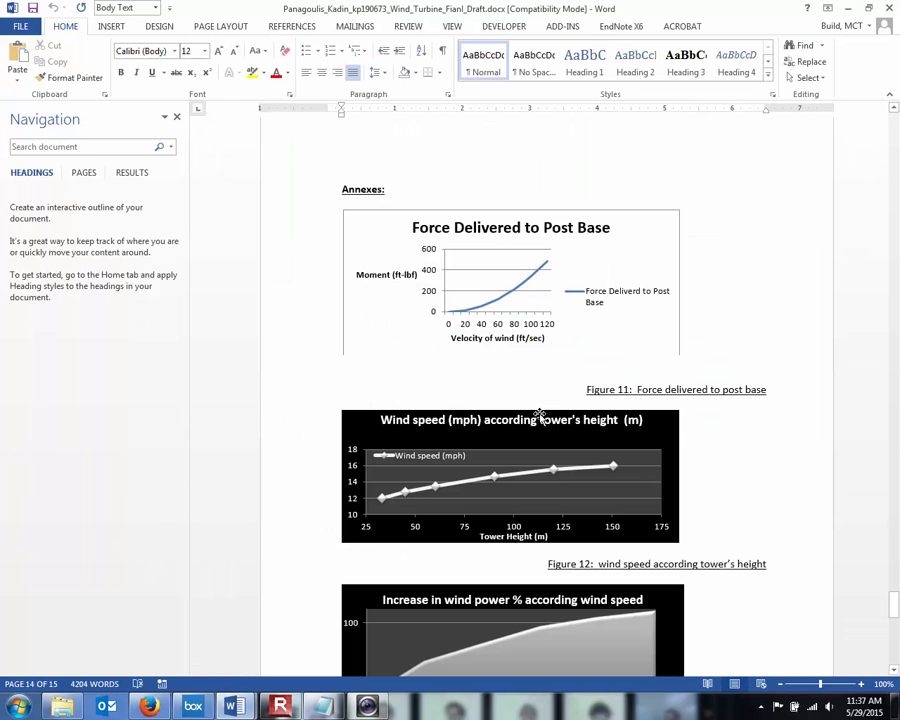
key(alt+Tab)
key(alt+Tab)
key(alt+Tab)
key(alt+Tab)
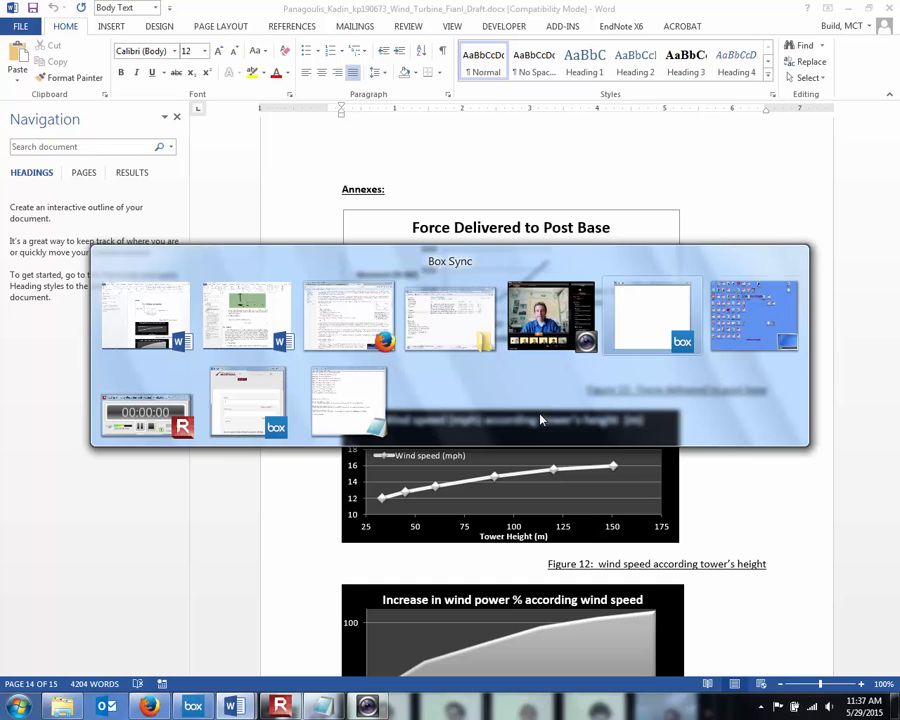
key(alt+Tab)
key(alt+Tab)
key(alt+Tab)
key(alt+Tab)
key(alt+Tab)
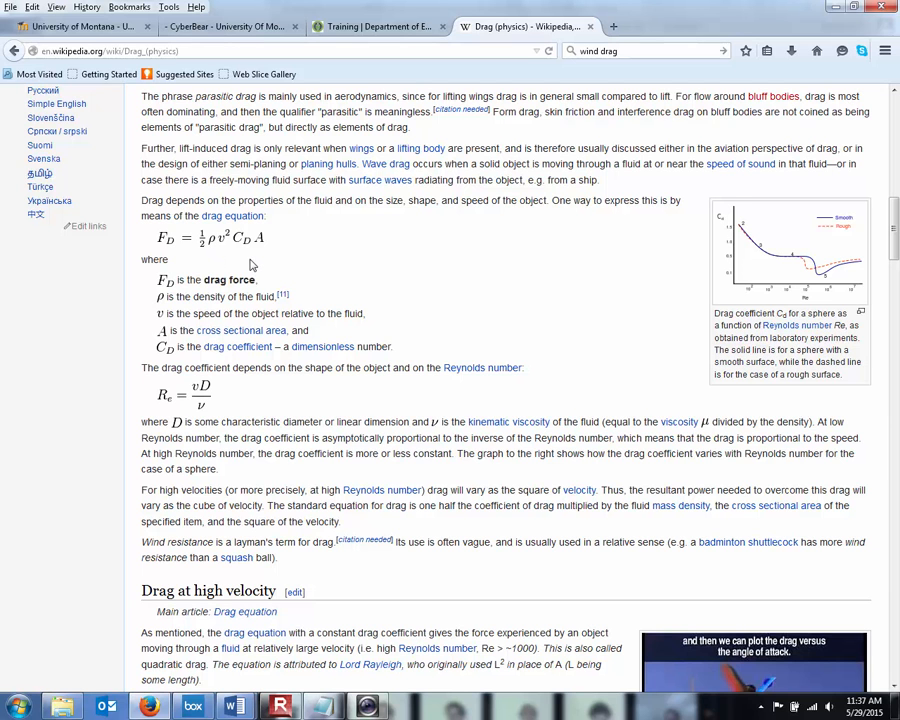
key(alt+Tab)
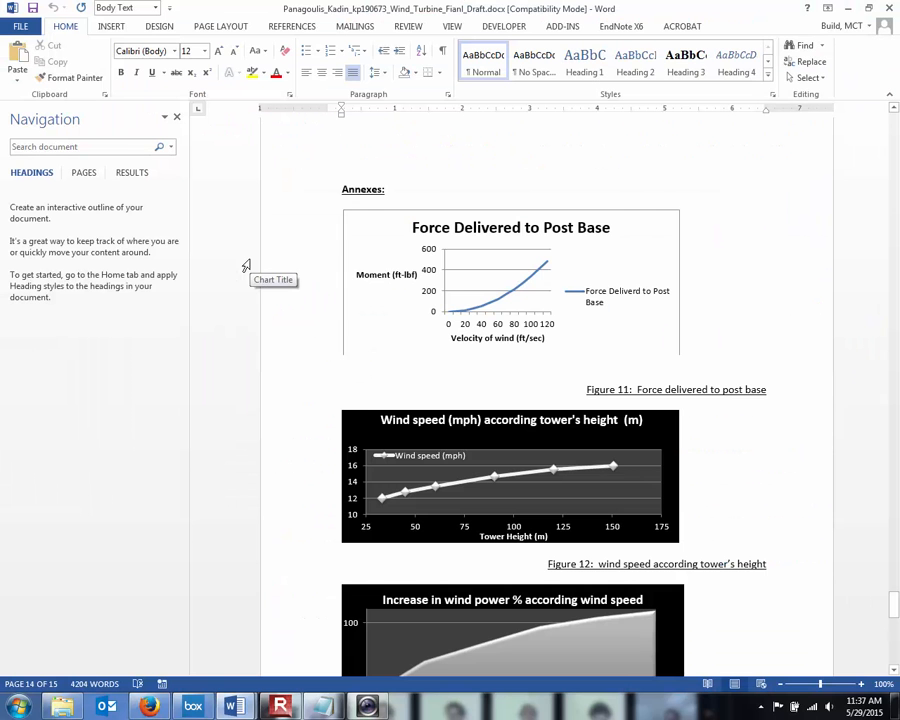
key(alt+Tab)
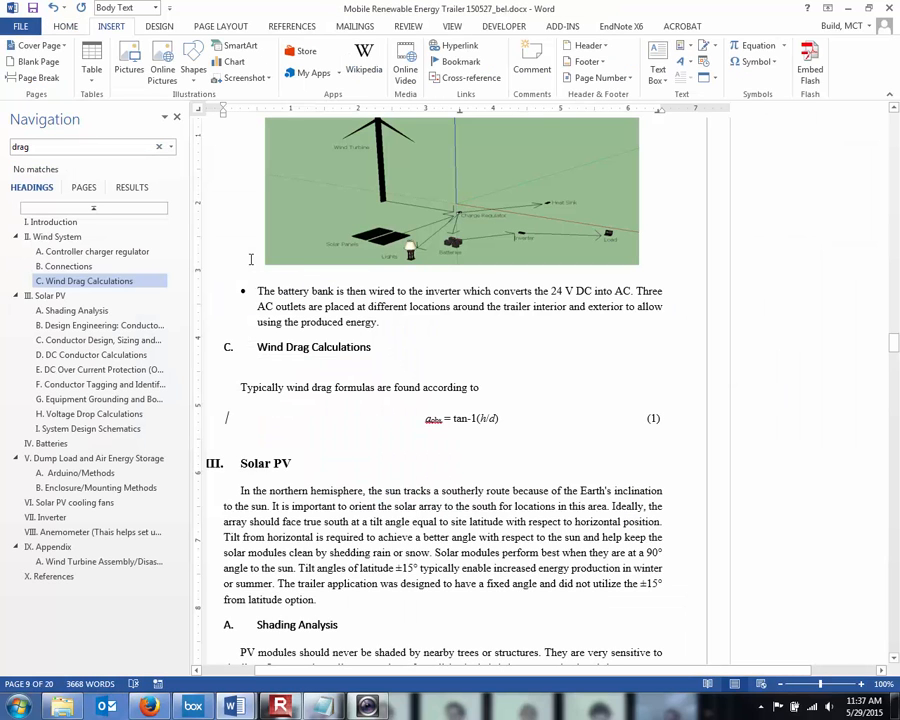
Step: Replace the numbered equation under Wind Drag Calculations with FD = ½ r CD A v2
drag(500, 418, 421, 420)
text(F)
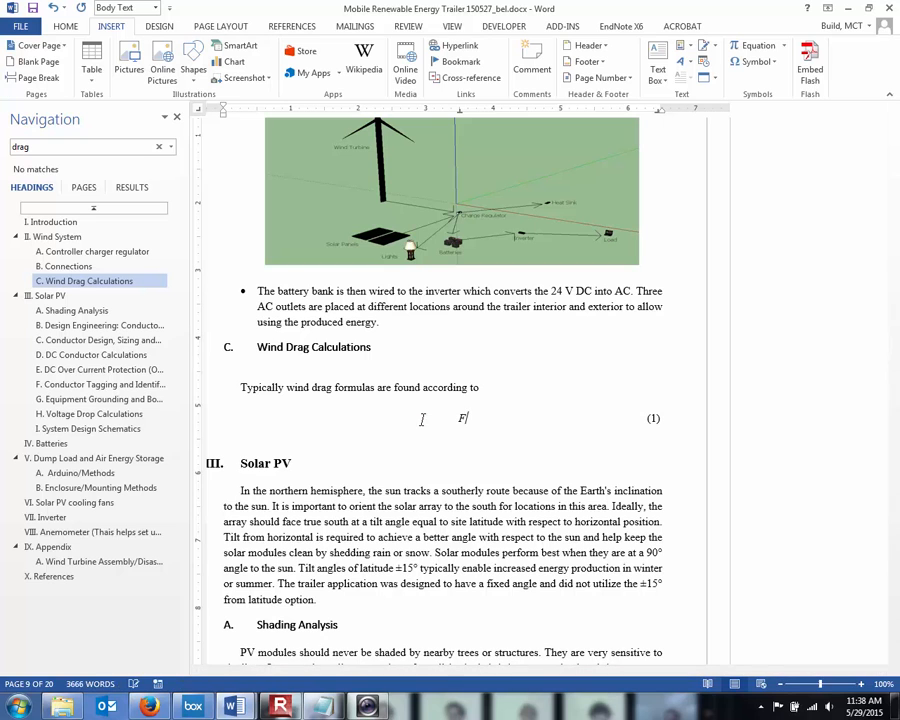
text(D=)
key(BackSpace)
text(=)
text(1/2)
text(r)
text( CD )
text(A)
text( v)
text(2)
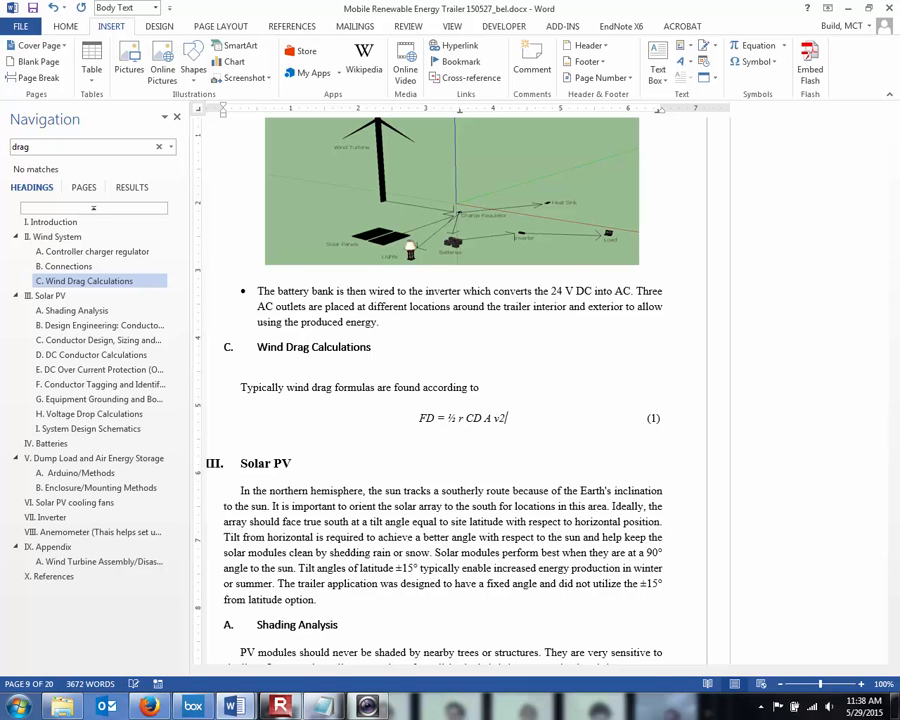
Step: Check the drag equation in the Drag (physics) article in Firefox, and return to the equation in the trailer report in Word
key(alt+Tab)
key(alt+Tab)
key(alt+Tab)
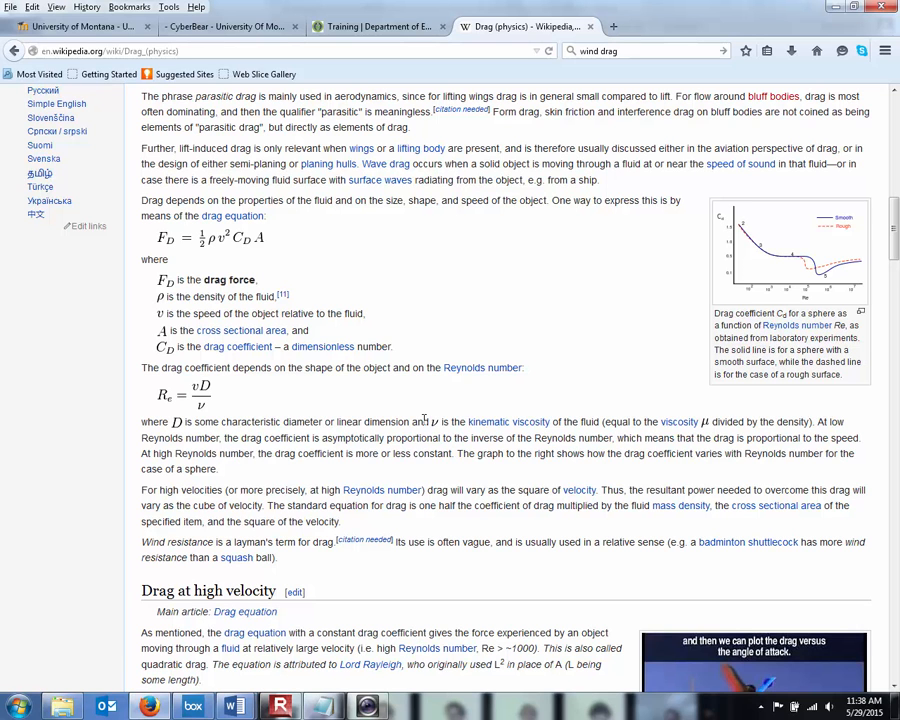
key(alt+Tab)
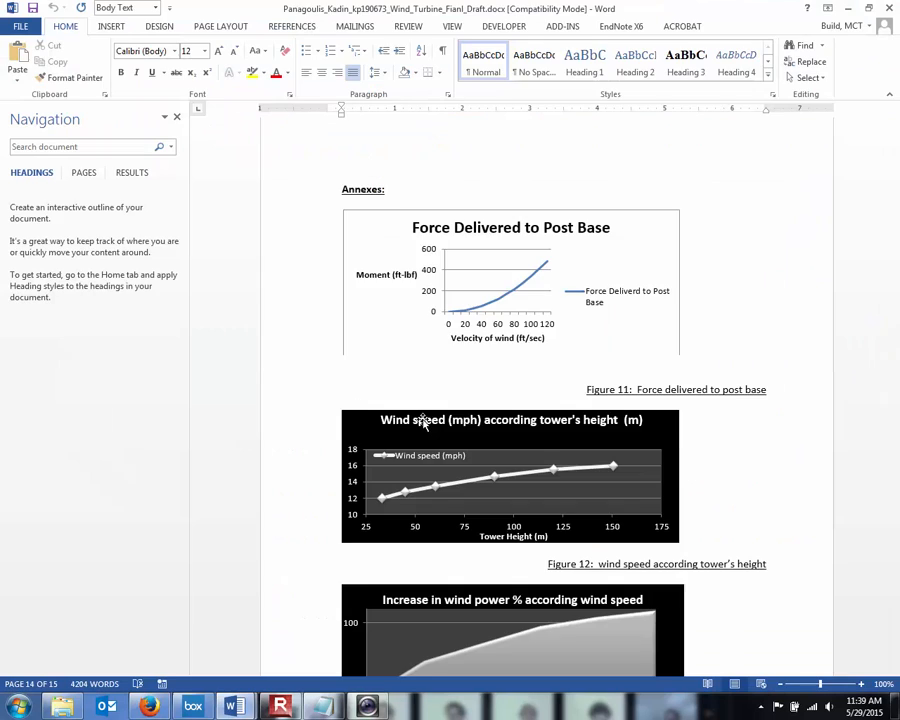
key(alt+Tab)
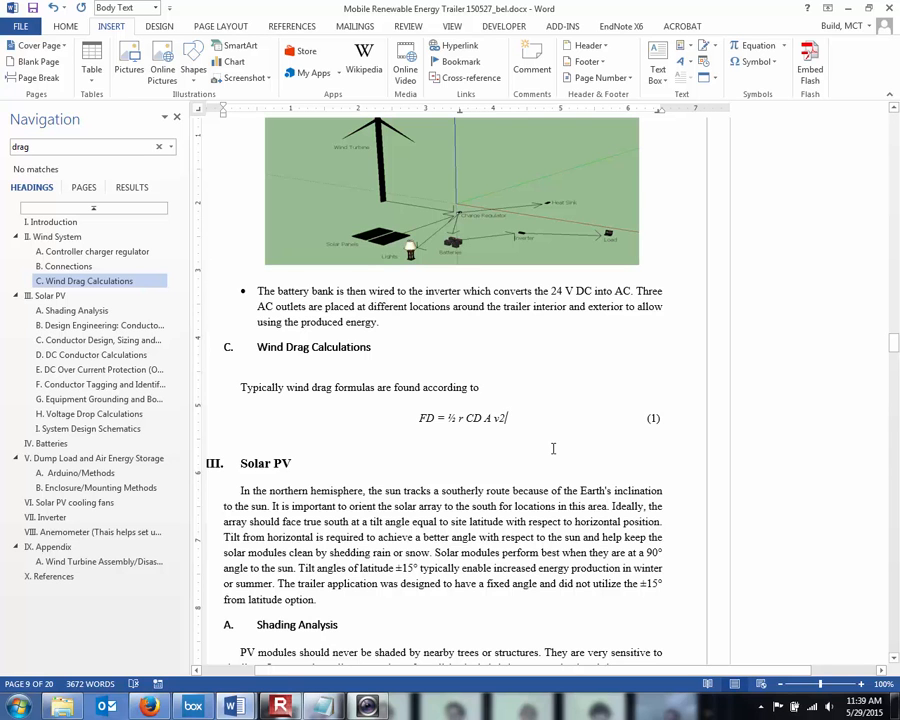
click(862, 684)
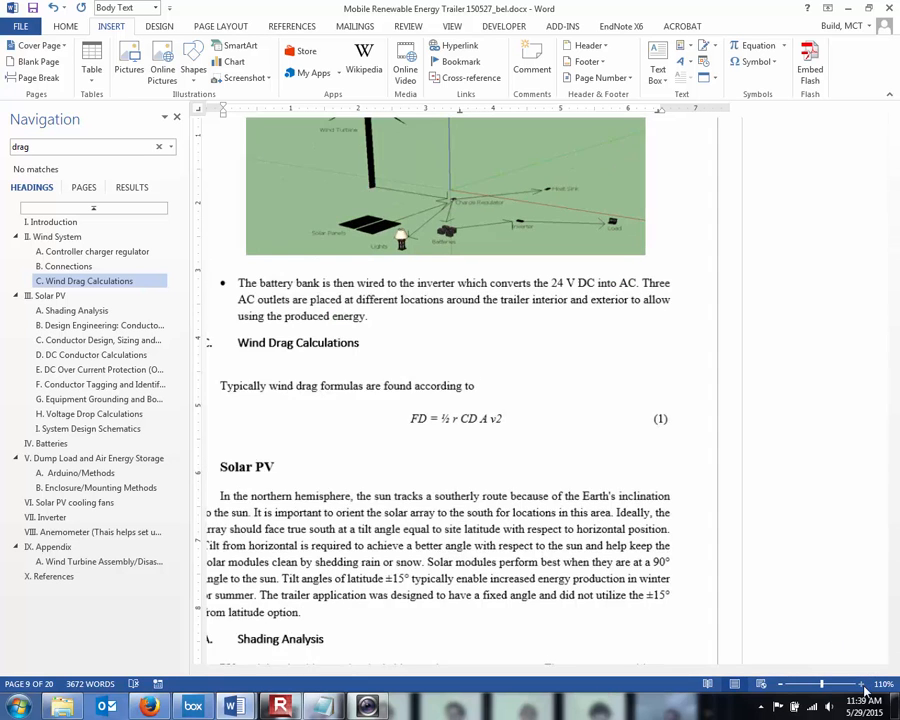
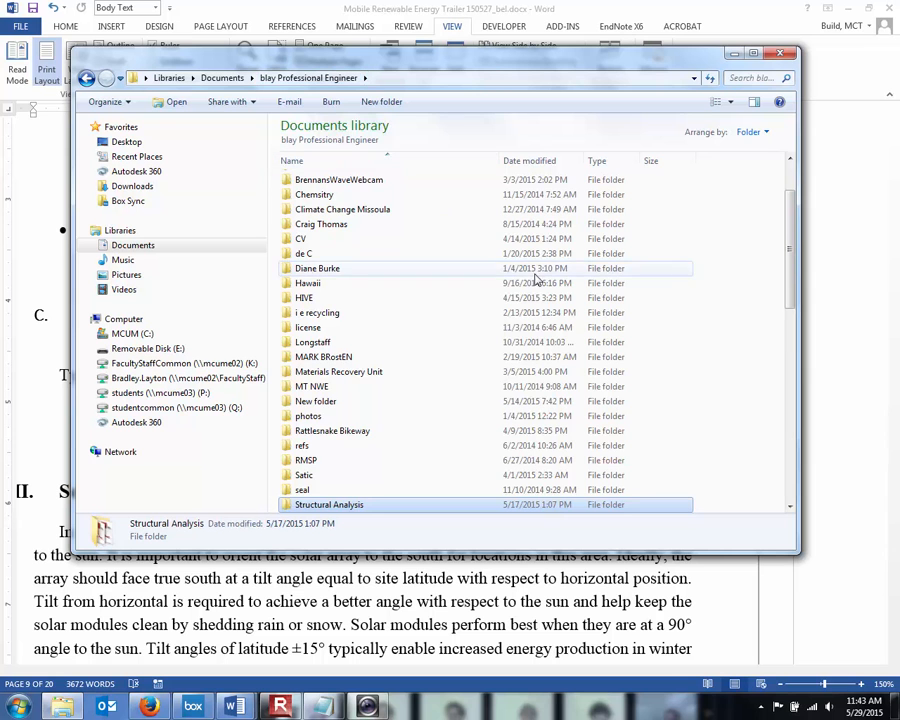
Step: Open the wind_load.xlsx workbook from the professional engineer folder in the Documents library
scroll(534, 284, down, 8)
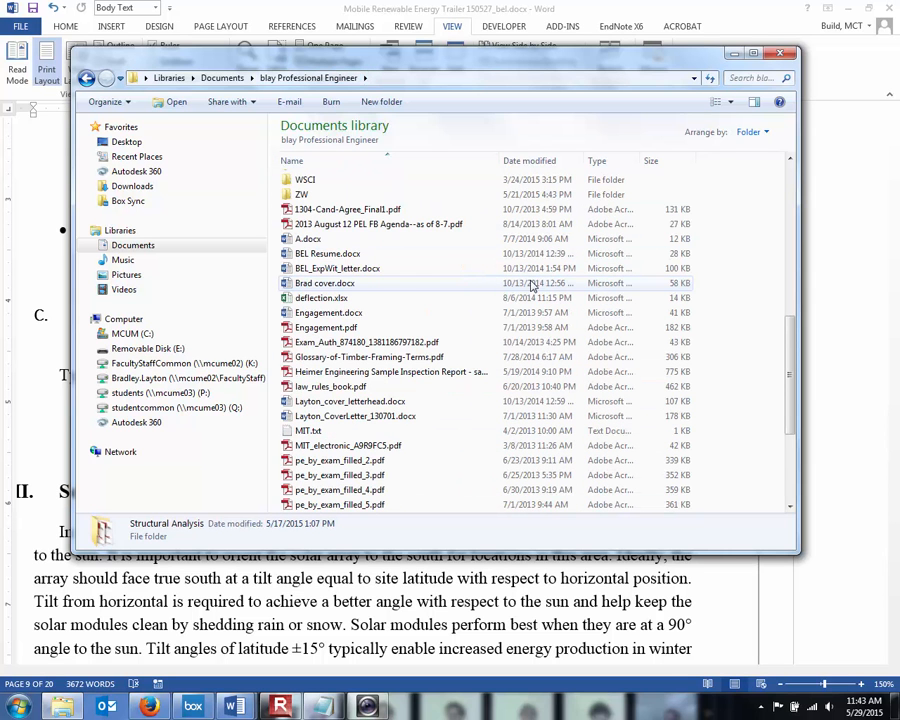
scroll(532, 285, down, 4)
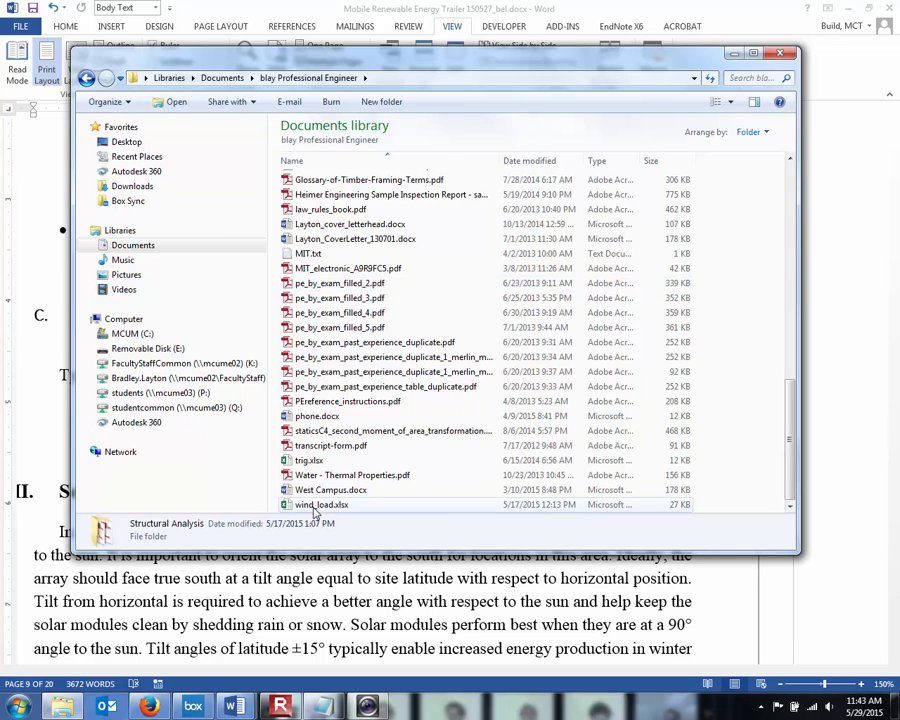
double_click(314, 506)
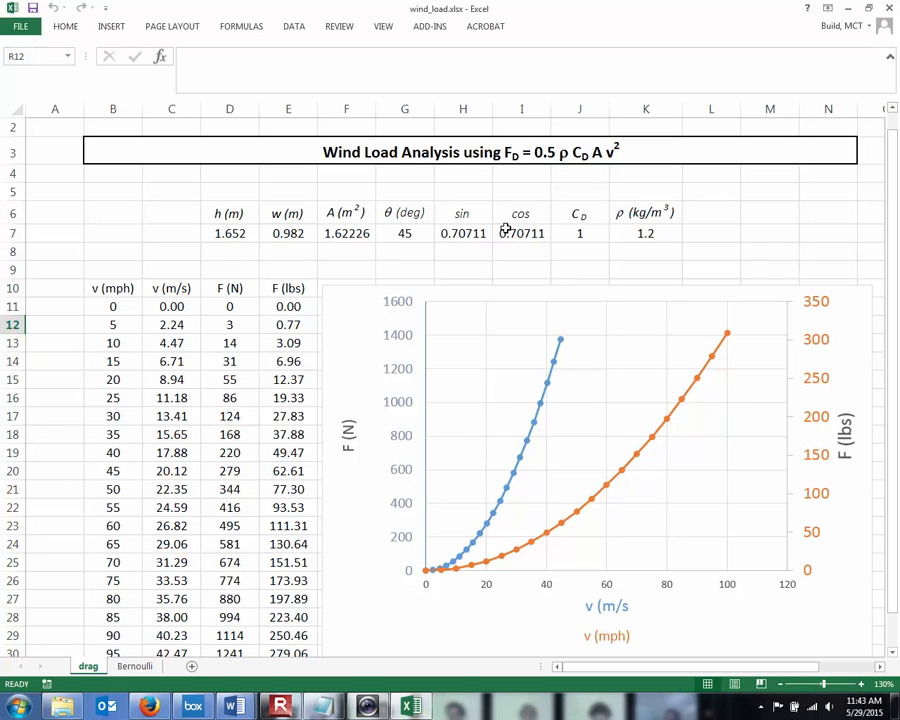
Step: Set the wind load height h to 2 m and the width w to 4 m
click(227, 237)
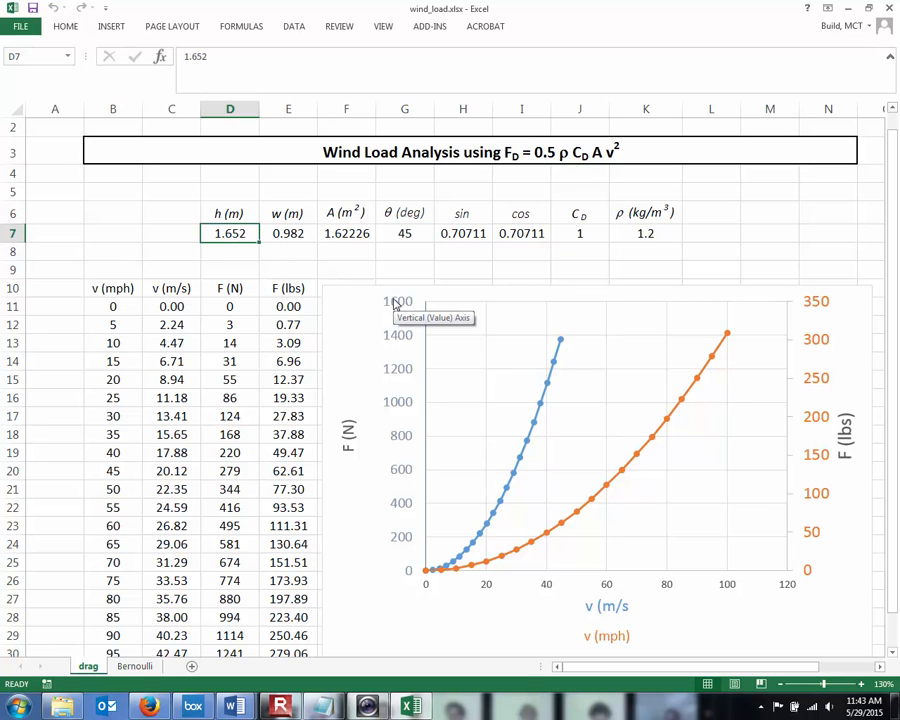
text(2)
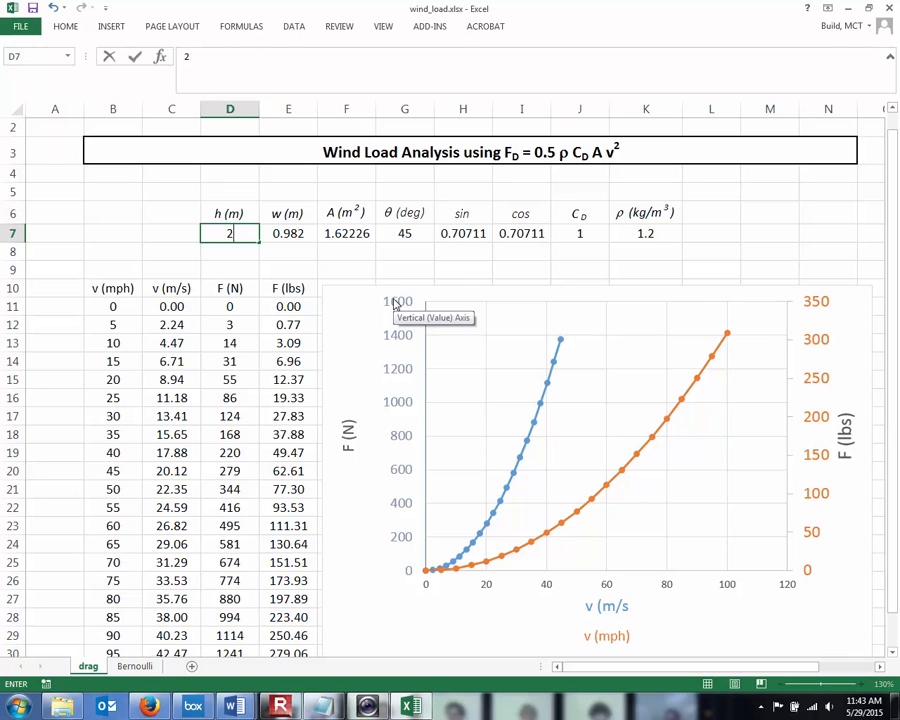
key(Tab)
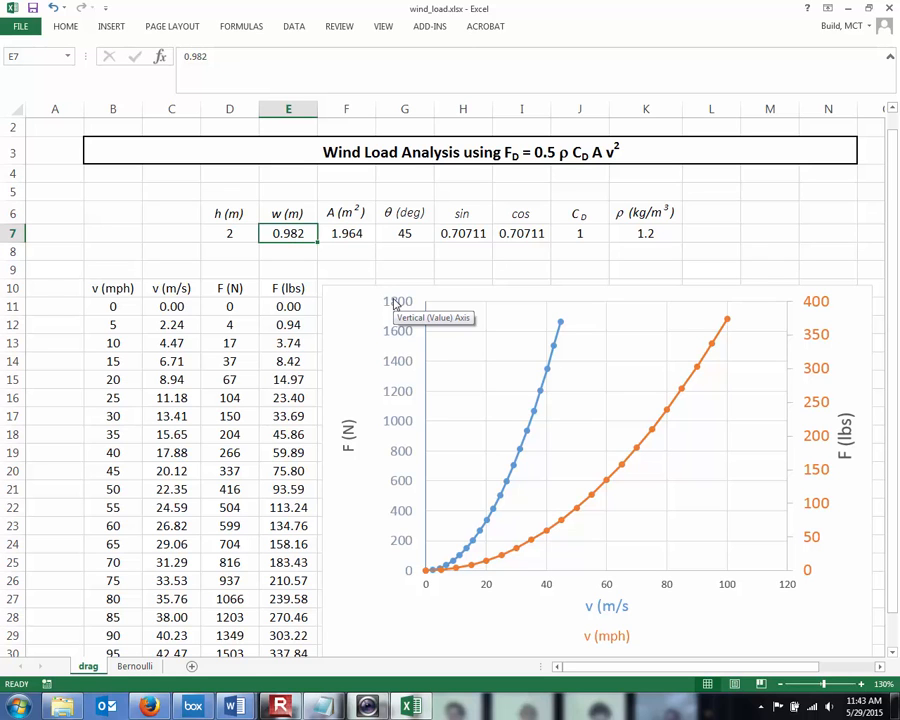
text(4)
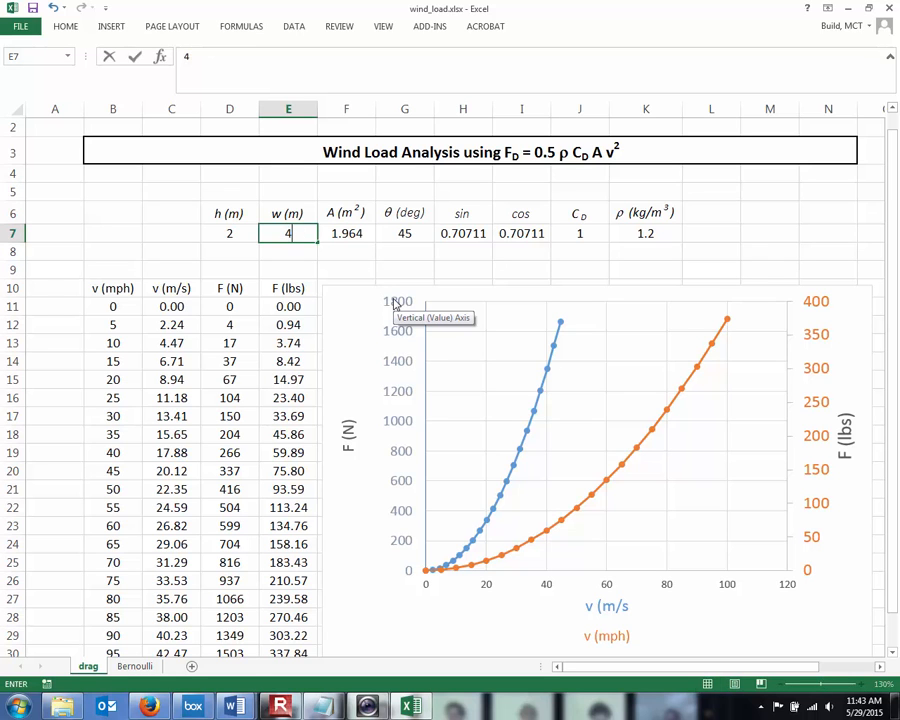
key(Tab)
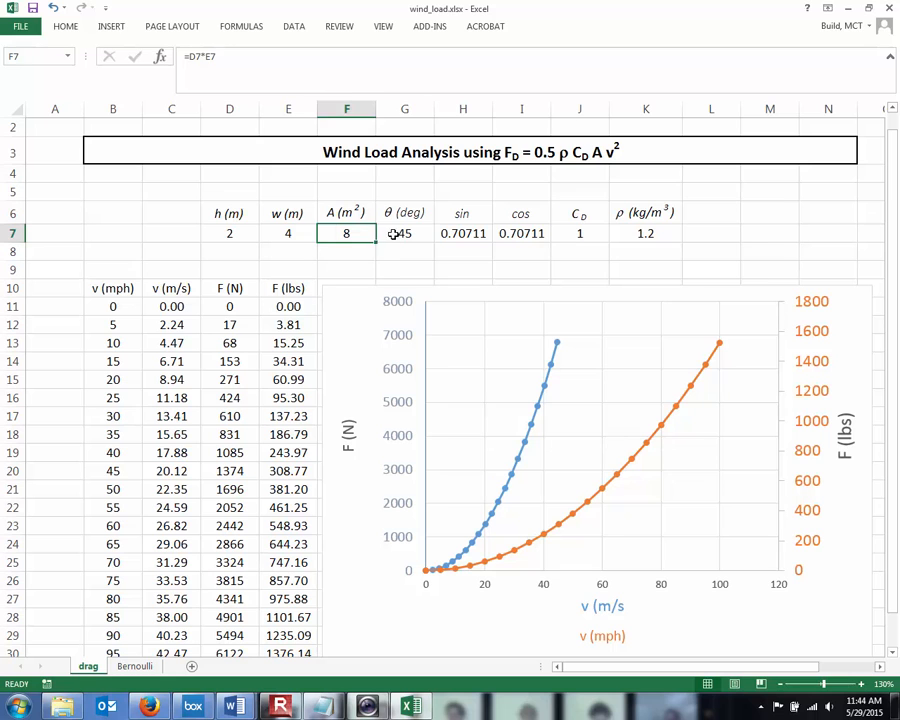
Step: Set the wind load angle θ to 90 degrees
click(392, 236)
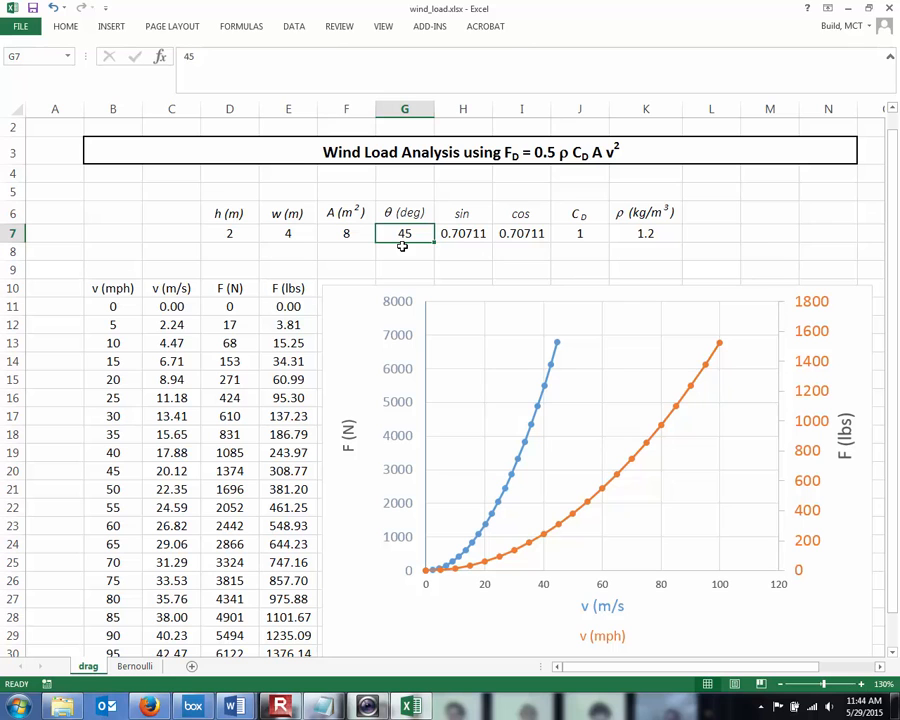
text(90)
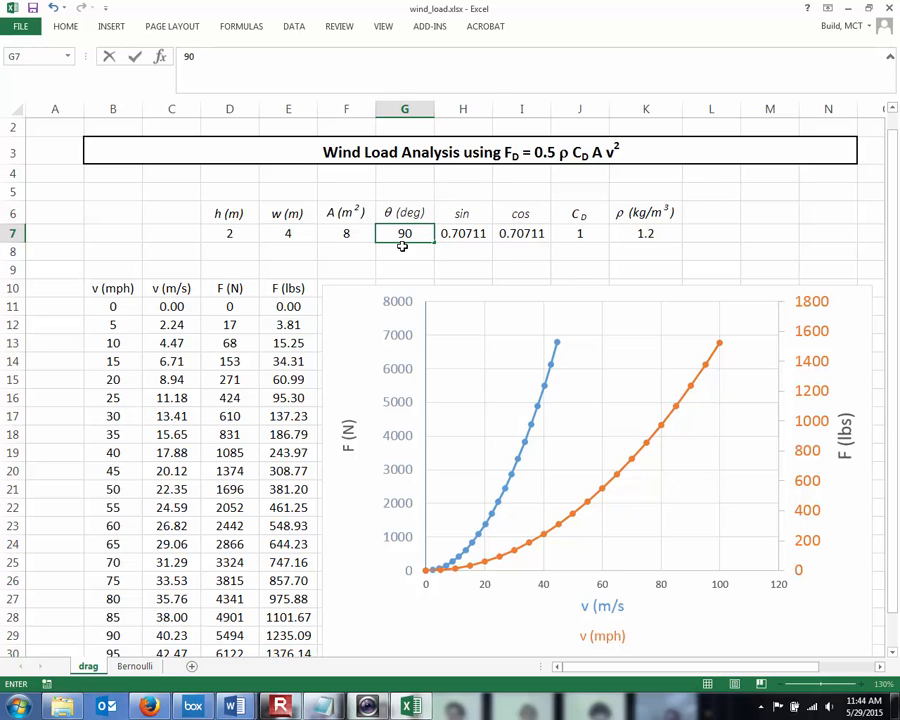
key(Tab)
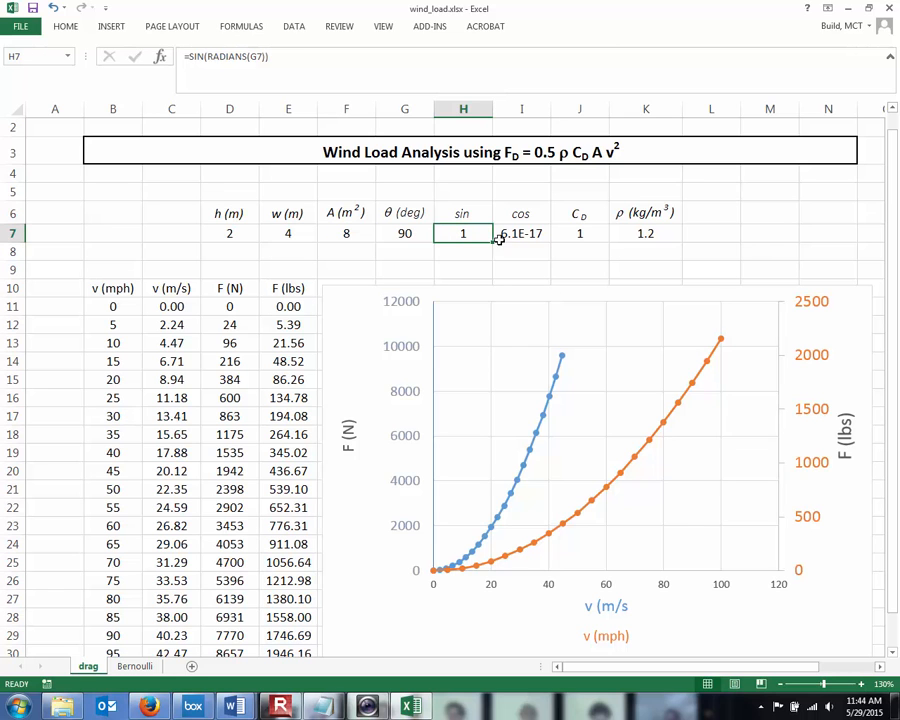
Step: Format the cosine value in cell I7 with the Number category at two decimal places
click(526, 234)
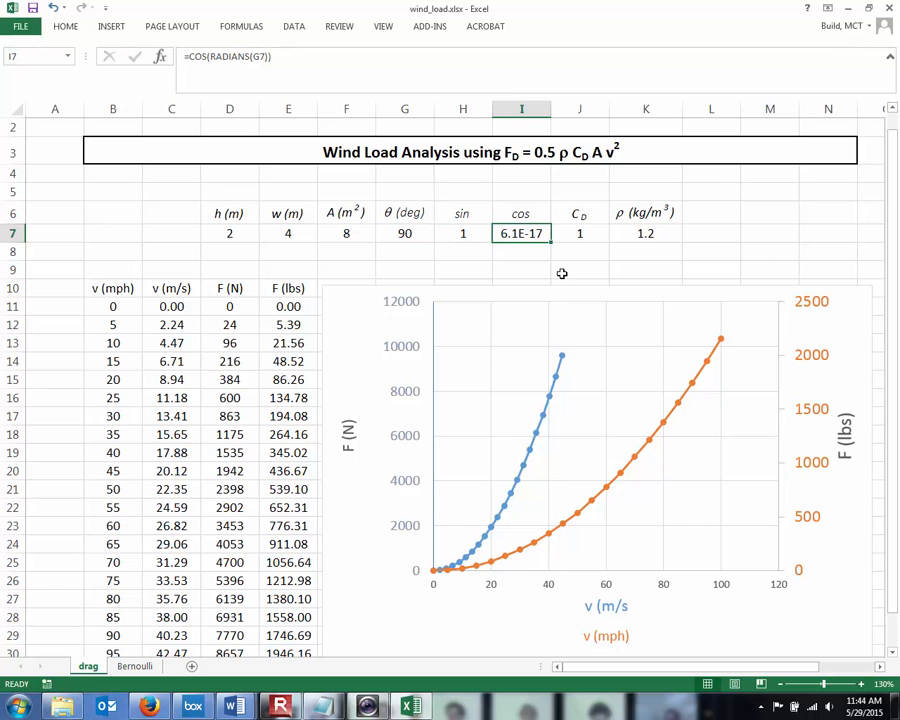
key(ctrl+1)
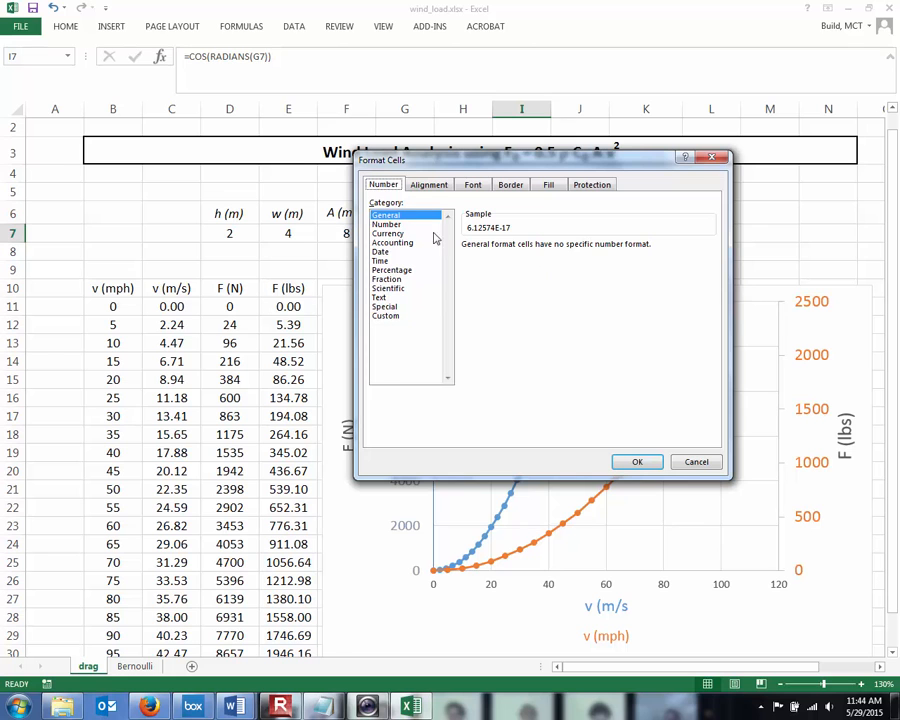
key(Down)
click(630, 461)
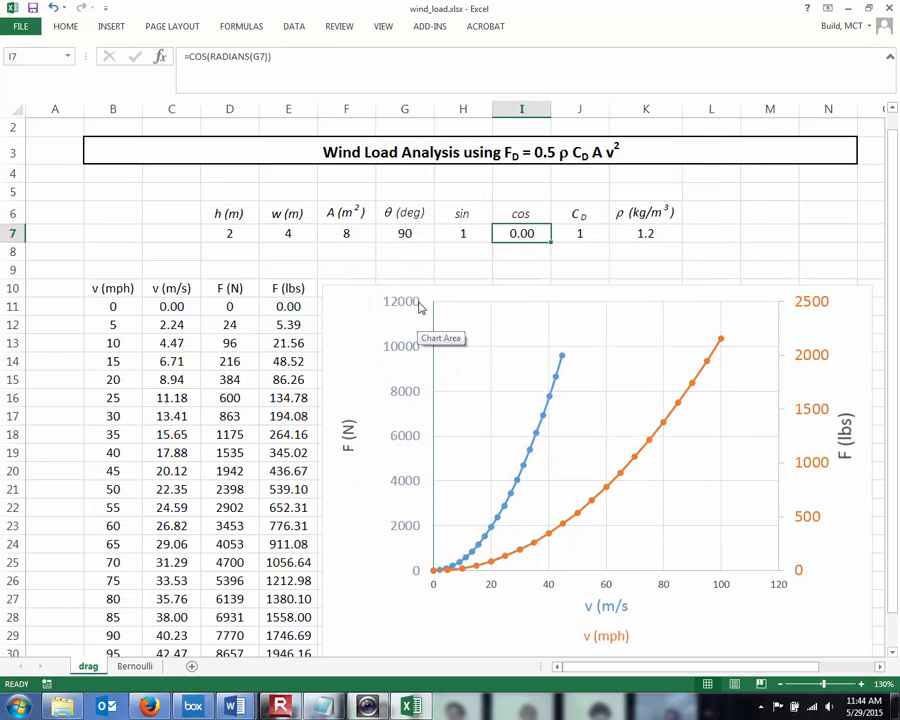
click(512, 258)
Step: Look up the cube's drag coefficient in Wikipedia's Drag coefficient article in Firefox, and set C_D in the Excel workbook to 1.05
click(579, 234)
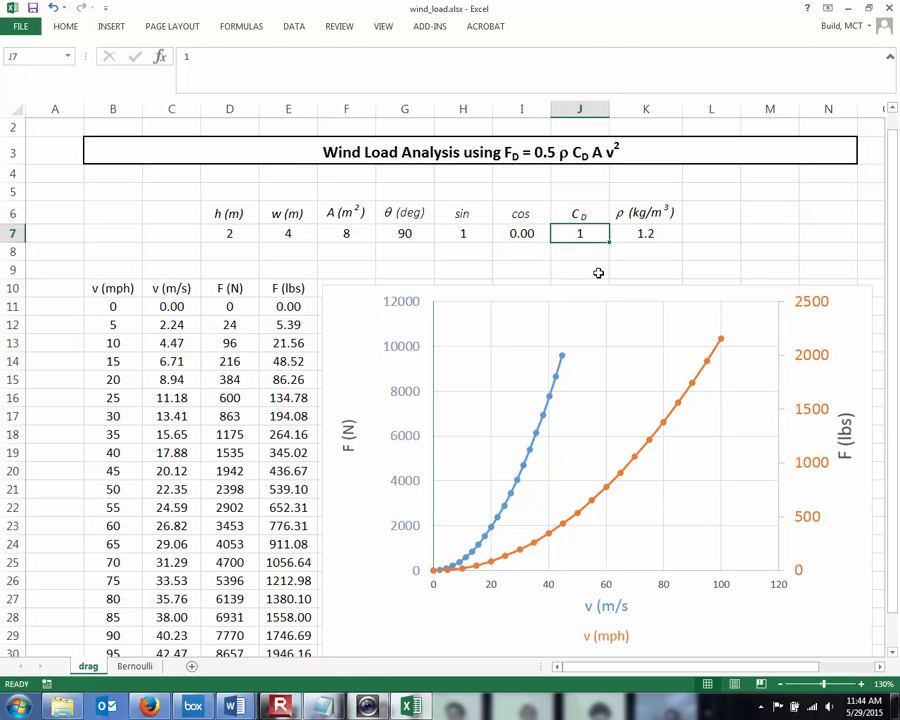
click(149, 706)
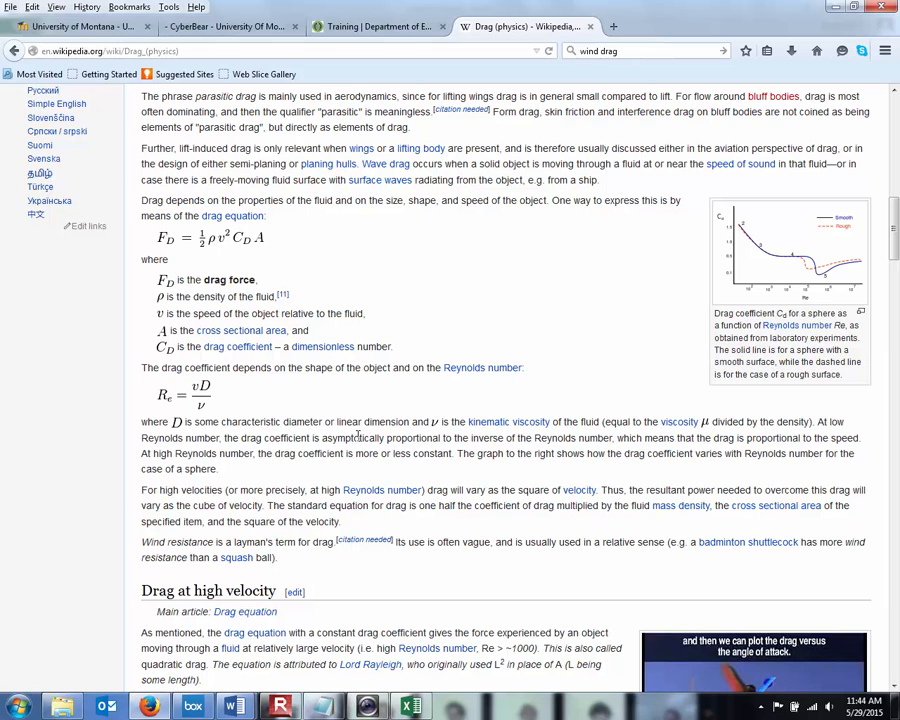
click(253, 348)
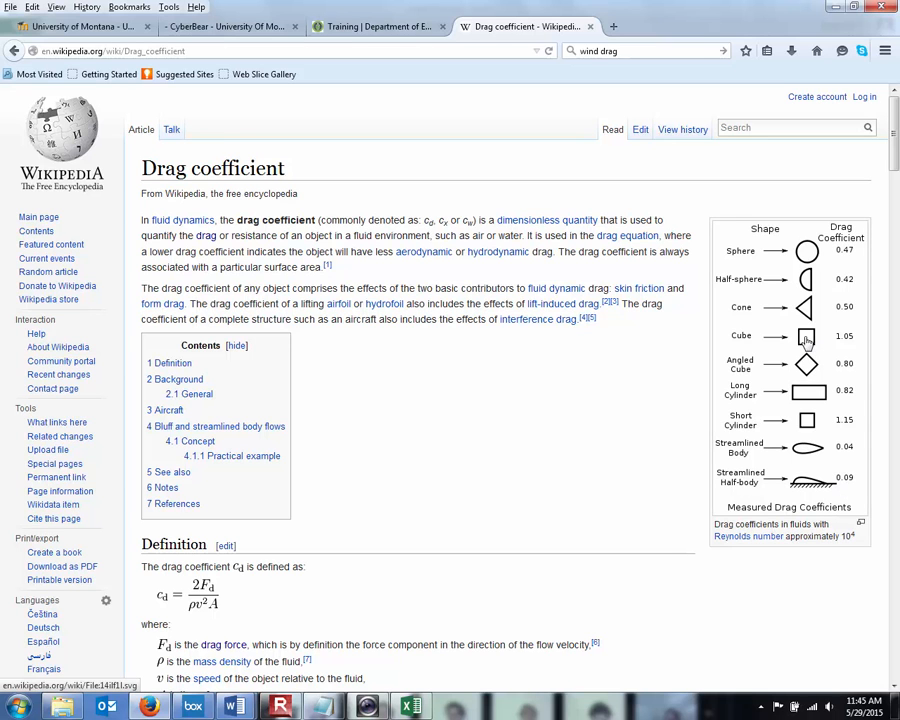
key(alt+Tab)
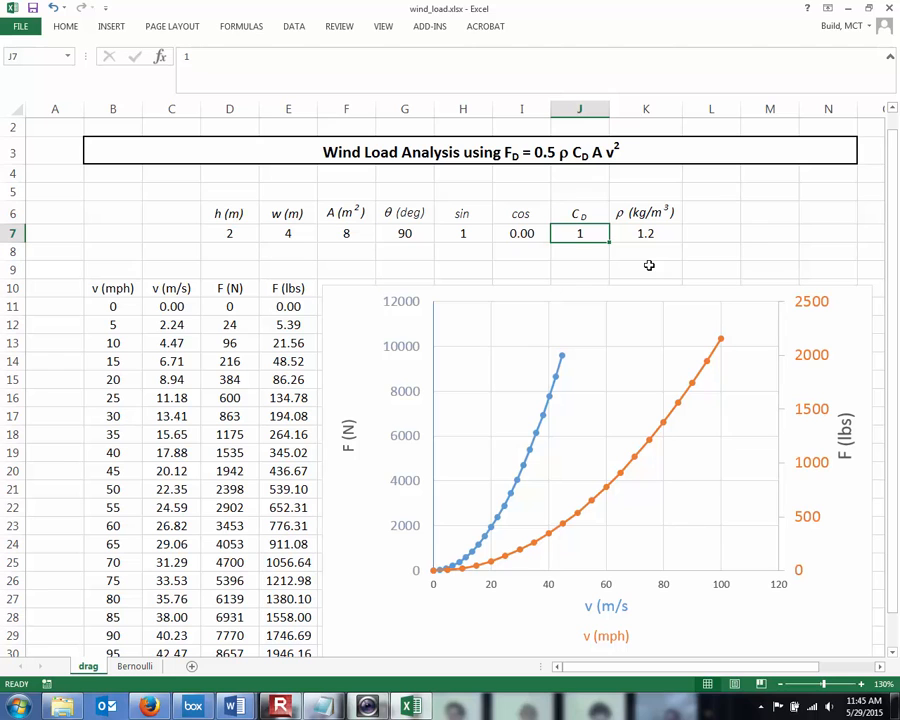
text(1.05)
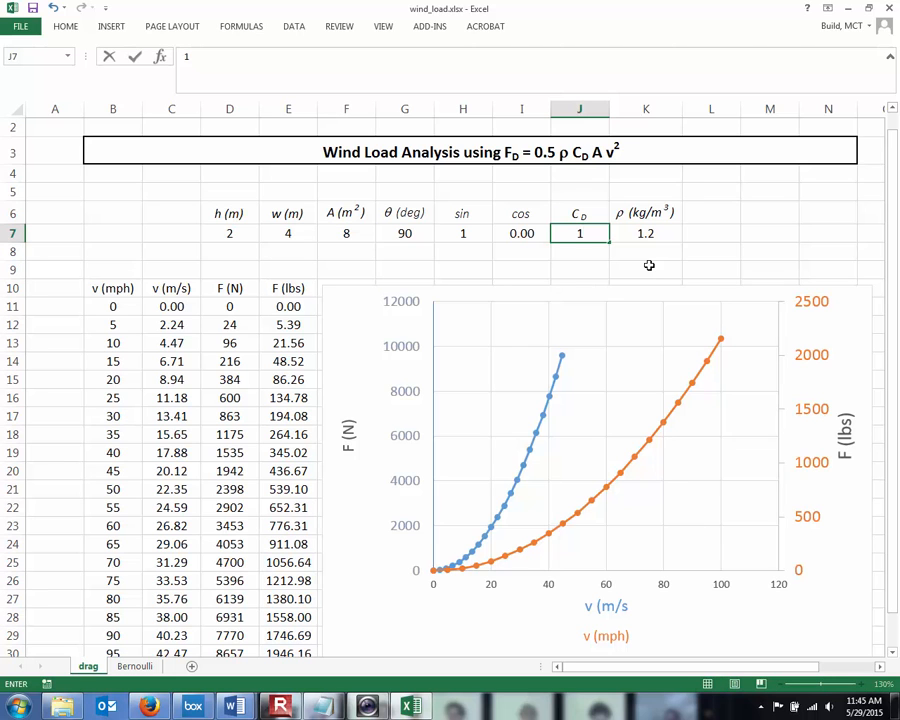
key(Return)
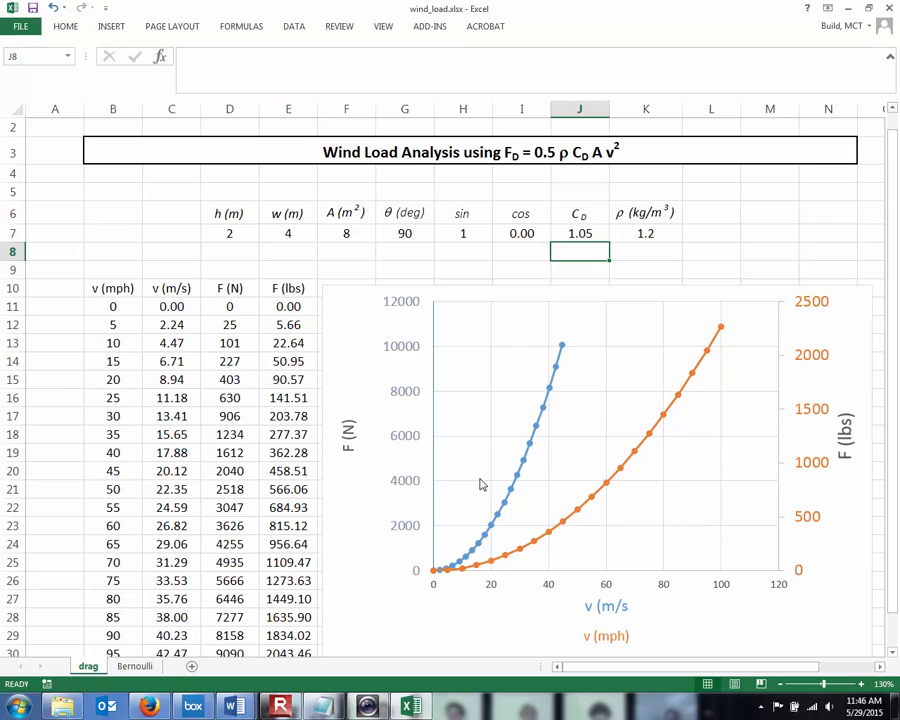
Step: Examine the drag force at 60 mph in the wind load table and on the chart's mph curve
scroll(445, 472, down, 2)
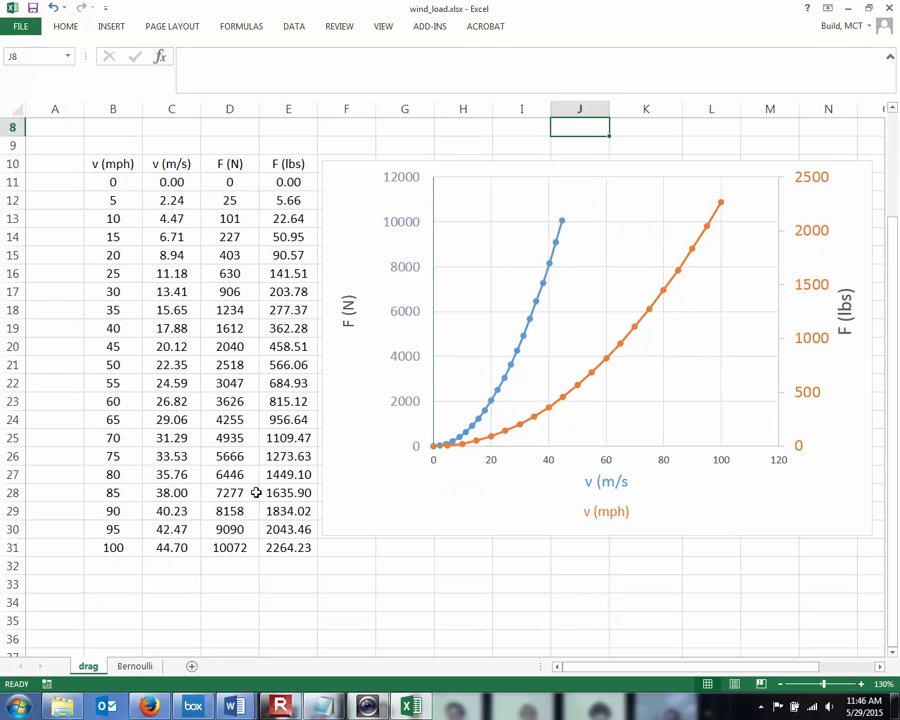
click(113, 402)
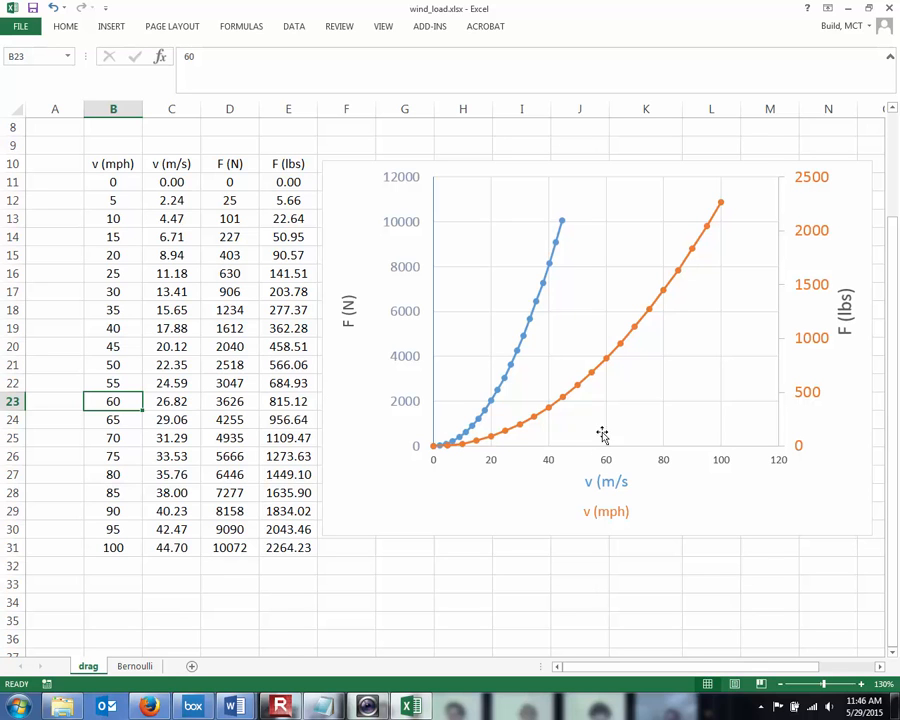
scroll(602, 432, up, 2)
scroll(602, 427, down, 2)
scroll(602, 428, up, 1)
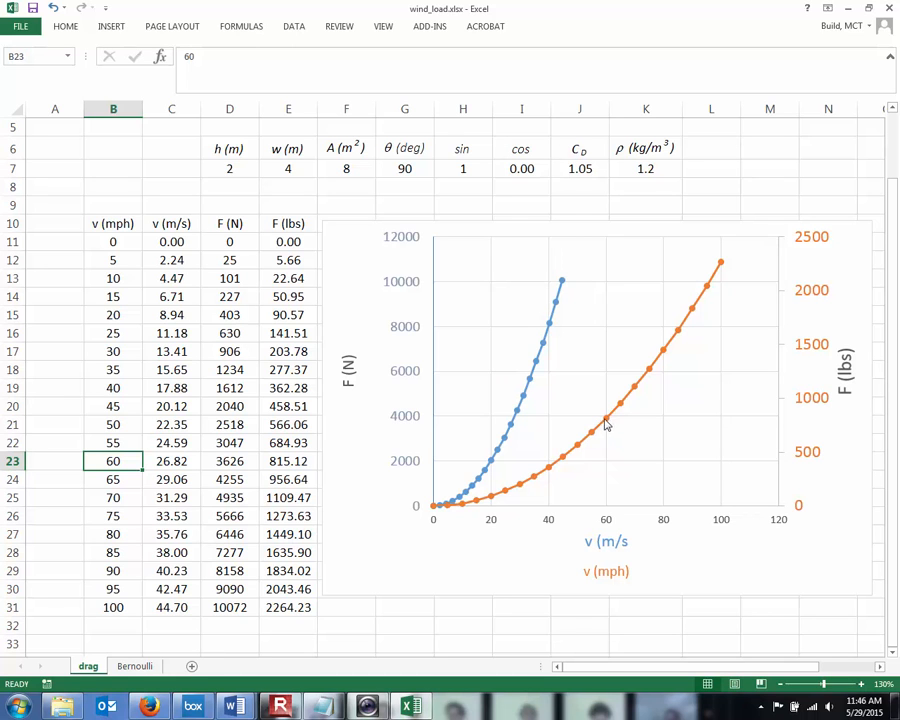
mouse_move(604, 421)
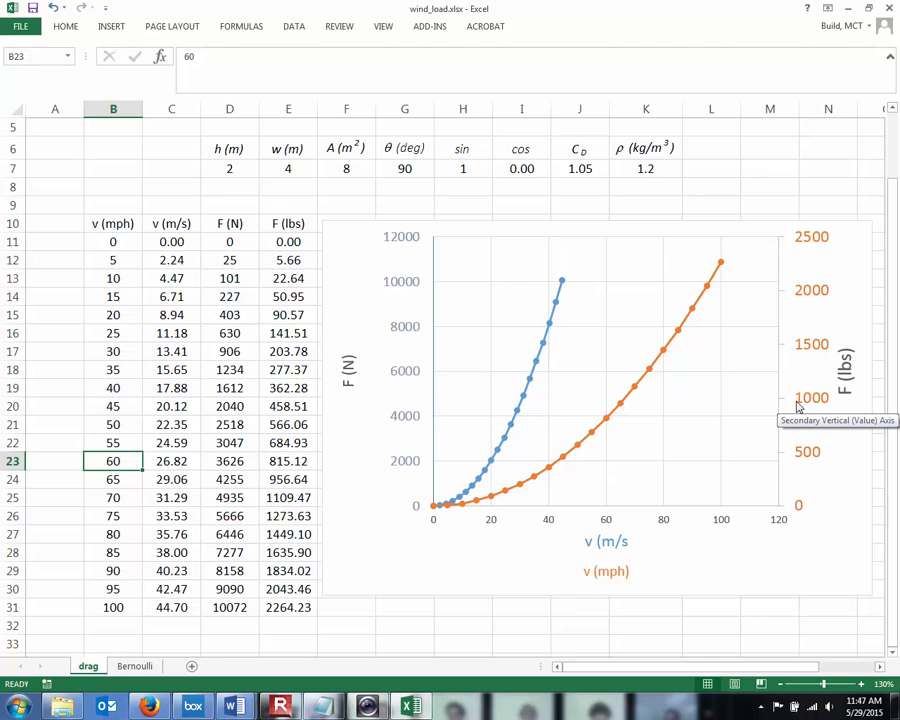
Step: Return to the Word report and review Figure 2 and its caption in the Wind System section
key(alt+Tab)
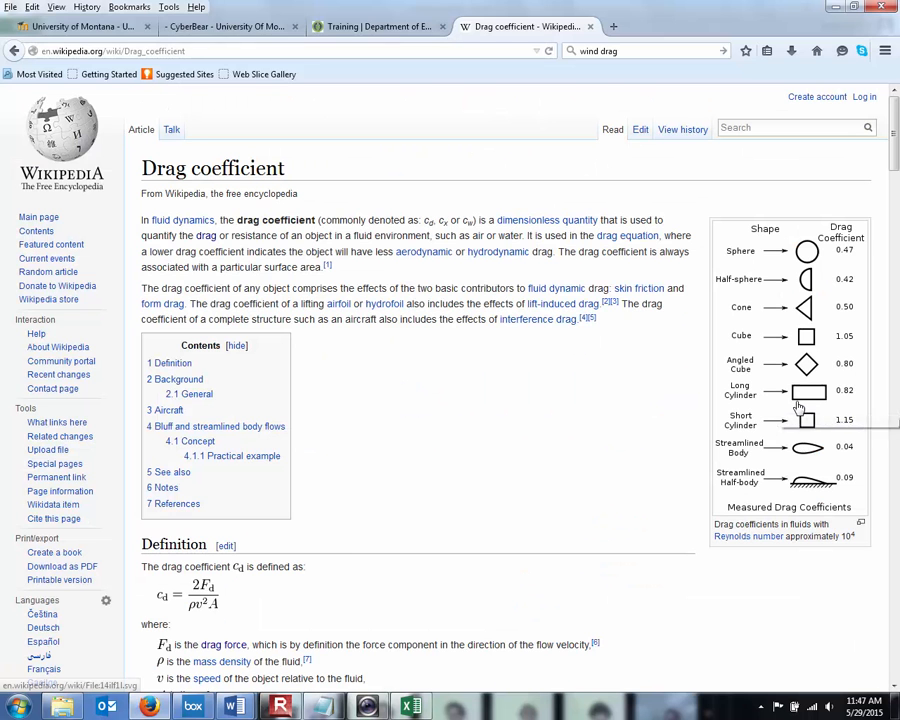
key(alt+Tab)
key(Tab)
key(Tab)
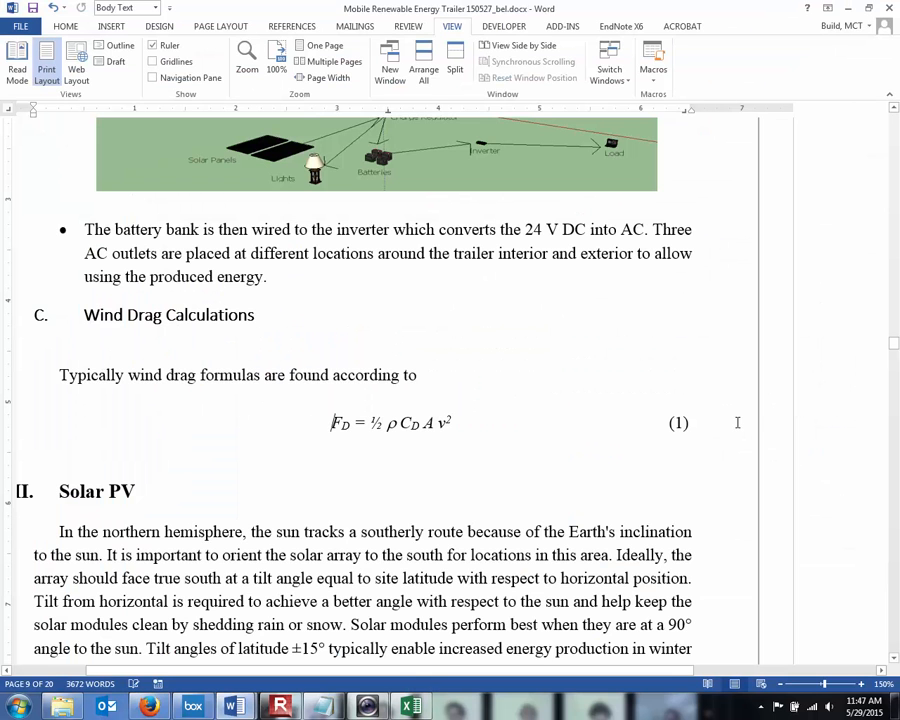
scroll(571, 420, up, 10)
scroll(572, 418, up, 20)
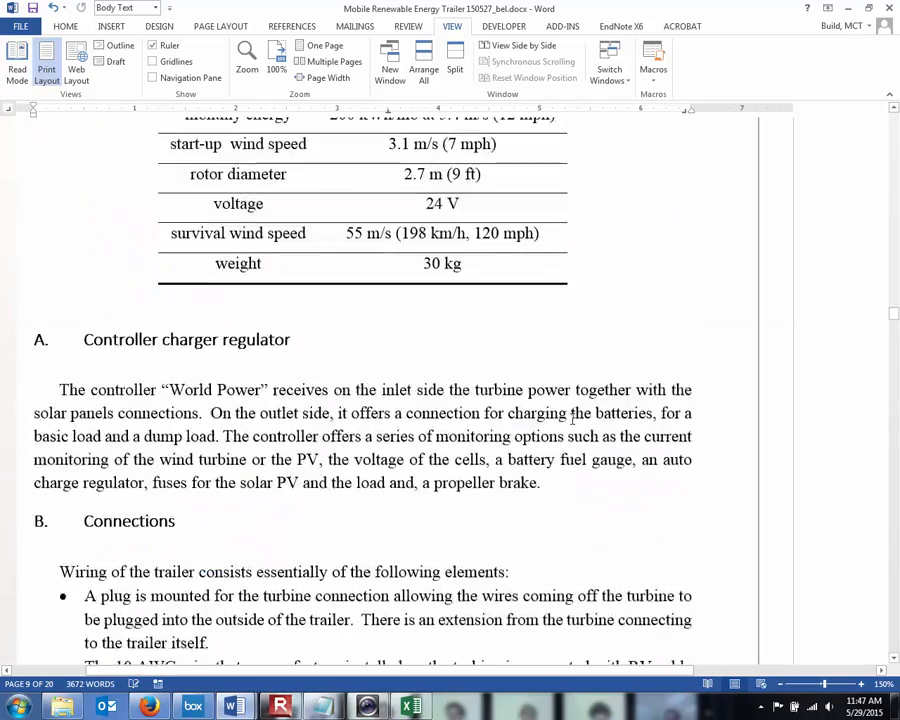
scroll(571, 420, up, 3)
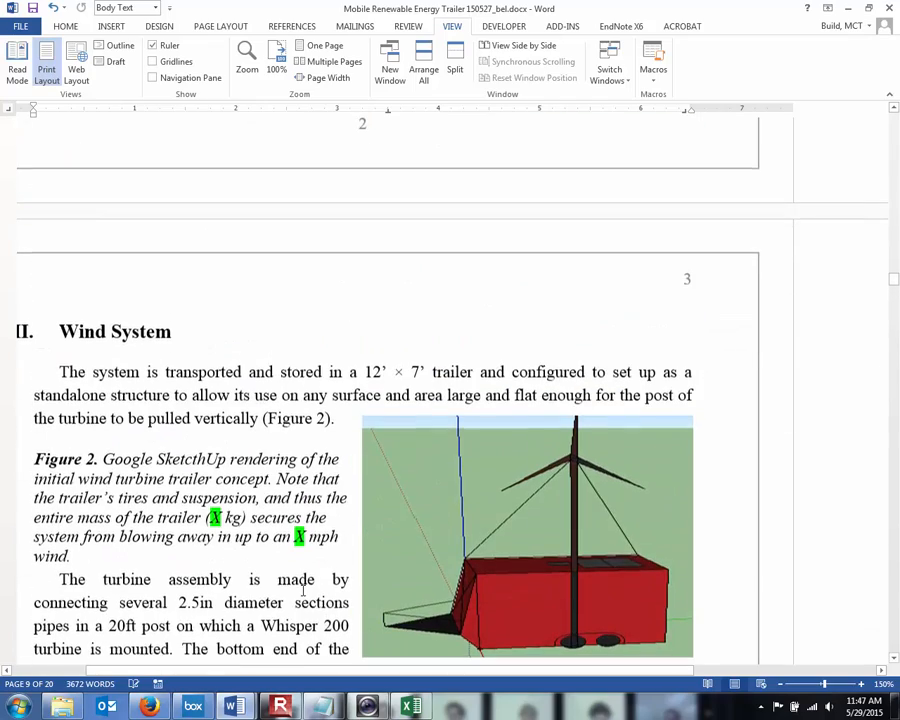
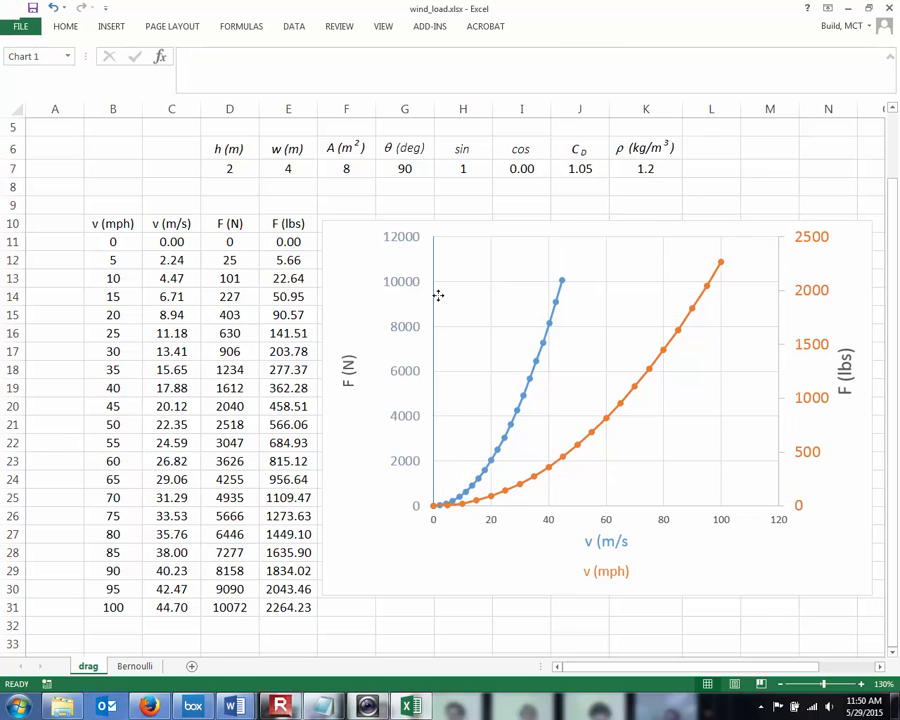
Step: Select the wind load chart in Excel, then place the insertion point on Word's empty line above the Figure 4 caption with formatting marks shown
click(342, 240)
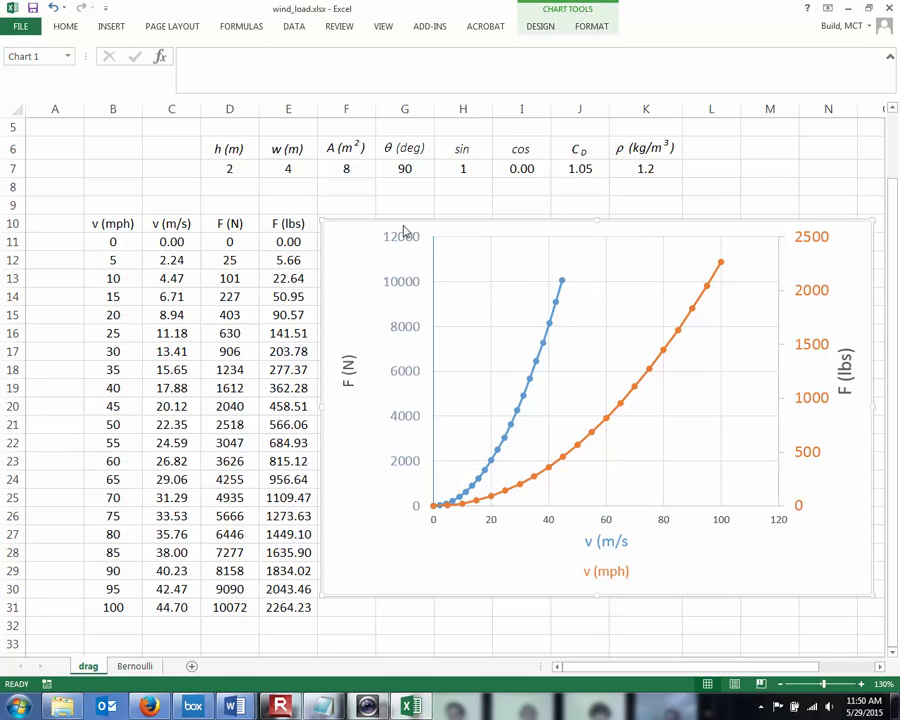
right_click(358, 251)
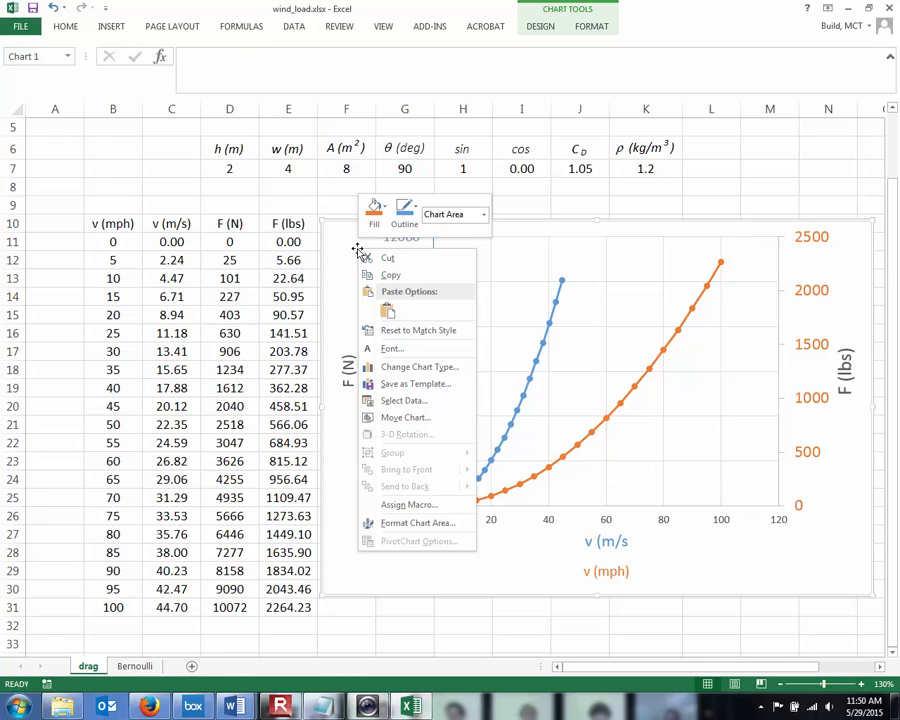
key(alt+Tab)
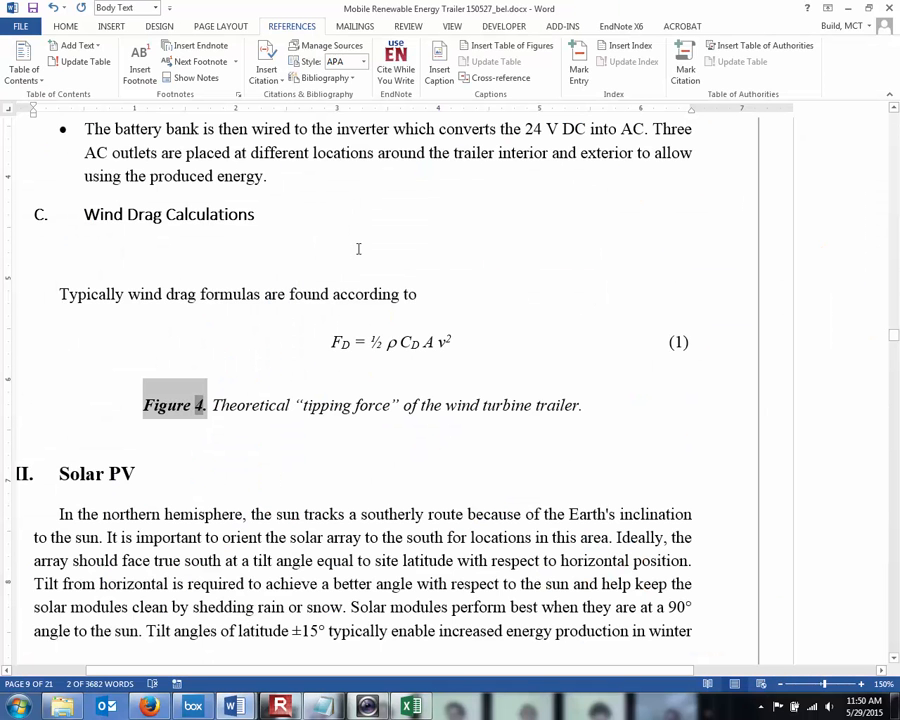
click(378, 384)
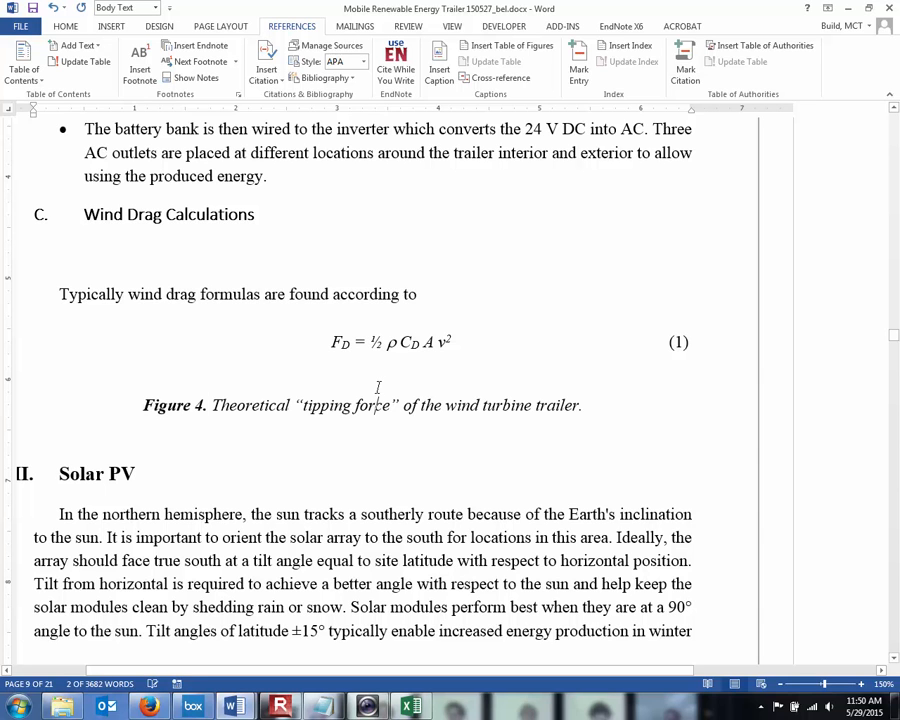
click(455, 370)
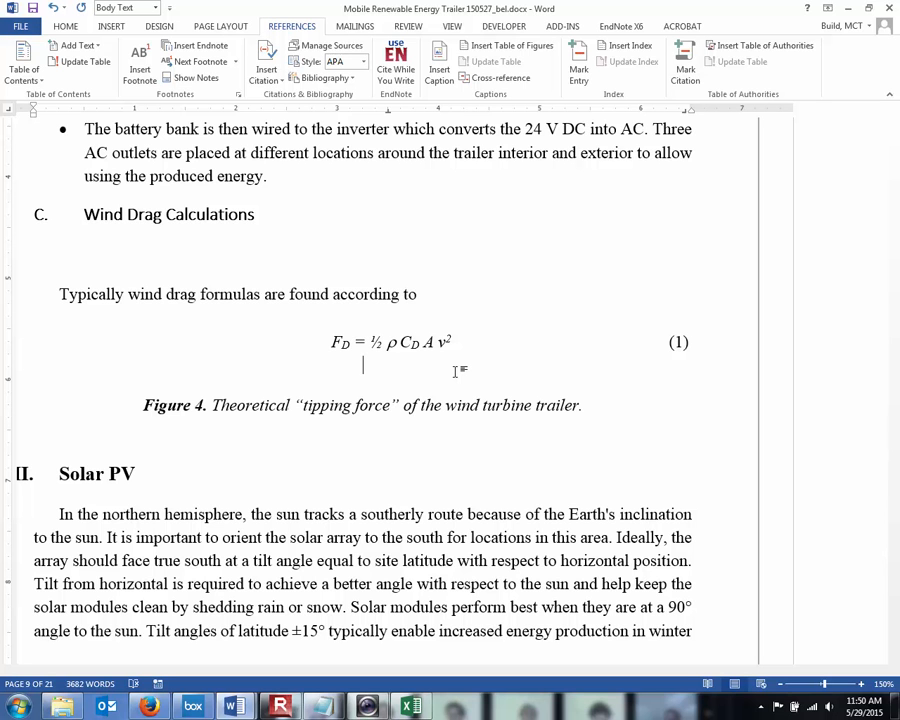
key(alt+Tab)
key(alt+Tab)
key(ctrl+shift+8)
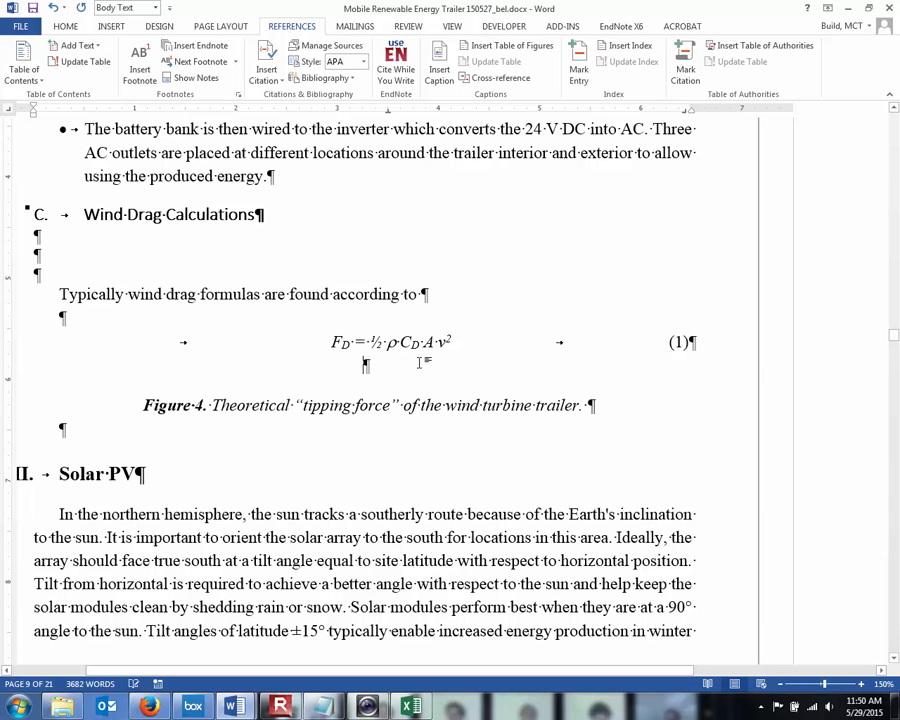
Step: Copy the wind load chart from Excel and paste it into the Word report as a picture above the Figure 4 caption
click(65, 26)
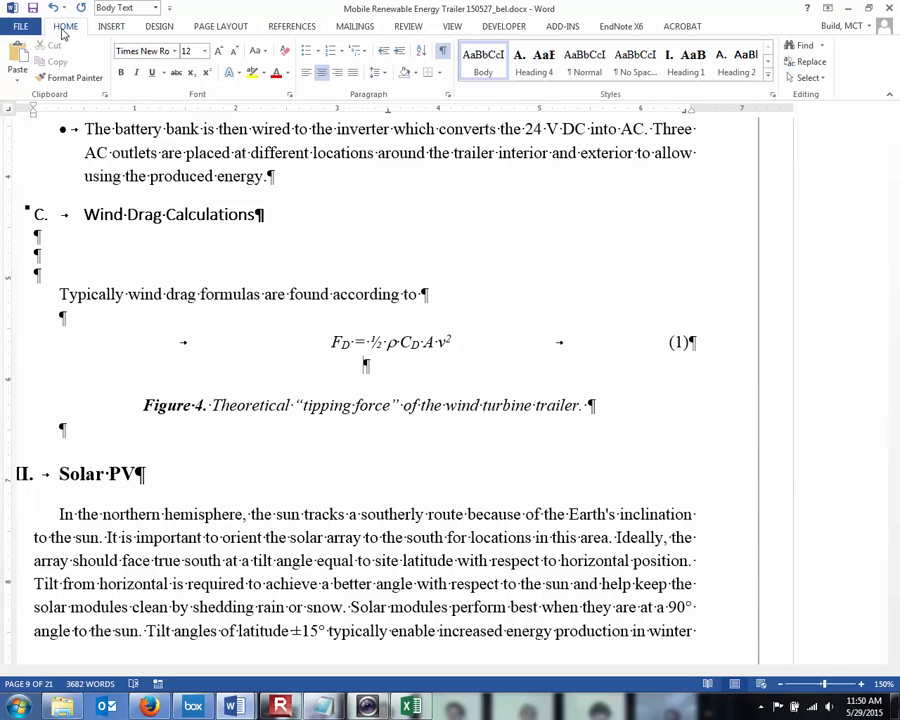
click(18, 82)
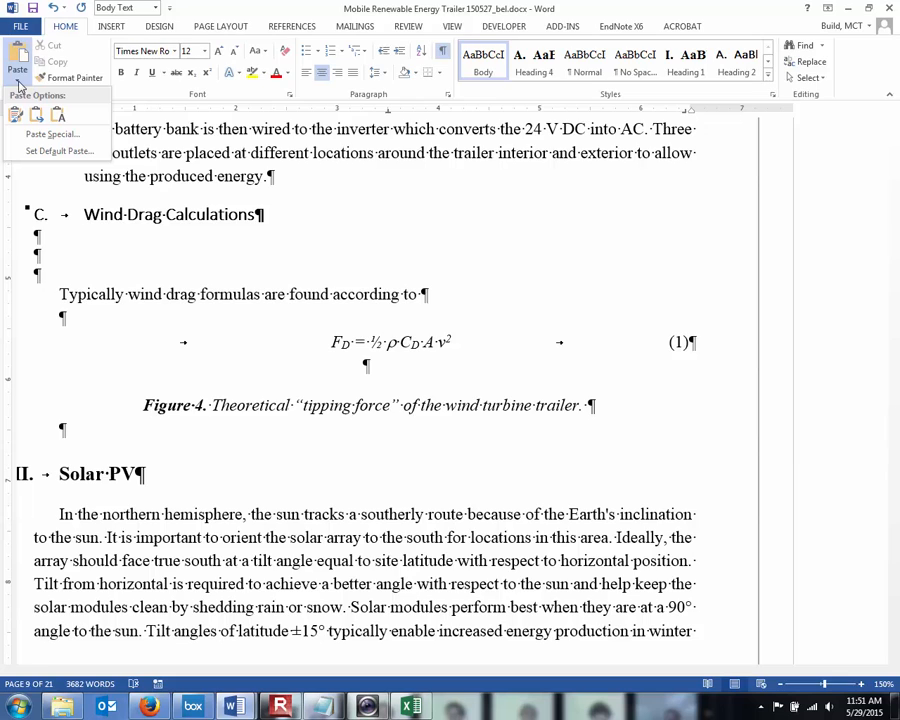
key(alt+Tab)
right_click(347, 249)
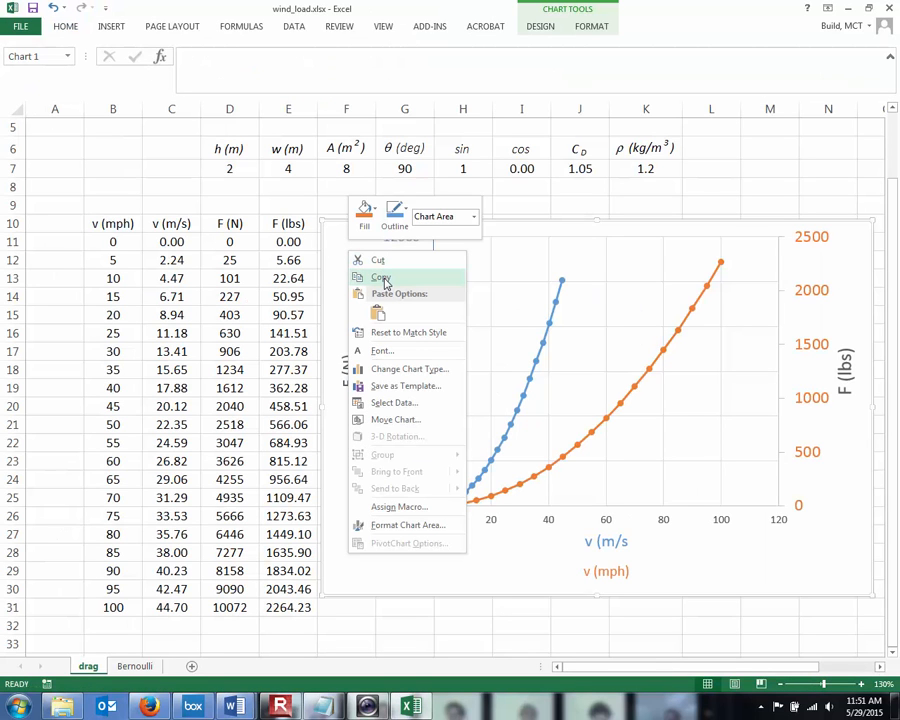
click(385, 279)
key(alt+Tab)
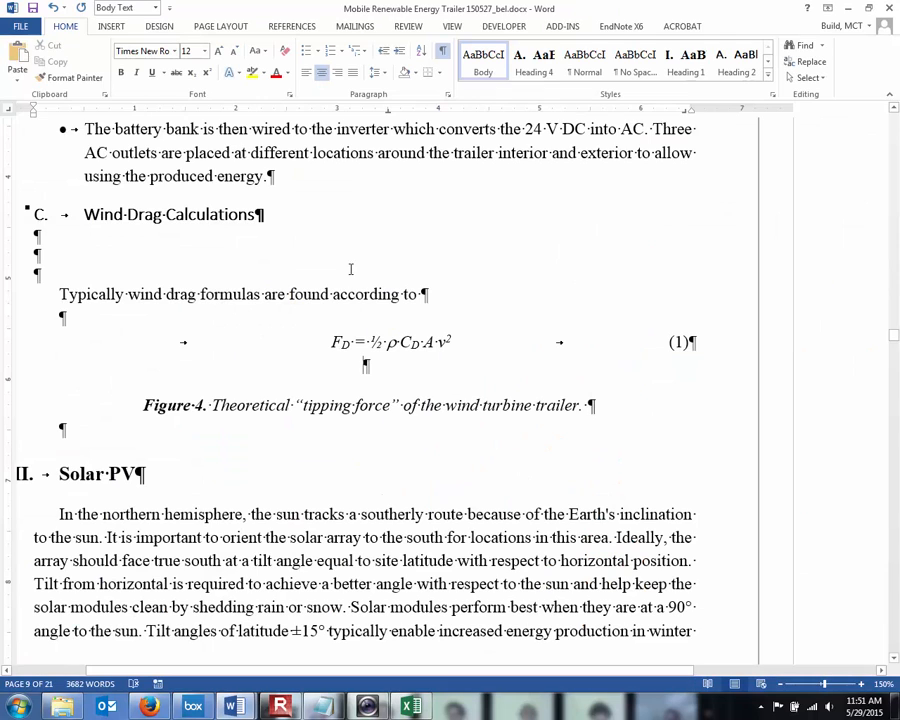
click(23, 84)
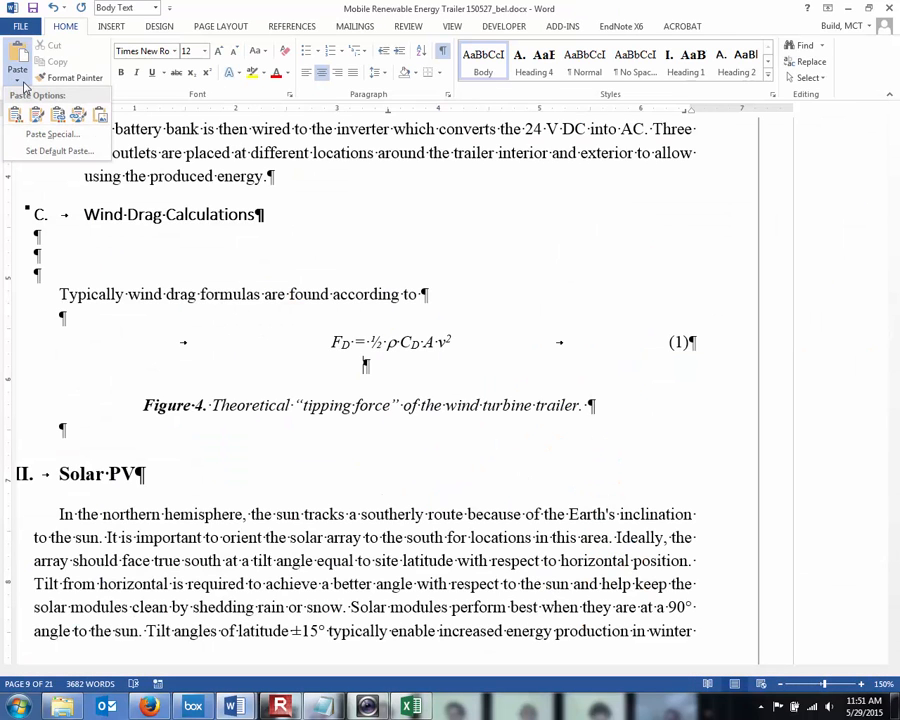
click(100, 121)
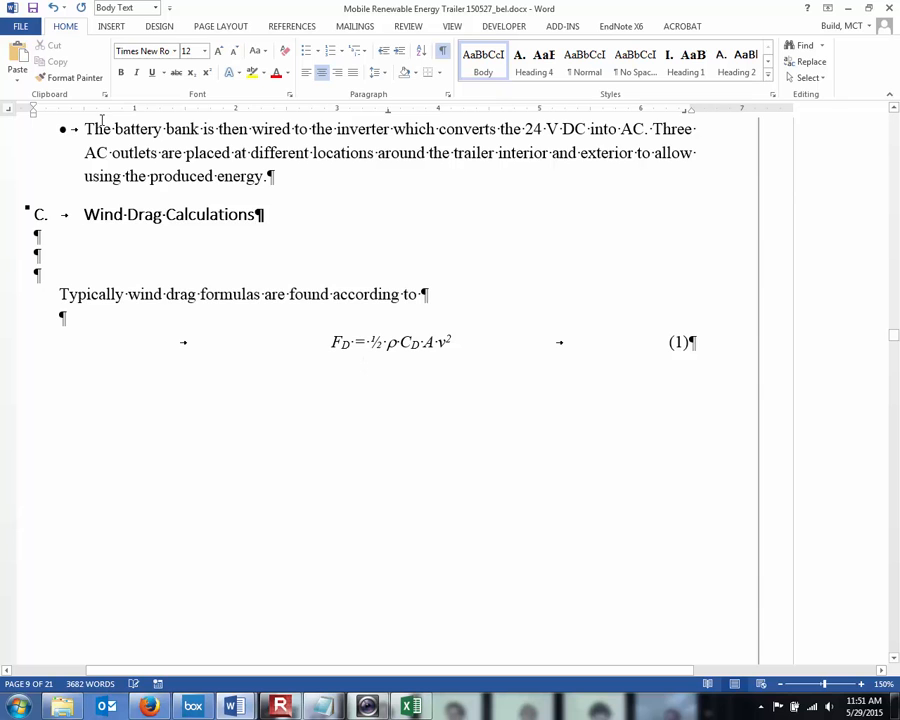
Step: Shrink the pasted chart picture proportionally to about 4 inches wide so it fits between Equation 1 and the Figure 4 caption
scroll(340, 363, down, 10)
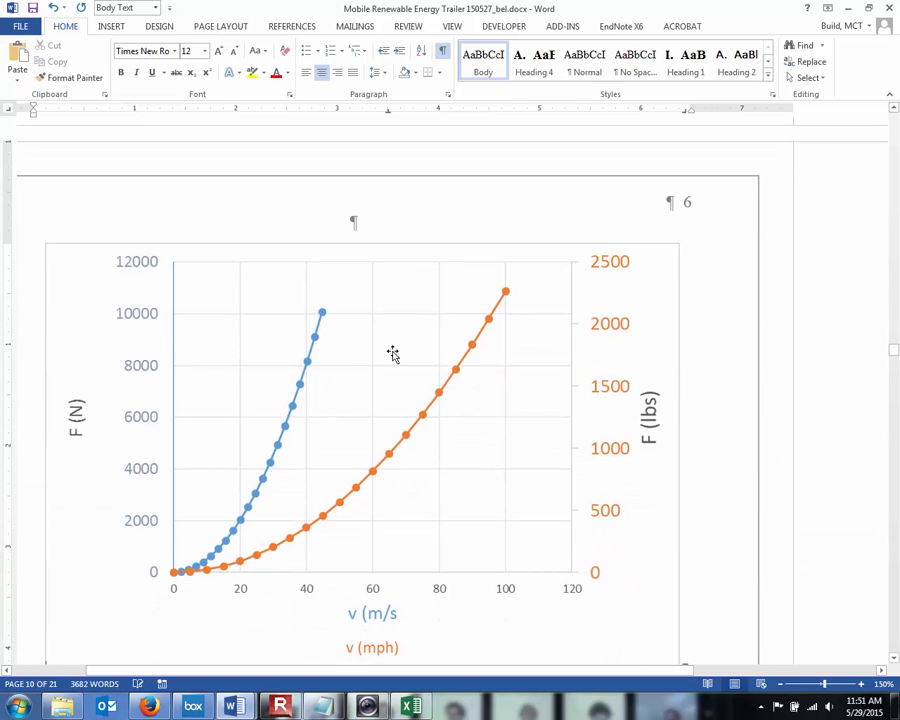
click(392, 354)
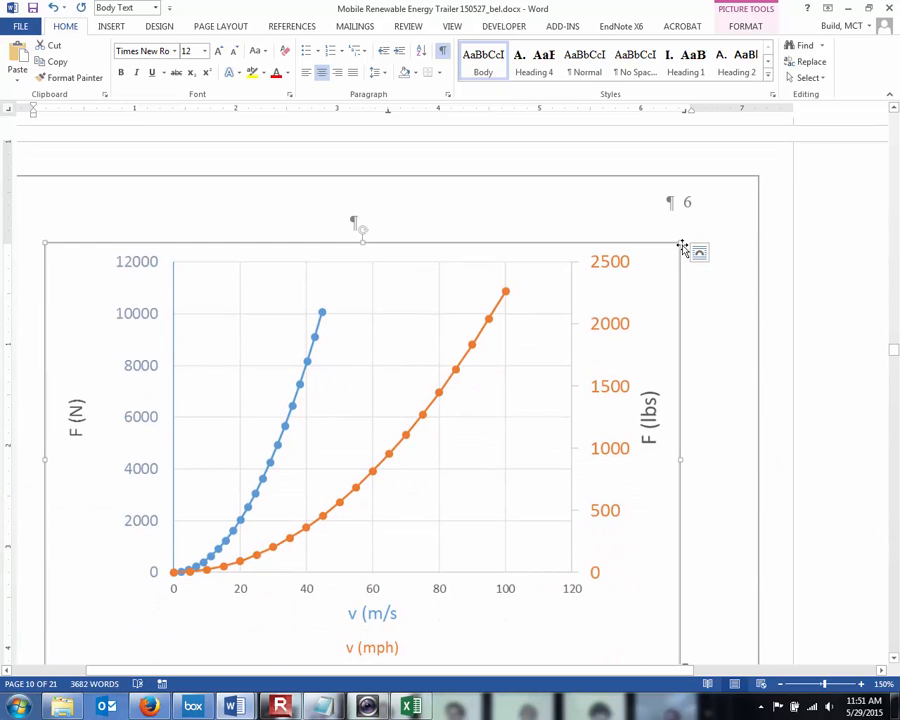
drag(681, 243, 337, 400)
scroll(486, 375, up, 7)
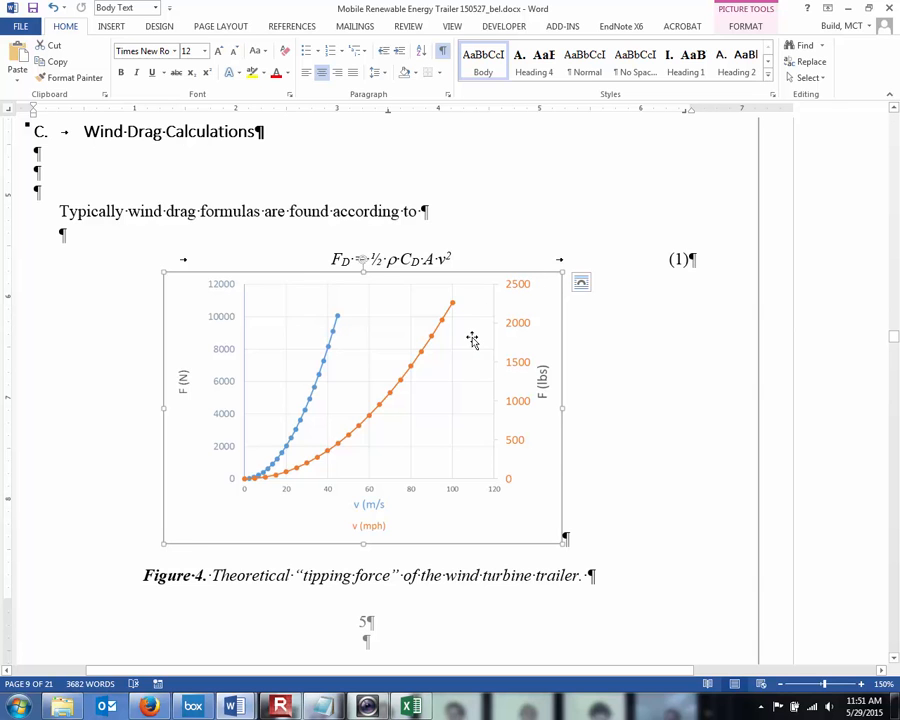
Step: In the Excel workbook, set the font size of the chart's primary vertical axis labels to 16
key(alt+Tab)
click(408, 283)
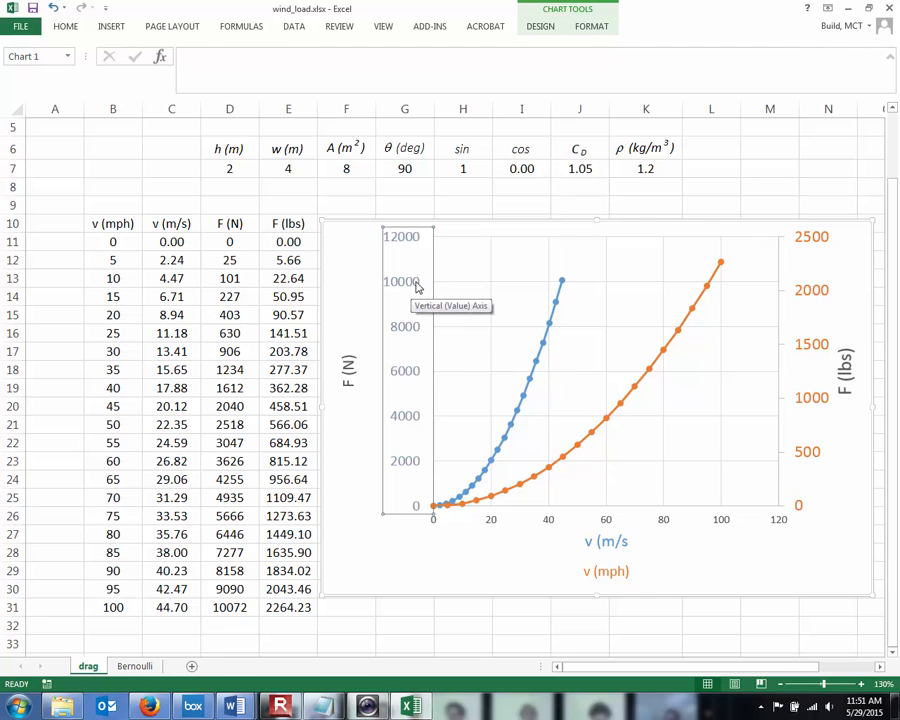
right_click(417, 287)
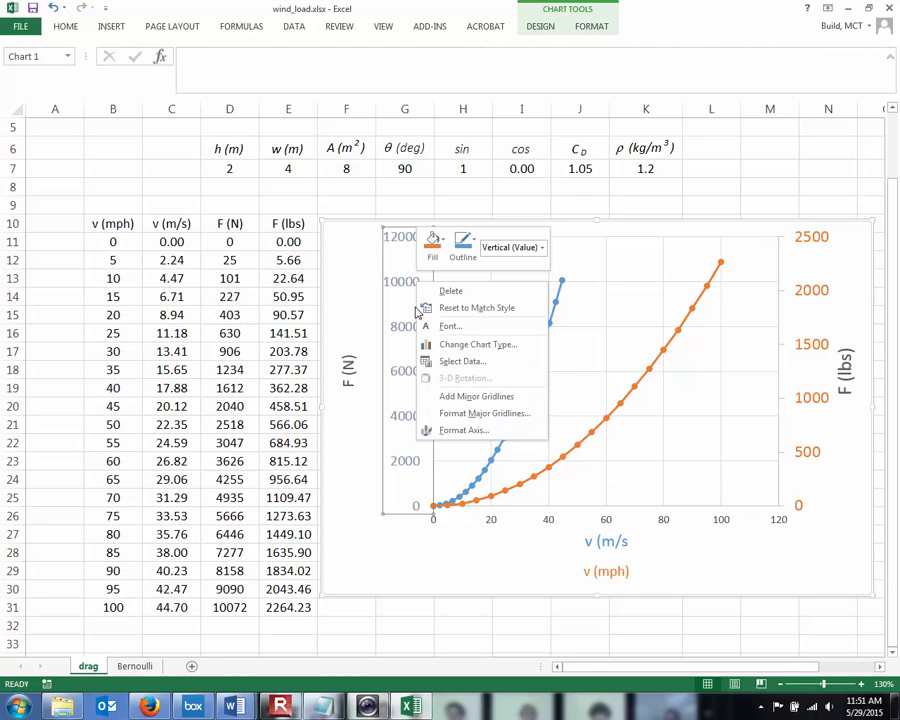
click(440, 326)
double_click(563, 297)
text(12.2)
drag(562, 298, 528, 299)
text(16)
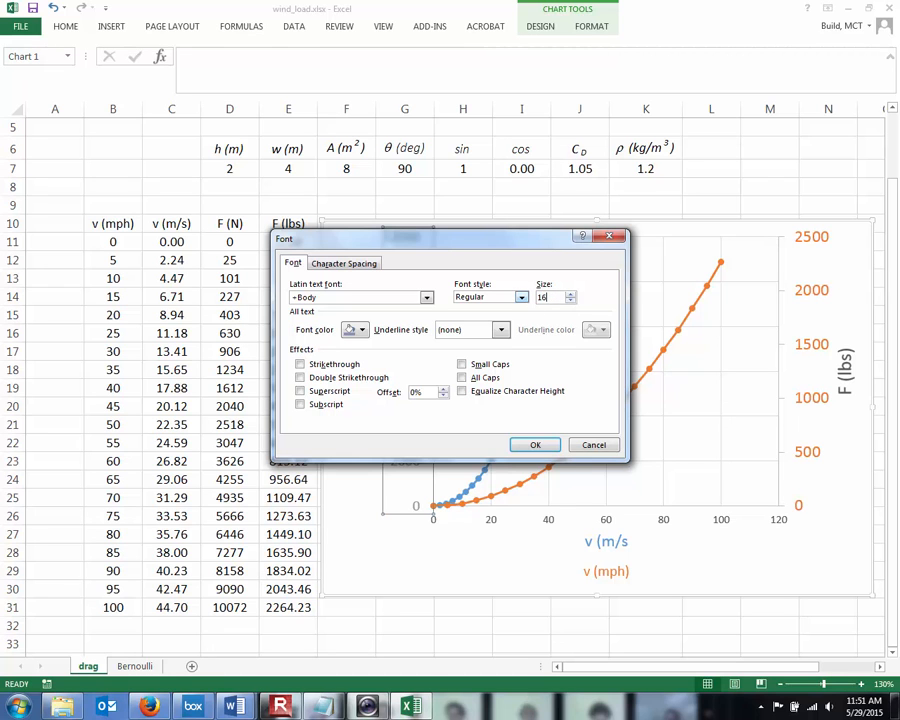
key(Return)
Step: Set the font size of the chart's F (N) axis title to 18
click(349, 375)
right_click(358, 356)
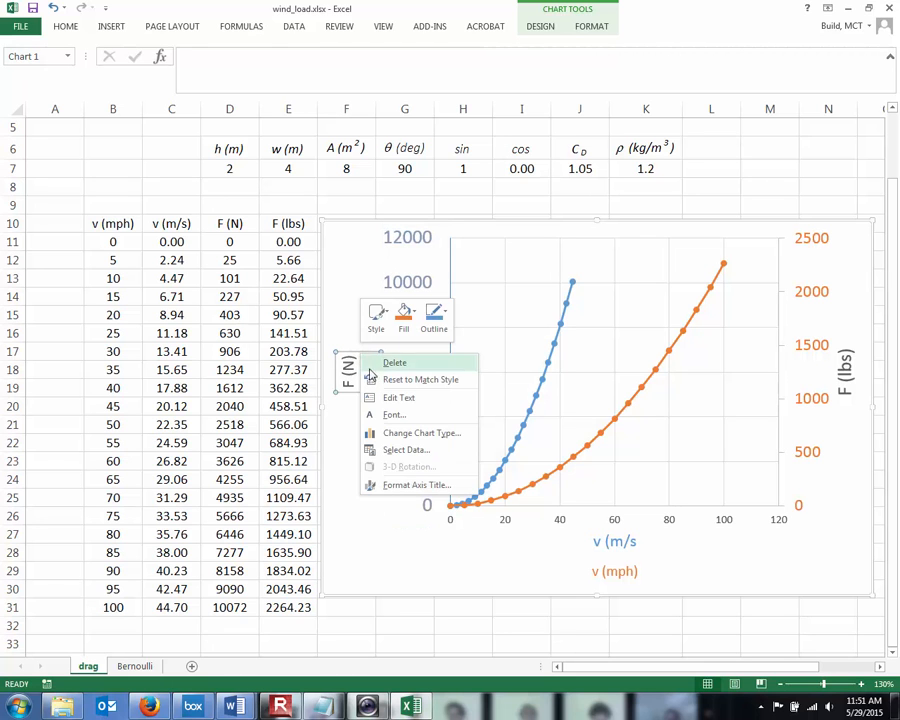
click(392, 413)
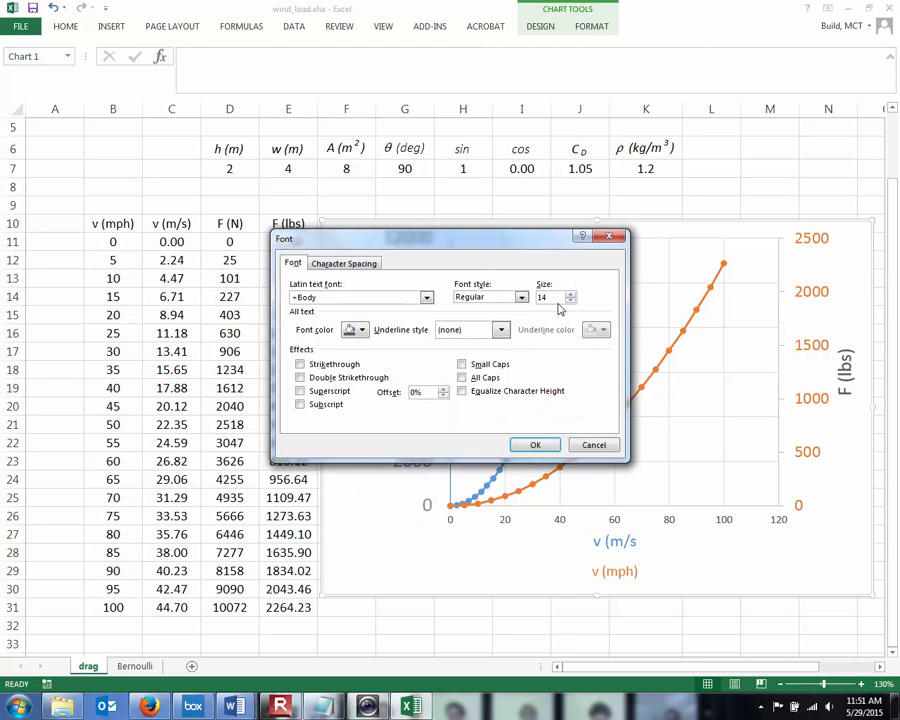
text(18)
click(520, 440)
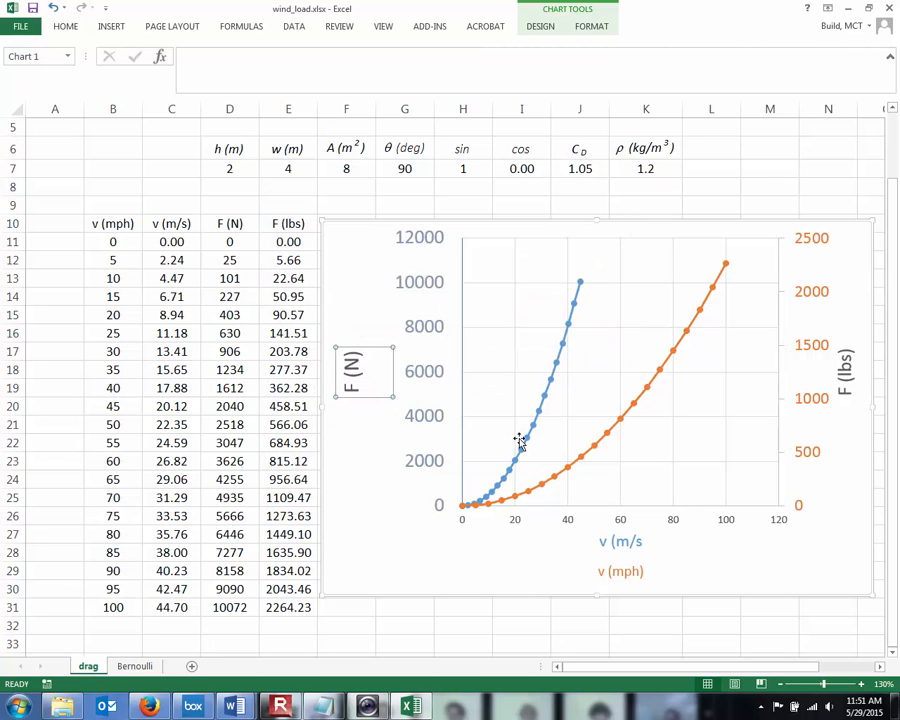
Step: Enlarge the font of the chart's secondary vertical axis labels to match the primary vertical axis labels
right_click(813, 347)
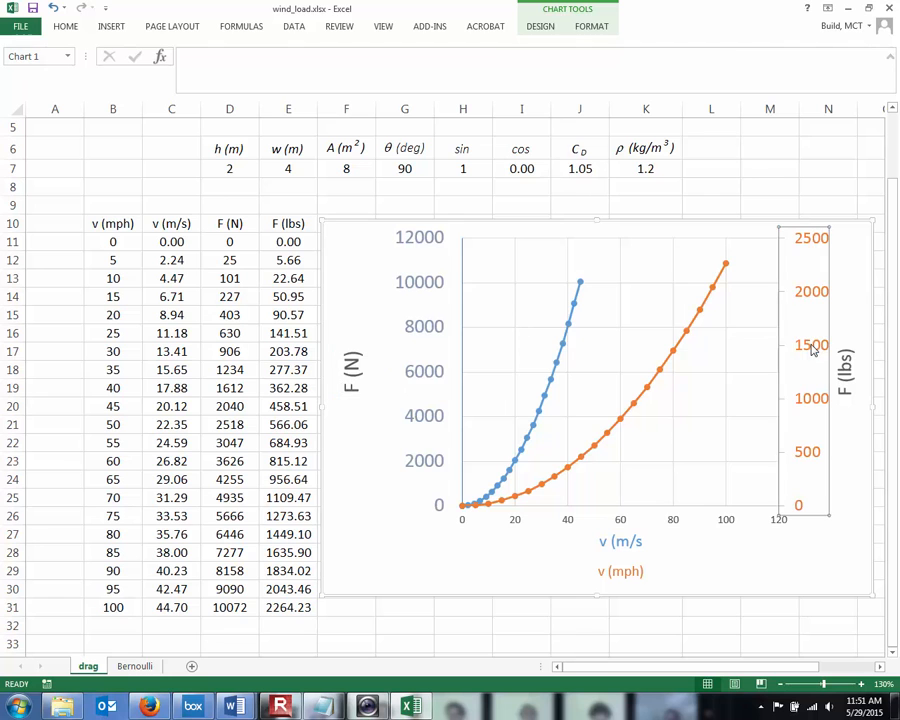
click(745, 389)
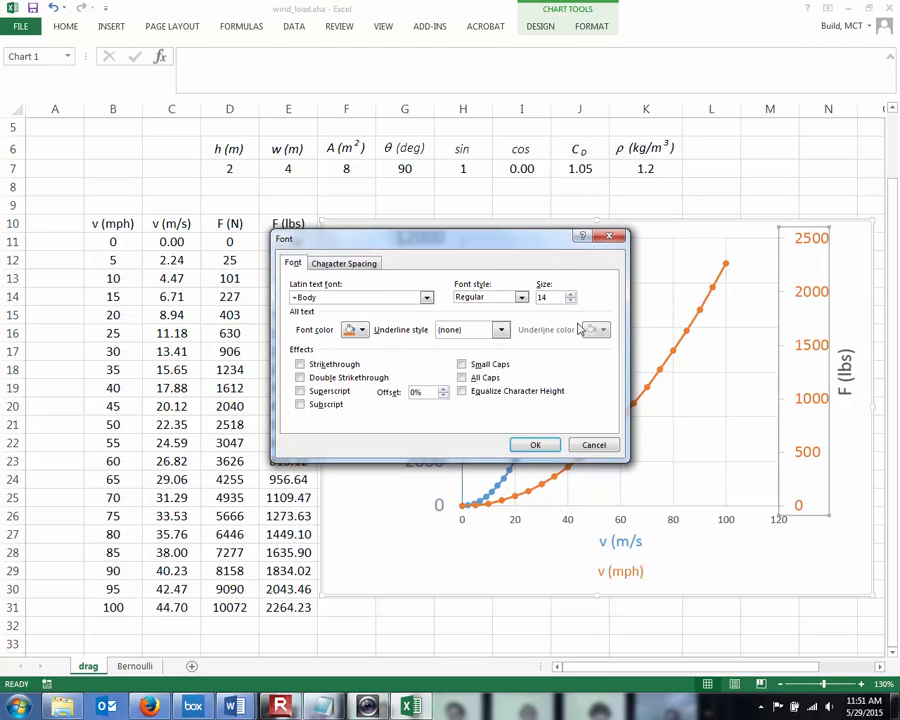
drag(558, 300, 522, 300)
text(1)
click(535, 444)
Step: Set the font size of the chart's blue v (m/s) axis title to 16
click(616, 543)
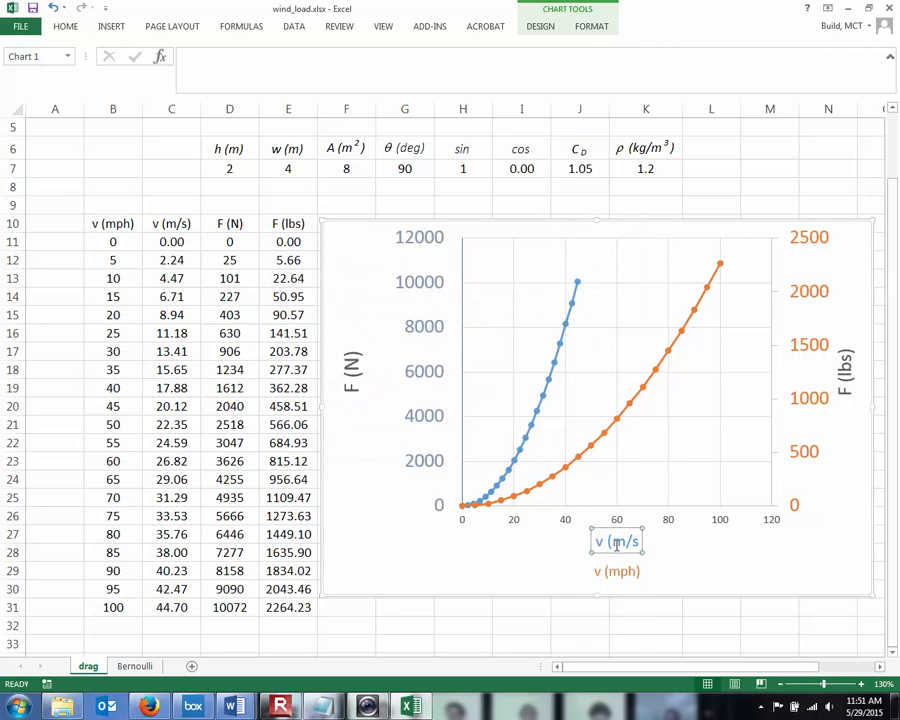
right_click(616, 543)
click(626, 600)
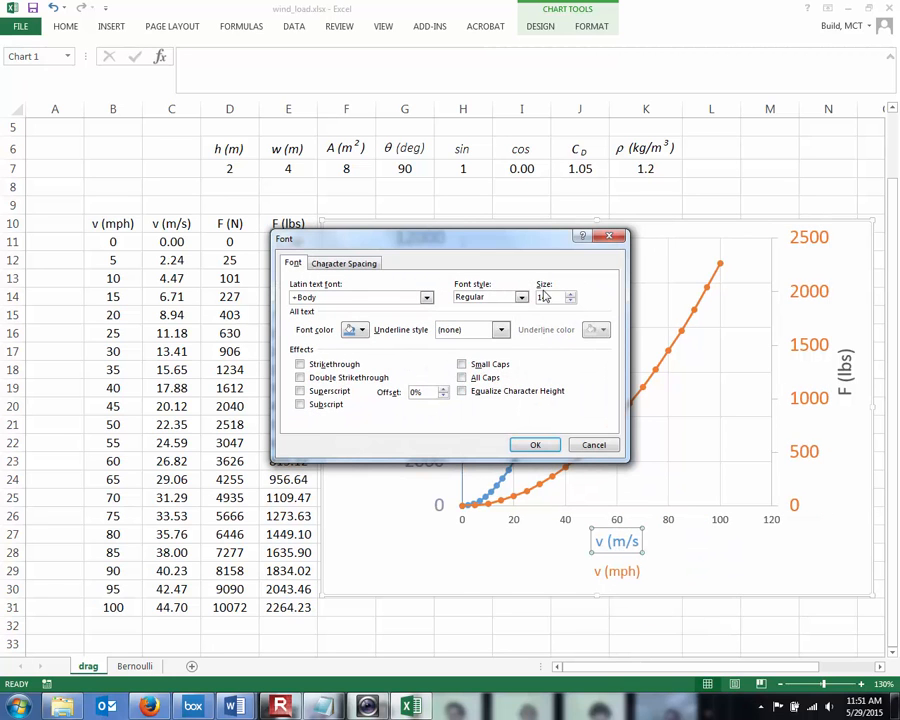
drag(558, 298, 525, 301)
text(16)
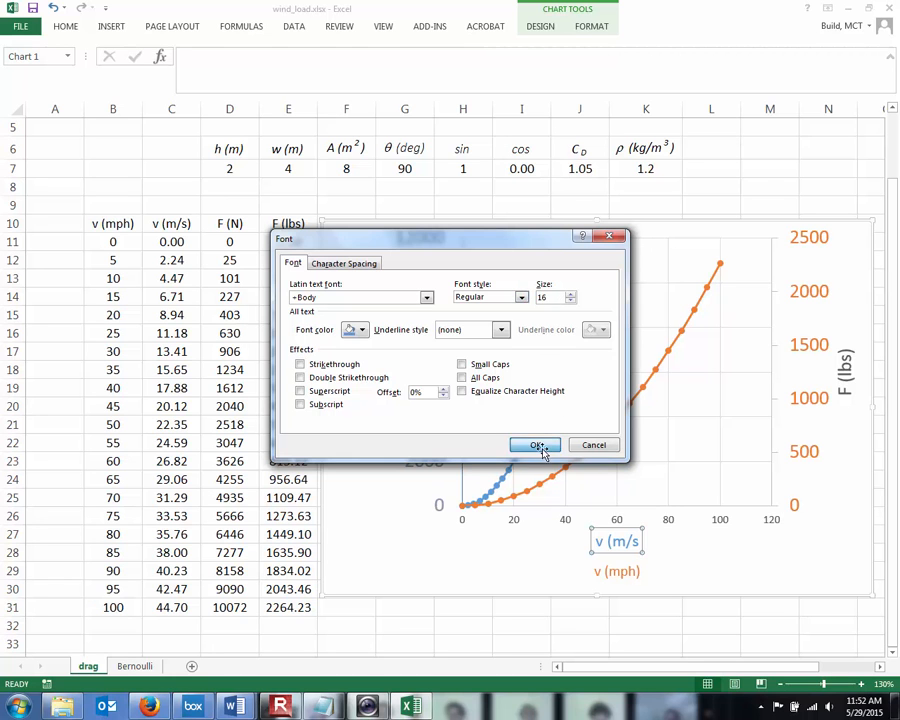
click(537, 445)
Step: Set the font size of the chart's orange v (mph) axis title to 16
right_click(620, 576)
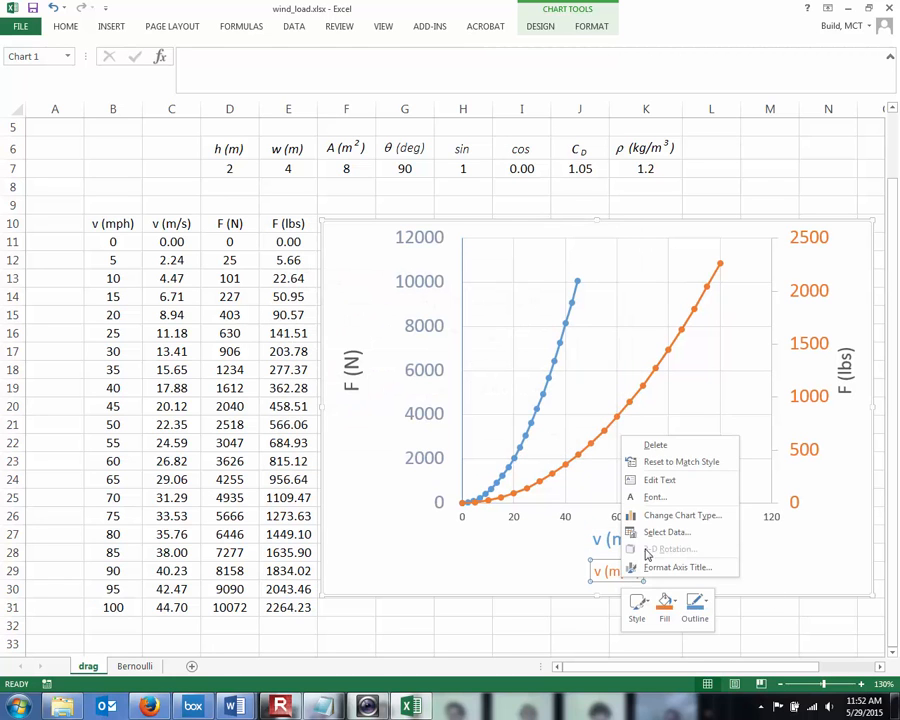
click(648, 494)
drag(560, 298, 537, 299)
text(1)
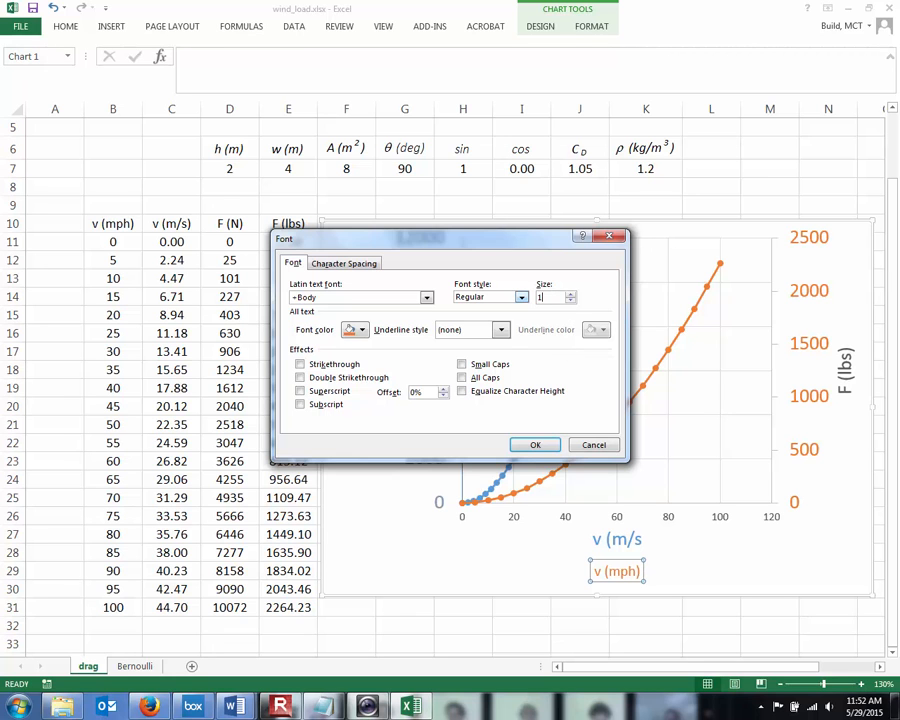
text(6)
key(Return)
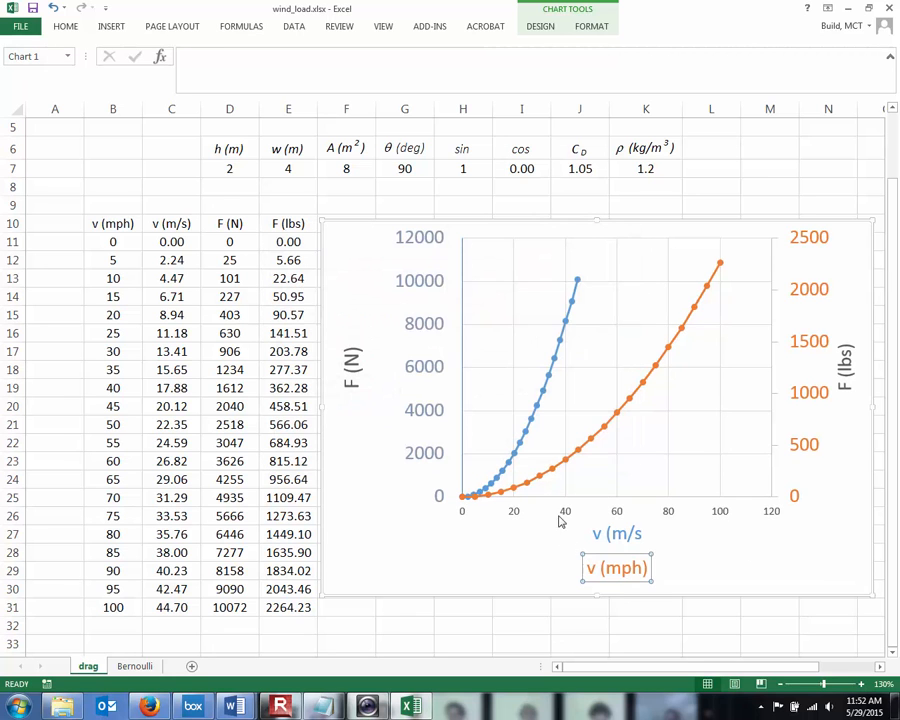
Step: Set the font size of the chart's horizontal axis labels to 16
right_click(562, 514)
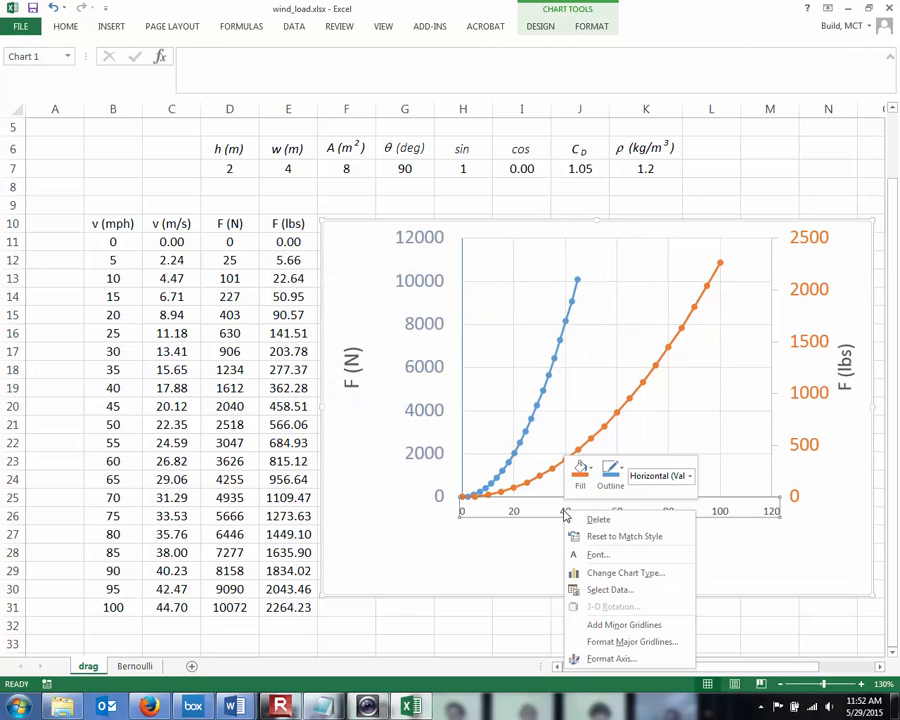
click(596, 554)
drag(560, 298, 530, 300)
text(16)
click(535, 444)
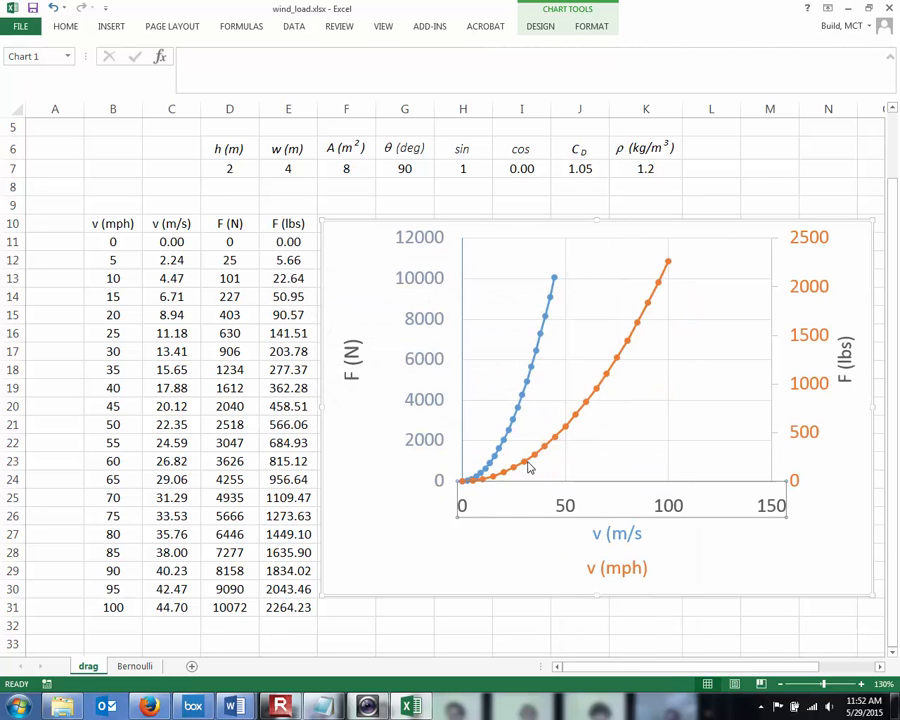
click(728, 465)
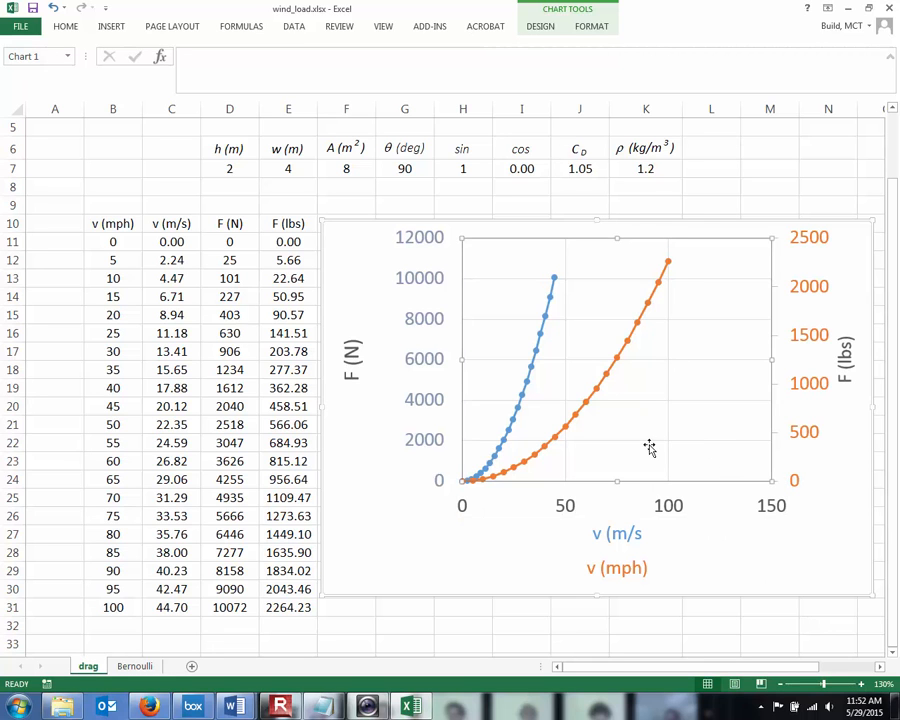
Step: Set the maximum bound of the chart's horizontal axis to 100
right_click(566, 510)
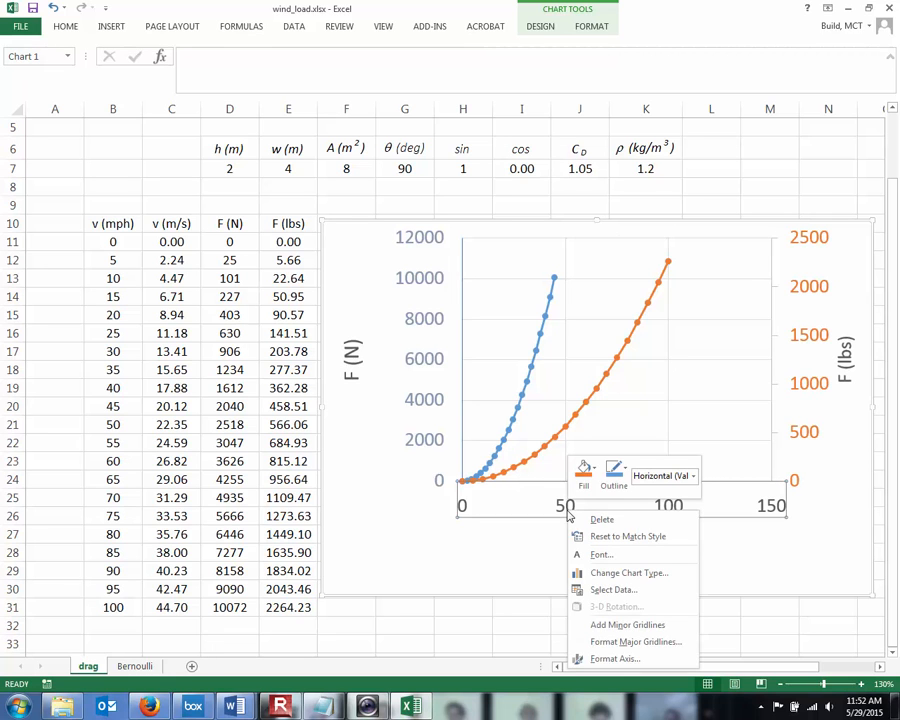
click(614, 658)
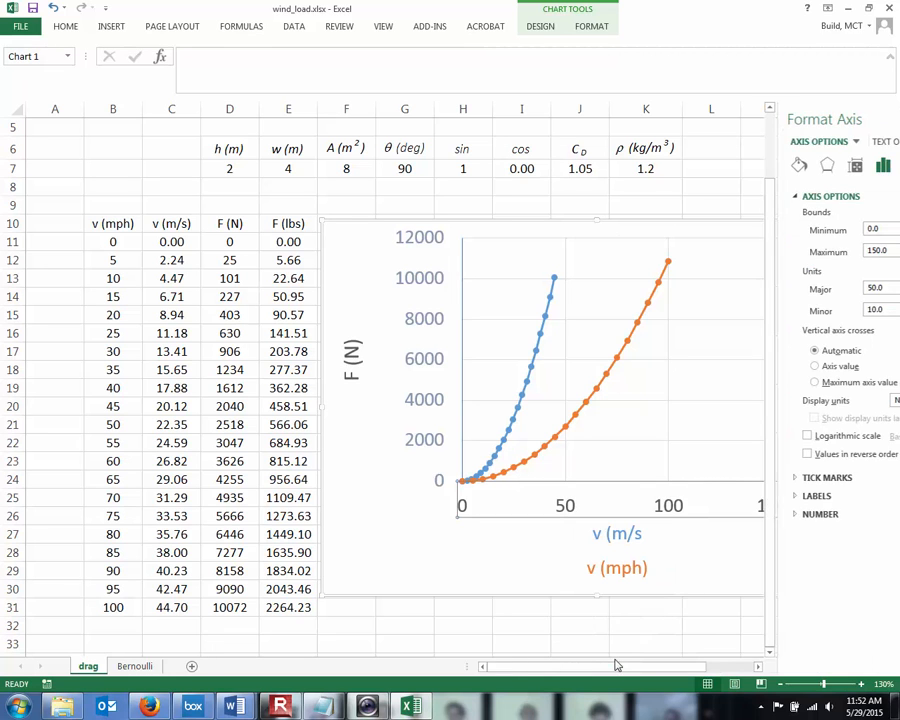
drag(822, 253, 775, 260)
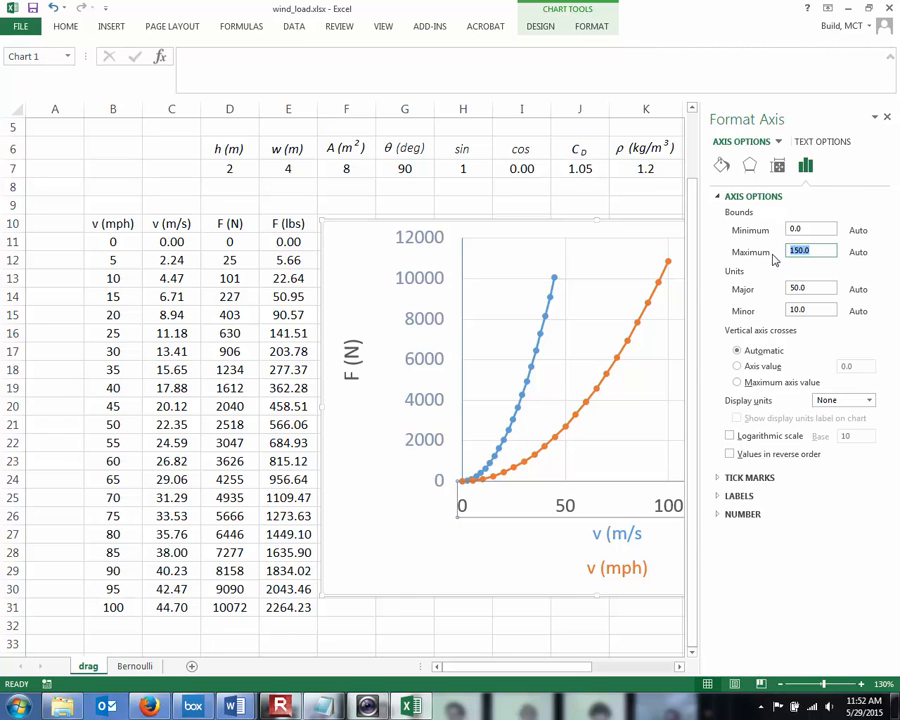
text(100)
key(Return)
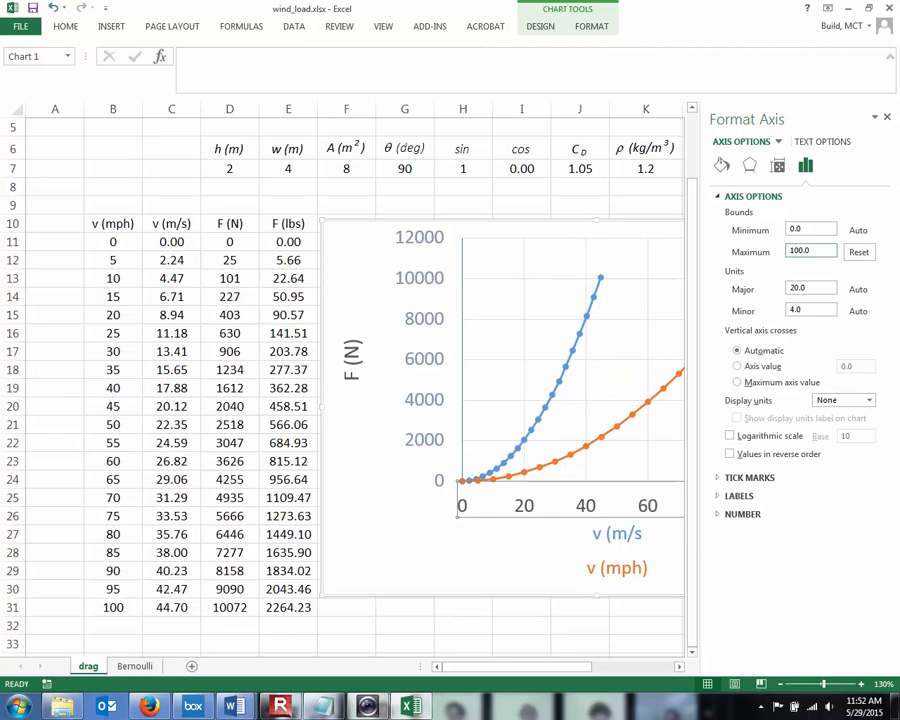
click(240, 534)
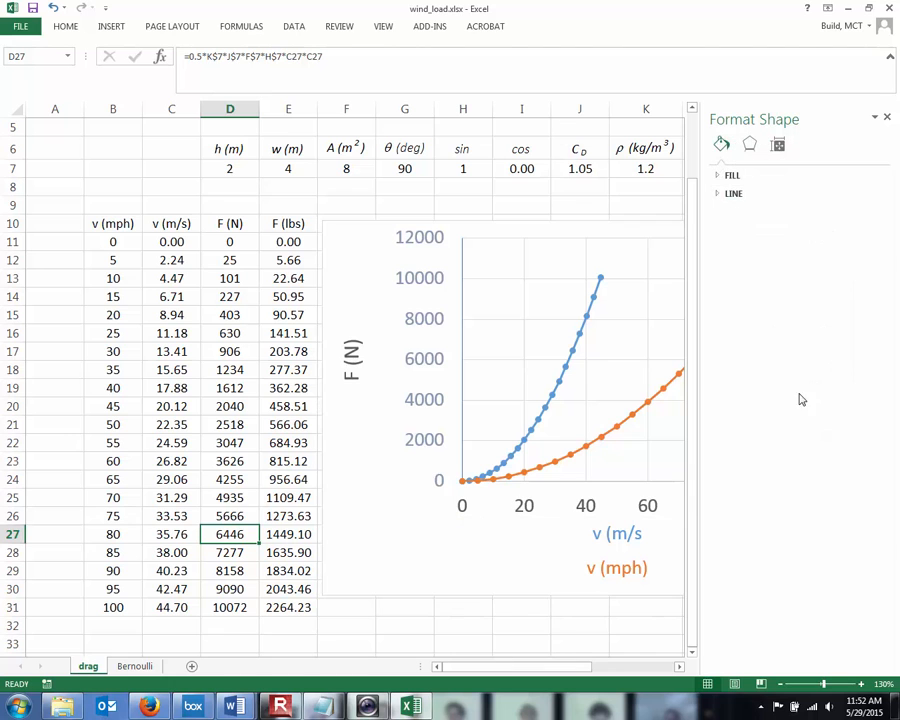
Step: Copy the whole formatted wind load chart and switch to the trailer report in Word
drag(562, 665, 617, 664)
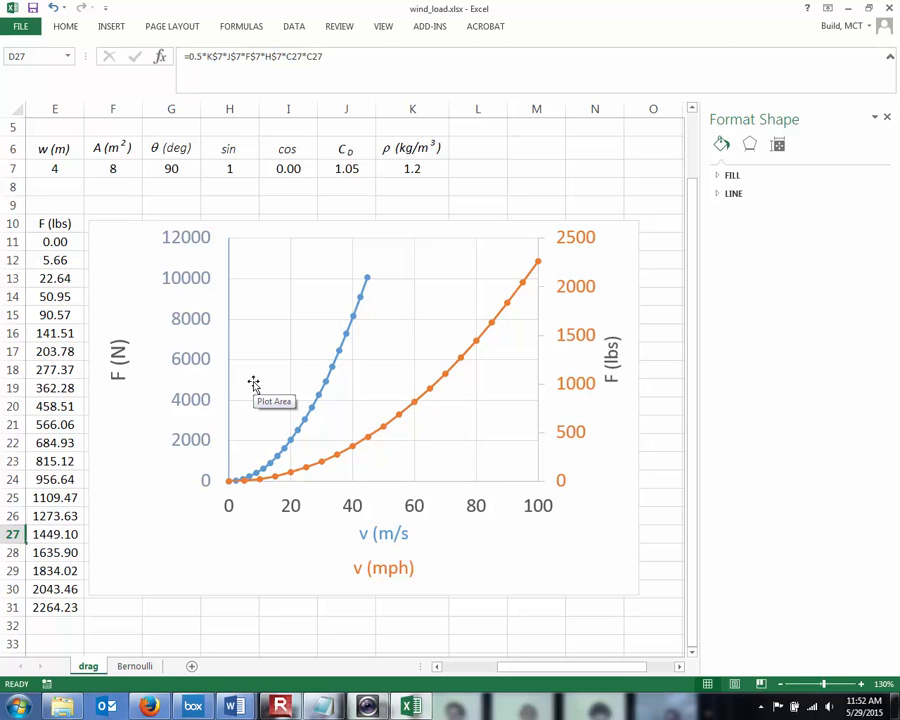
click(123, 277)
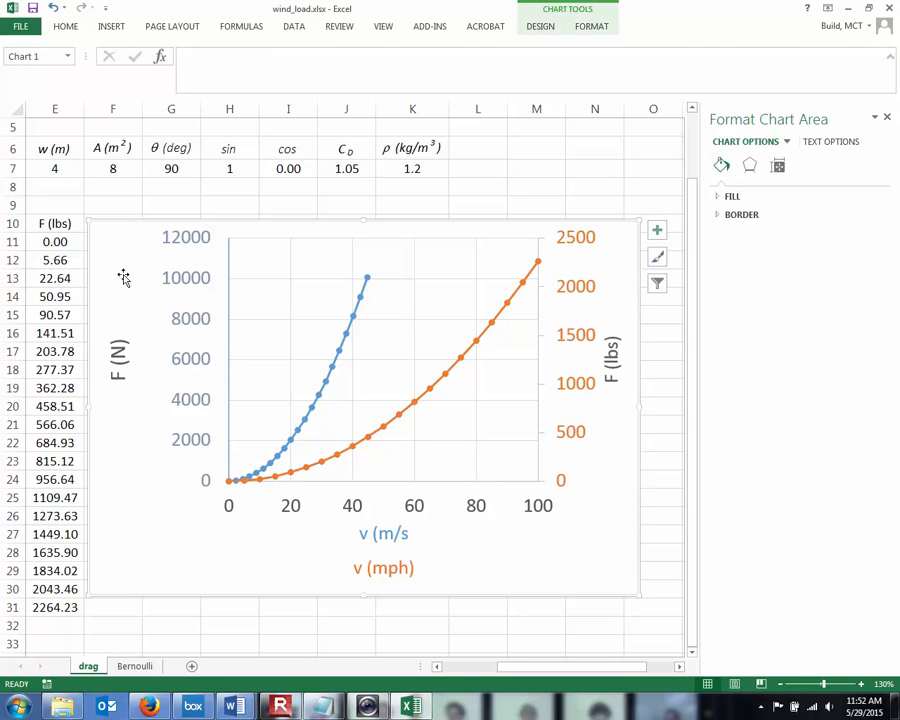
right_click(123, 277)
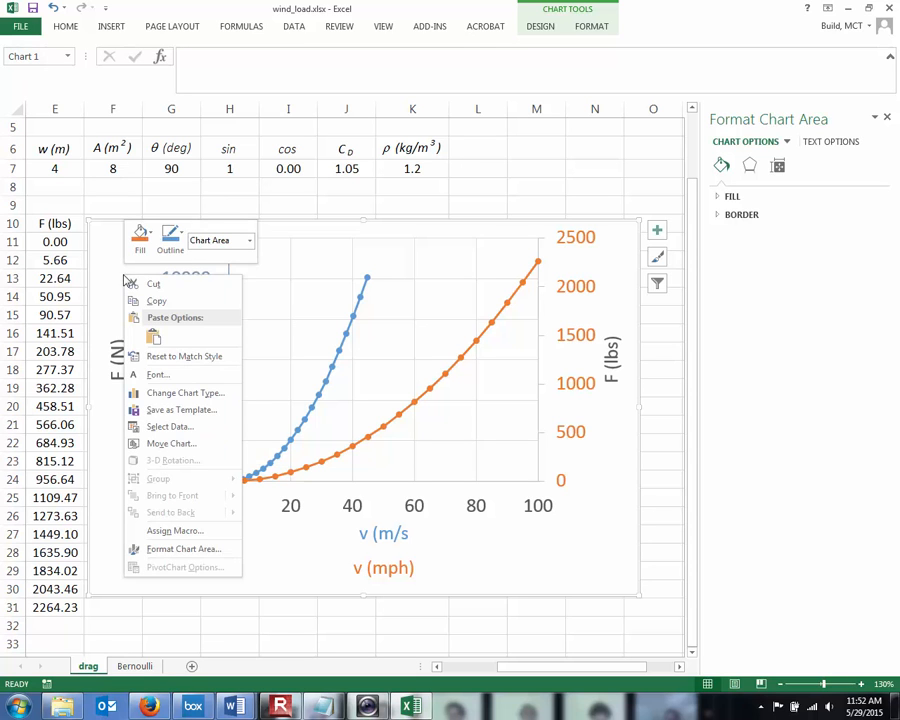
click(155, 301)
key(alt+Tab)
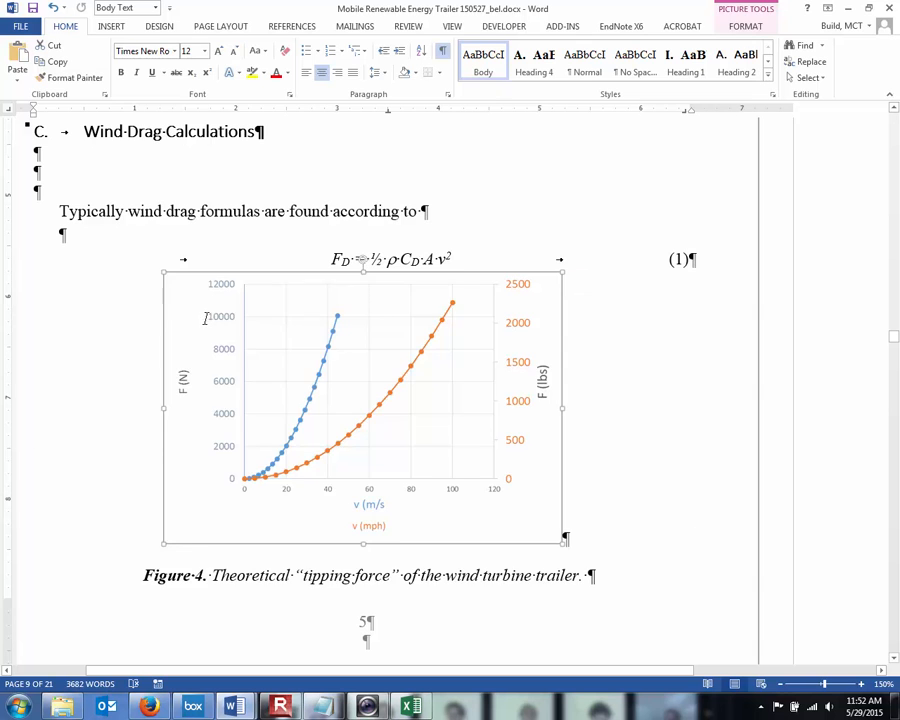
Step: Replace the old chart above the Figure 4 caption with the copied chart as a picture, scaled down to about 4.7 inches wide
key(Delete)
click(18, 72)
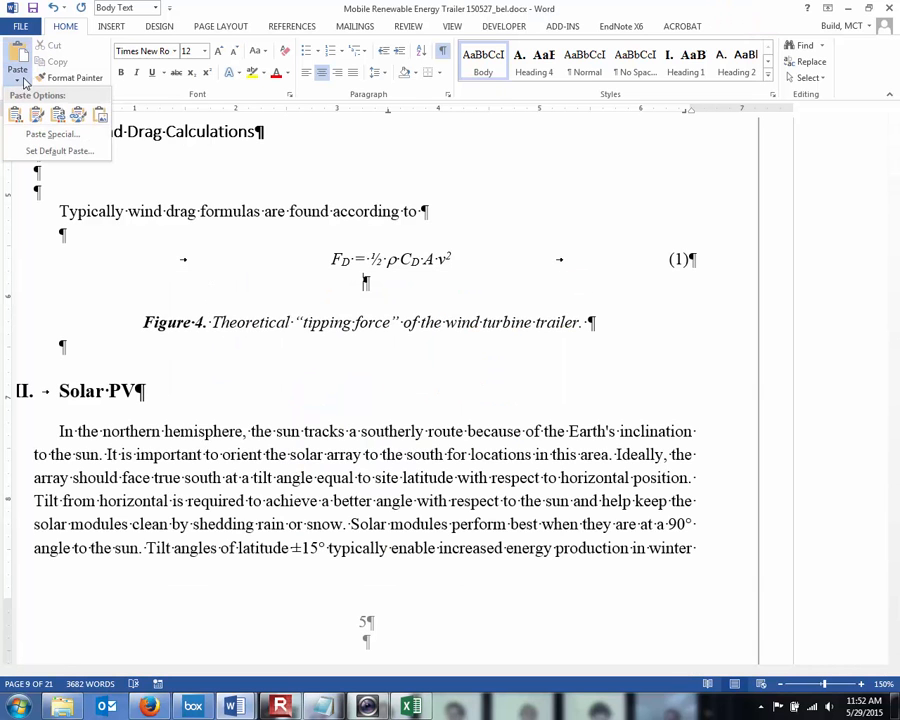
click(96, 116)
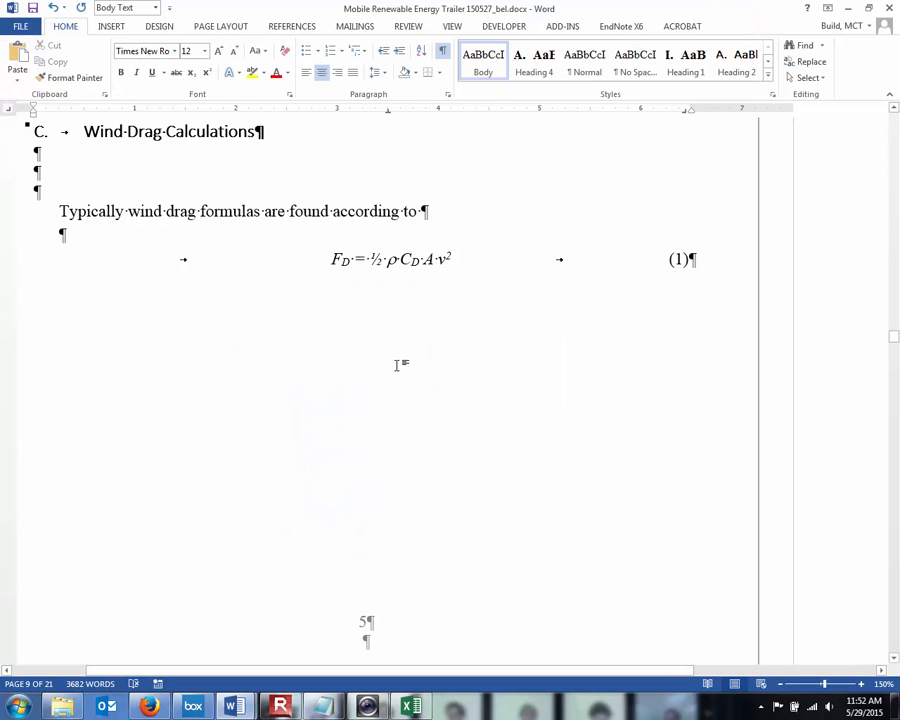
scroll(400, 362, down, 10)
click(615, 202)
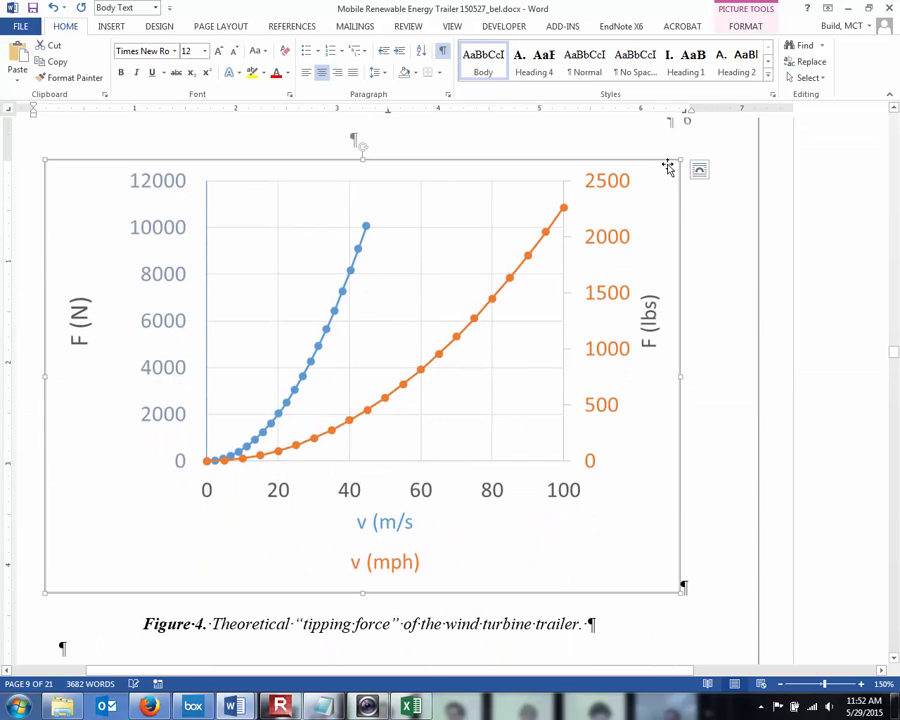
drag(679, 159, 506, 271)
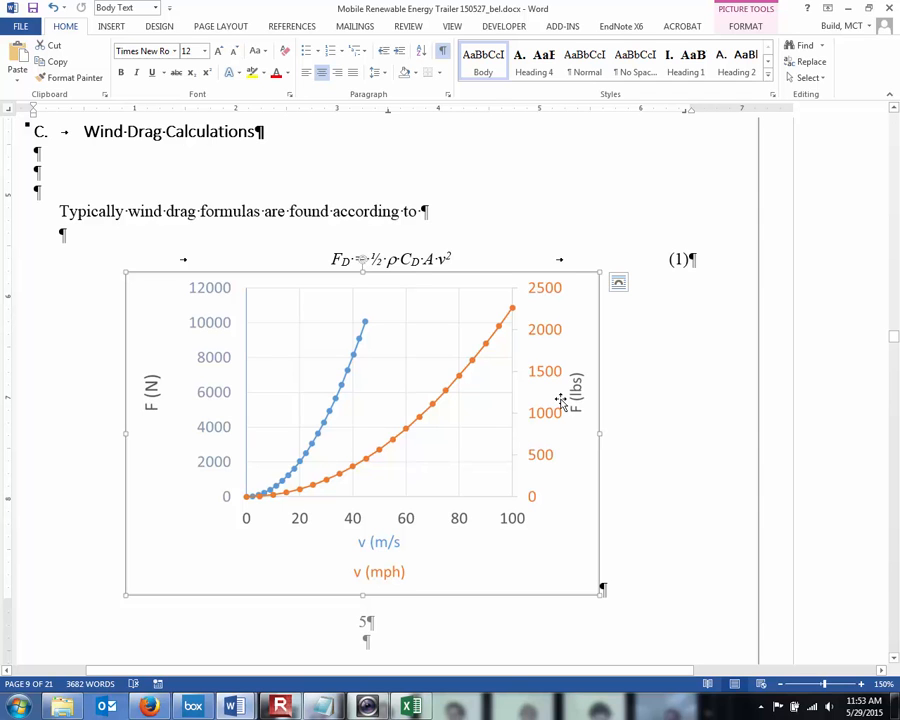
Step: Turn on Keep with next for the chart picture's paragraph so it stays with the Figure 4 caption
scroll(561, 401, down, 4)
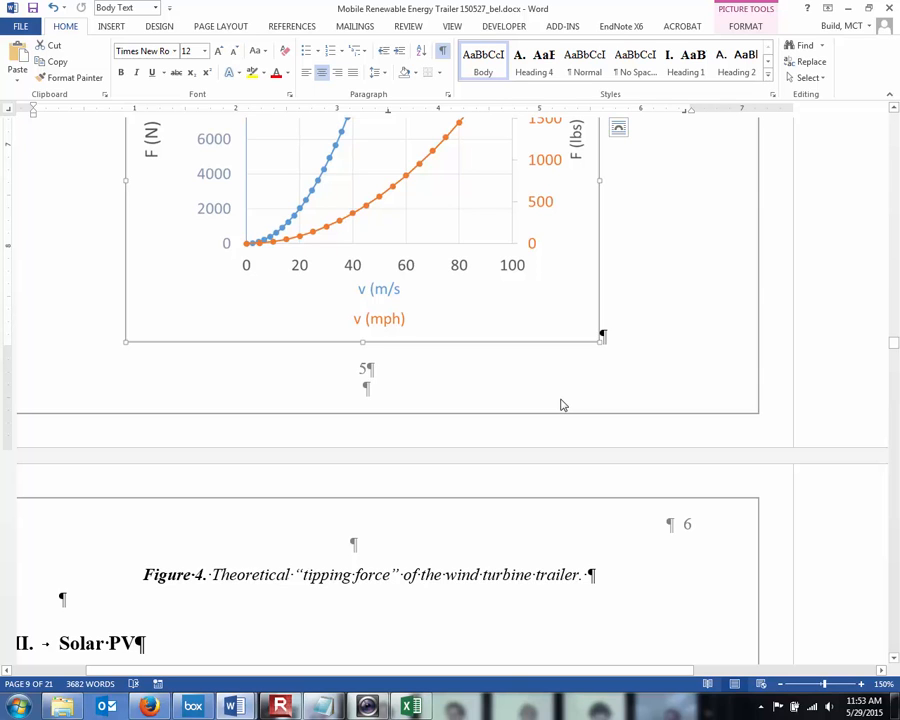
click(628, 334)
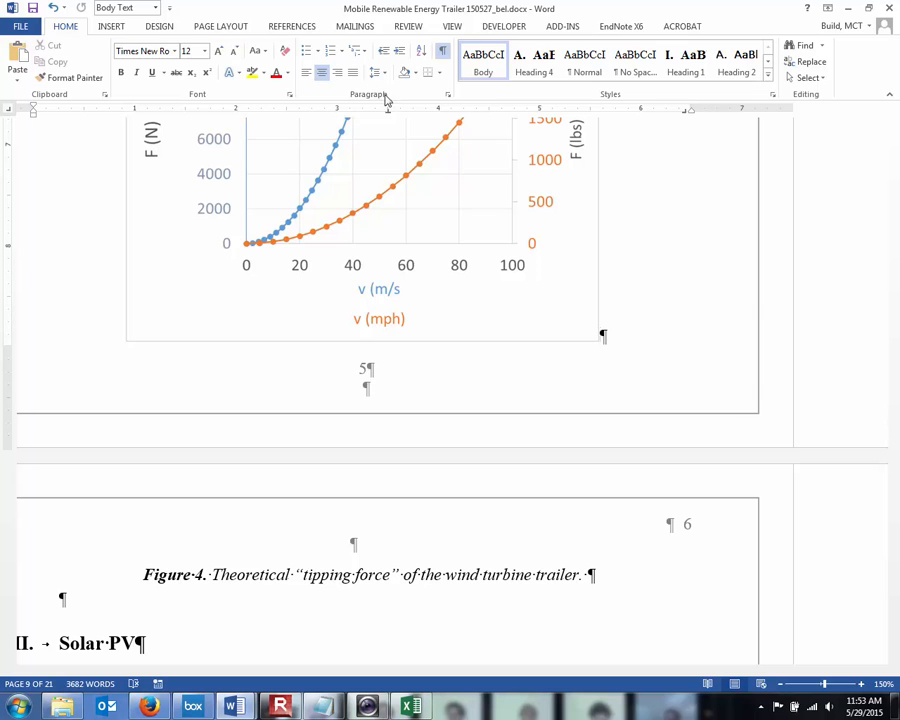
click(448, 96)
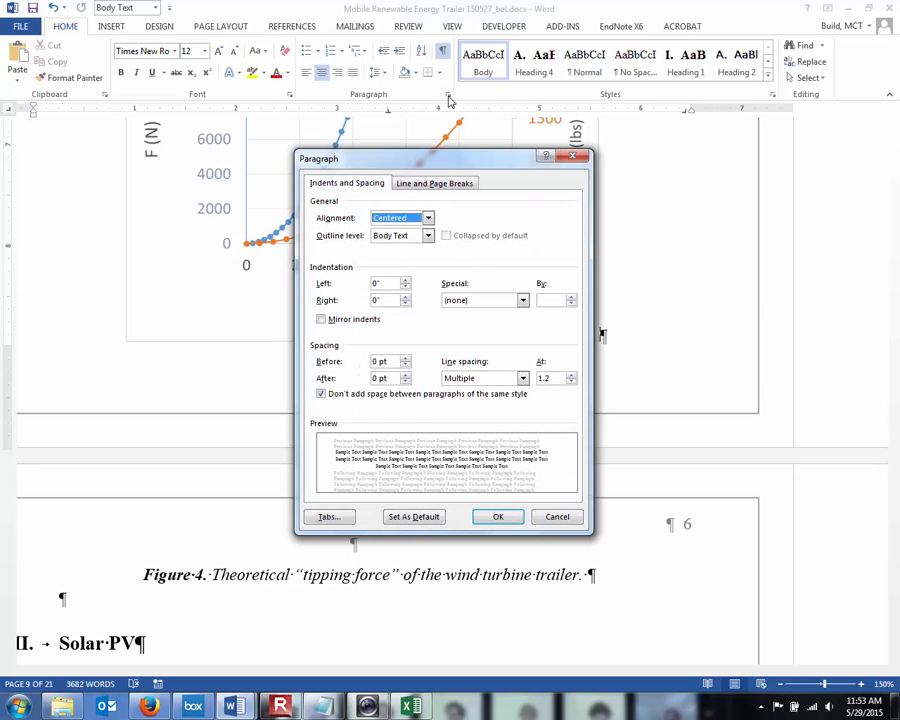
click(445, 184)
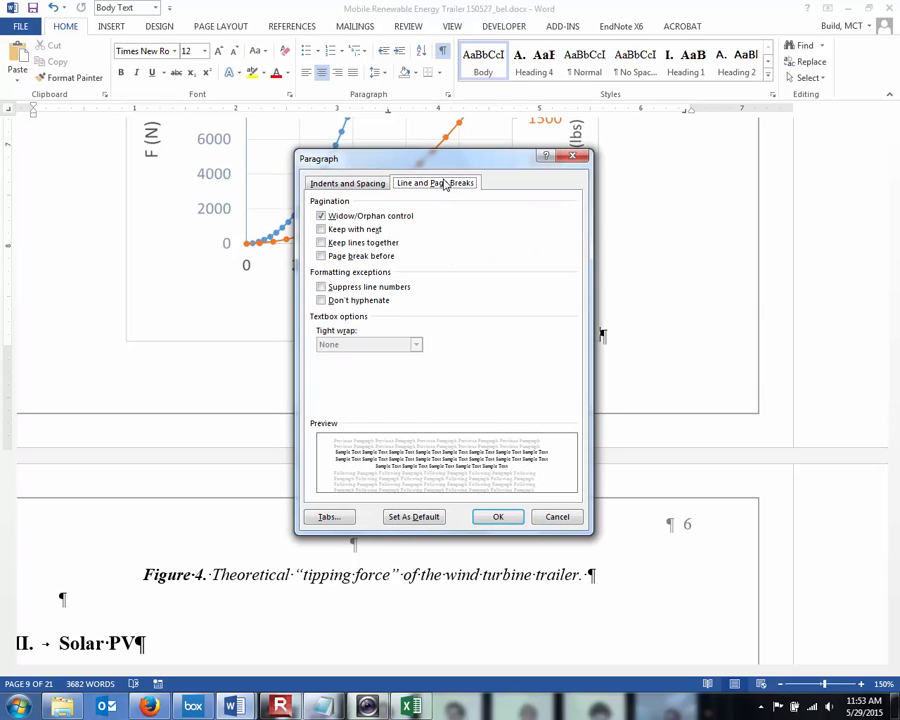
click(332, 229)
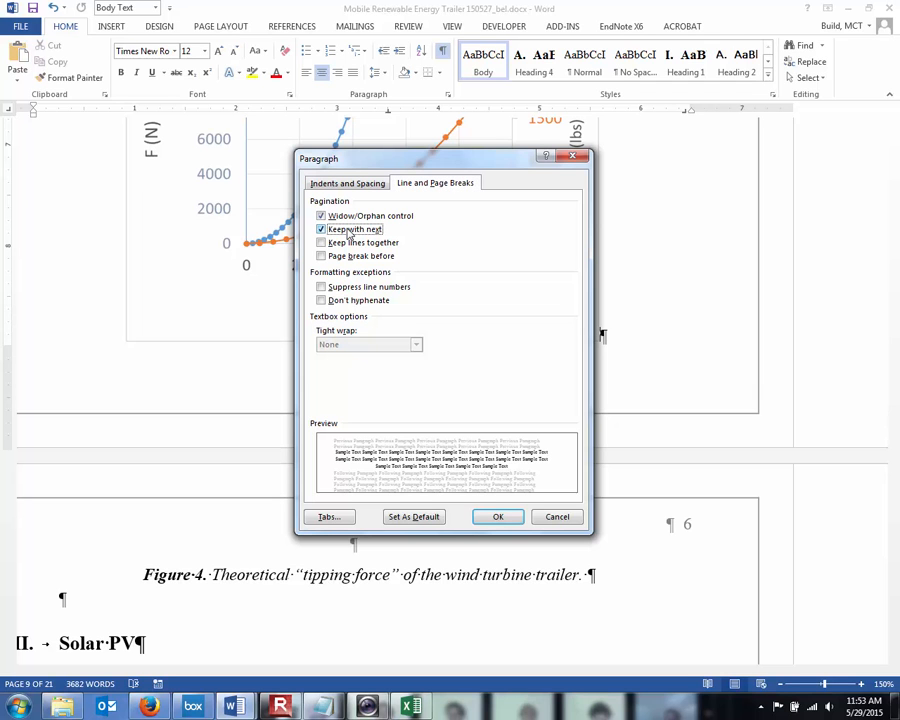
click(497, 516)
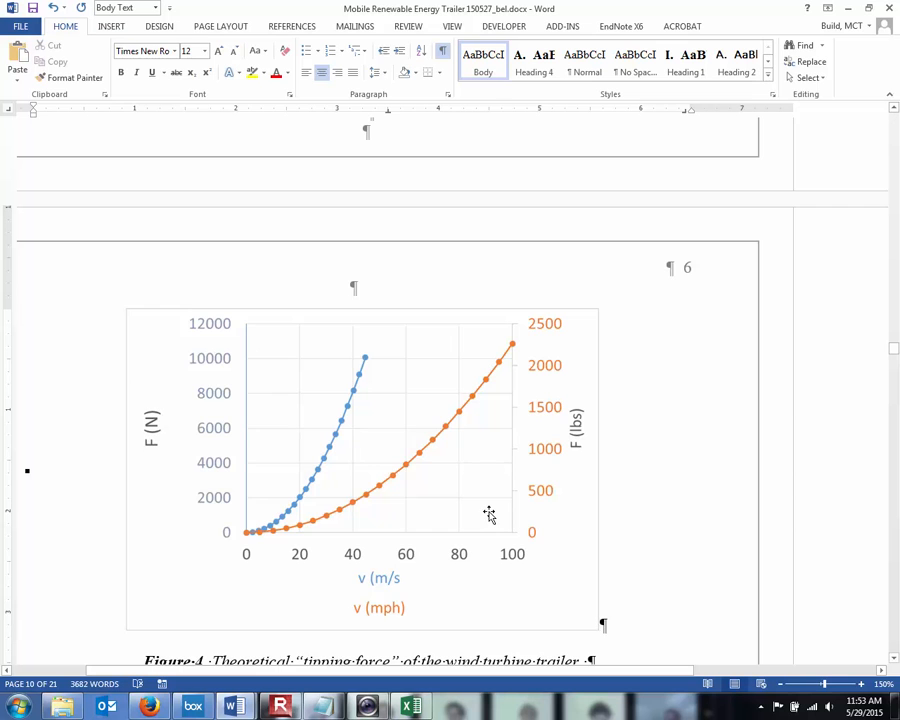
Step: Shrink the chart picture proportionally to about 3.9 inches wide so it fits on the page below equation (1)
scroll(489, 514, up, 8)
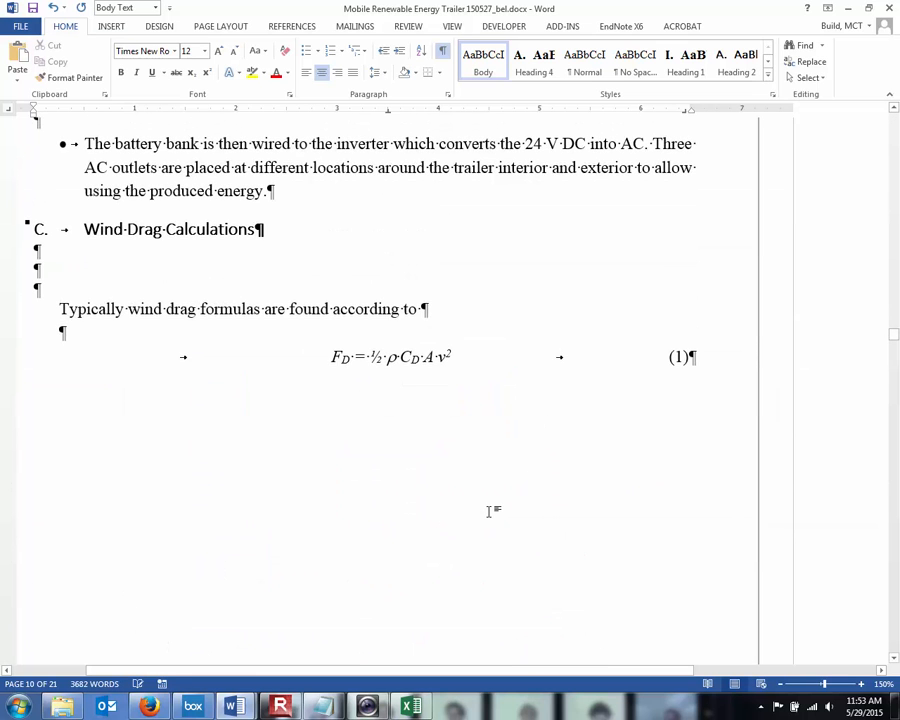
scroll(488, 508, down, 8)
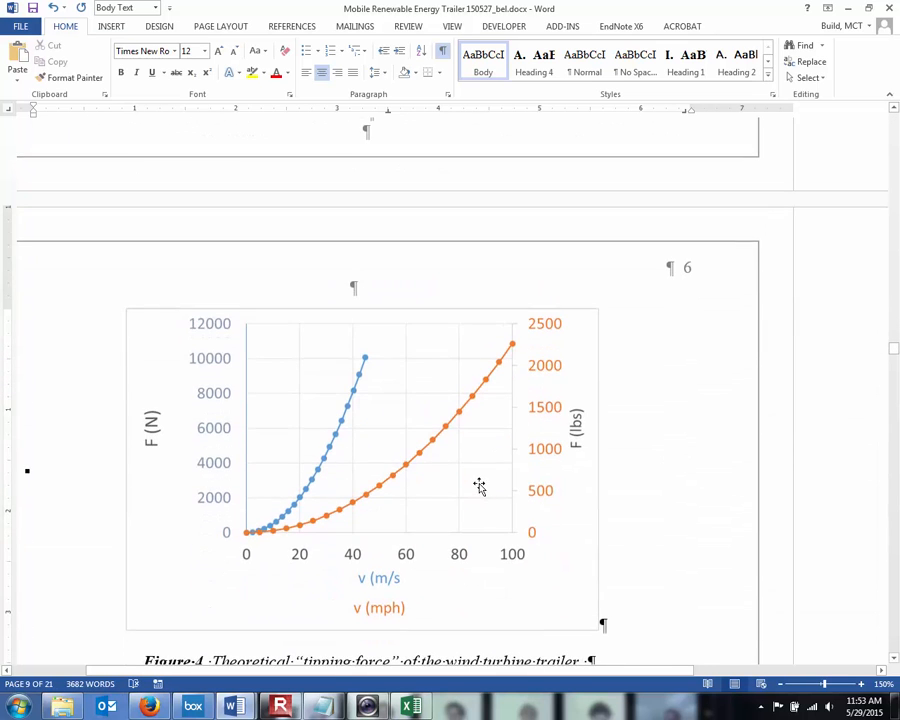
click(479, 486)
drag(596, 307, 544, 342)
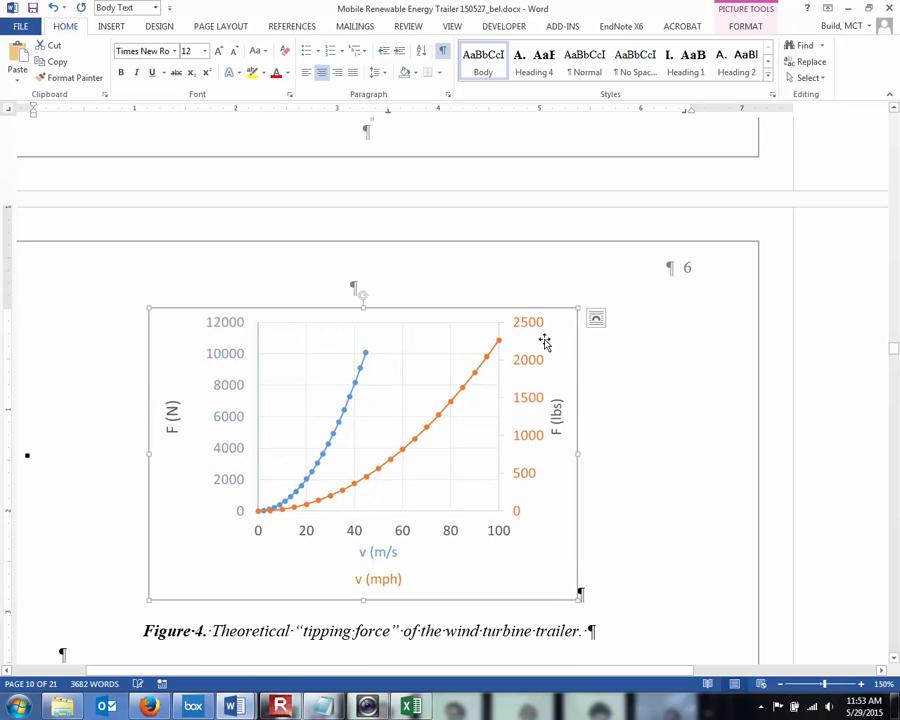
drag(578, 305, 539, 334)
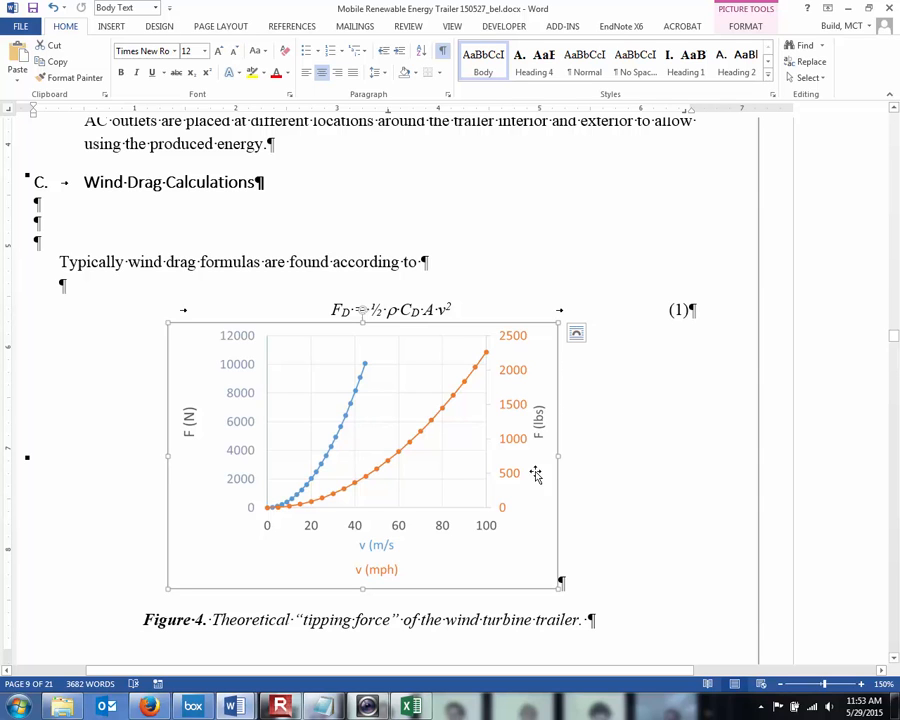
Step: Delete the empty paragraph between the wind drag sentence and equation (1)
click(130, 284)
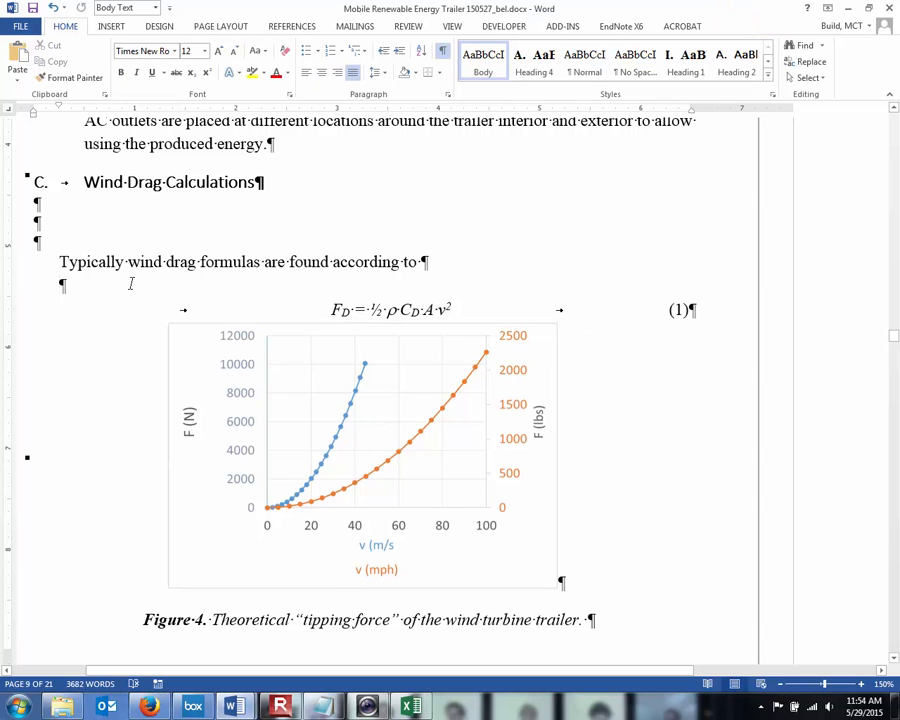
key(Delete)
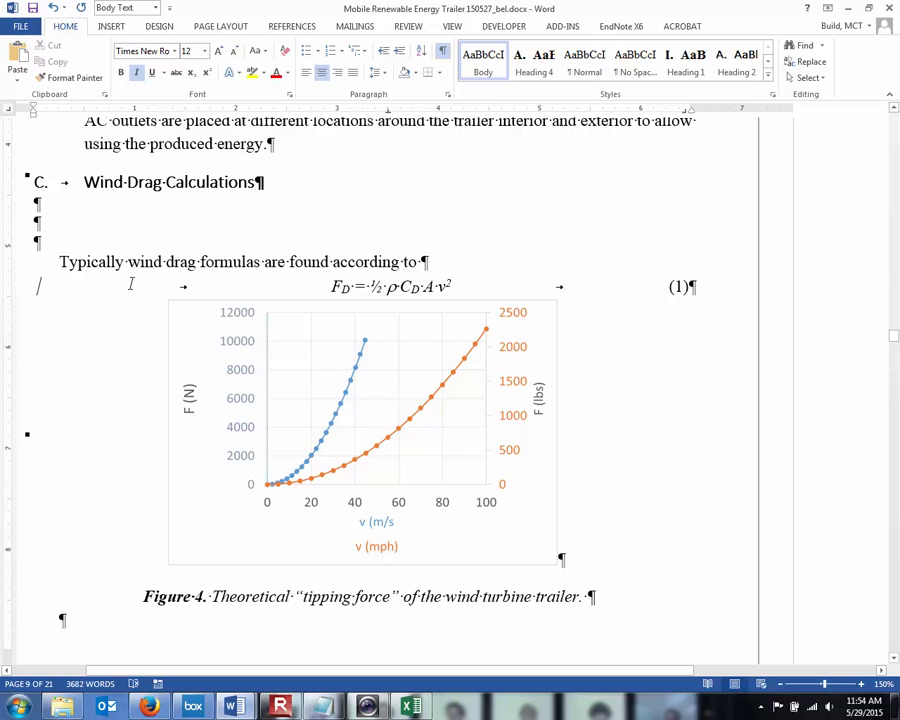
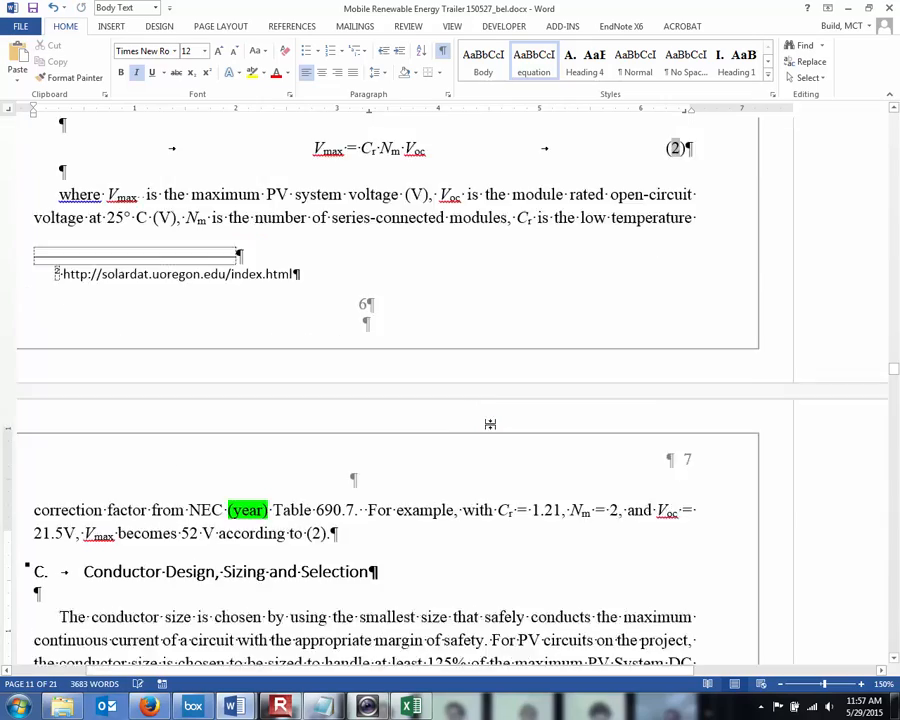
Step: Apply the equation style to the obstruction altitude angle formula in the Shading Analysis section
scroll(582, 410, up, 6)
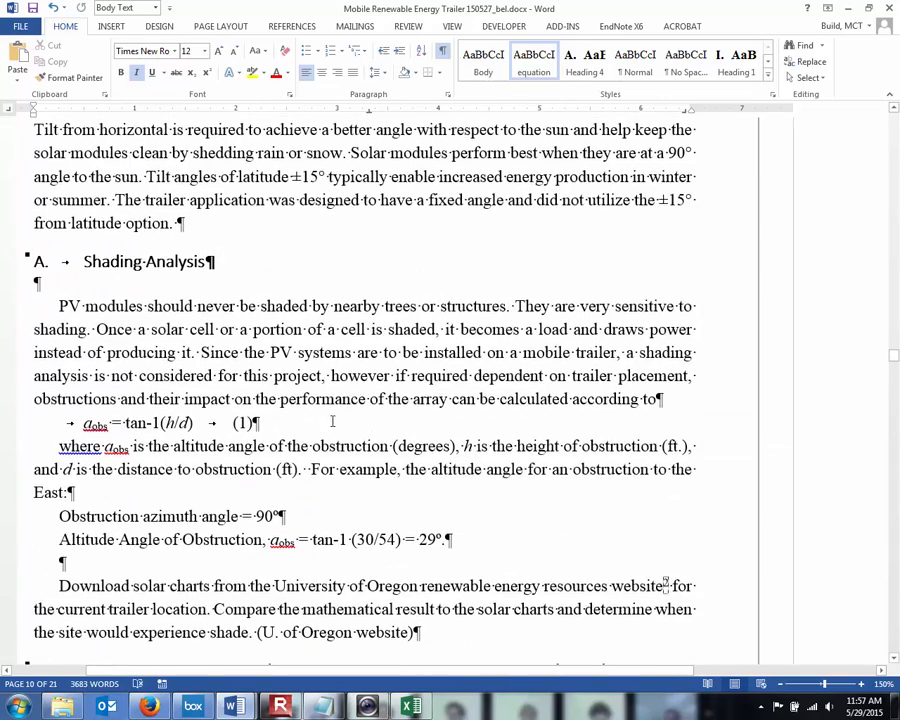
scroll(336, 421, up, 10)
scroll(336, 421, up, 6)
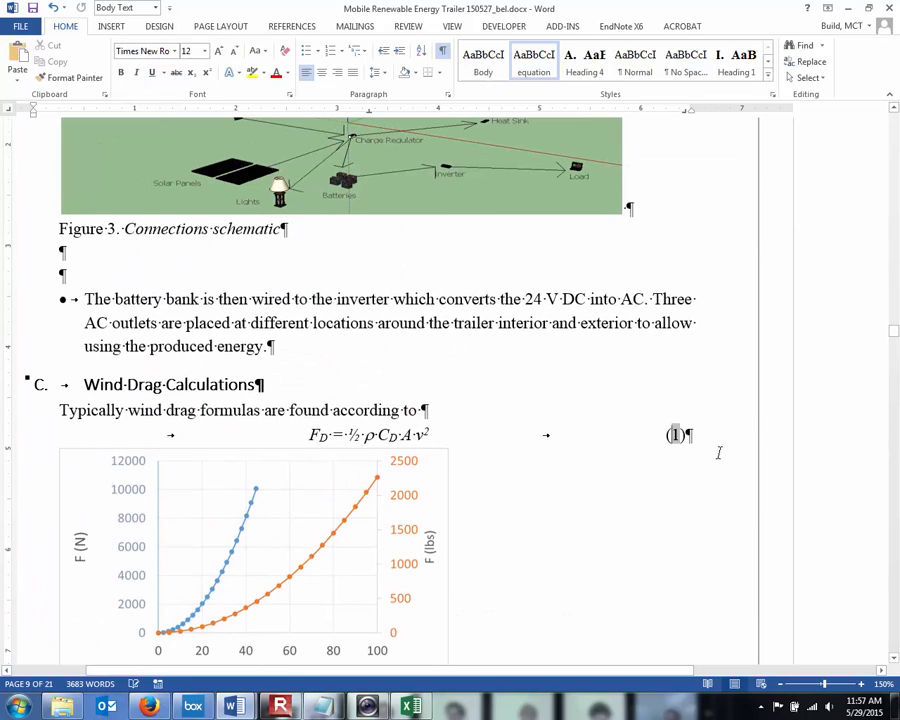
scroll(644, 504, down, 14)
scroll(648, 504, down, 8)
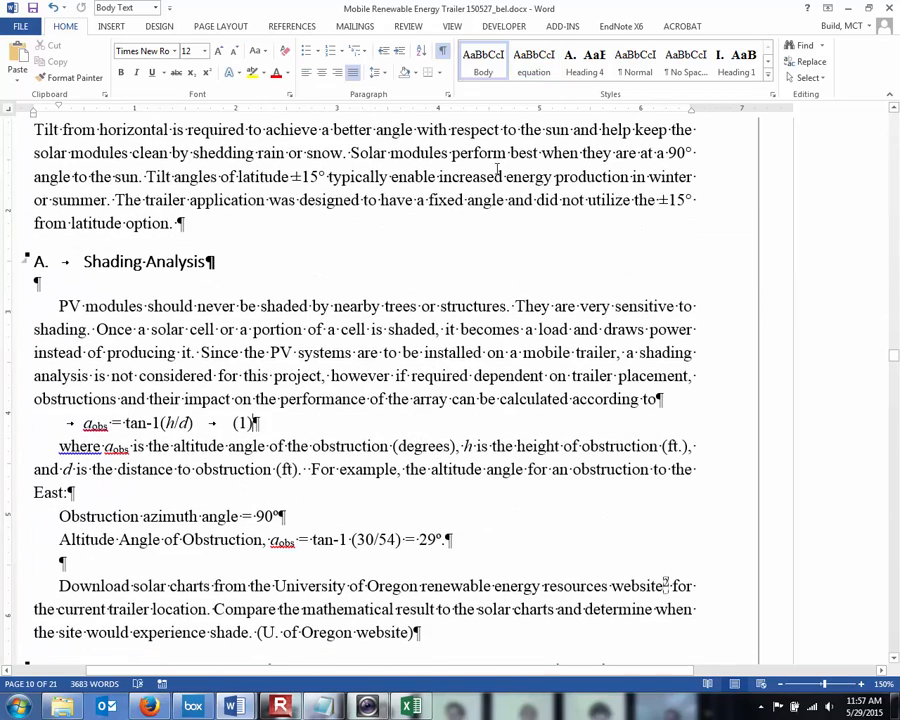
click(533, 62)
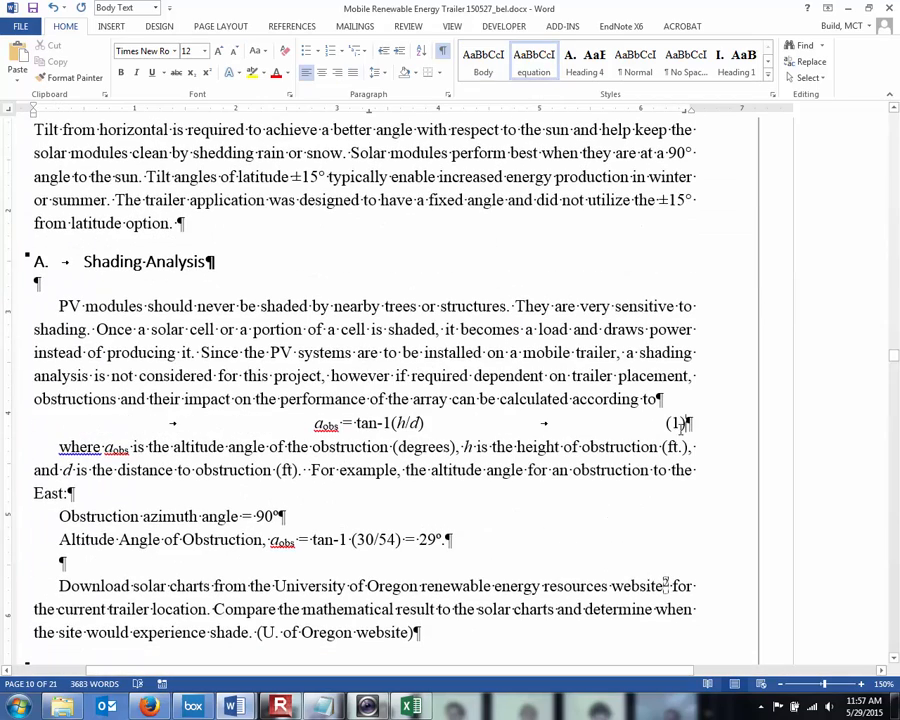
Step: Update the equation number field of the obstruction altitude angle formula
right_click(674, 424)
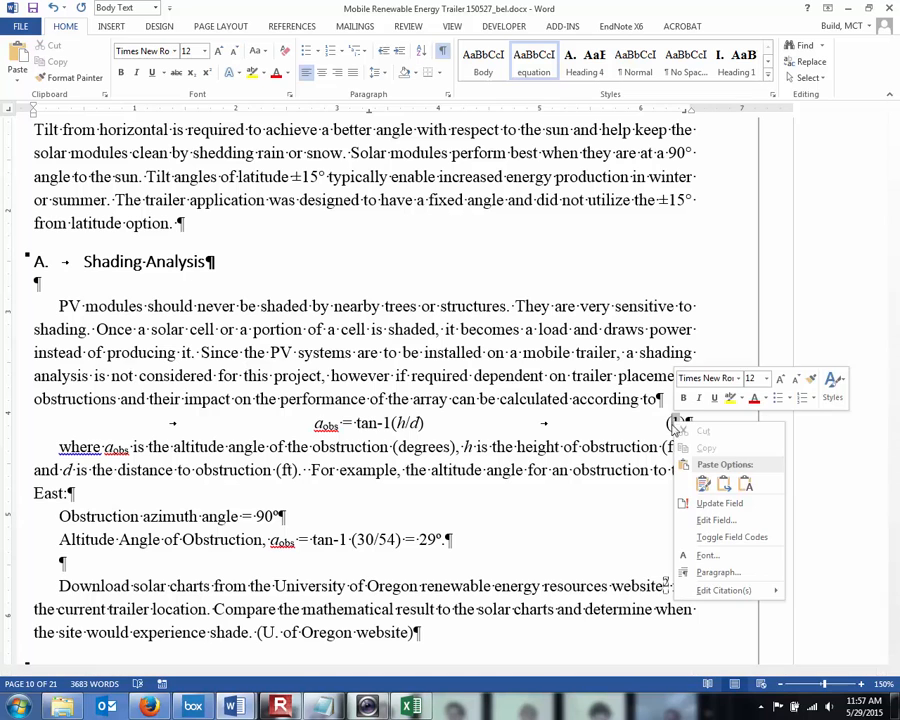
click(712, 502)
scroll(715, 504, down, 6)
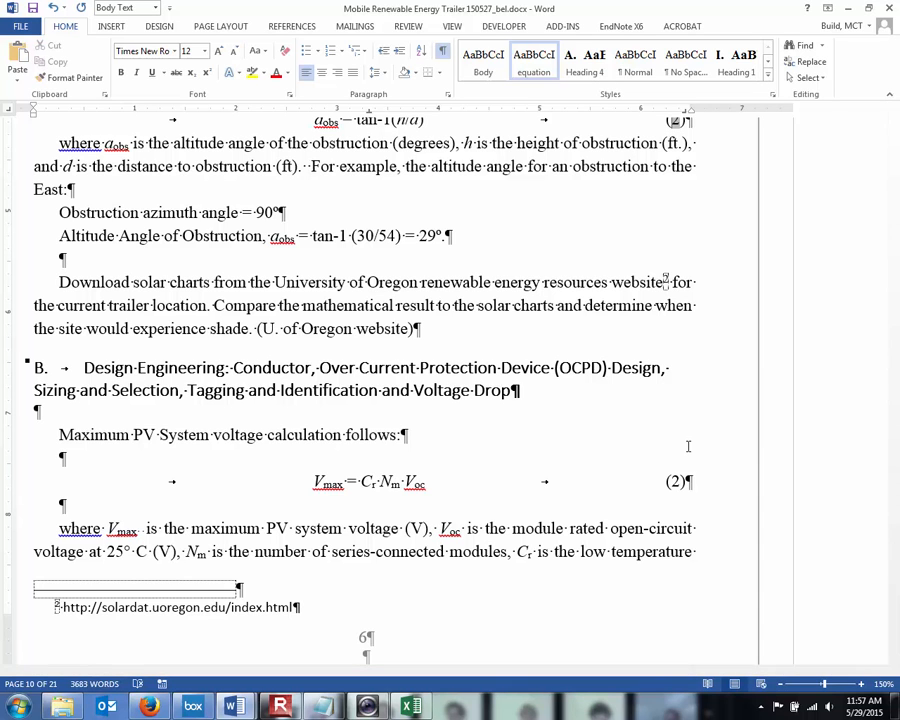
Step: Switch to Firefox and search the web for "update fields in ms word function"
mouse_move(152, 707)
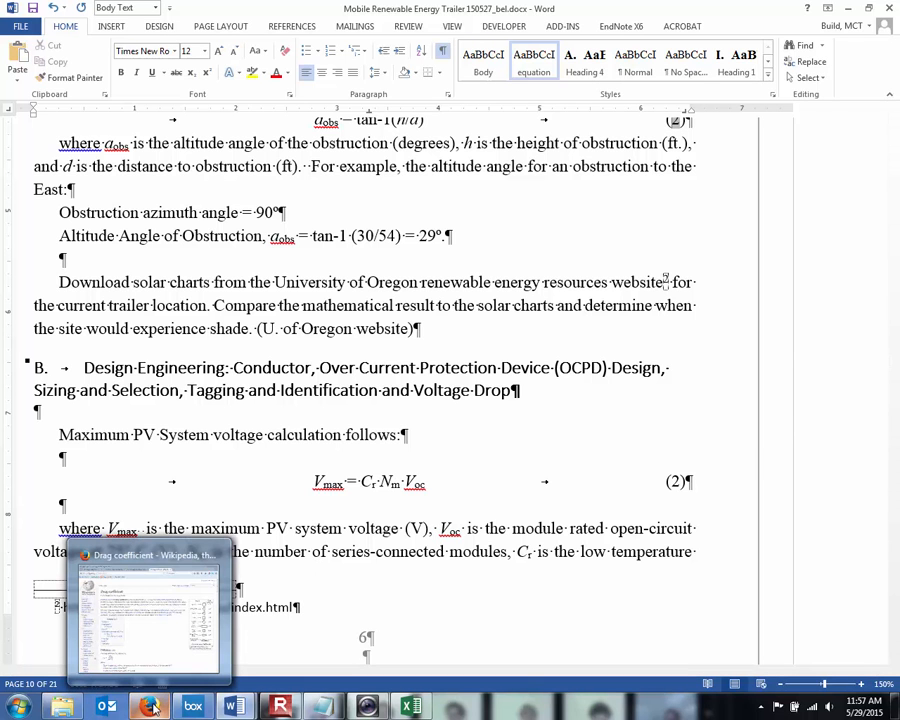
click(152, 707)
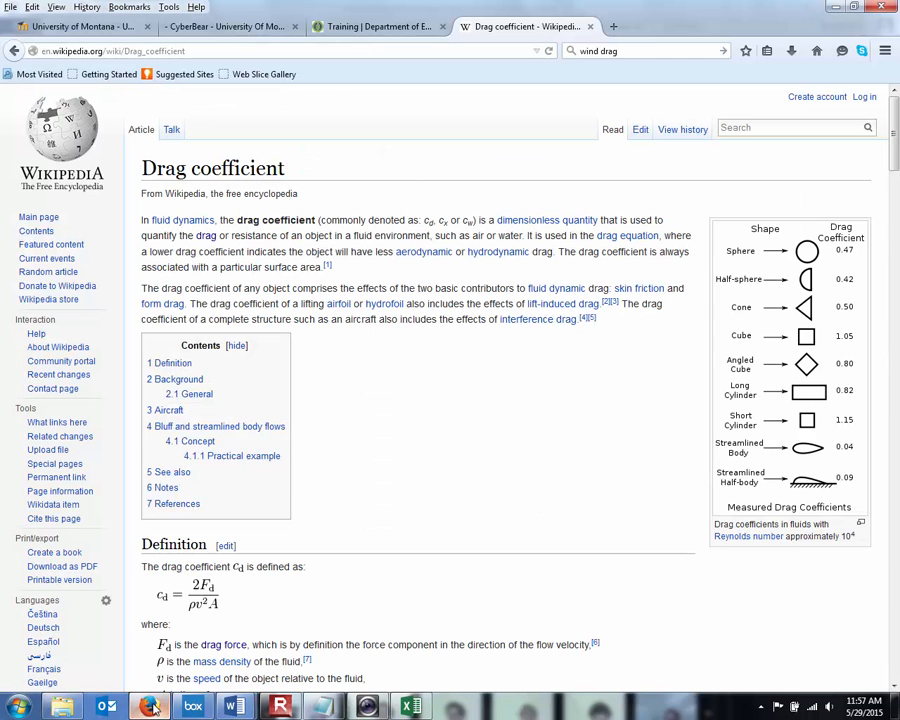
click(627, 50)
text(update)
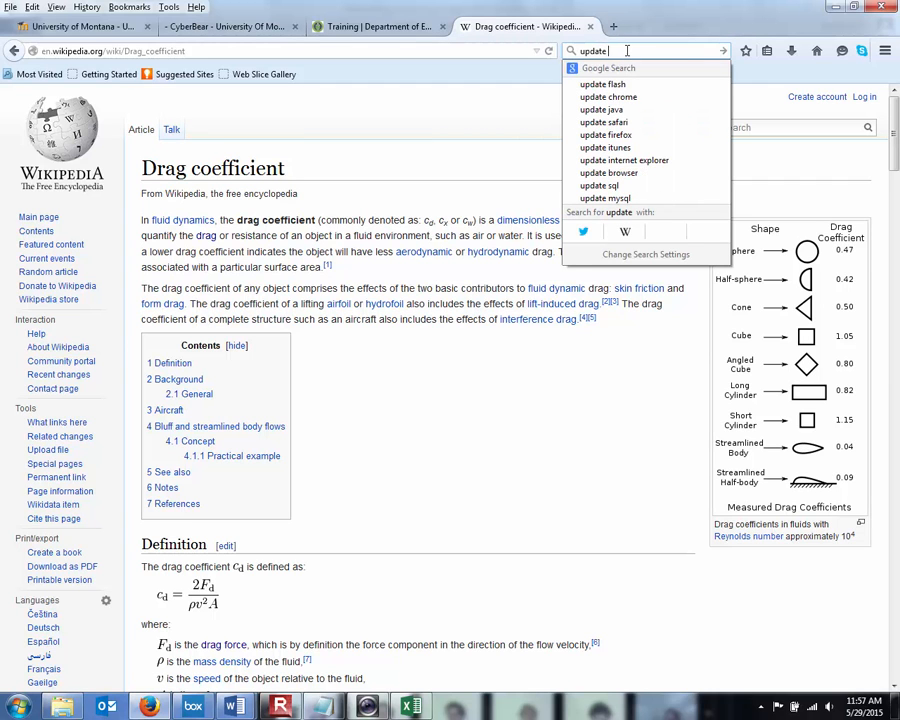
text( fields in)
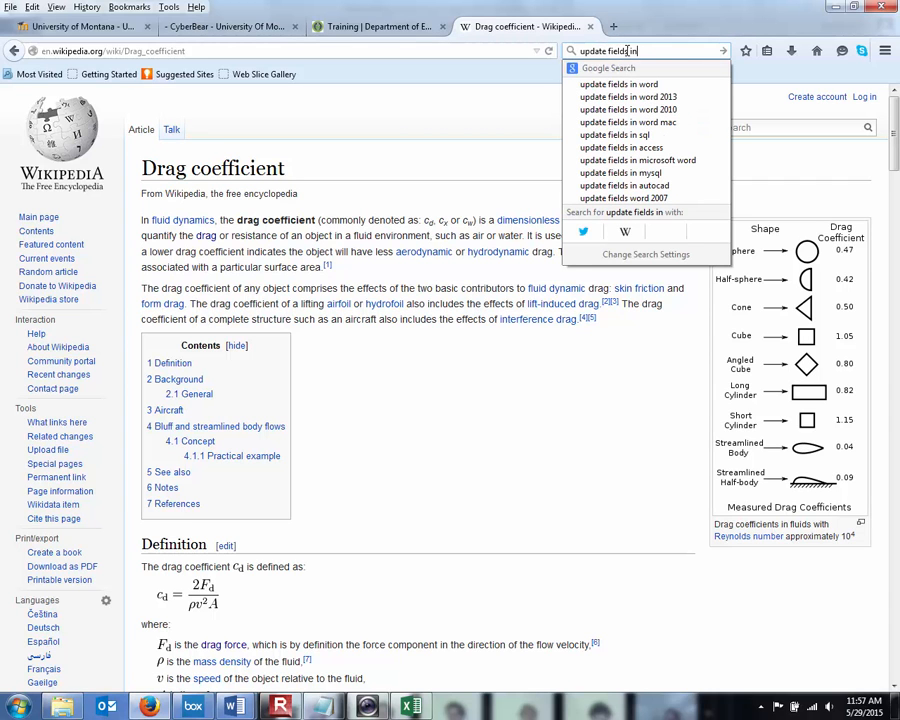
text( ms word )
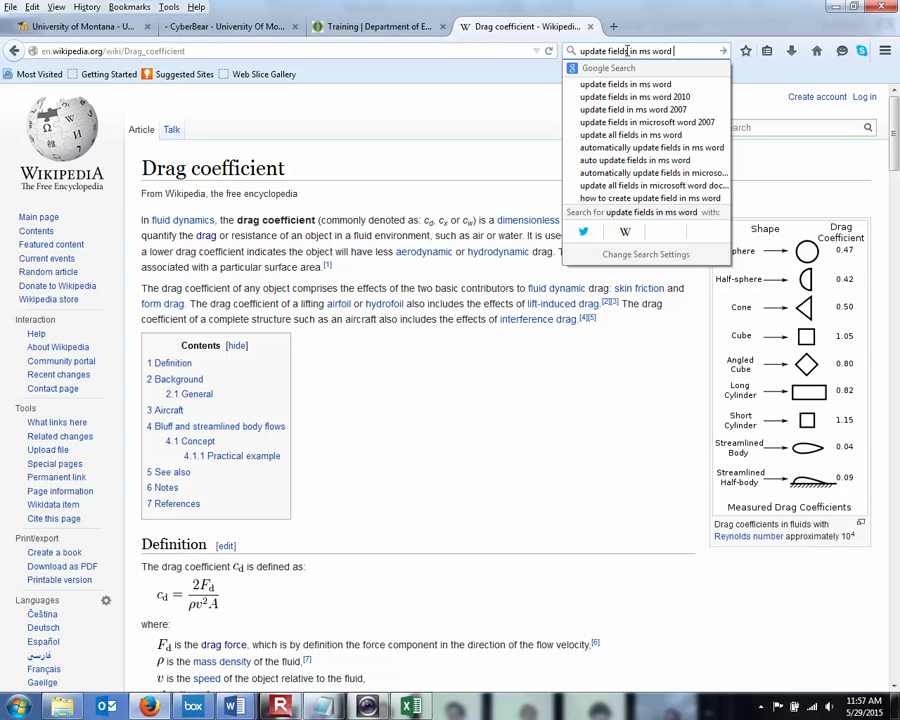
text(function)
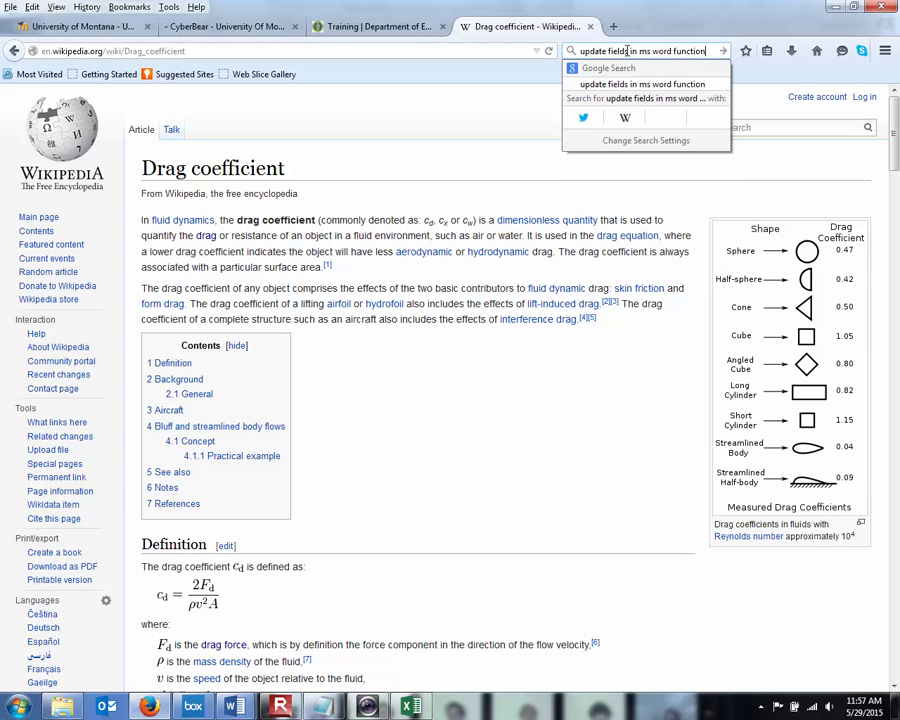
key(Return)
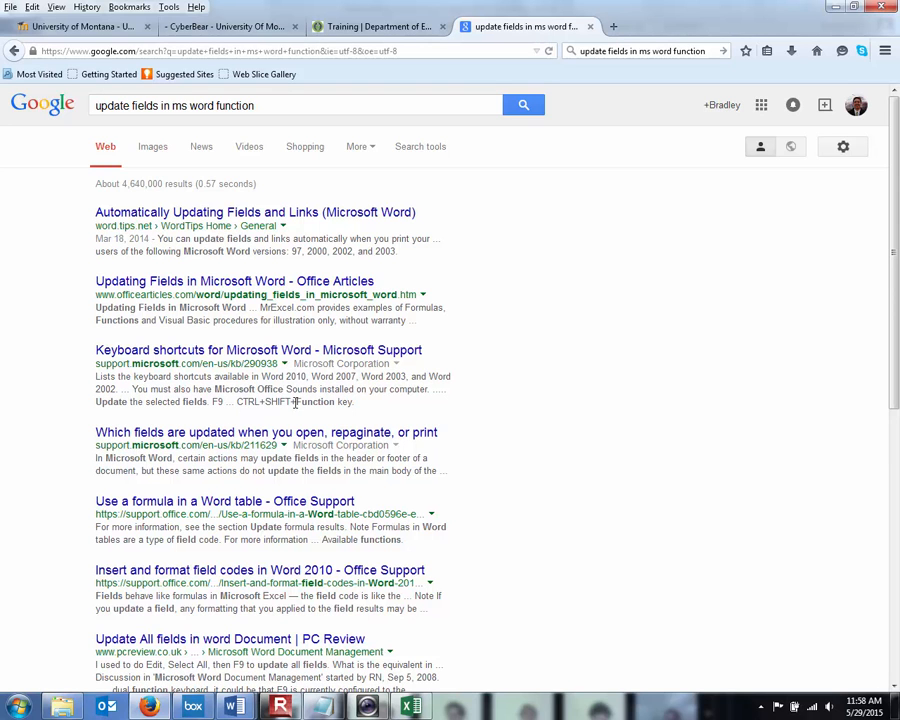
Step: Open the Microsoft Support article on Word keyboard shortcuts and look through its occurrences of "f9" for the field update shortcut
click(236, 354)
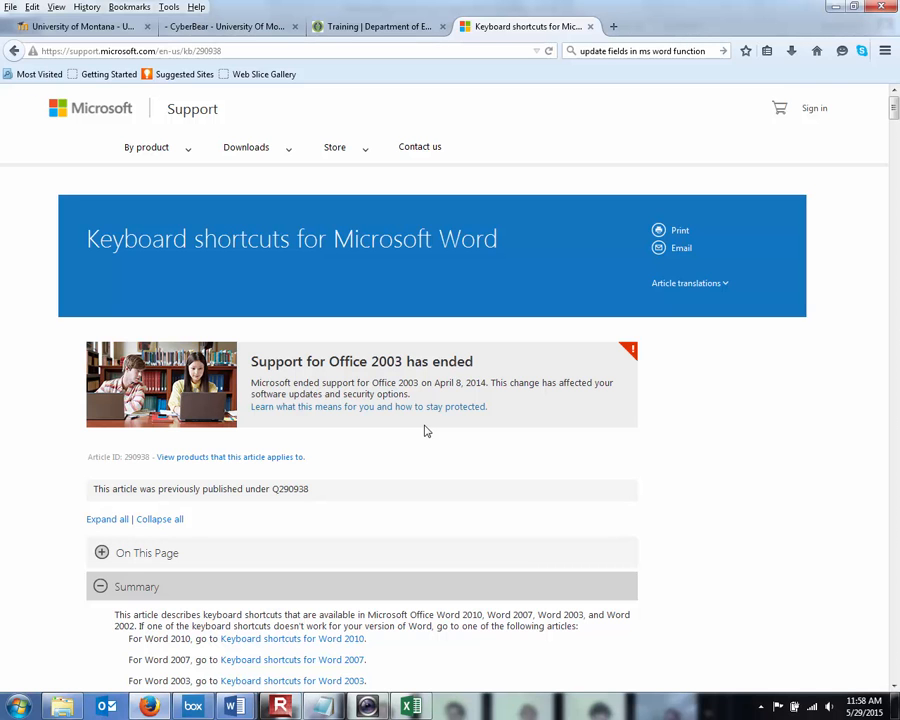
scroll(424, 430, down, 5)
scroll(424, 428, down, 4)
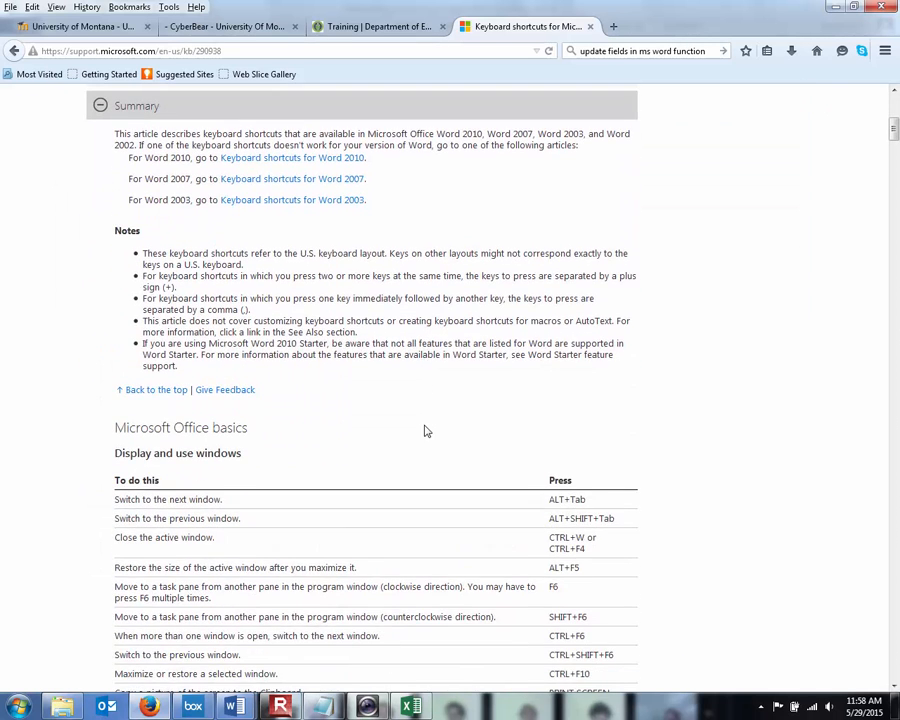
scroll(424, 428, down, 2)
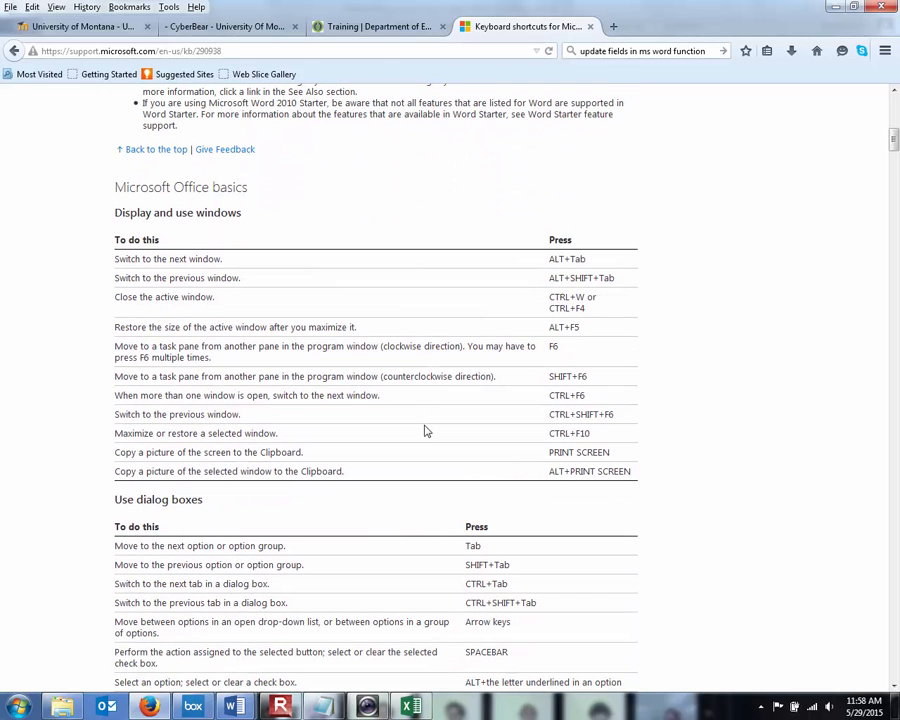
key(ctrl+f)
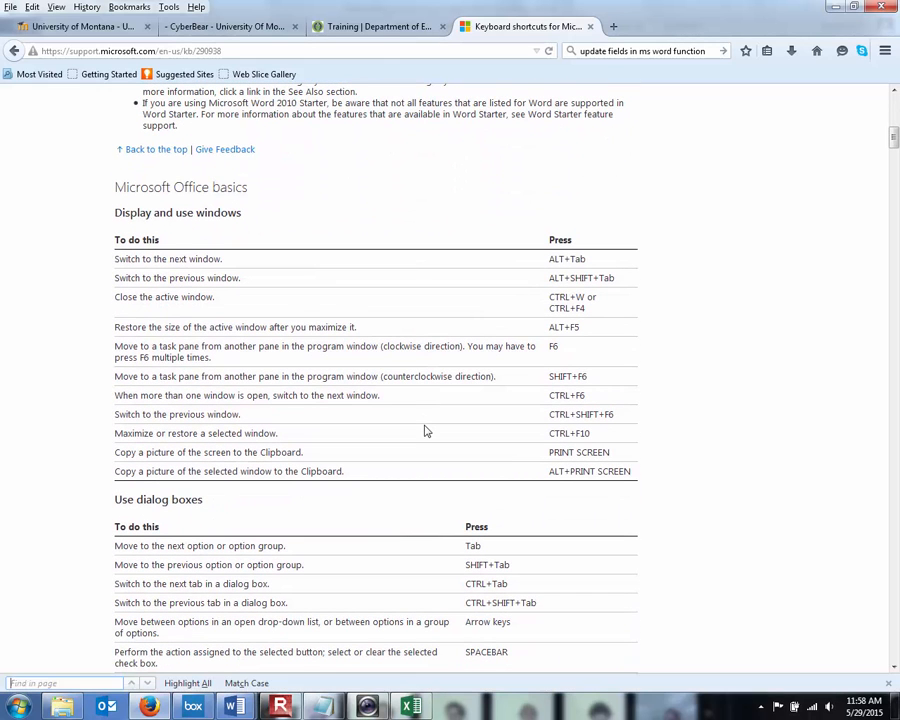
text(f9)
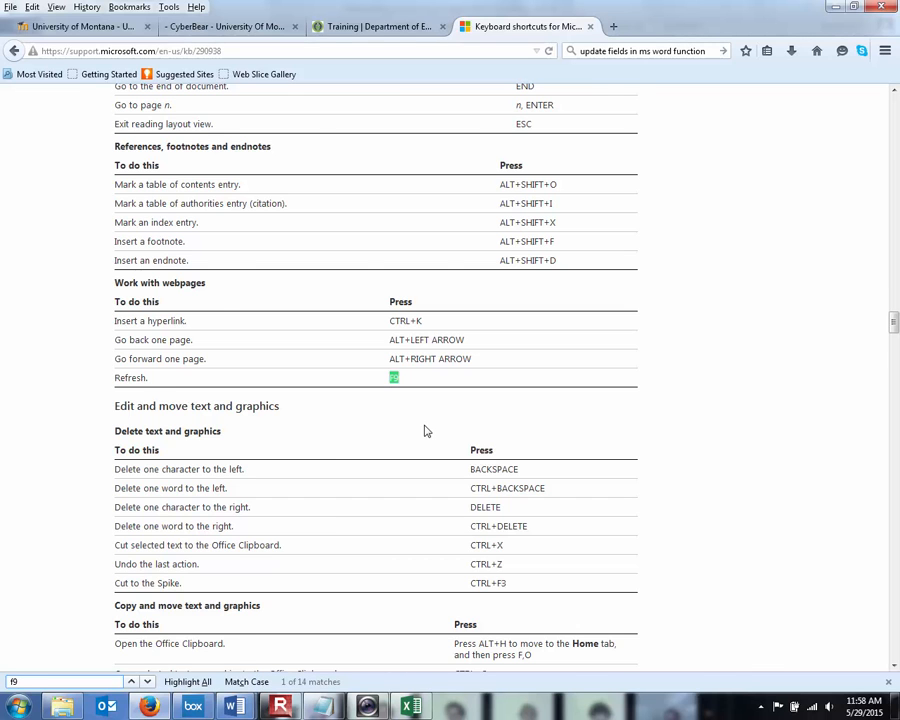
key(Return)
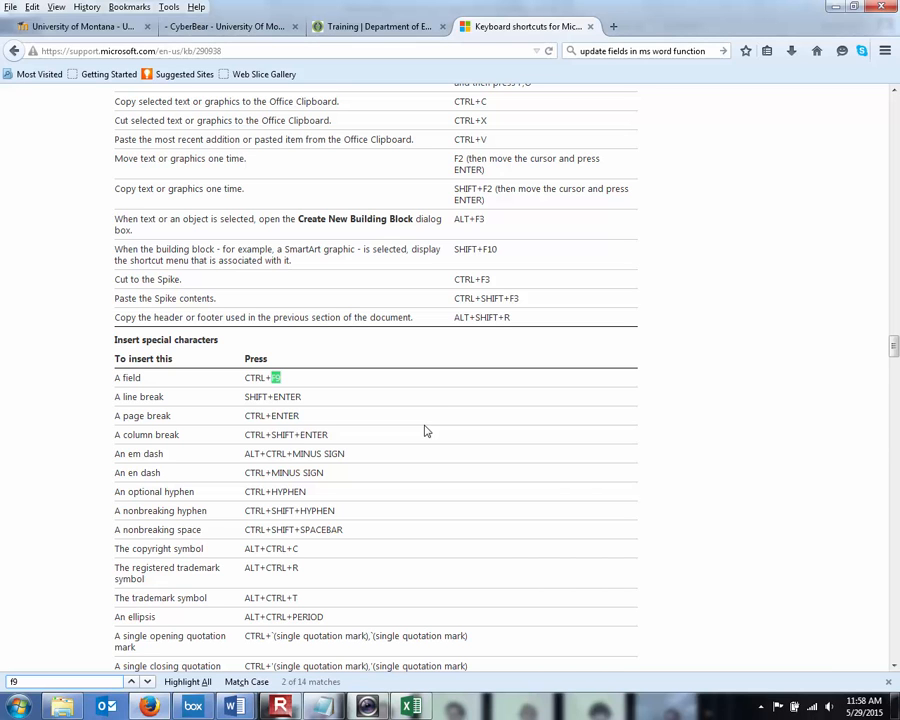
key(Return)
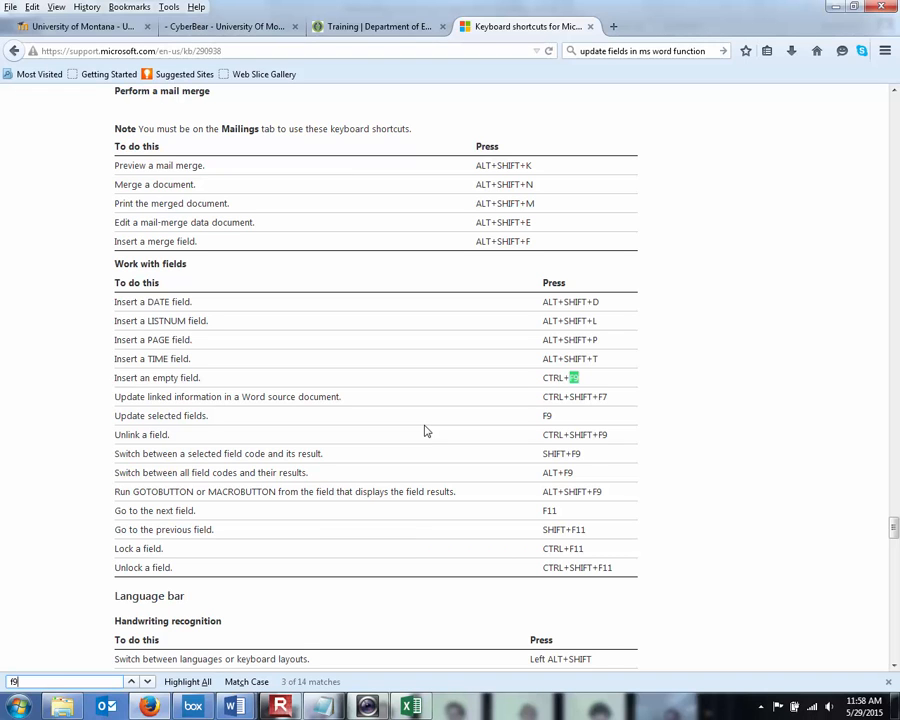
key(Return)
key(Return)
Step: Switch back to Word and update the equation number fields of the Vmax and Imax formulas in sections B and C
key(alt+Tab)
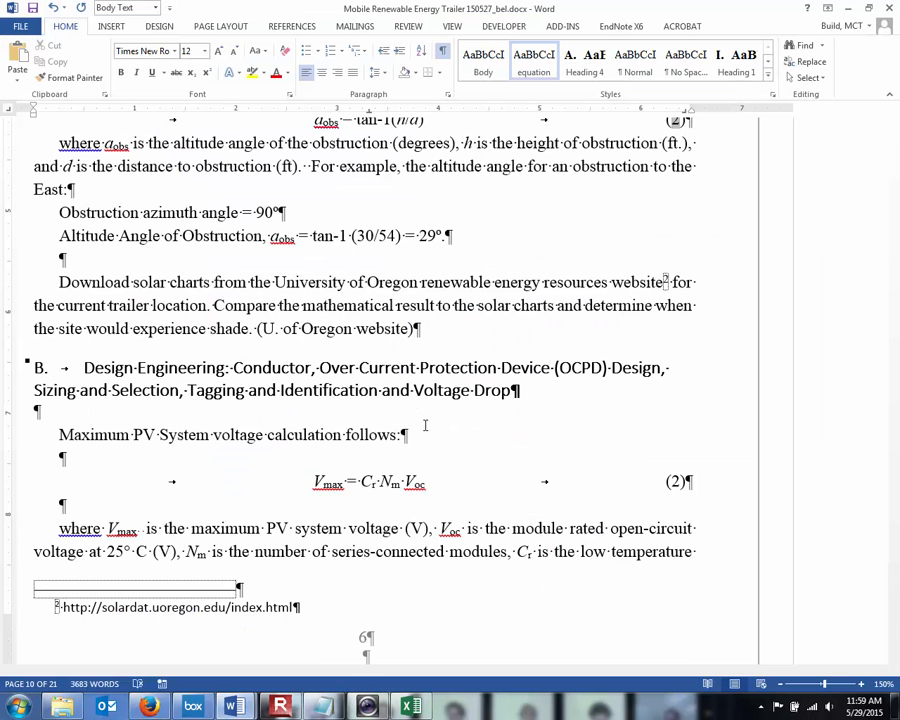
double_click(686, 483)
key(F9)
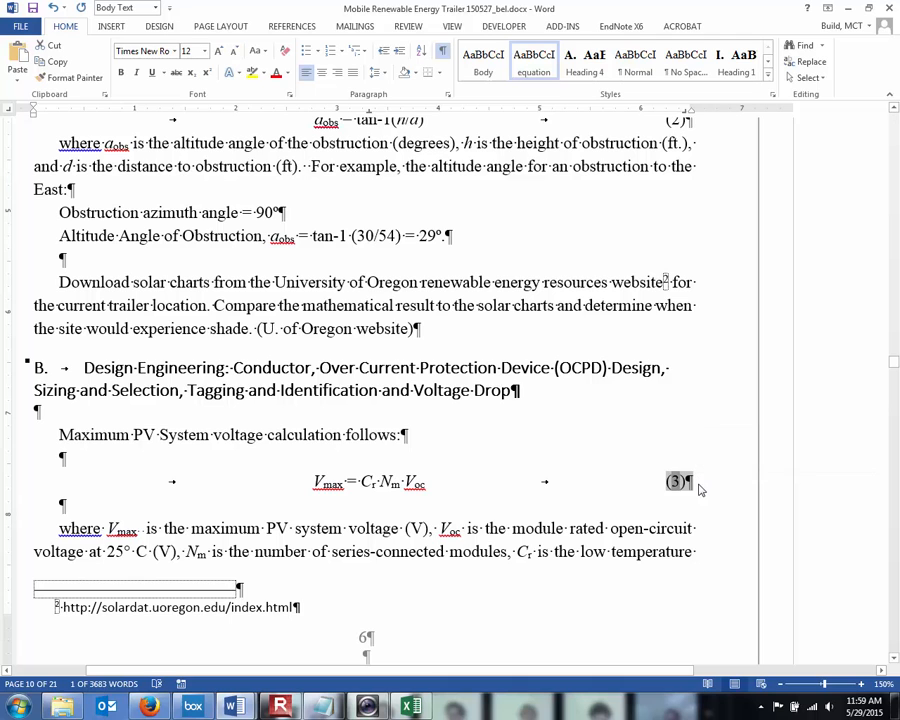
scroll(700, 488, down, 10)
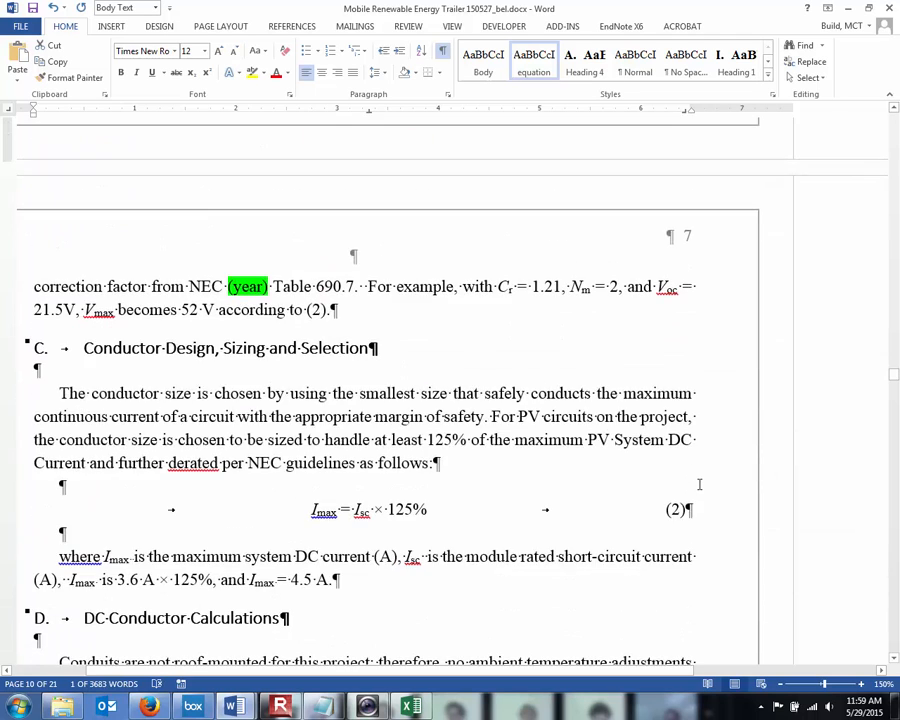
click(678, 509)
key(F9)
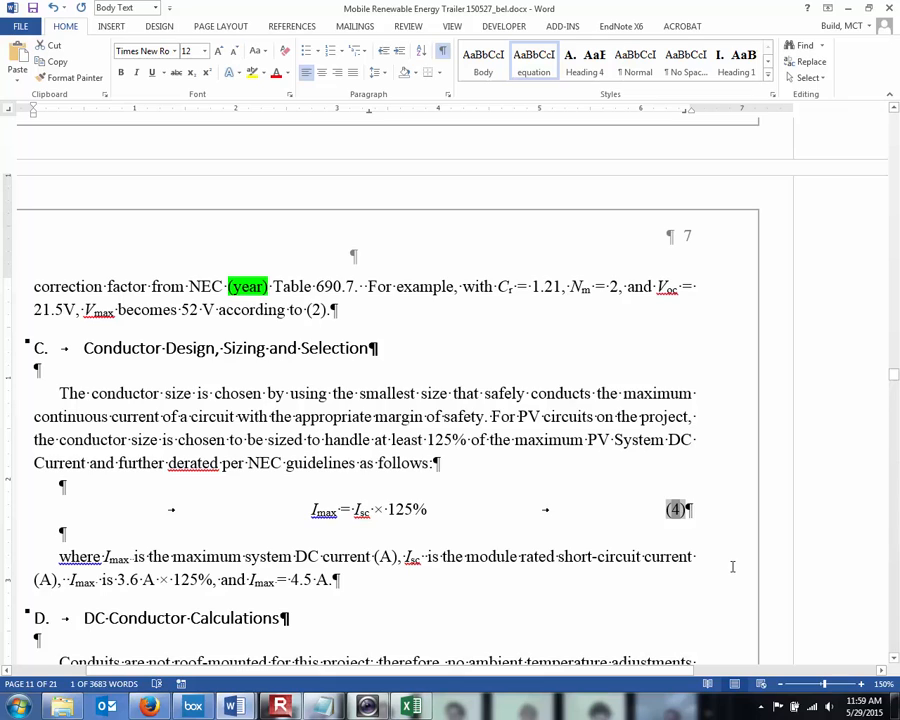
Step: Hide the formatting marks and review the equation numbering from DC Conductor Calculations back to the Wind Drag Calculations section
scroll(732, 567, down, 9)
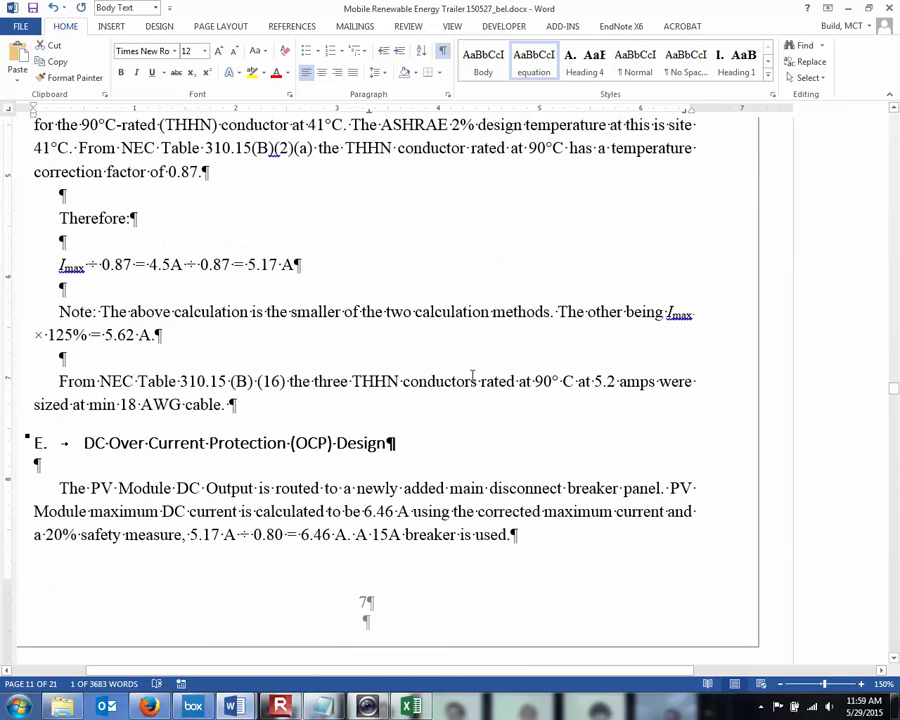
key(ctrl+shift+8)
scroll(473, 375, up, 9)
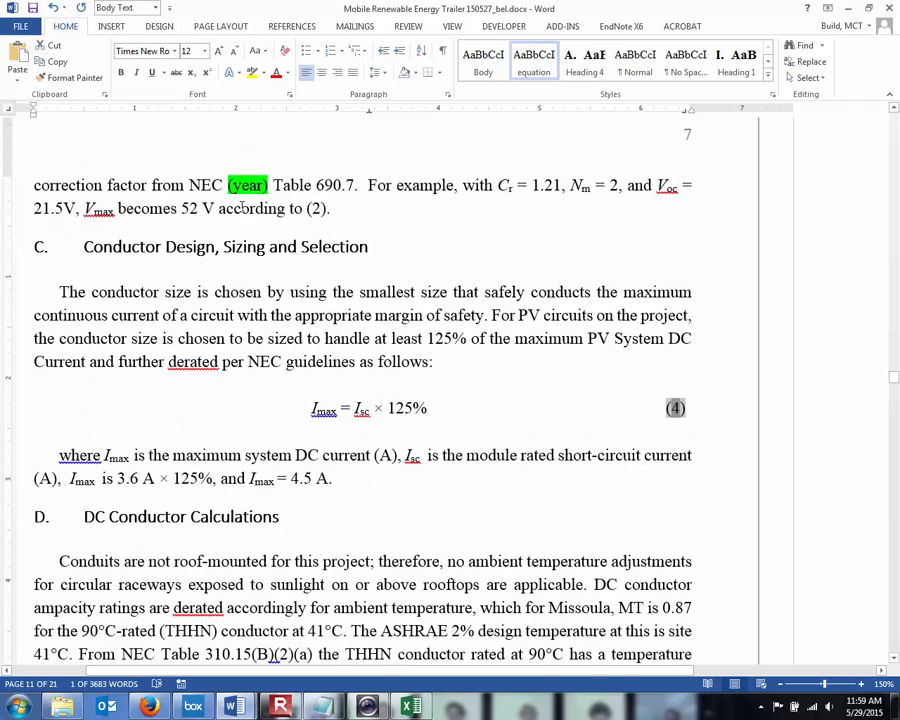
scroll(241, 207, up, 9)
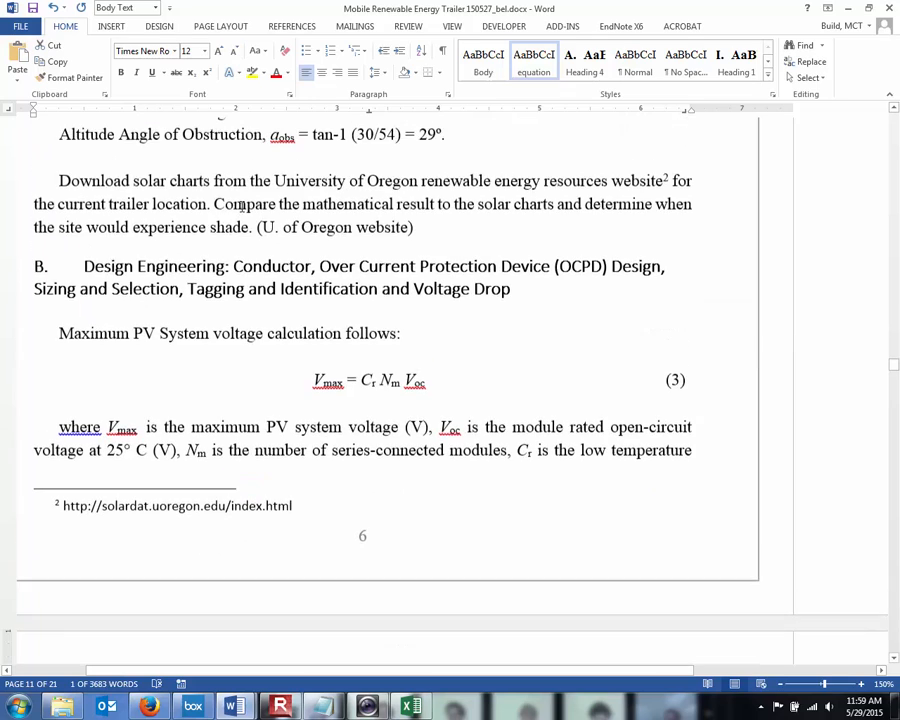
scroll(241, 205, up, 4)
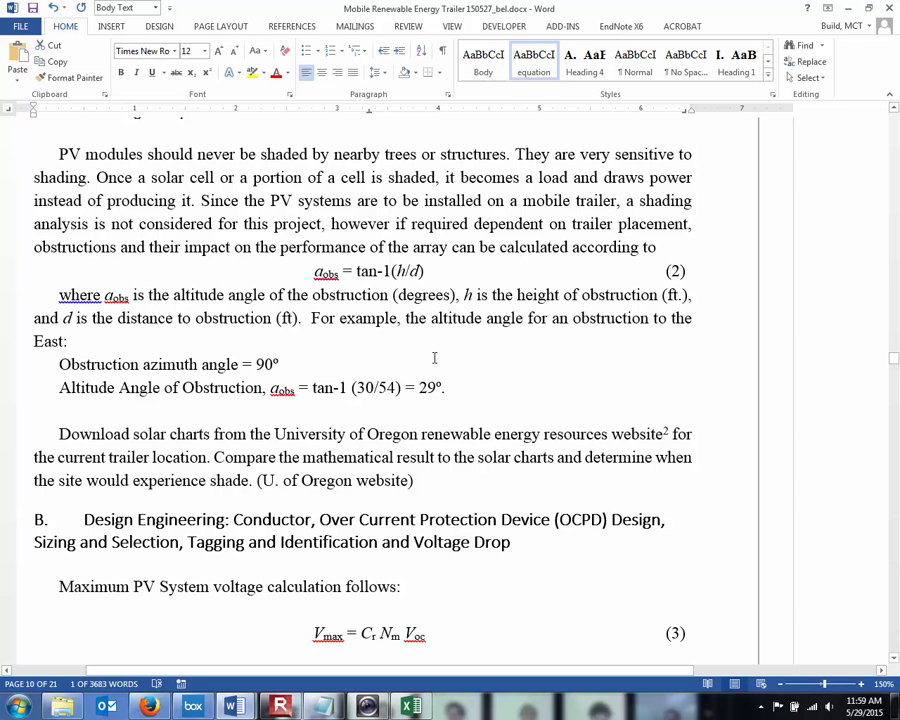
scroll(434, 357, up, 6)
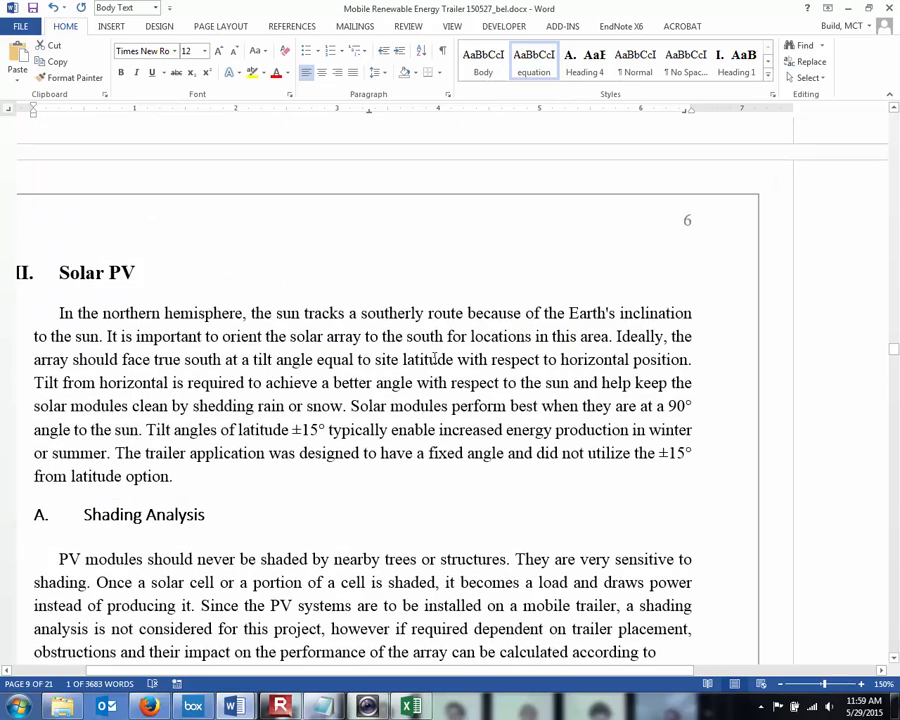
scroll(434, 357, up, 10)
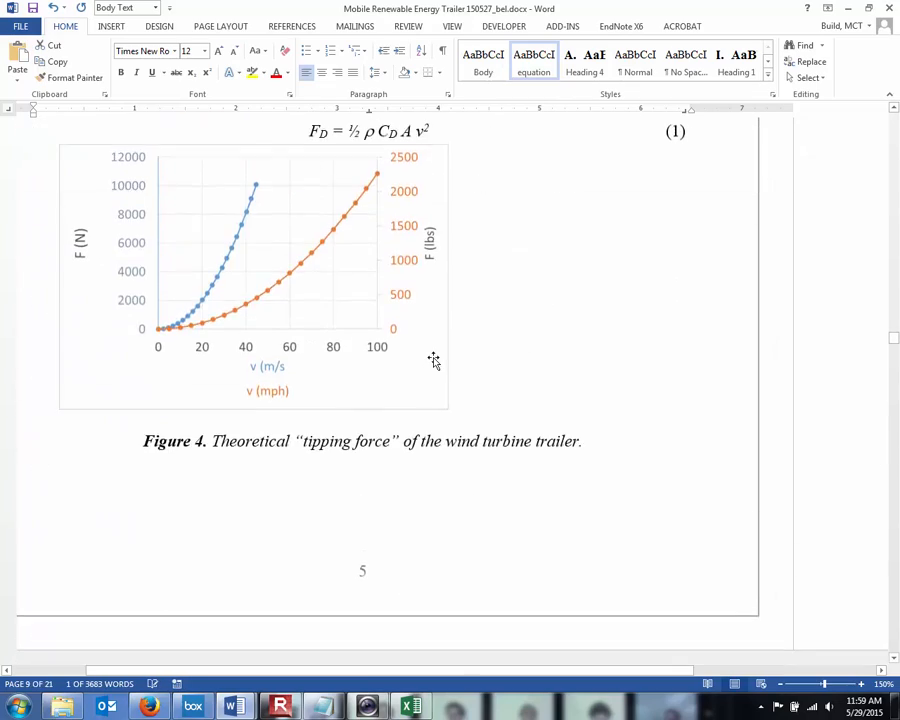
Step: Insert a new paragraph between equation (1) and the drag force chart in the Wind Drag Calculations section
click(536, 485)
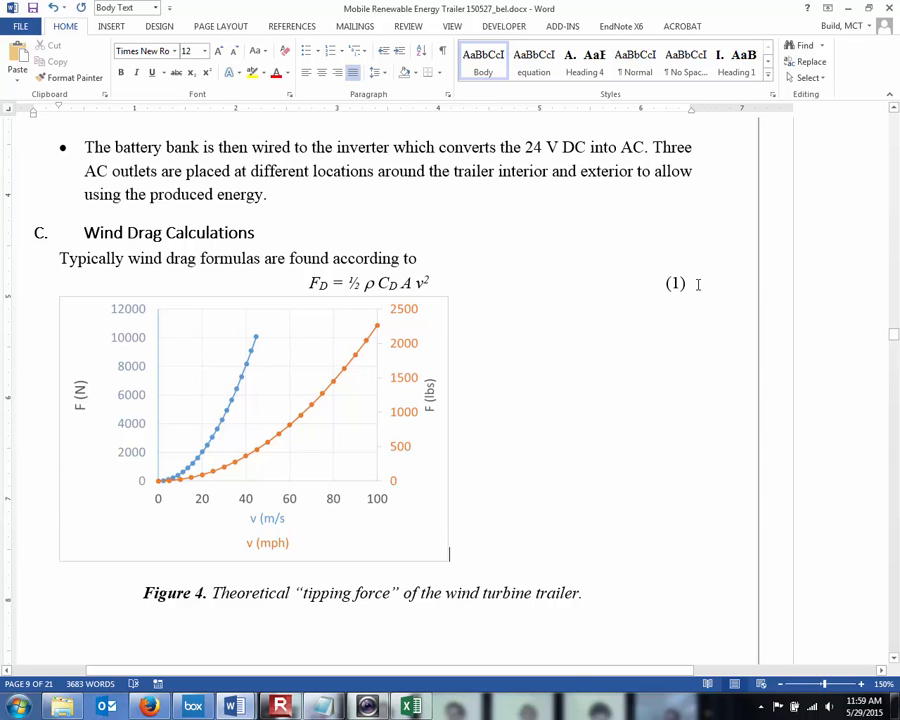
click(698, 284)
key(Return)
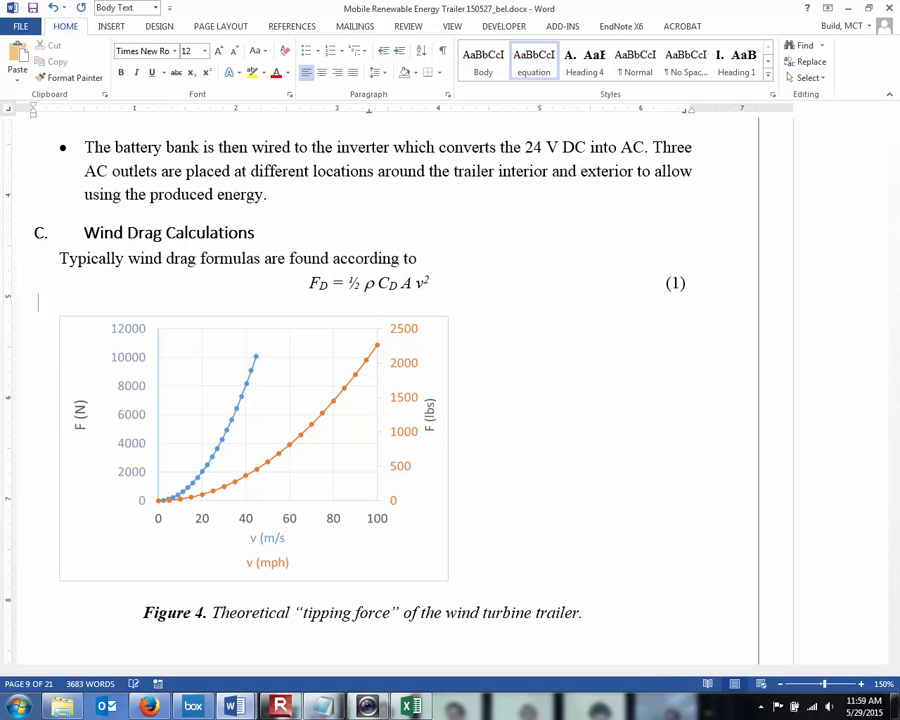
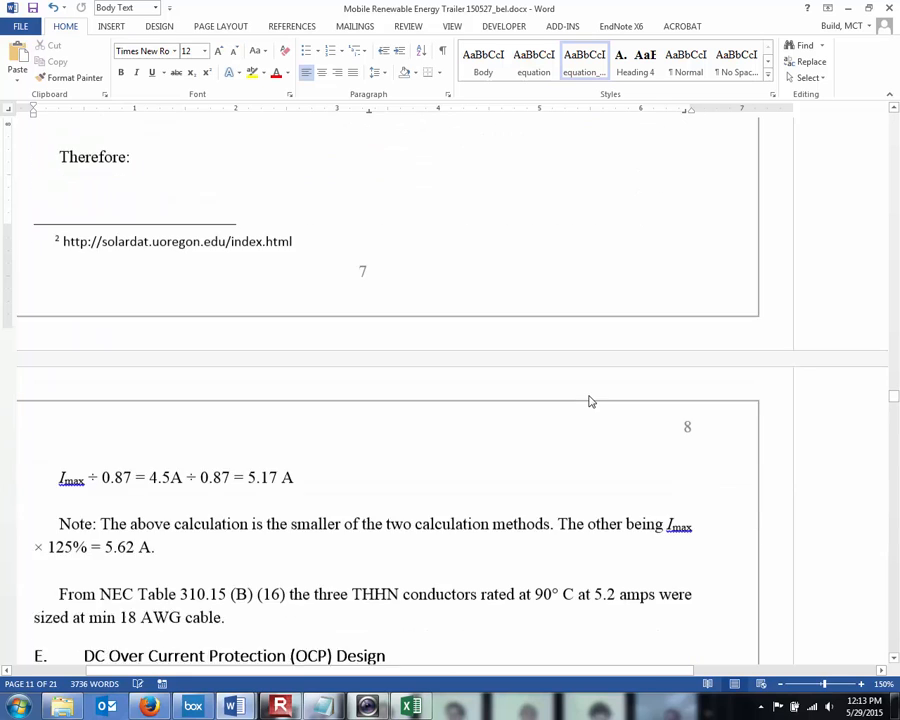
Step: Show the formatting marks and delete the empty paragraph between "Therefore:" and the Imax ÷ 0.87 calculation in DC Conductor Calculations
scroll(590, 401, up, 1)
key(ctrl+shift+8)
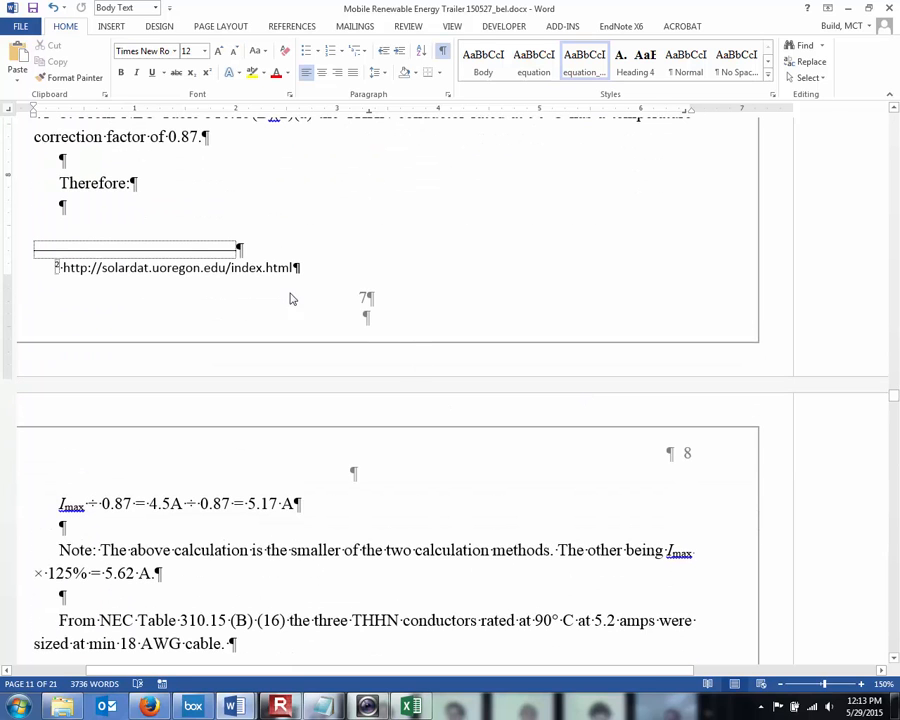
click(101, 207)
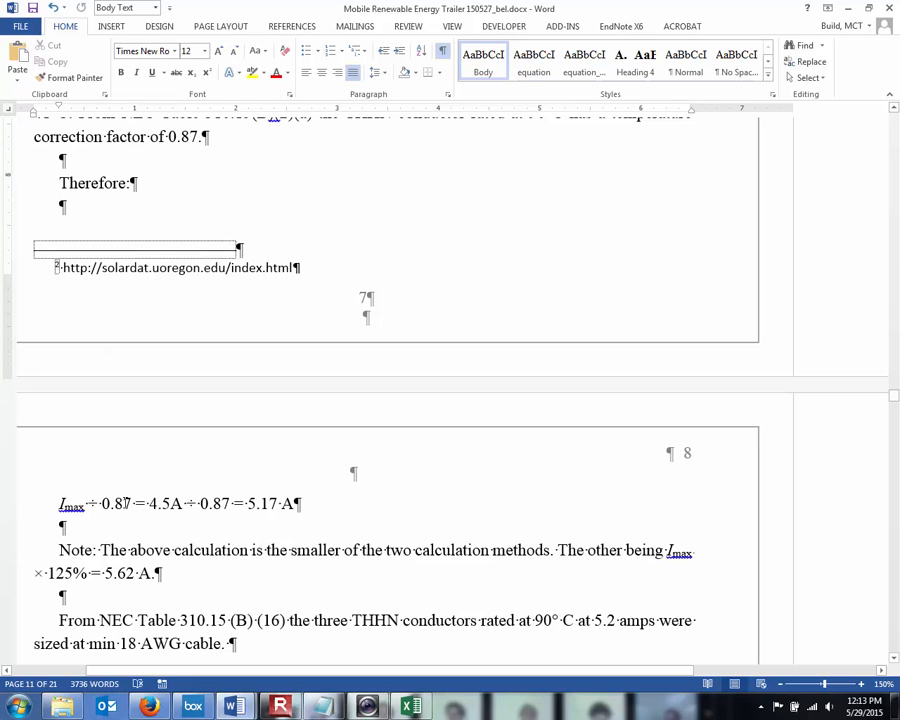
click(76, 215)
key(Delete)
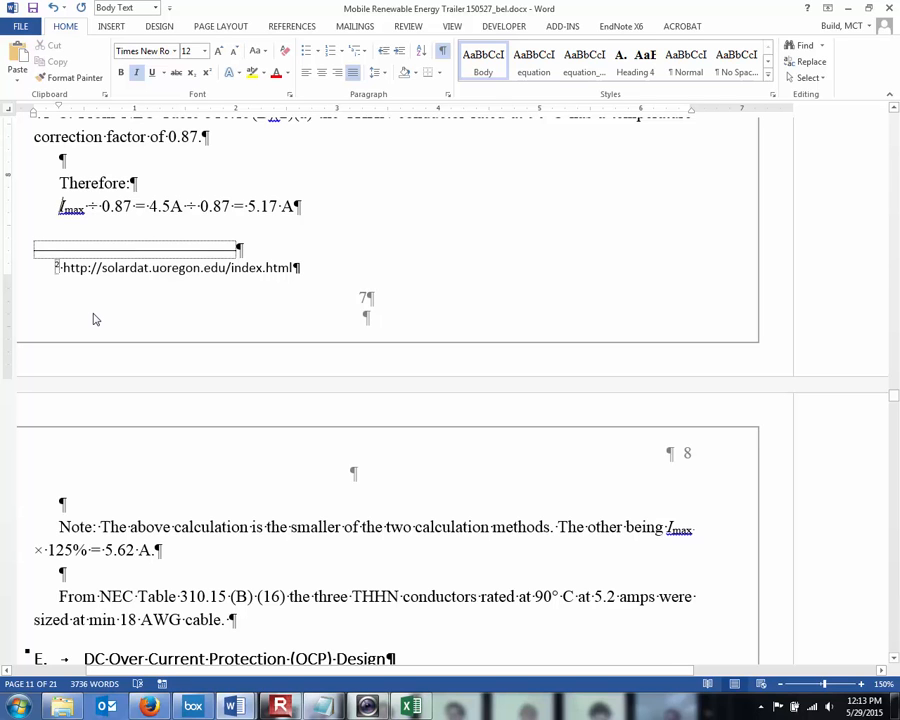
Step: Delete the empty paragraph above "Therefore:" and join that word to the end of the preceding paragraph
click(95, 161)
key(Delete)
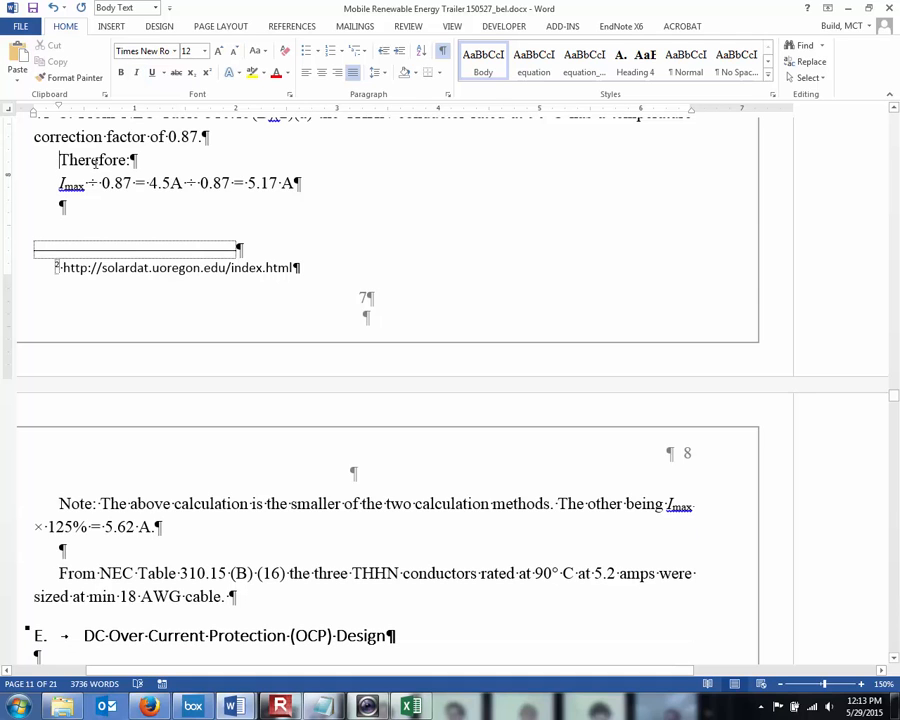
key(BackSpace)
key(BackSpace)
key(BackSpace)
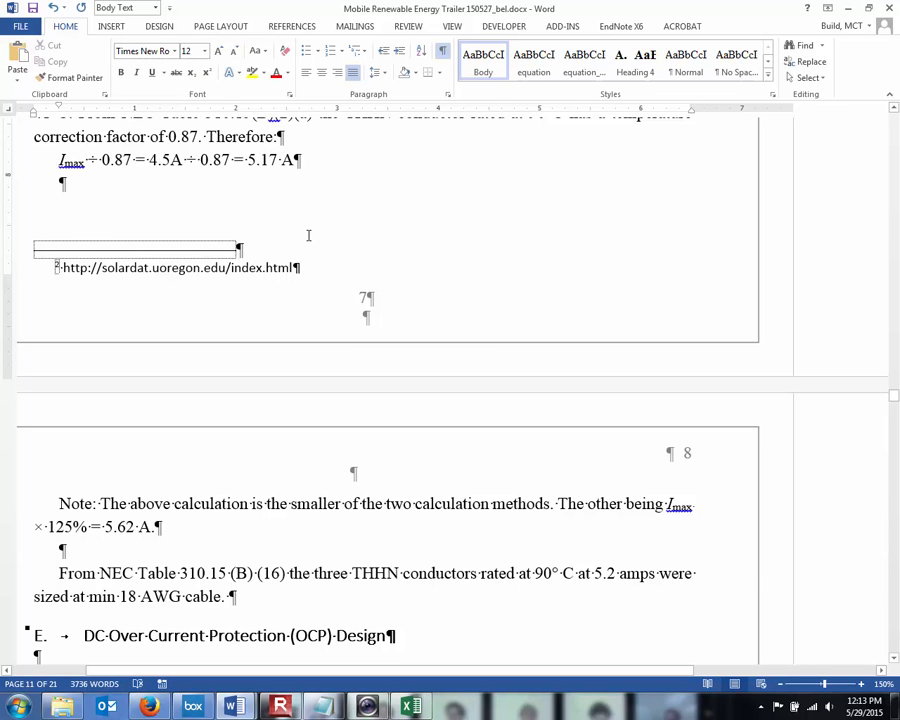
Step: Hide the formatting marks and insert a space between 4.5 and A in the Imax ÷ 0.87 calculation
scroll(308, 235, up, 3)
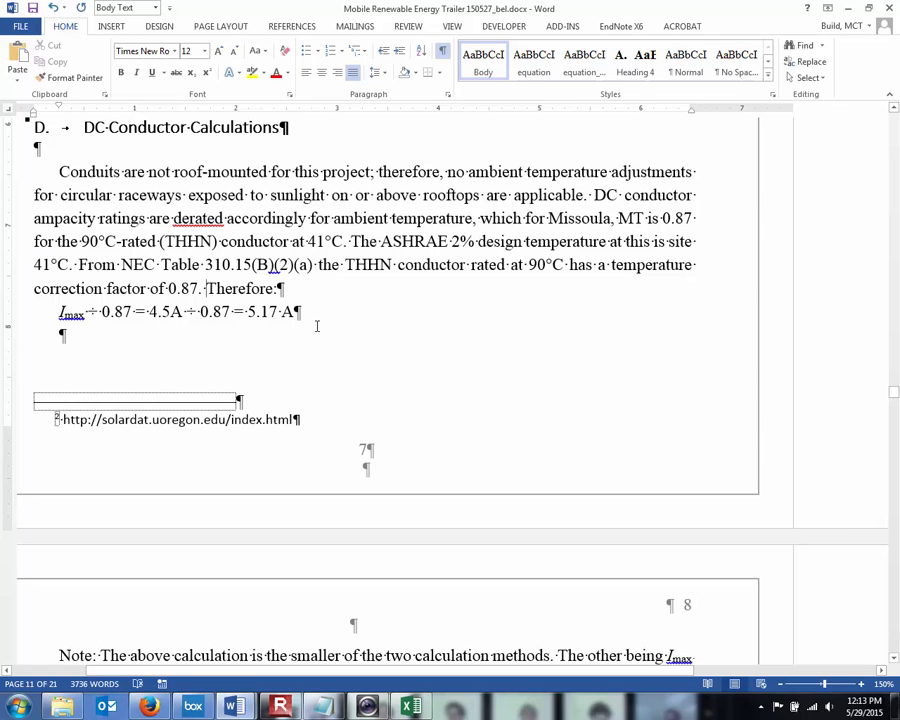
key(ctrl+shift+8)
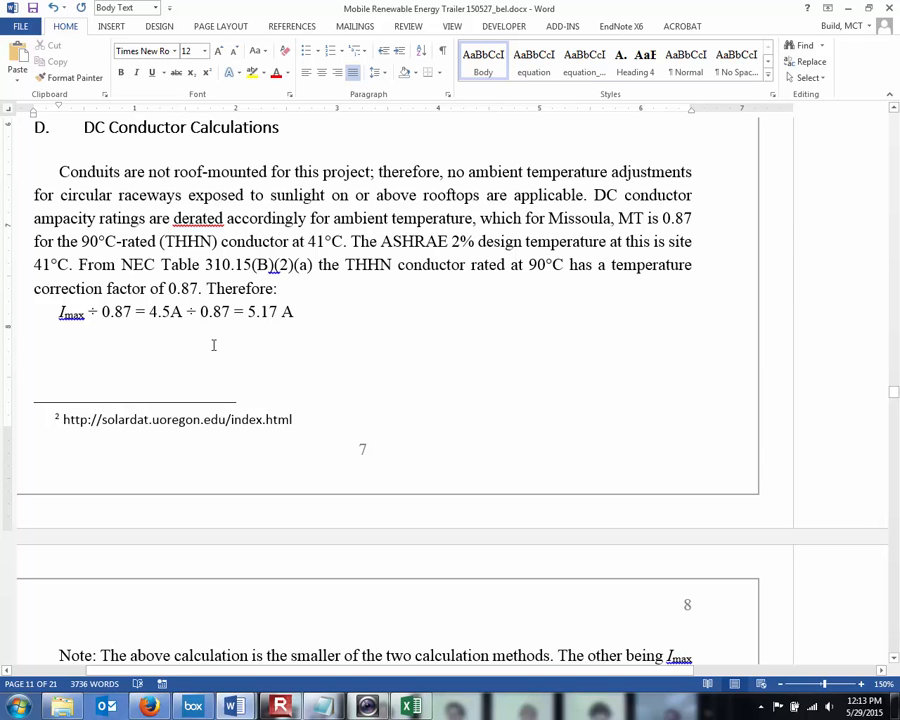
click(171, 311)
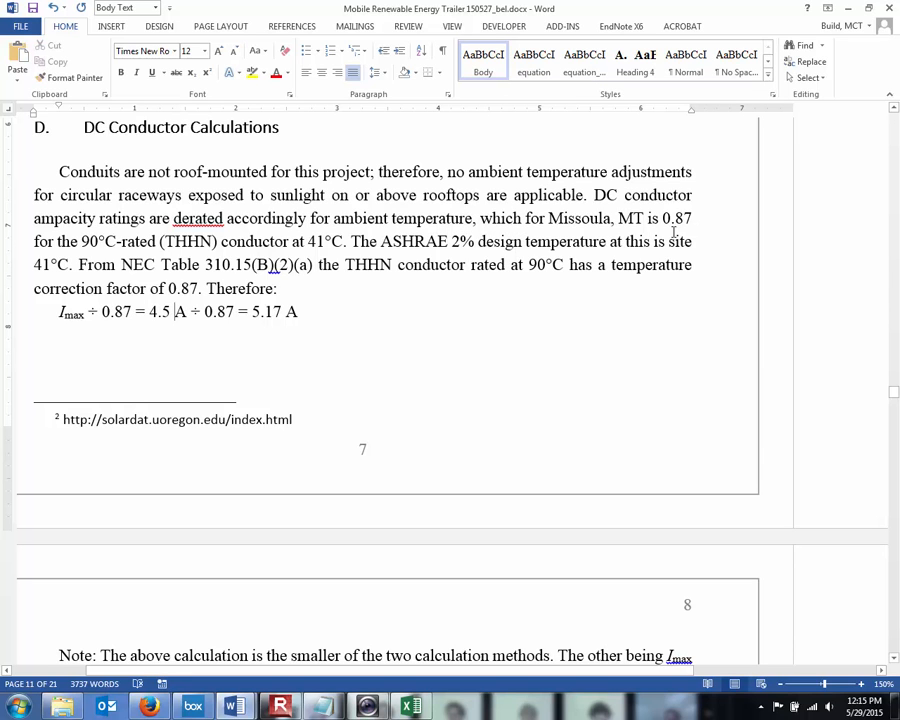
drag(690, 218, 664, 219)
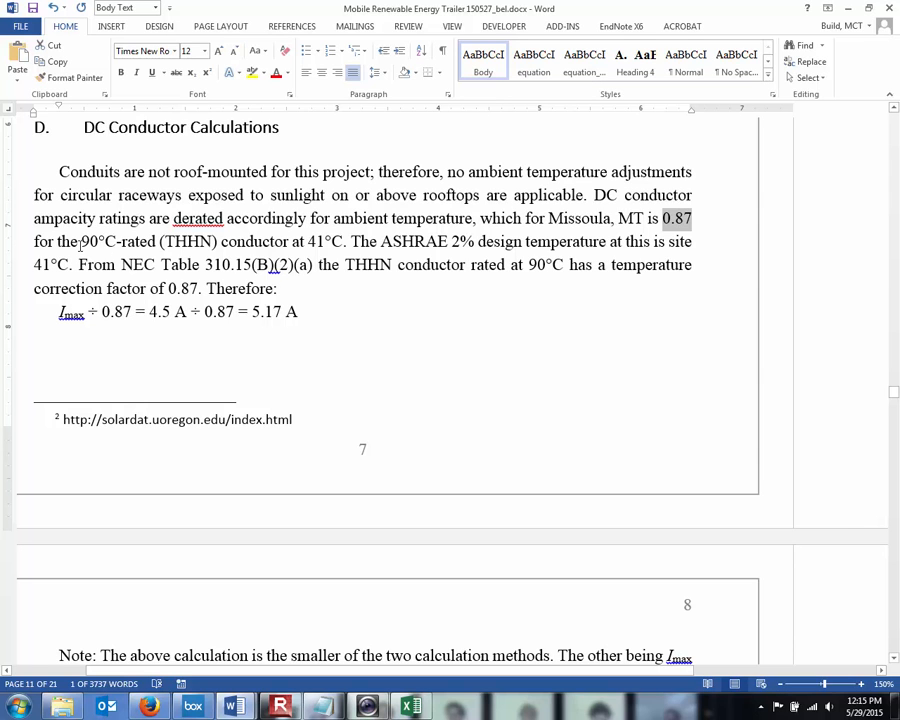
drag(82, 241, 117, 242)
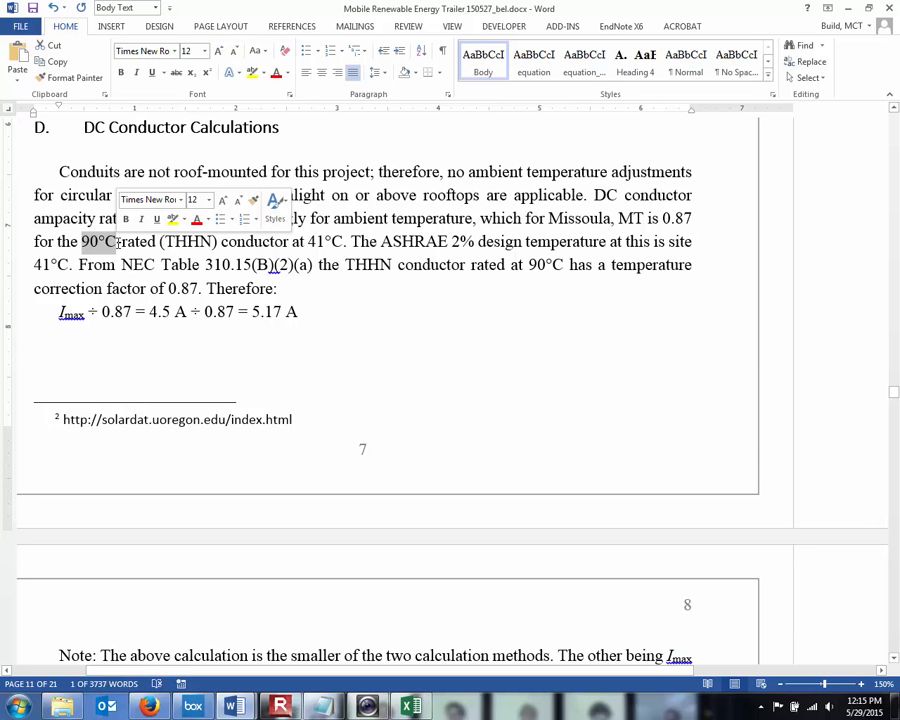
click(128, 264)
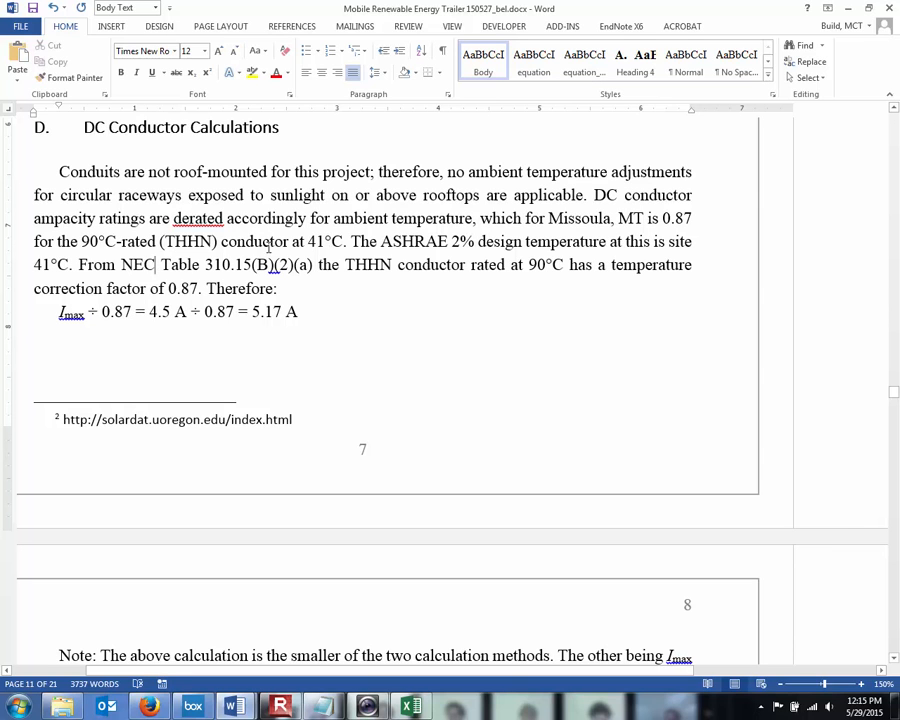
drag(222, 246, 335, 243)
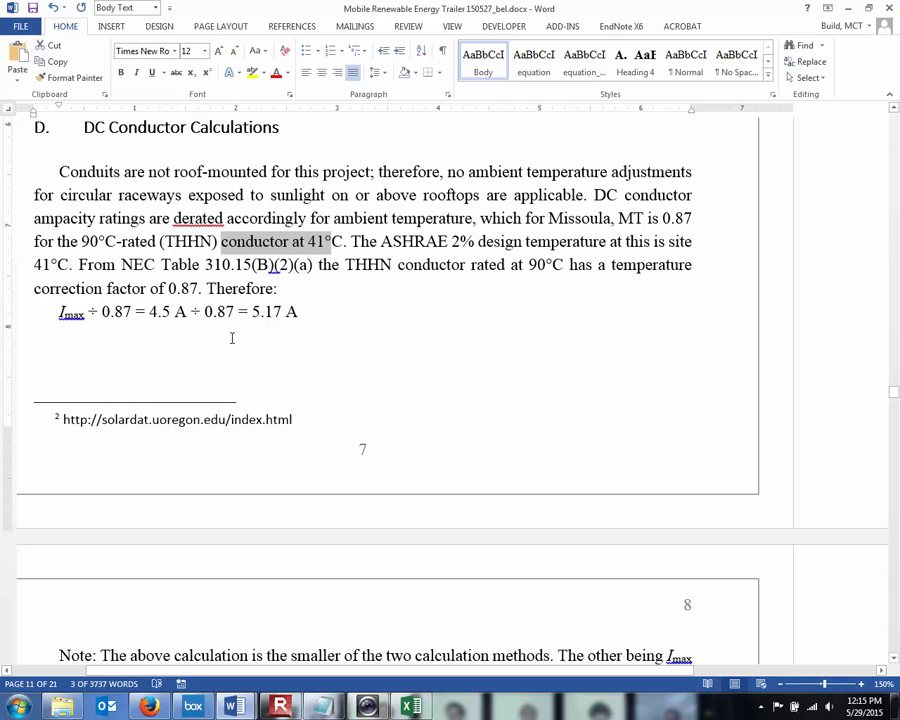
Step: Replace the space between Imax and × 125% in the Note paragraph with a nonbreaking space
scroll(231, 338, down, 3)
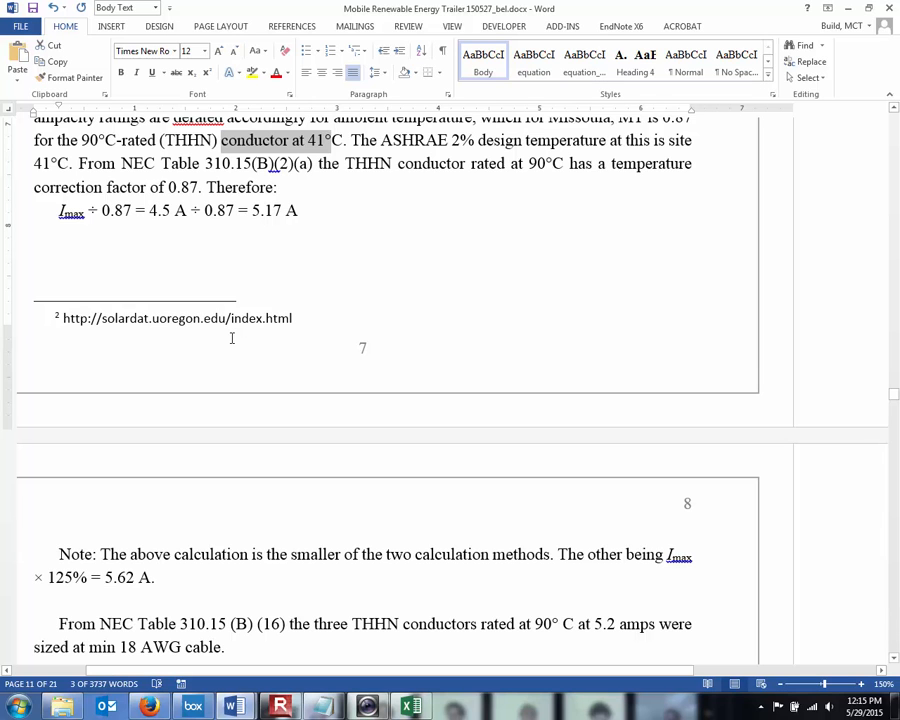
click(36, 577)
key(BackSpace)
key(ctrl+shift+space)
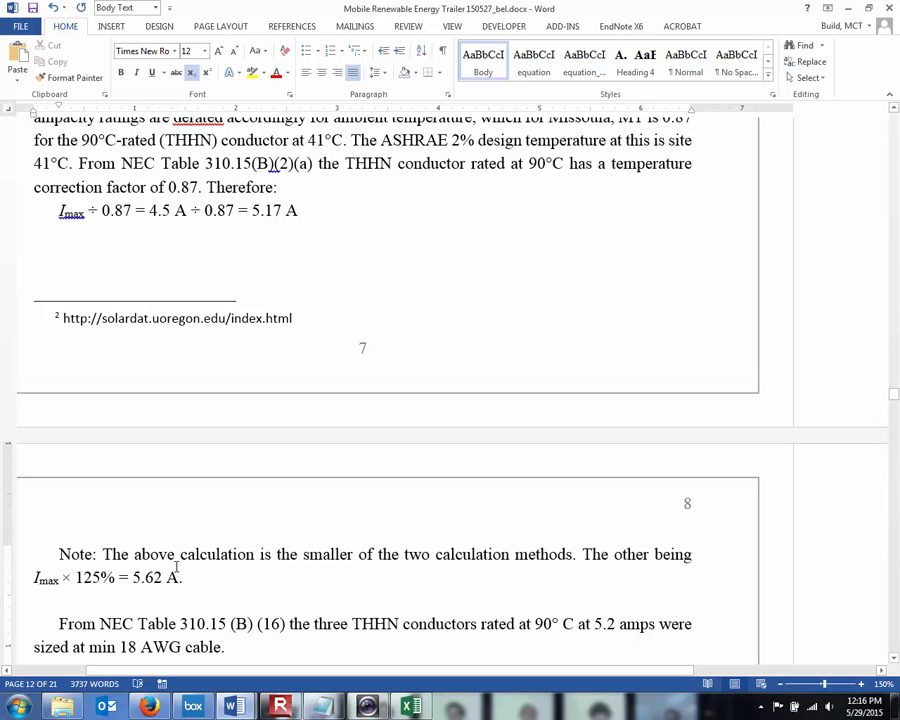
Step: Open the solardat.uoregon.edu link from footnote 2, enlarge the page one zoom level and examine the laboratory's home page
scroll(176, 566, down, 2)
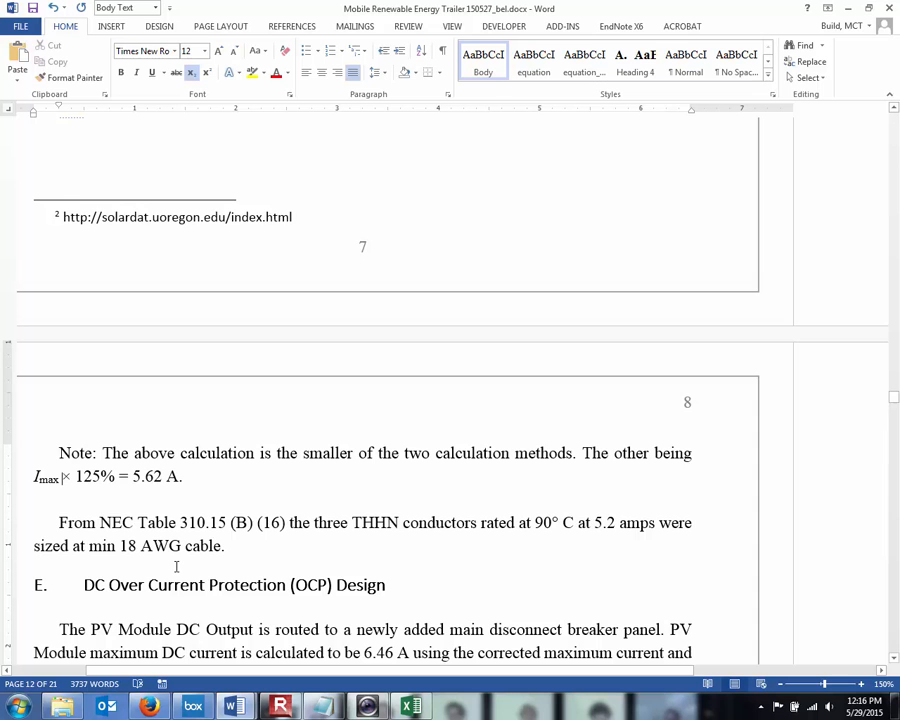
scroll(176, 570, up, 2)
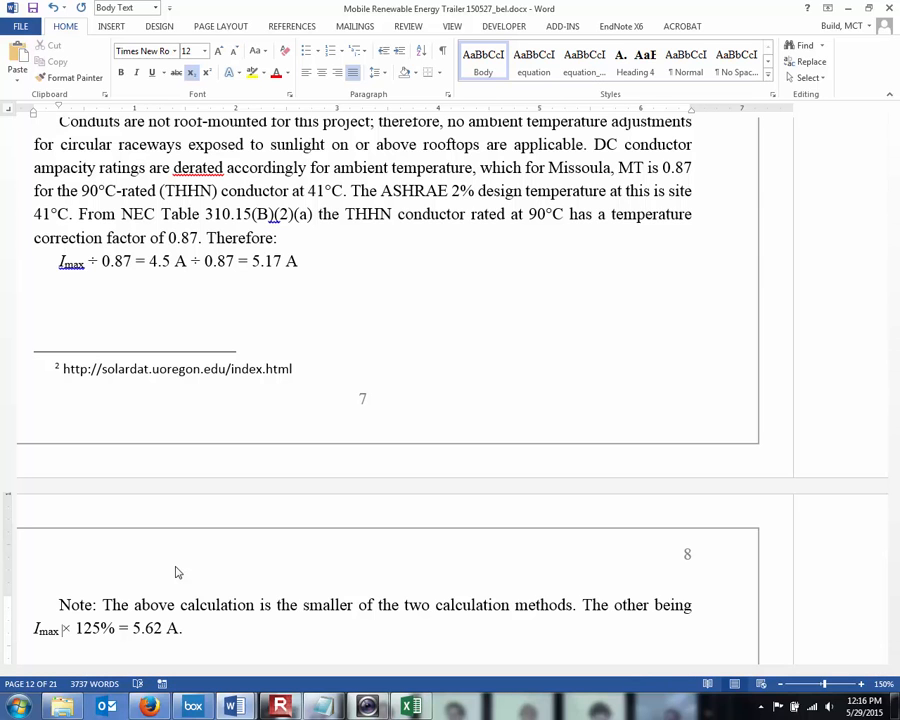
scroll(176, 570, up, 1)
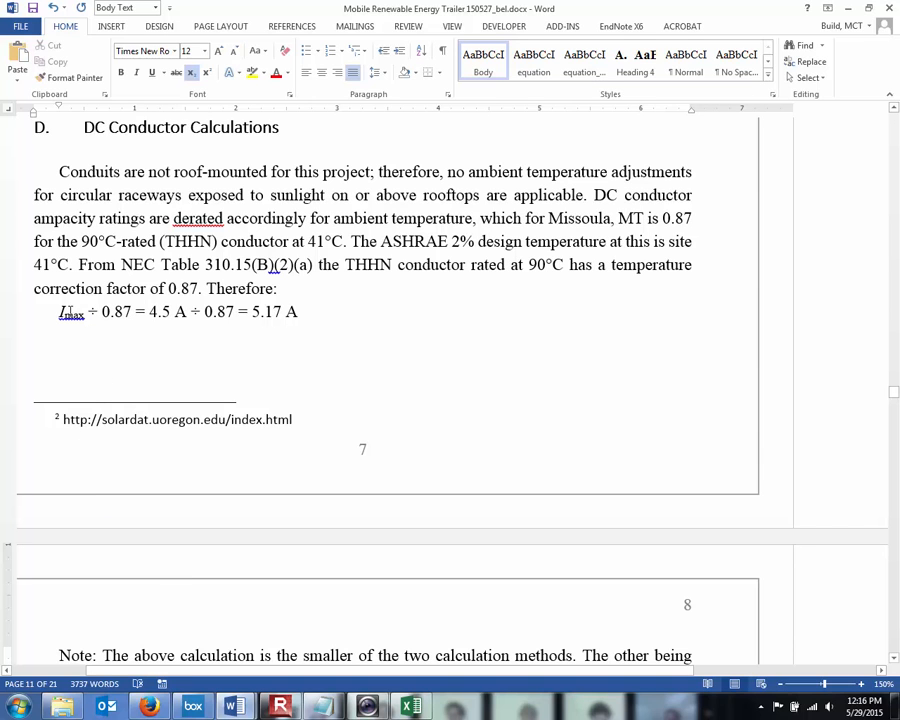
double_click(56, 313)
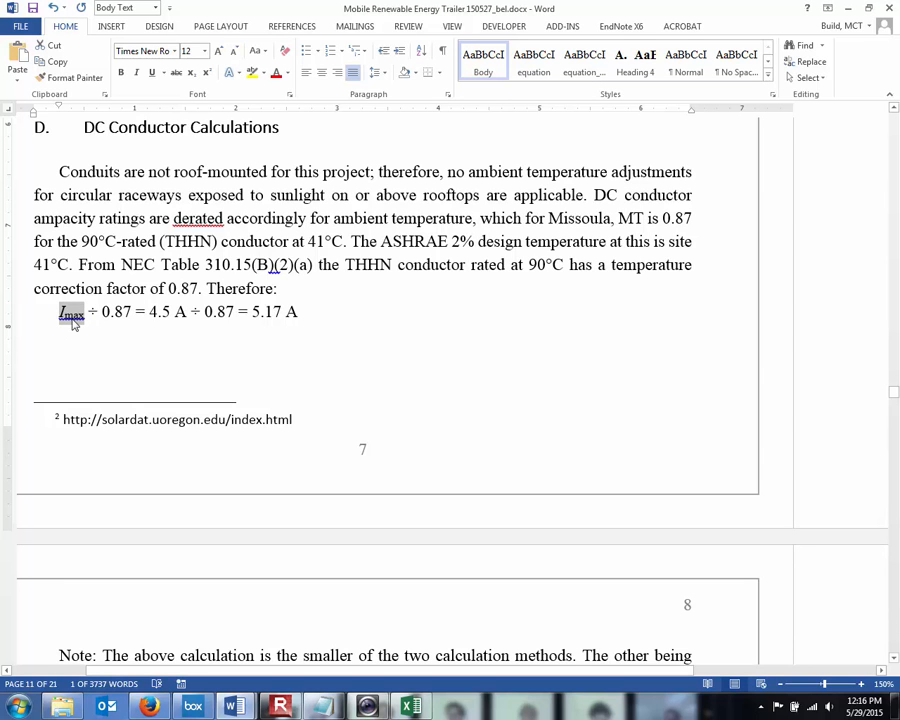
scroll(84, 328, up, 3)
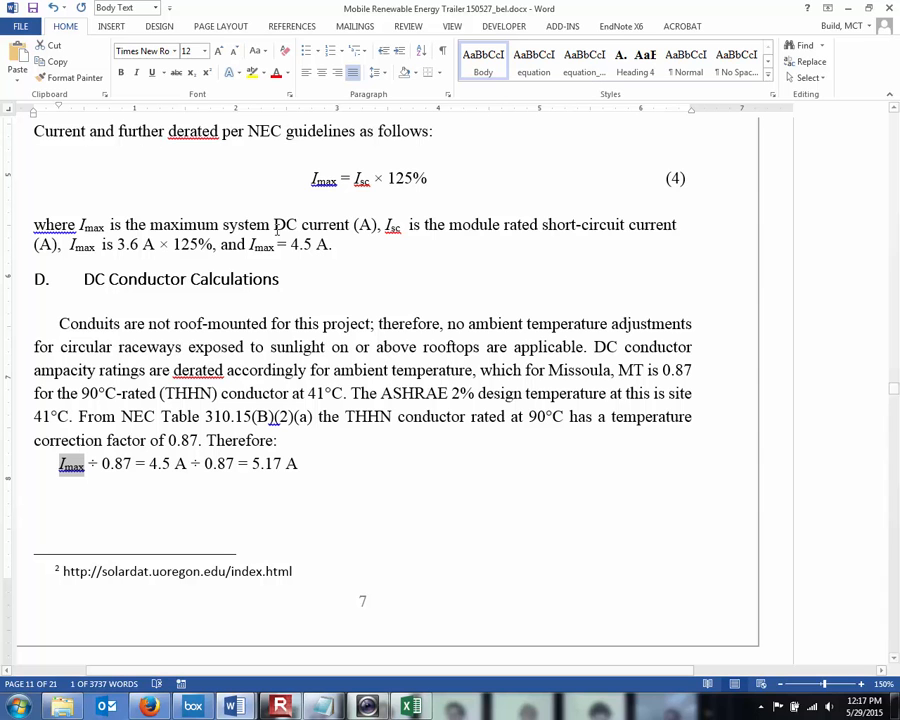
click(171, 571)
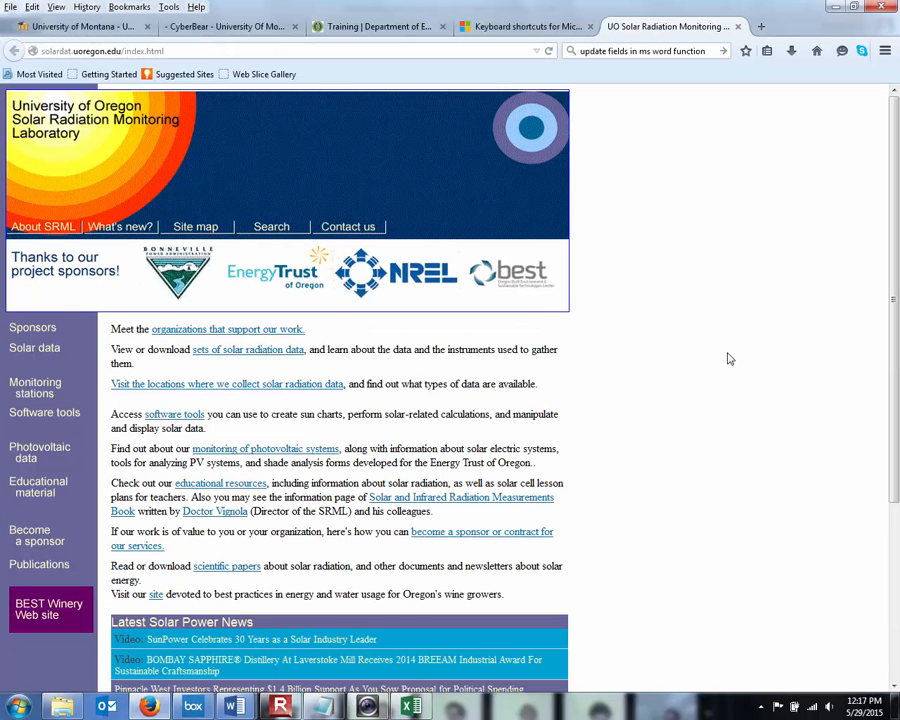
key(ctrl+plus)
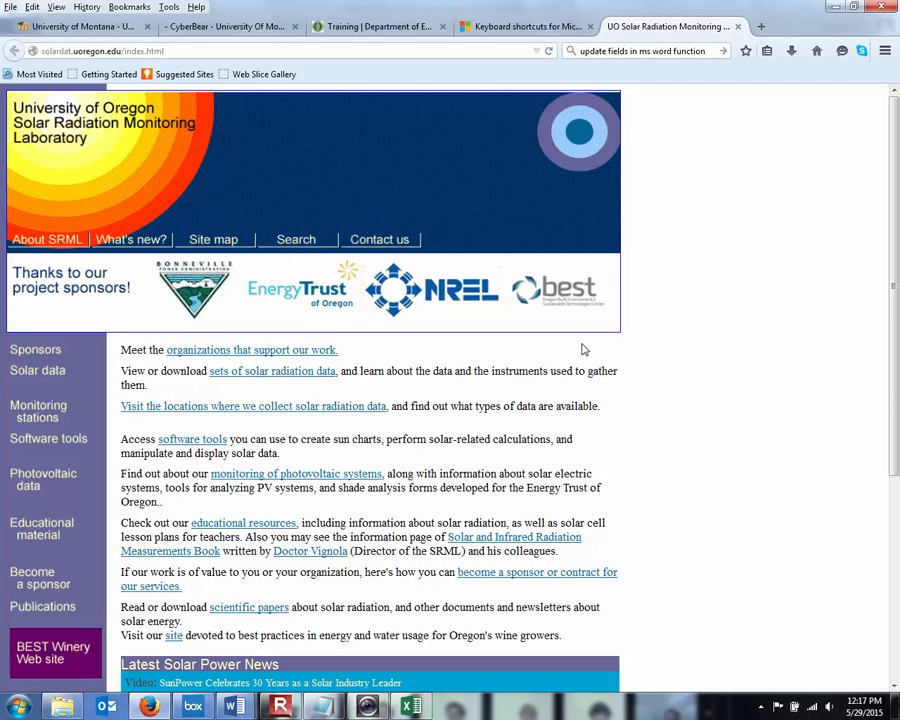
scroll(585, 349, down, 5)
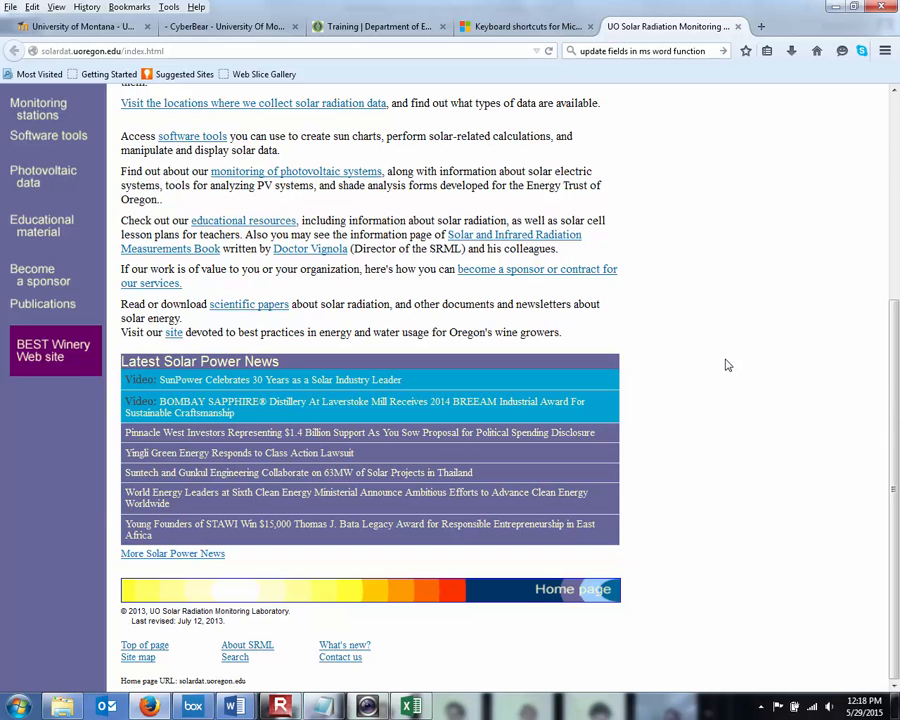
scroll(727, 365, up, 5)
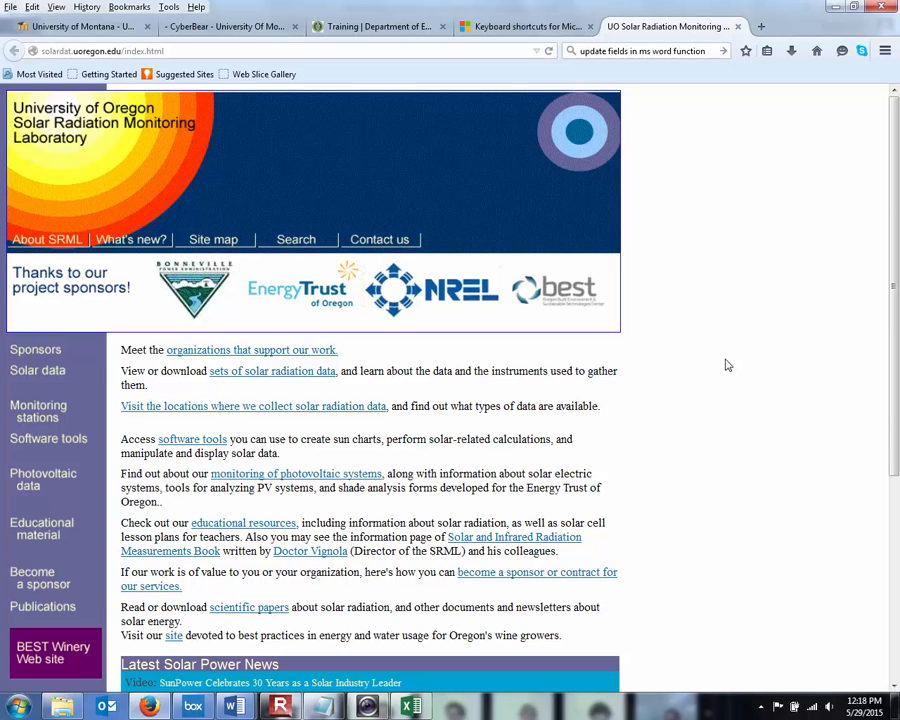
scroll(727, 365, down, 3)
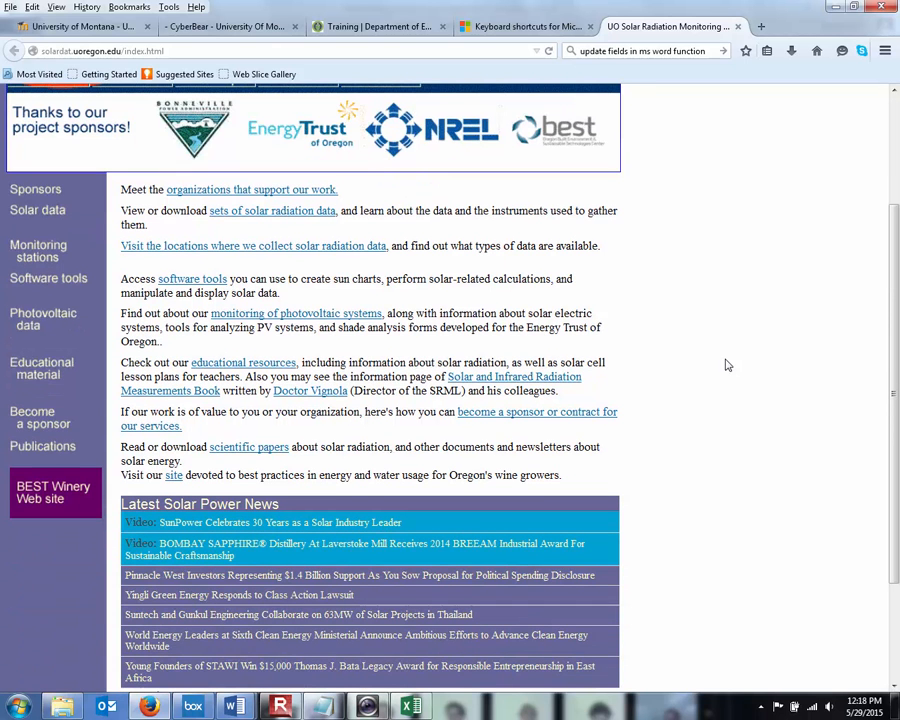
scroll(727, 365, down, 2)
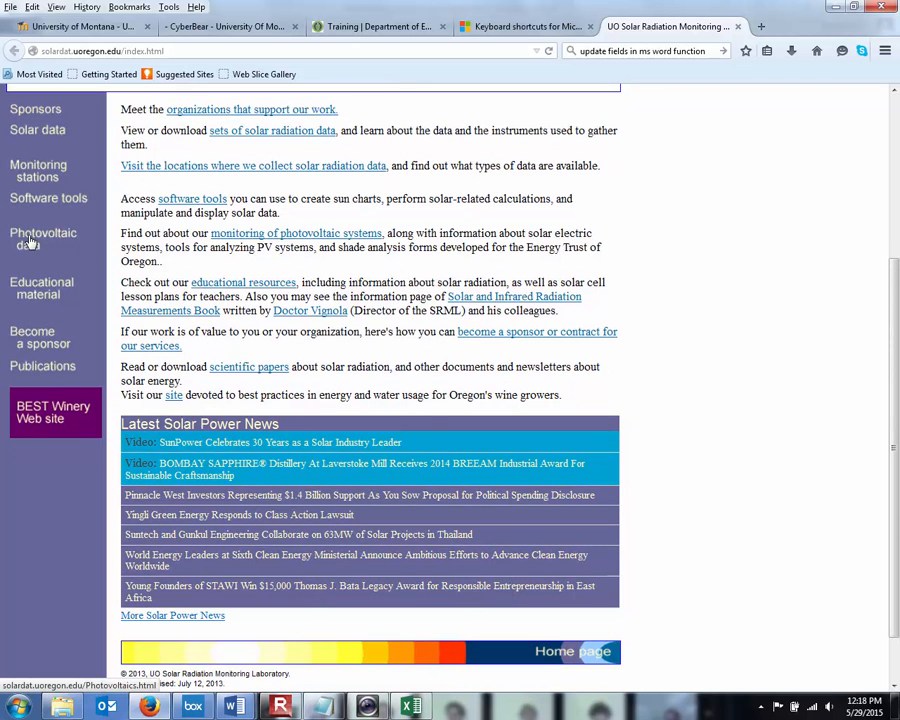
Step: Read through the laboratory's Software tools page and open its Publications page
click(22, 198)
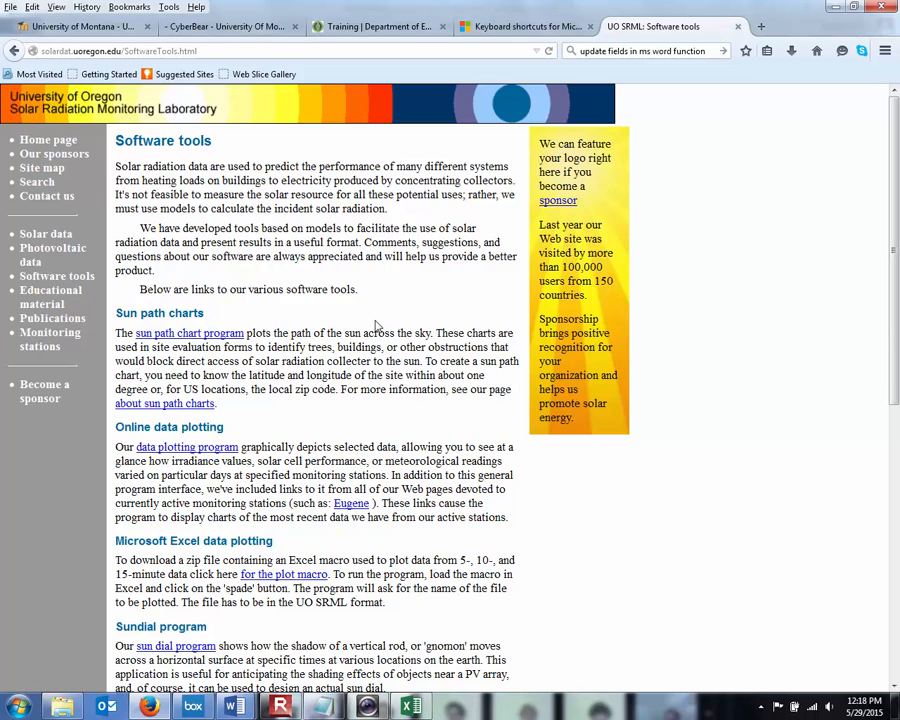
scroll(377, 325, down, 10)
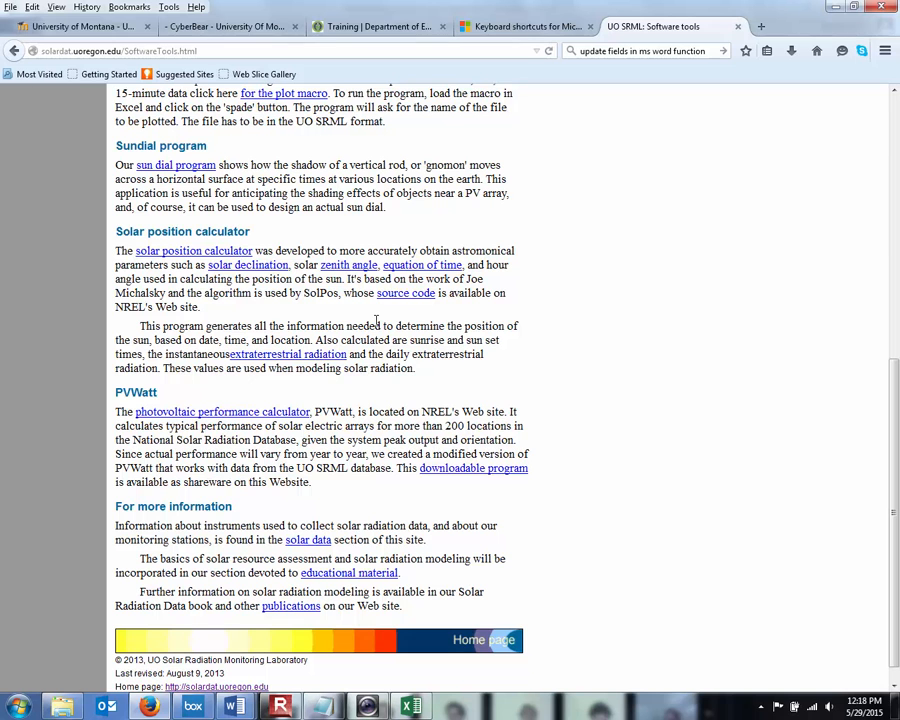
scroll(377, 320, down, 1)
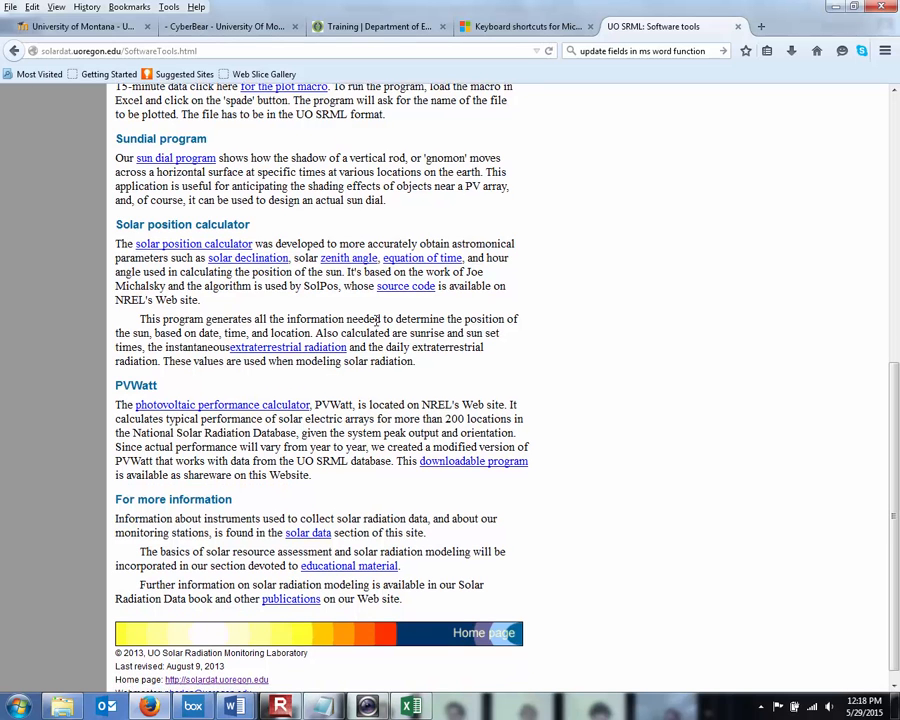
click(294, 585)
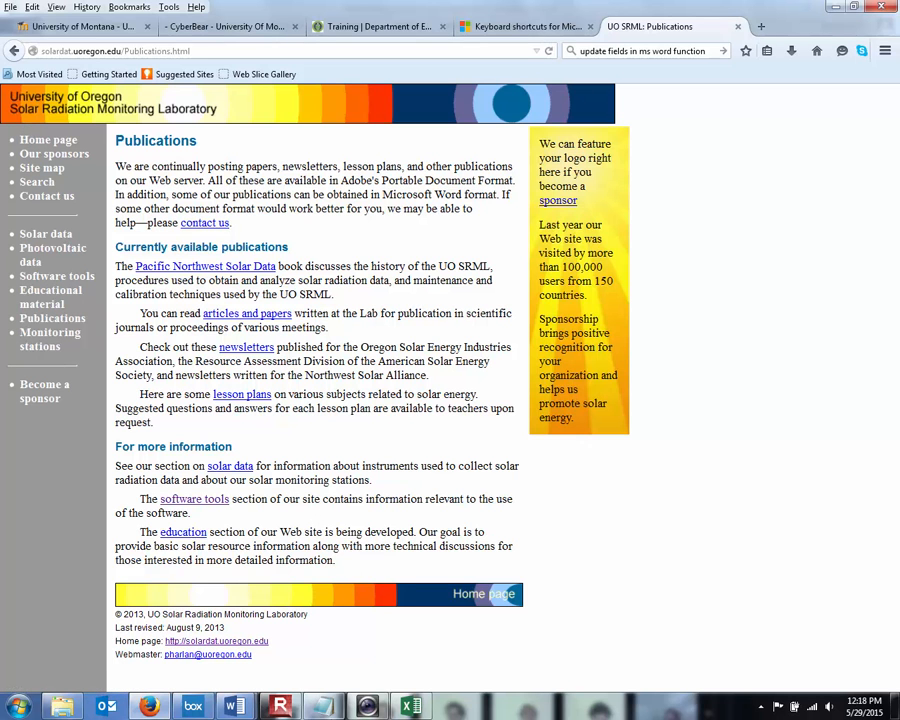
Step: Switch back to the Mobile Renewable Energy Trailer document in Word and make the hyphen in "PV-originated" under Conductor Tagging and Identification nonbreaking
click(236, 713)
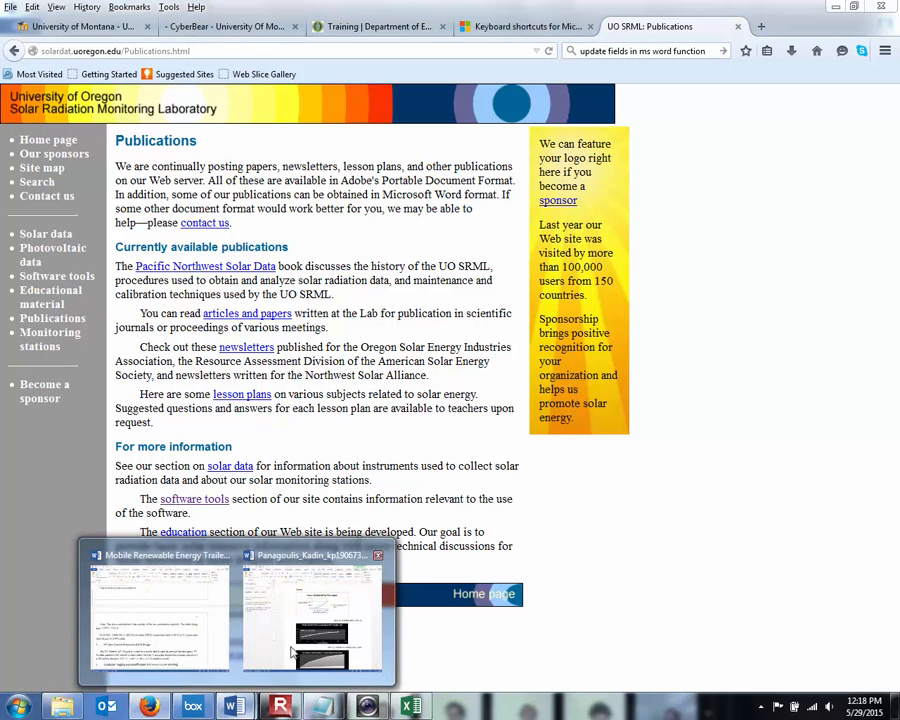
click(195, 639)
click(396, 494)
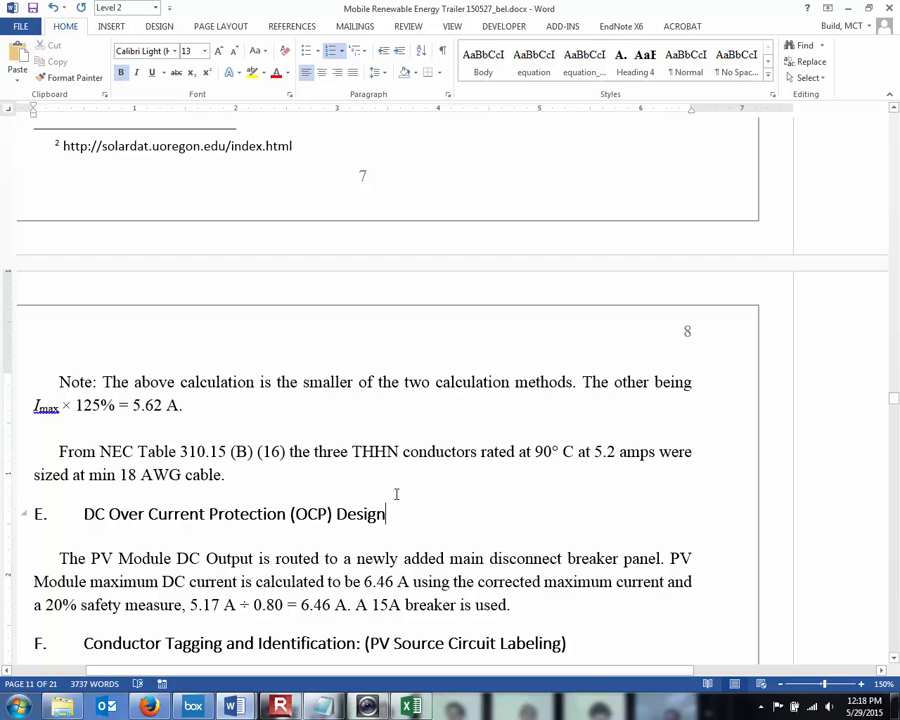
scroll(396, 494, down, 3)
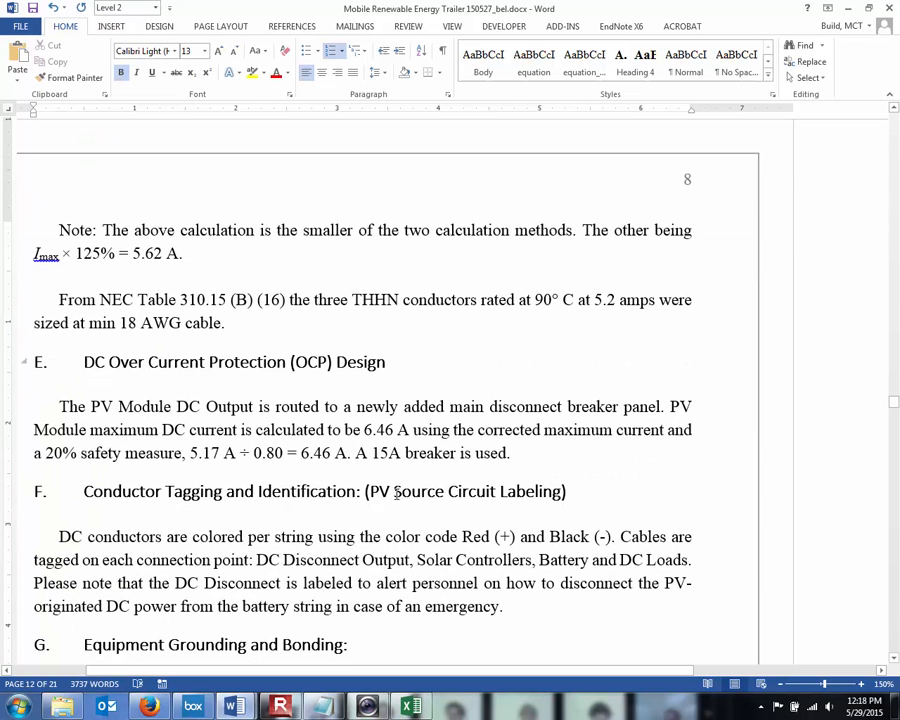
scroll(396, 494, down, 2)
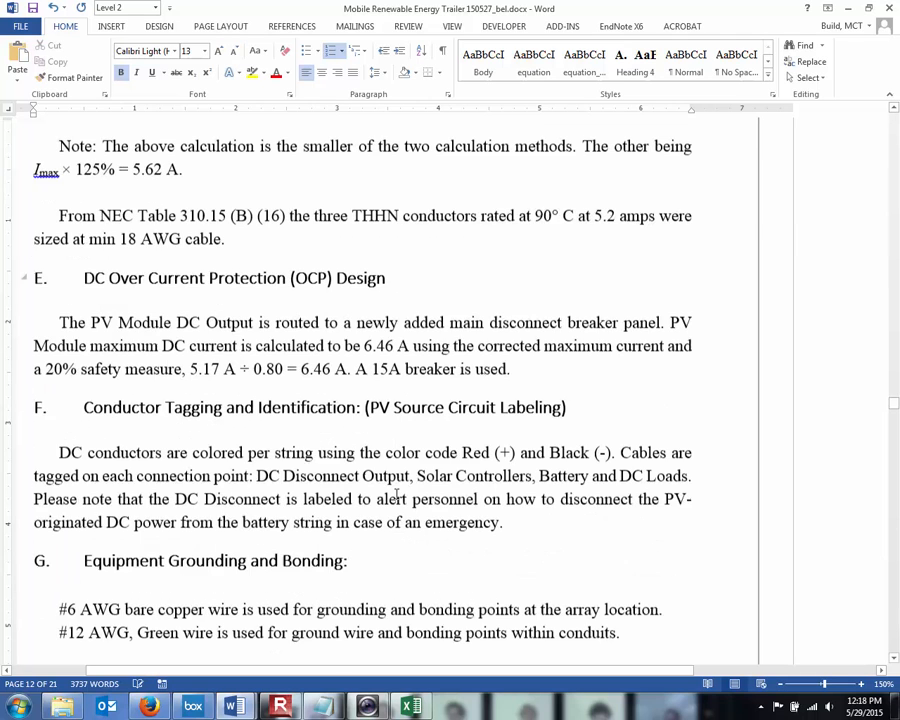
scroll(396, 494, down, 2)
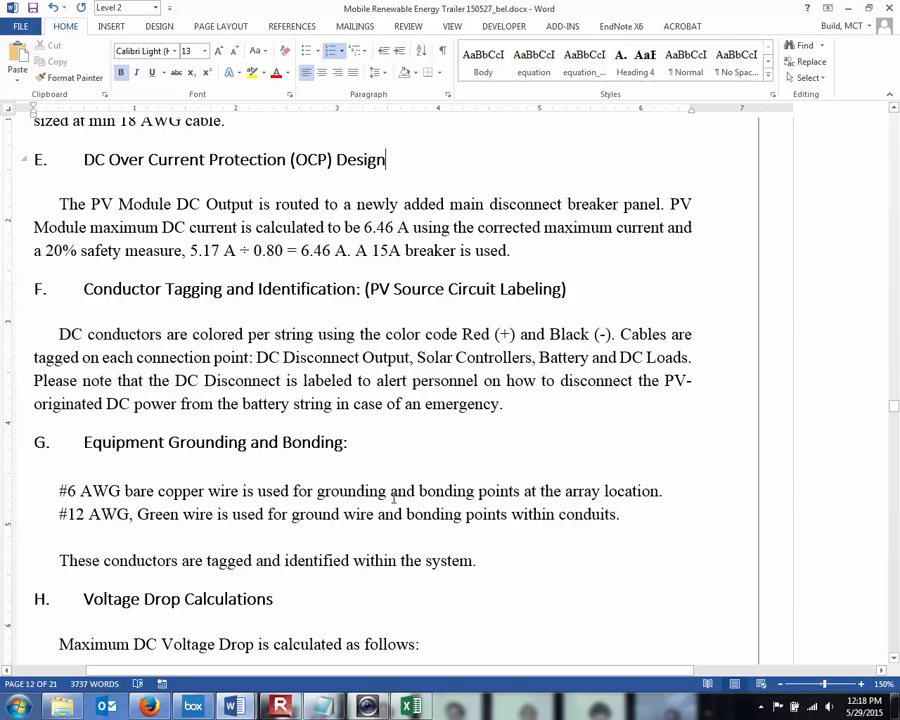
click(34, 404)
key(BackSpace)
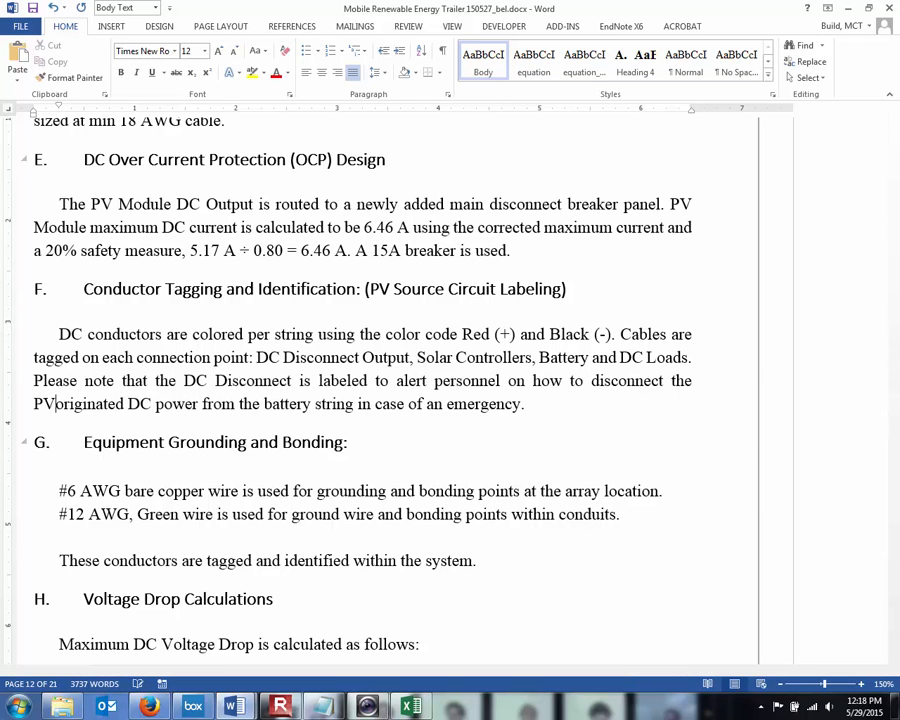
text(-)
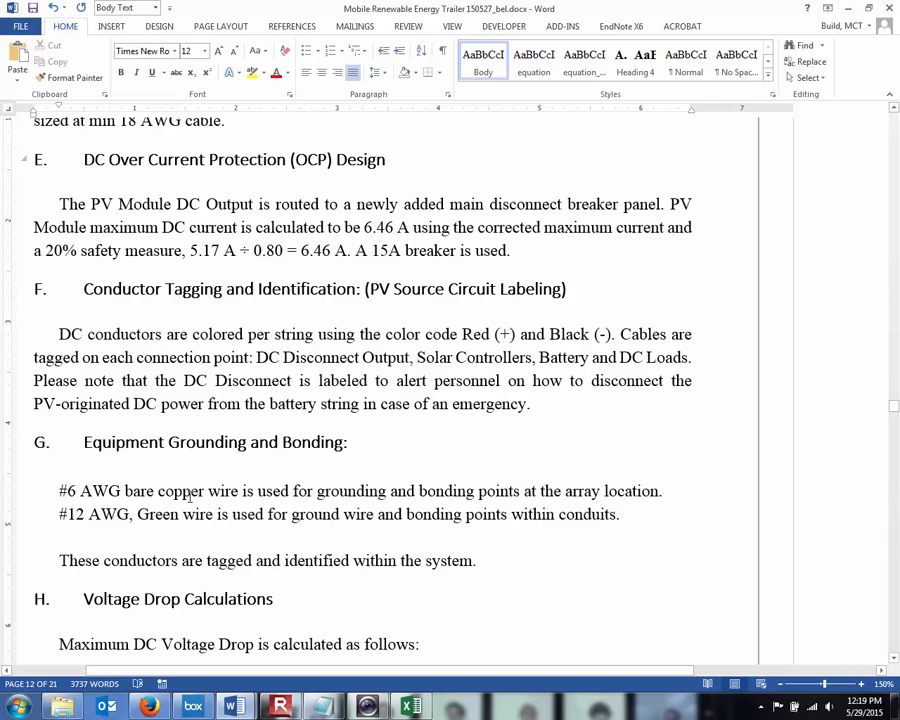
Step: Change "Voltage Drop" to lowercase "voltage drop" in the first sentence under Voltage Drop Calculations
scroll(205, 497, down, 2)
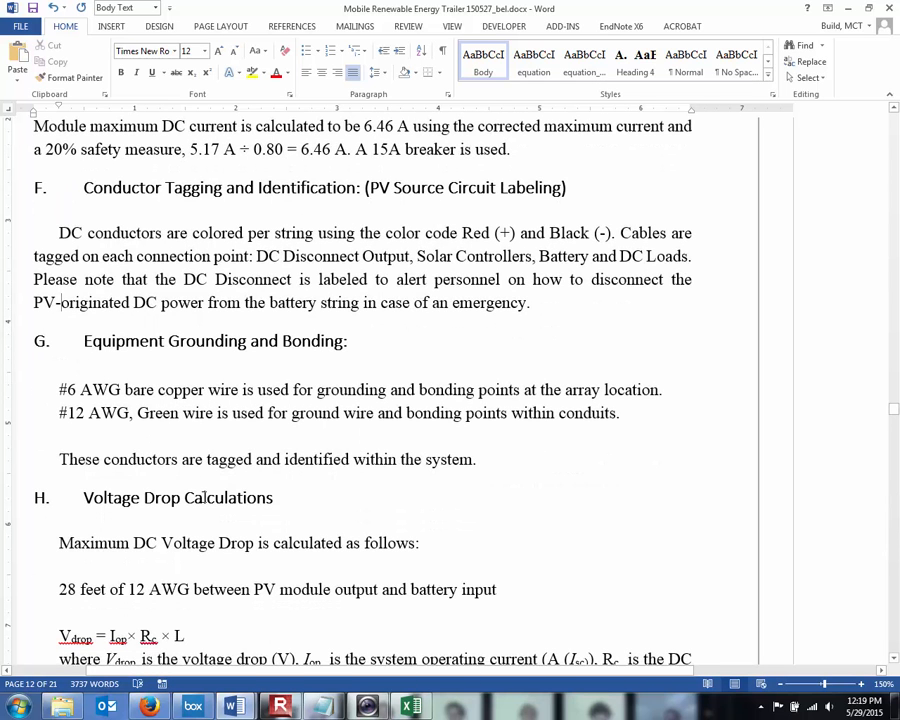
click(173, 542)
key(BackSpace)
text(v)
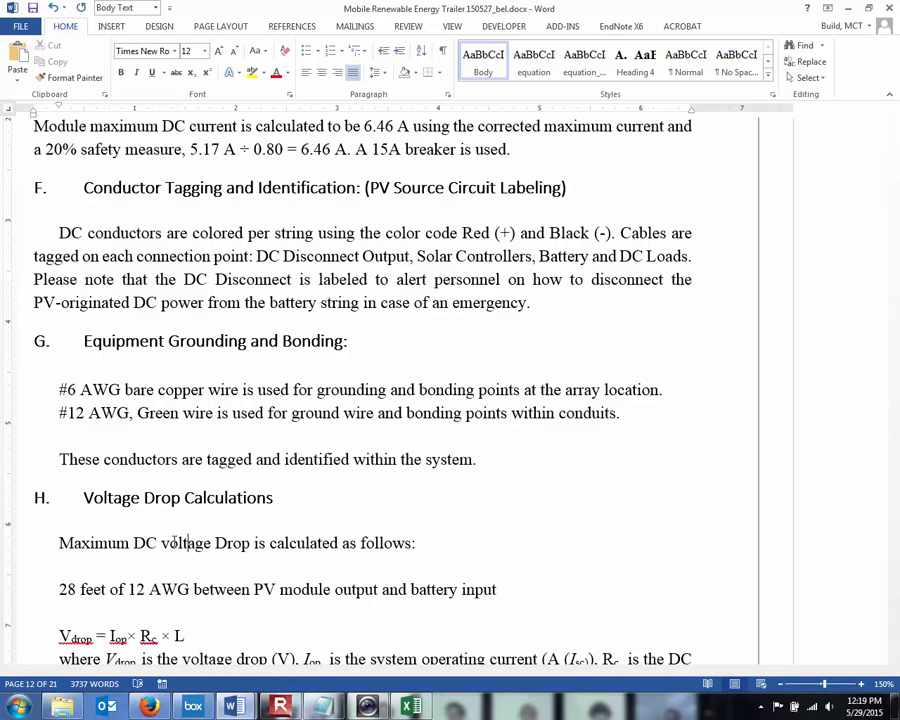
click(226, 543)
key(BackSpace)
text(d)
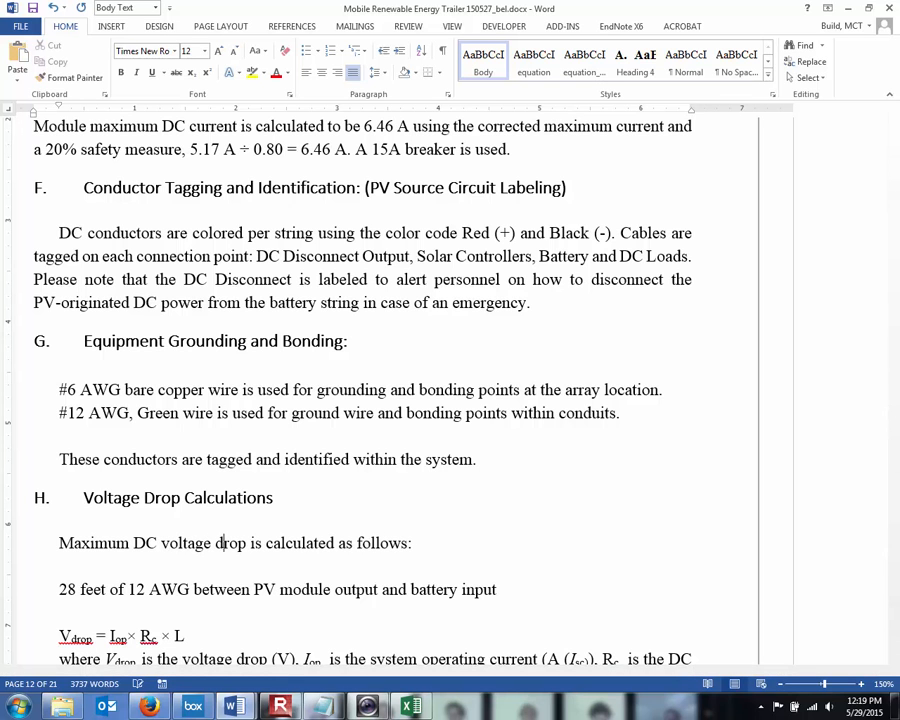
Step: Review the remaining equations and definitions in the Voltage Drop Calculations section, continuing onto page 9
scroll(205, 580, down, 2)
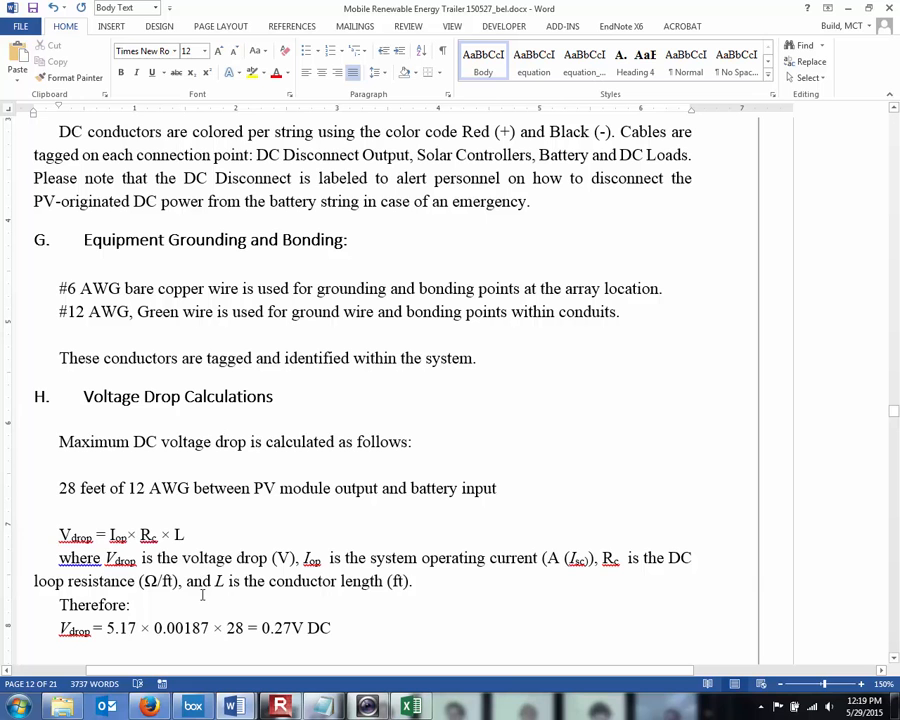
scroll(203, 595, down, 2)
scroll(204, 597, down, 1)
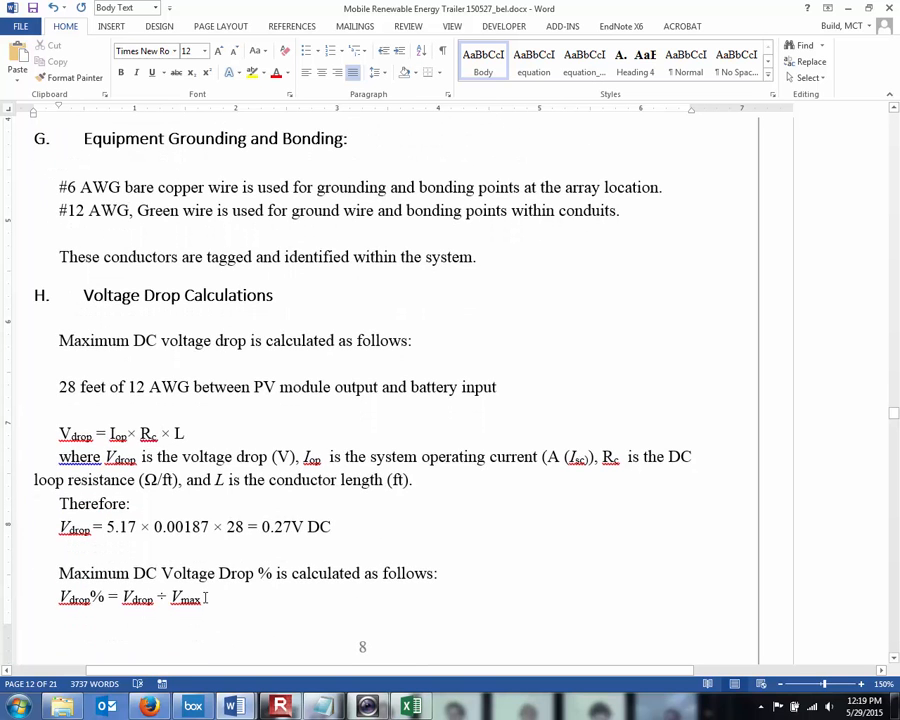
scroll(205, 597, down, 2)
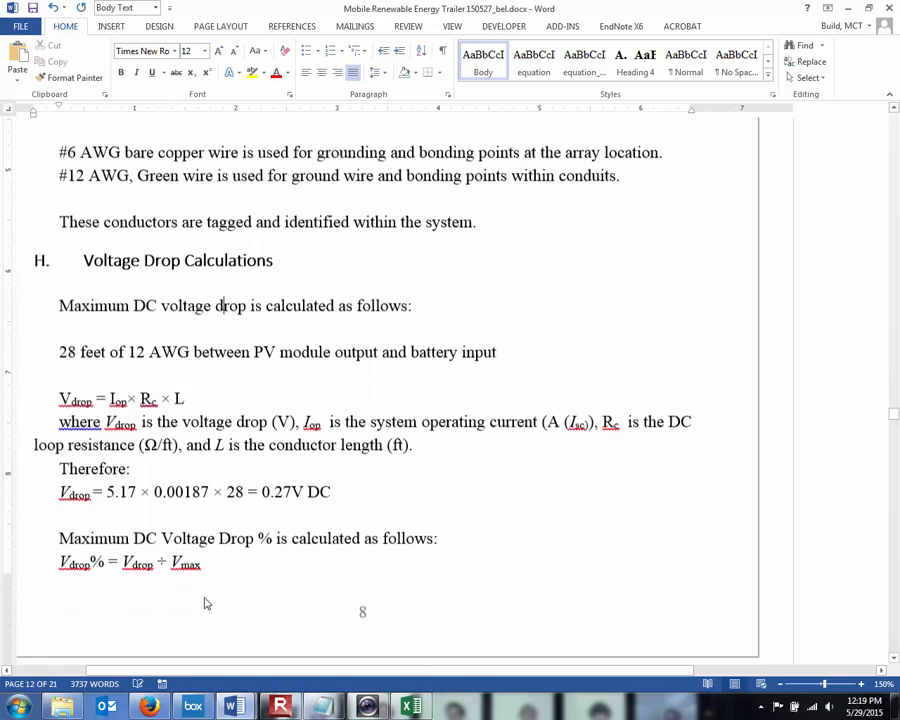
scroll(204, 600, down, 1)
scroll(205, 600, down, 4)
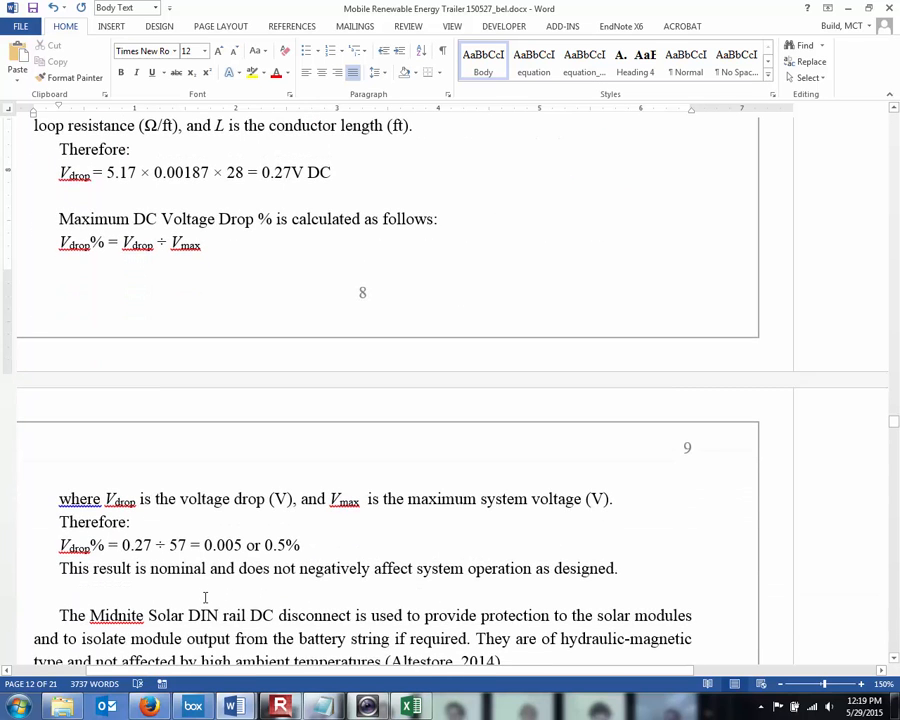
Step: Check the "(Altestore, 2014)" citation after the voltage drop calculations against the entries in the References section on page 17
scroll(205, 597, down, 1)
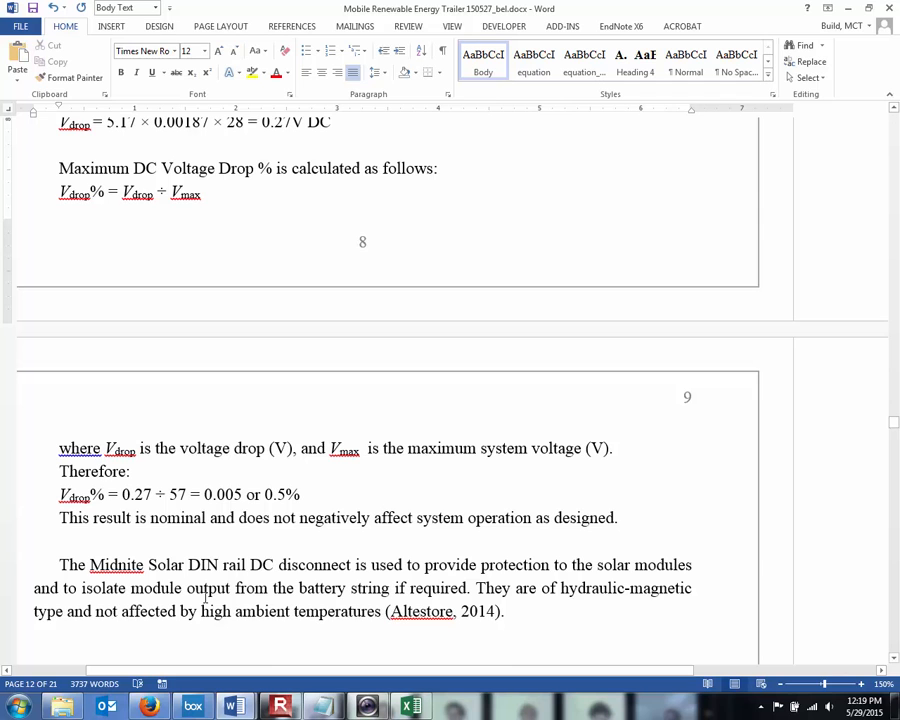
scroll(205, 597, down, 1)
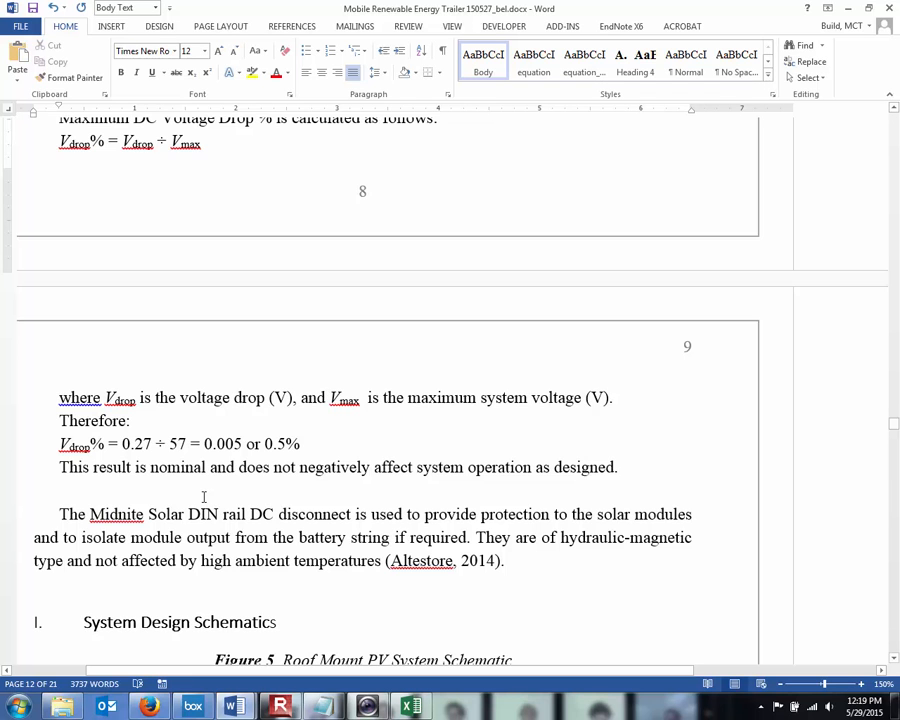
scroll(204, 497, down, 1)
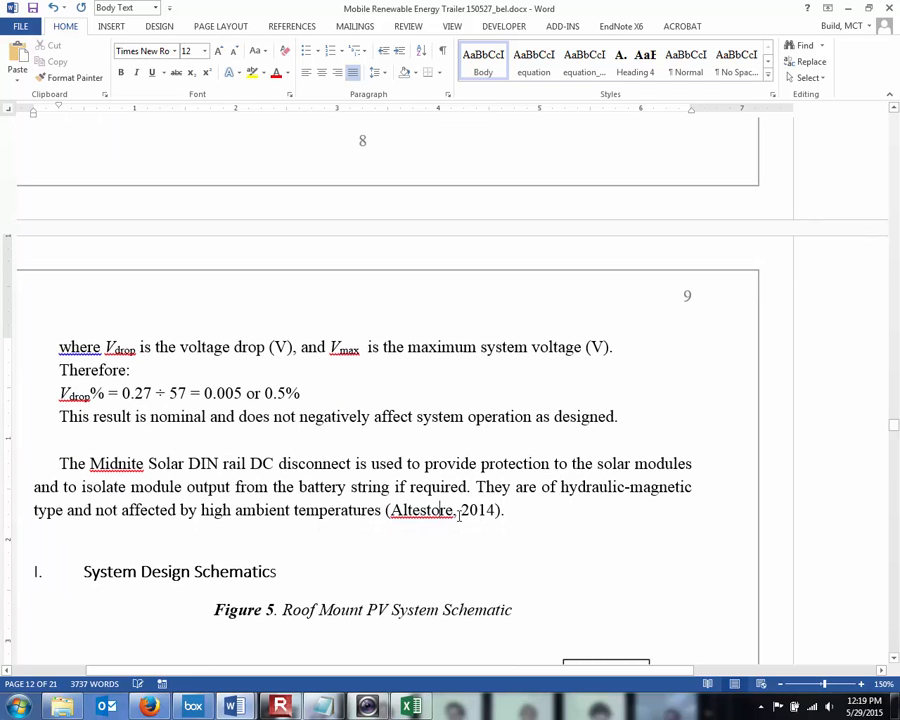
drag(506, 510, 383, 512)
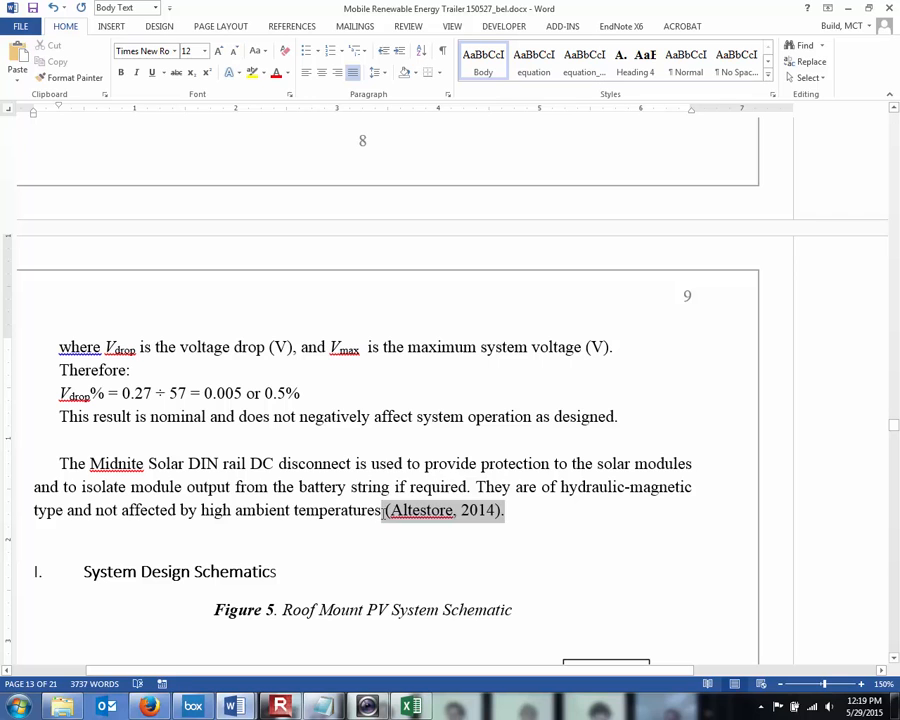
click(417, 515)
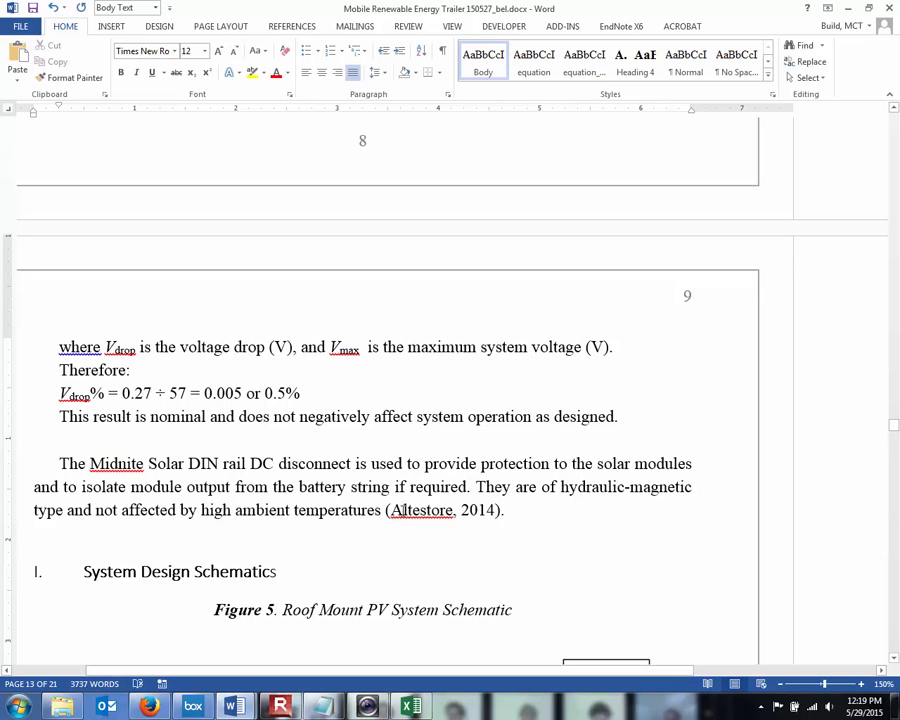
drag(398, 513, 453, 518)
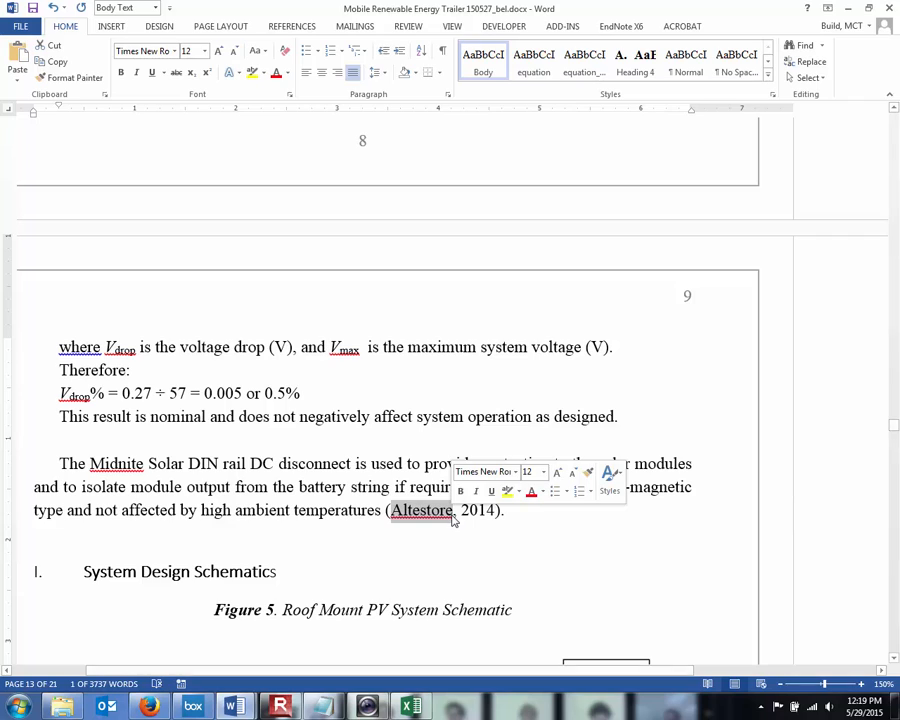
drag(894, 432, 894, 633)
click(153, 266)
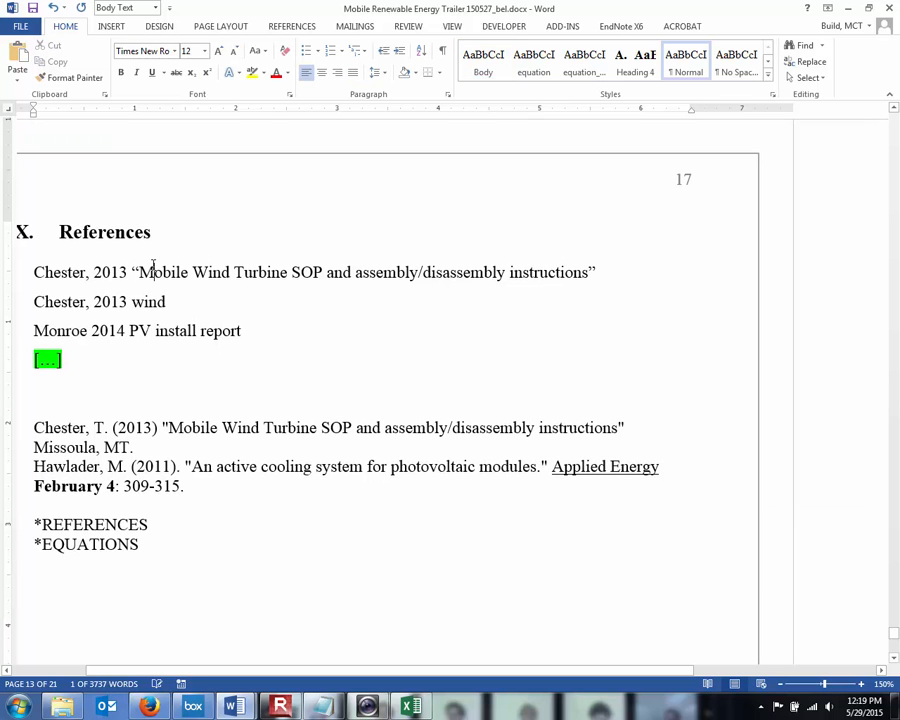
triple_click(203, 432)
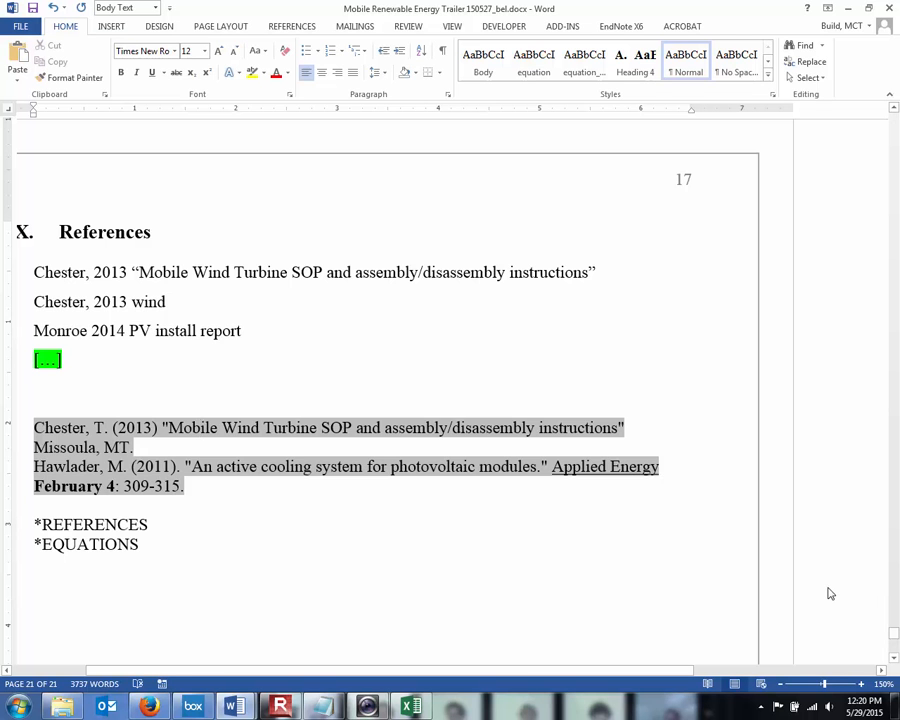
Step: Return to the "(Altestore, 2014)" citation above System Design Schematics and split the document window into two panes
key(alt+Left)
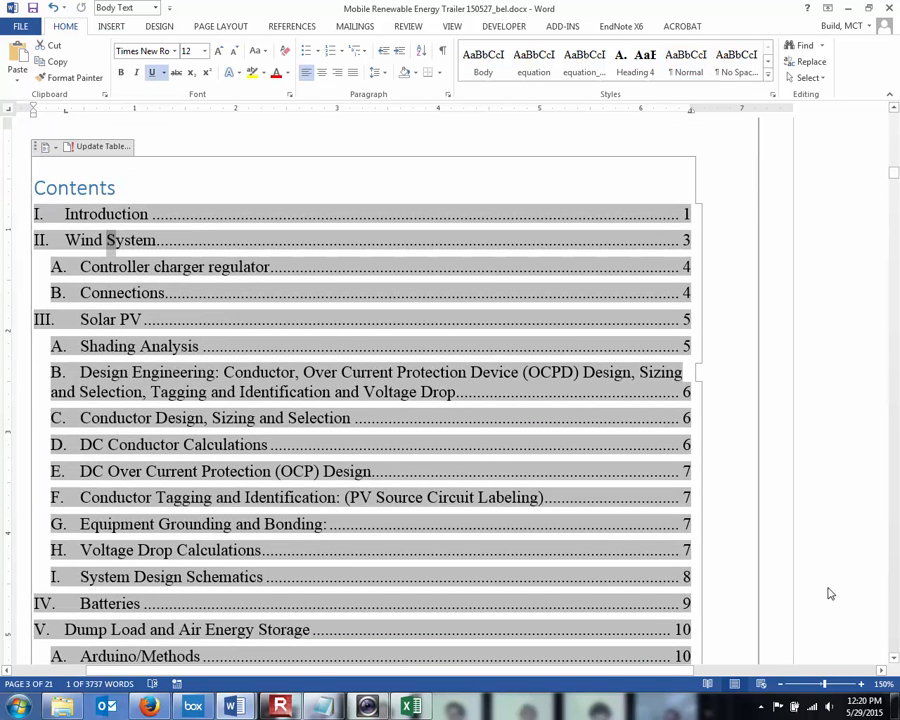
drag(895, 178, 884, 430)
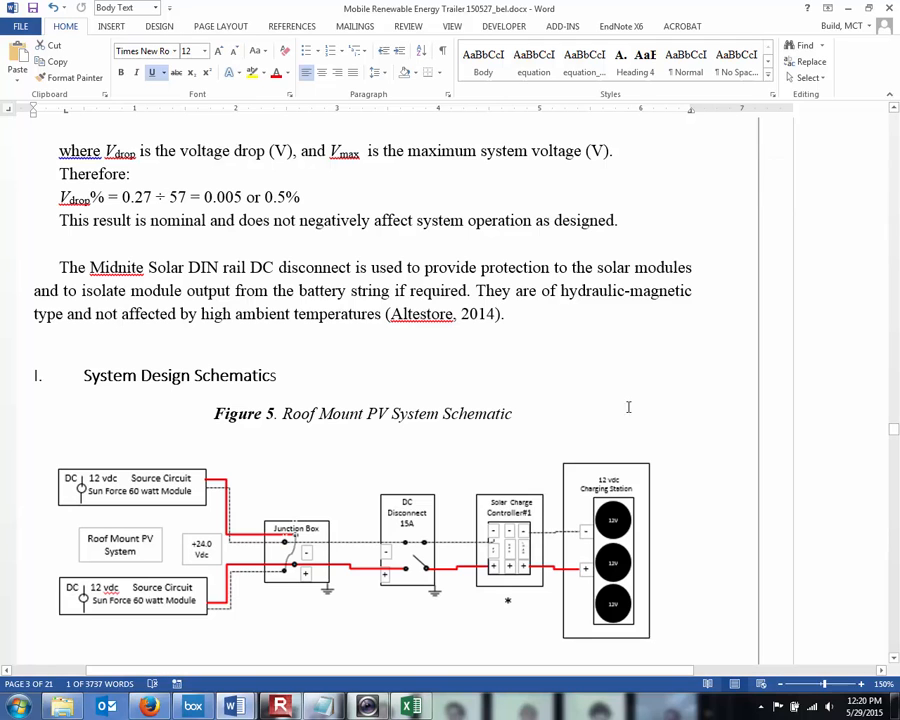
drag(514, 316, 388, 318)
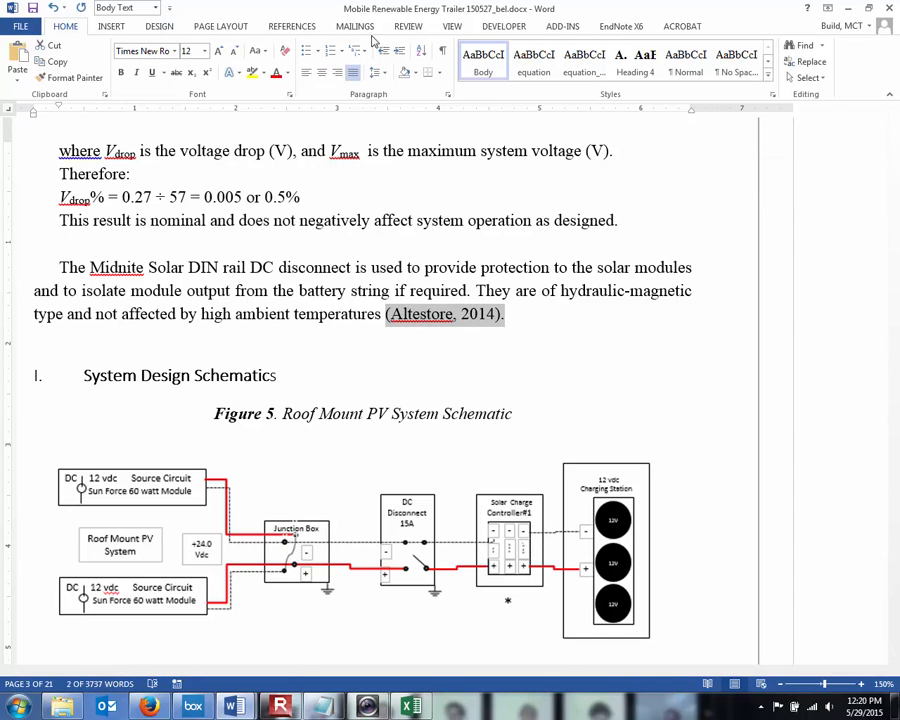
click(450, 27)
click(453, 62)
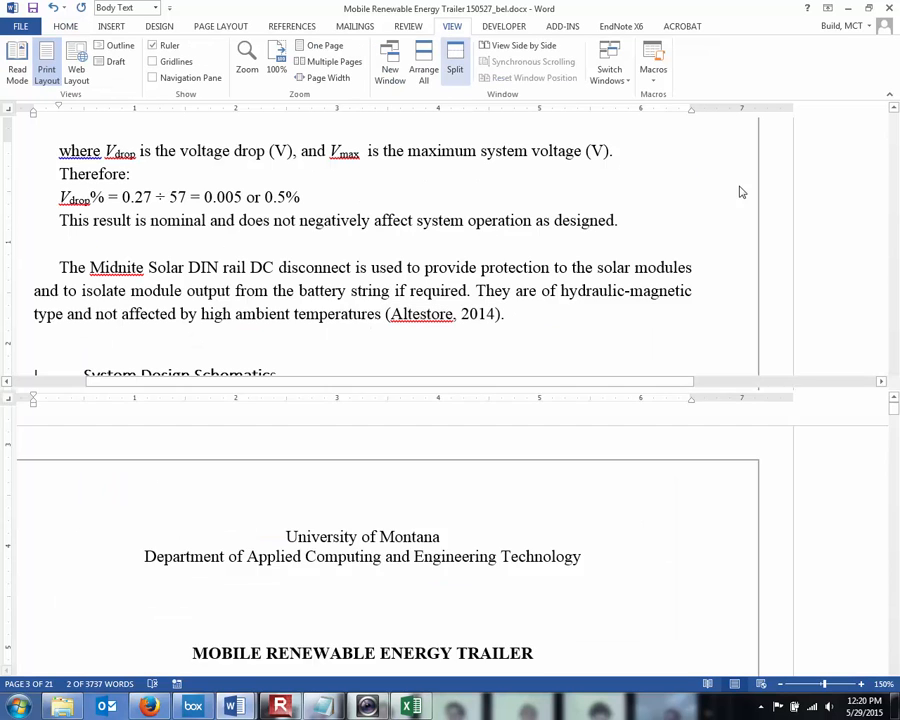